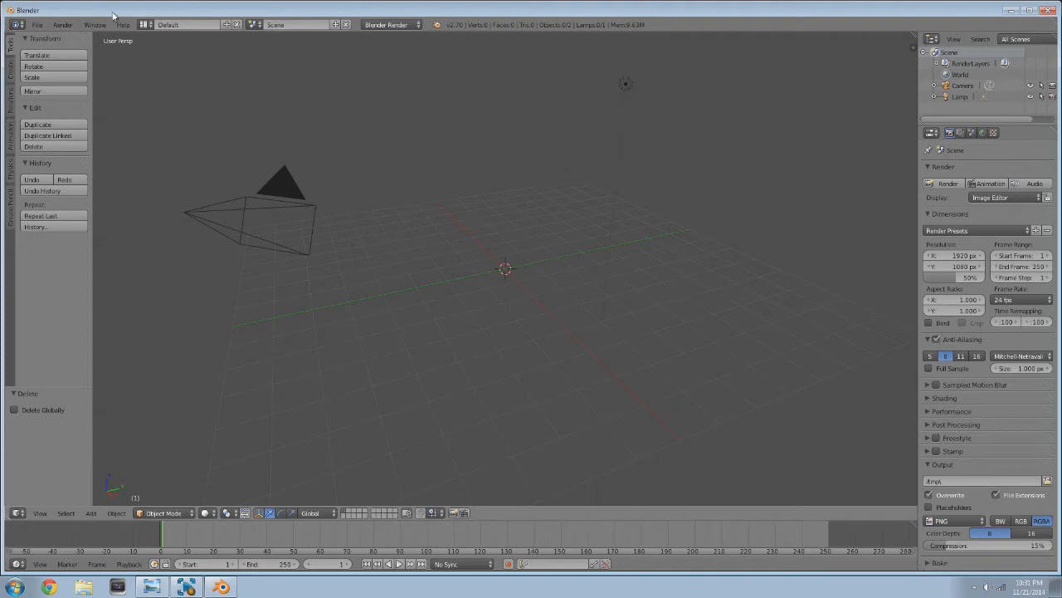
- Open the user preferences and show the list of add-ons
{"action": "left_click", "coordinate": [38, 25]}
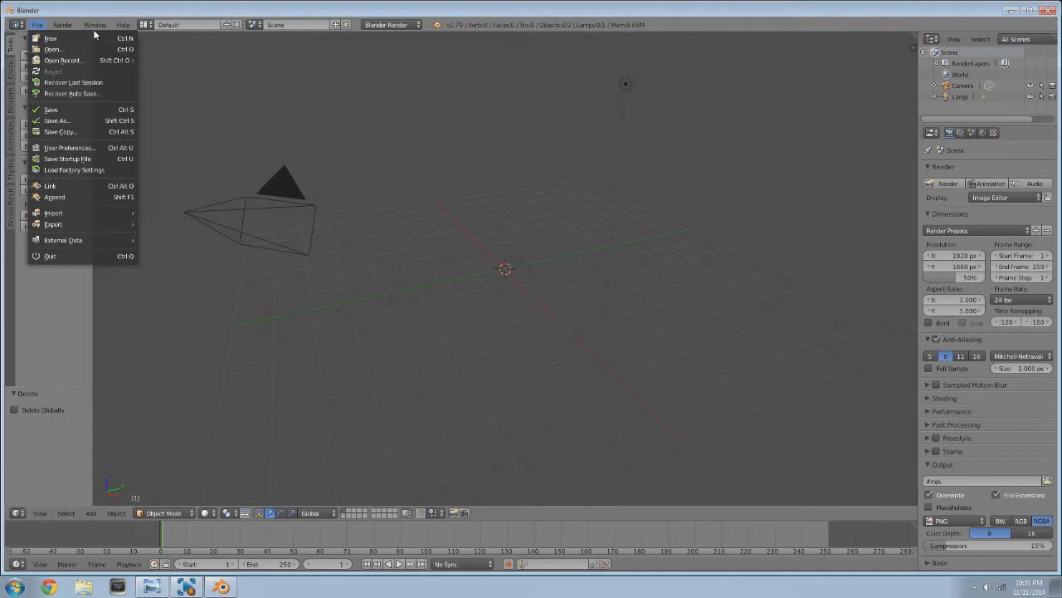
{"action": "left_click", "coordinate": [121, 25]}
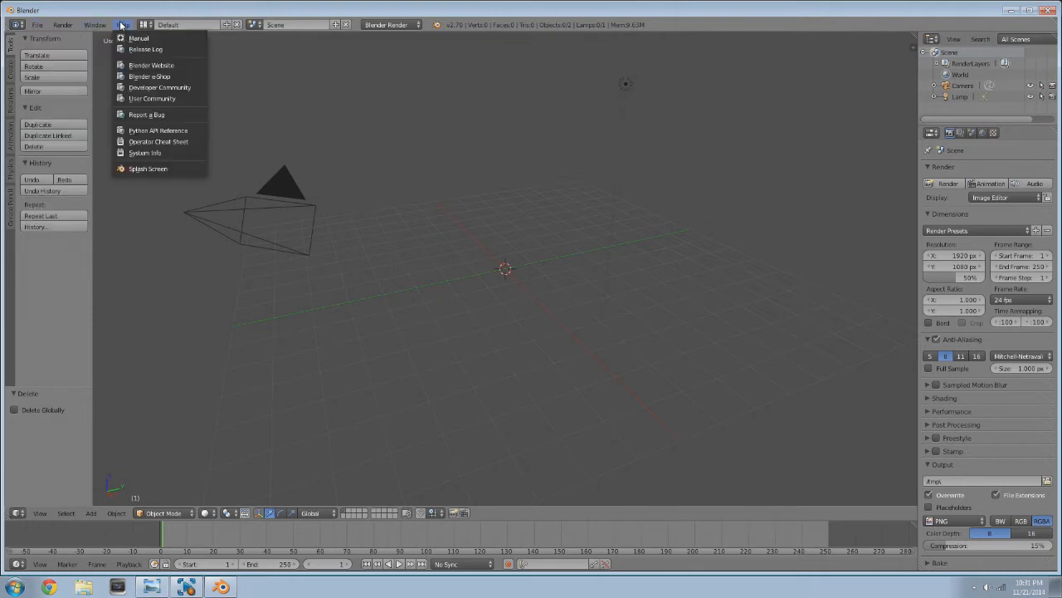
{"action": "left_click", "coordinate": [36, 25]}
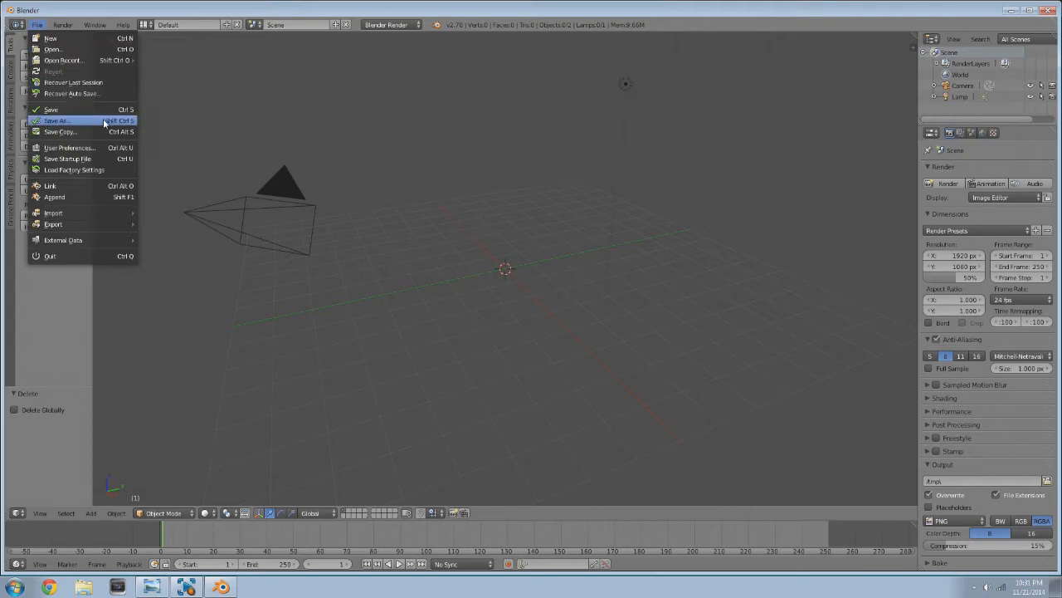
{"action": "left_click", "coordinate": [74, 148]}
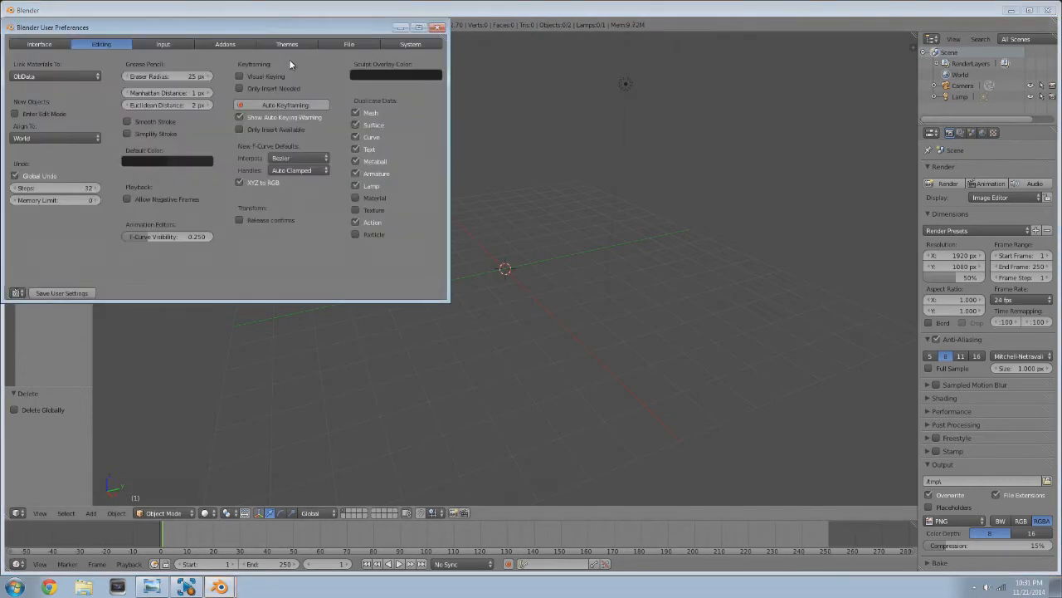
{"action": "left_click", "coordinate": [405, 43]}
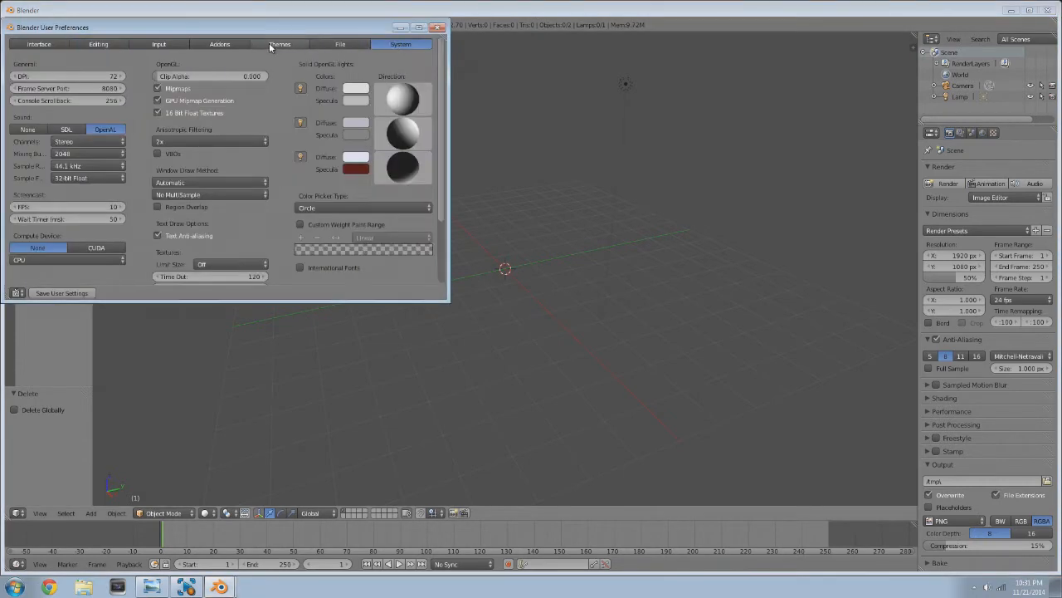
{"action": "left_click", "coordinate": [200, 44]}
{"action": "left_click", "coordinate": [168, 43]}
{"action": "left_click", "coordinate": [214, 44]}
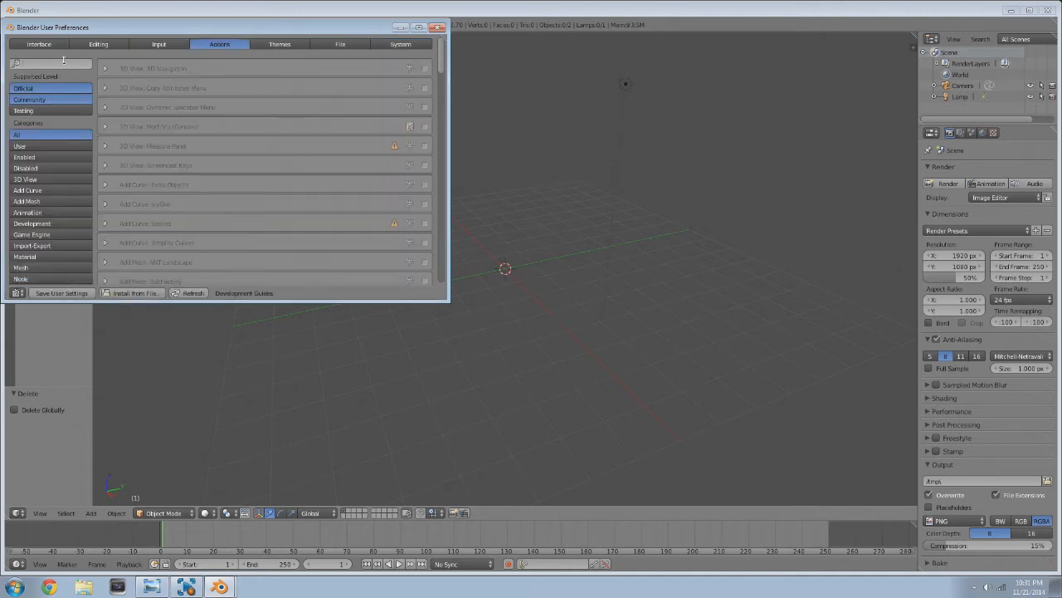
- Enable the Screencast Keys add-on by searching for "scree", and start its display in the 3D view
{"action": "type", "text": "scree"}
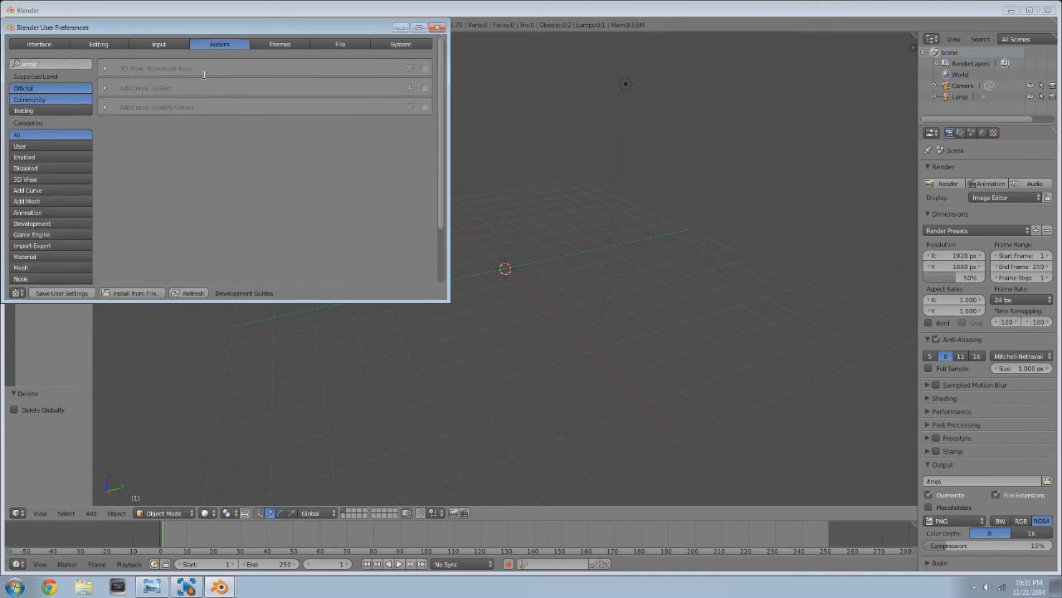
{"action": "left_click", "coordinate": [439, 27]}
{"action": "key", "text": "n"}
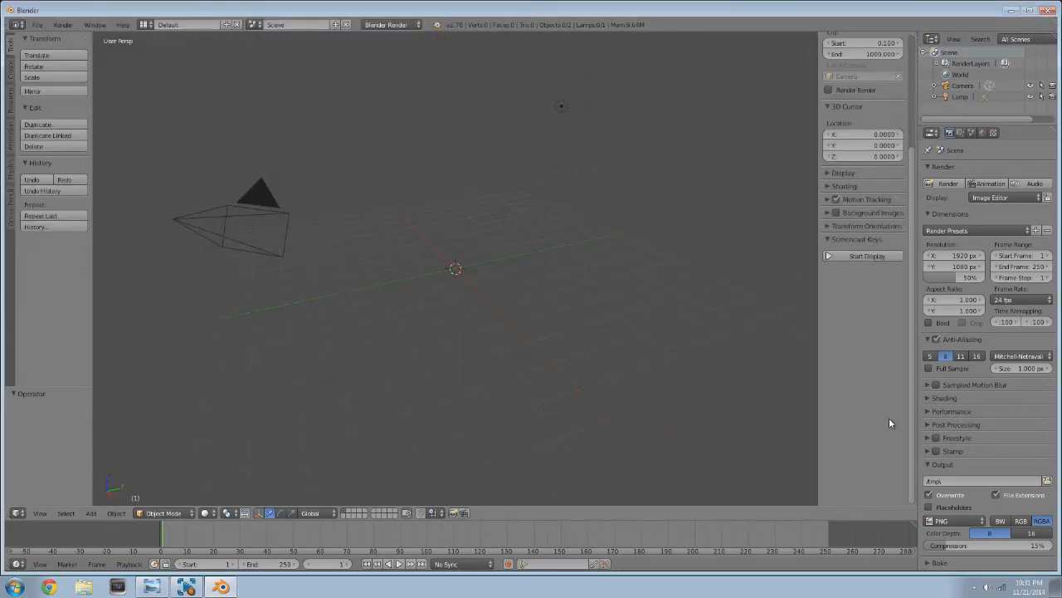
{"action": "left_click", "coordinate": [881, 256]}
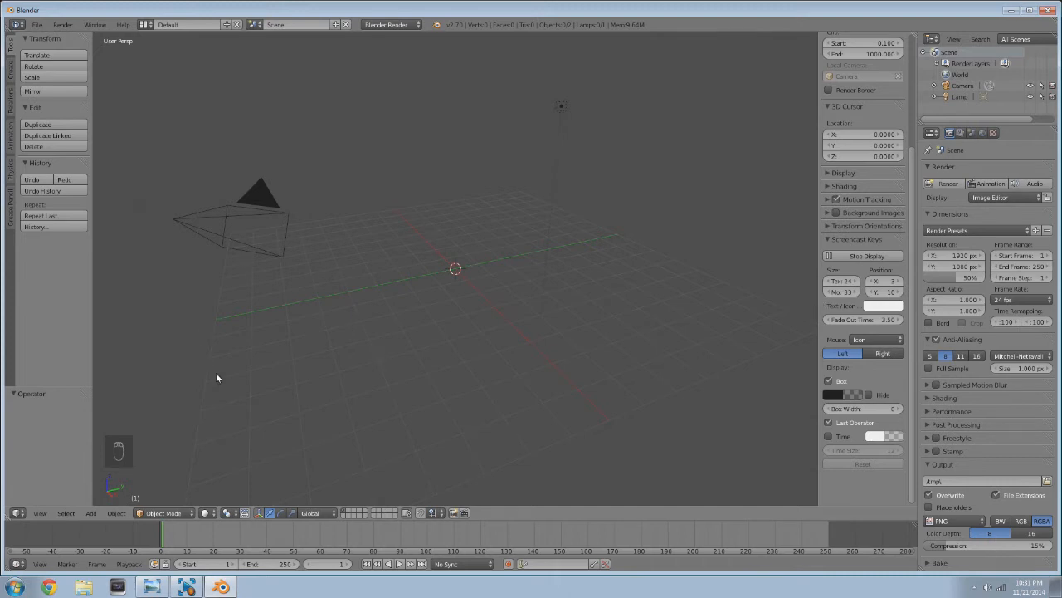
{"action": "key", "text": "space"}
{"action": "type", "text": "dcfsd"}
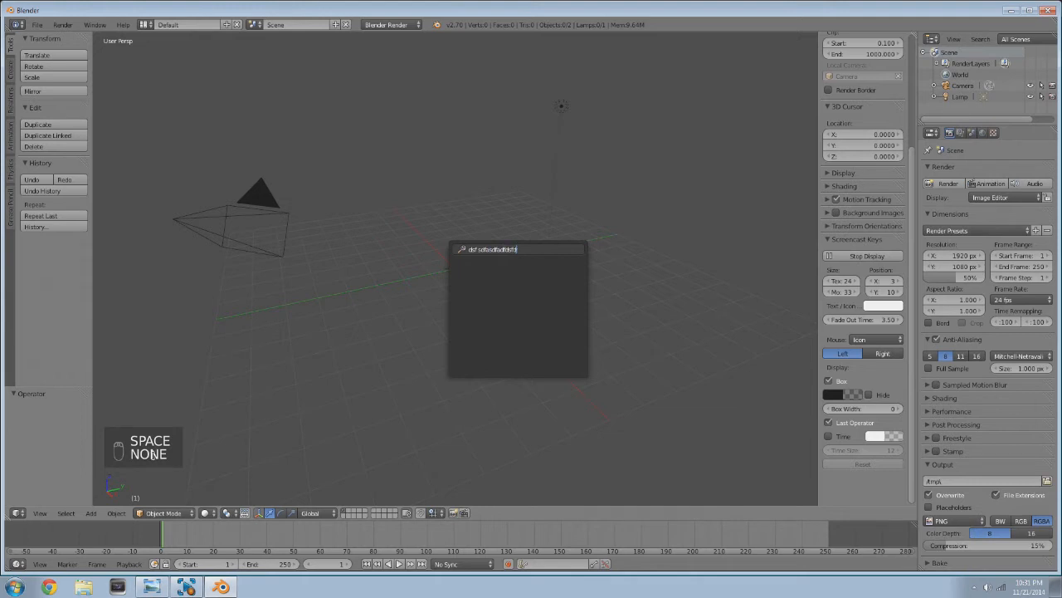
{"action": "key", "text": "BackSpace"}
{"action": "key", "text": "BackSpace"}
{"action": "key", "text": "BackSpace"}
{"action": "key", "text": "BackSpace"}
{"action": "key", "text": "BackSpace"}
{"action": "key", "text": "BackSpace"}
{"action": "key", "text": "BackSpace"}
{"action": "key", "text": "BackSpace"}
{"action": "key", "text": "BackSpace"}
{"action": "key", "text": "BackSpace"}
{"action": "key", "text": "BackSpace"}
{"action": "key", "text": "BackSpace"}
{"action": "key", "text": "BackSpace"}
{"action": "key", "text": "BackSpace"}
{"action": "key", "text": "BackSpace"}
{"action": "key", "text": "BackSpace"}
{"action": "key", "text": "BackSpace"}
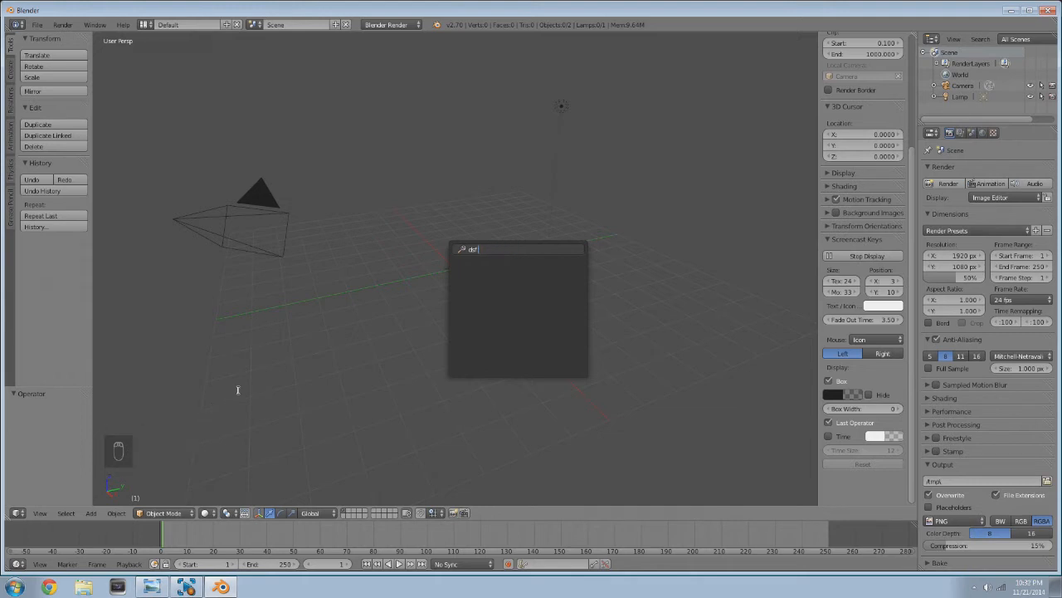
{"action": "key", "text": "Escape"}
{"action": "key", "text": "d"}
{"action": "key", "text": "f"}
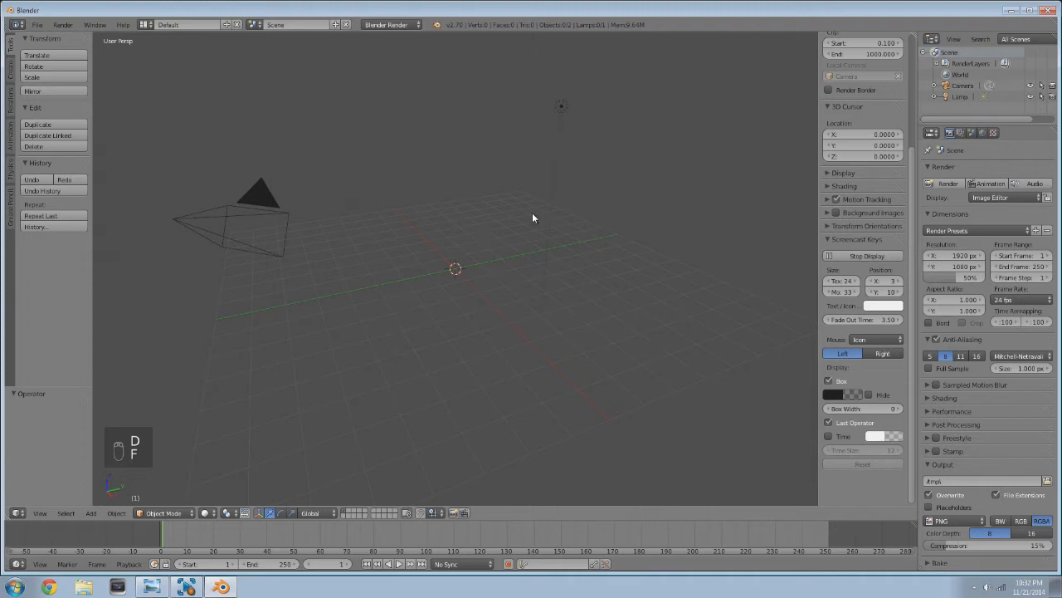
- In front orthographic view, add a single-bone armature at the origin and rotate it 90 degrees to lie horizontally
{"action": "key", "text": "KP_1"}
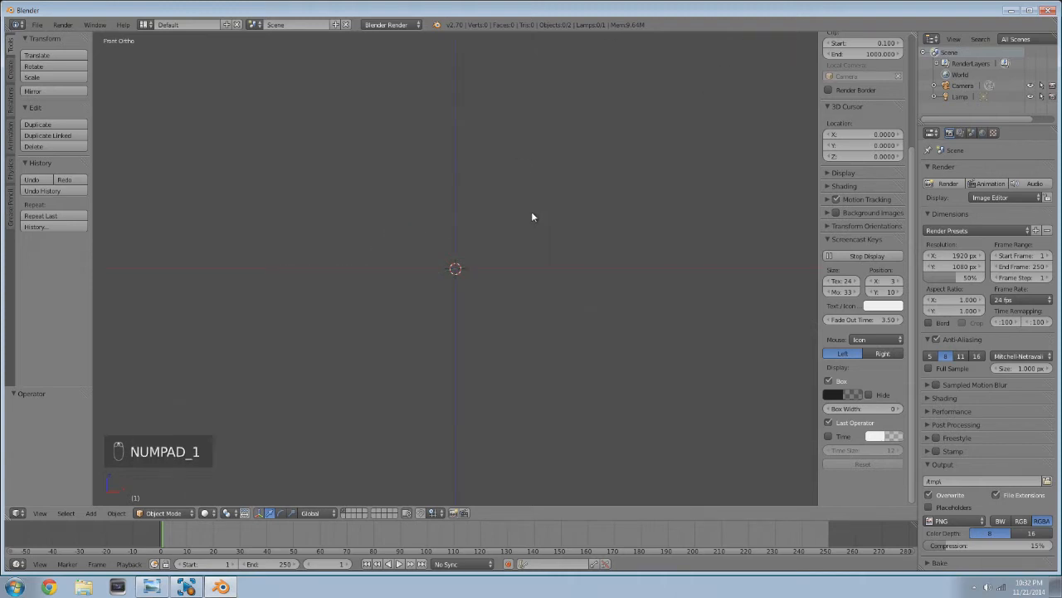
{"action": "key", "text": "shift+a"}
{"action": "mouse_move", "coordinate": [498, 287]}
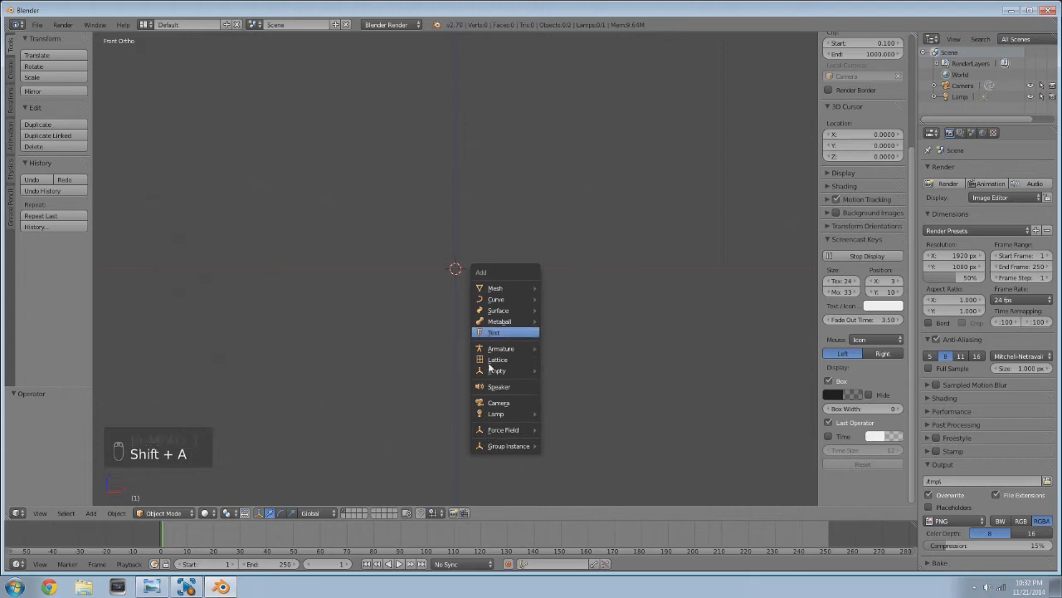
{"action": "mouse_move", "coordinate": [518, 348]}
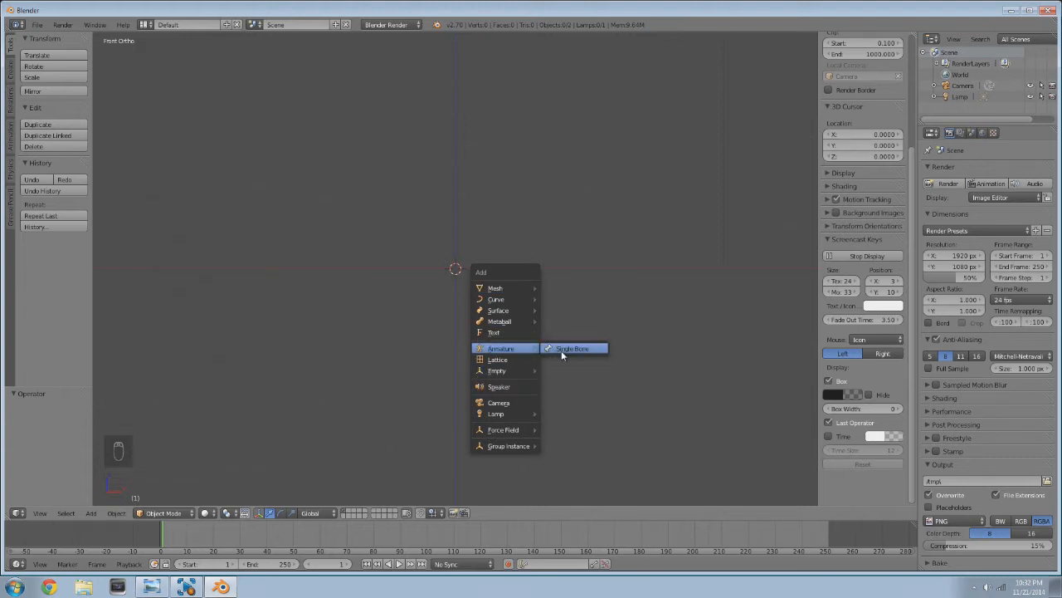
{"action": "left_click", "coordinate": [554, 349]}
{"action": "type", "text": "r90"}
{"action": "key", "text": "Return"}
- In edit mode, extrude a second bone from the first bone's tip, extending 1 unit along the X axis
{"action": "key", "text": "Tab"}
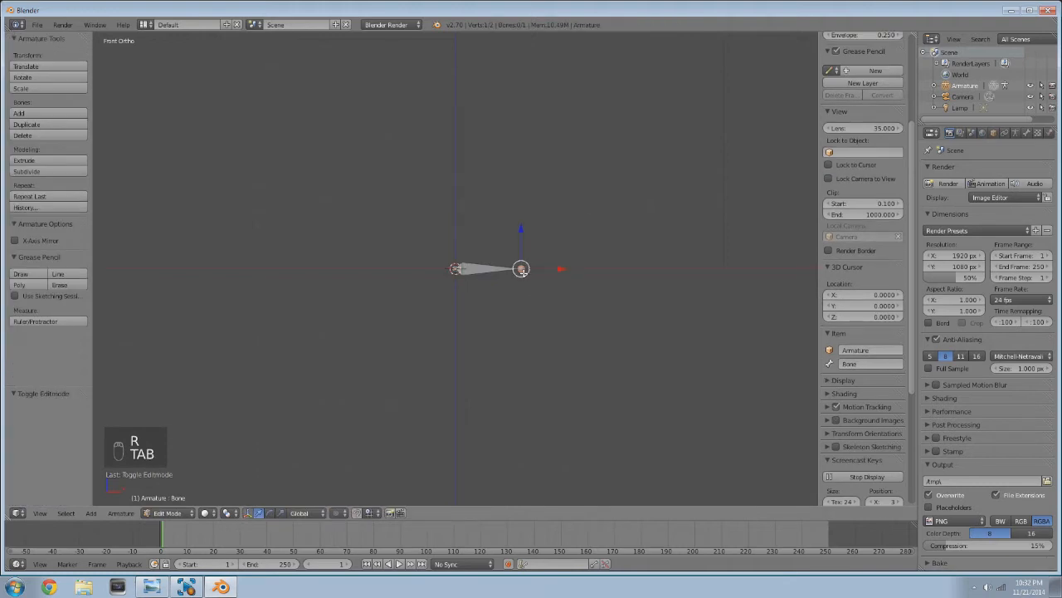
{"action": "middle_click_drag", "start_coordinate": [590, 244], "coordinate": [528, 261], "text": "shift"}
{"action": "key", "text": "e"}
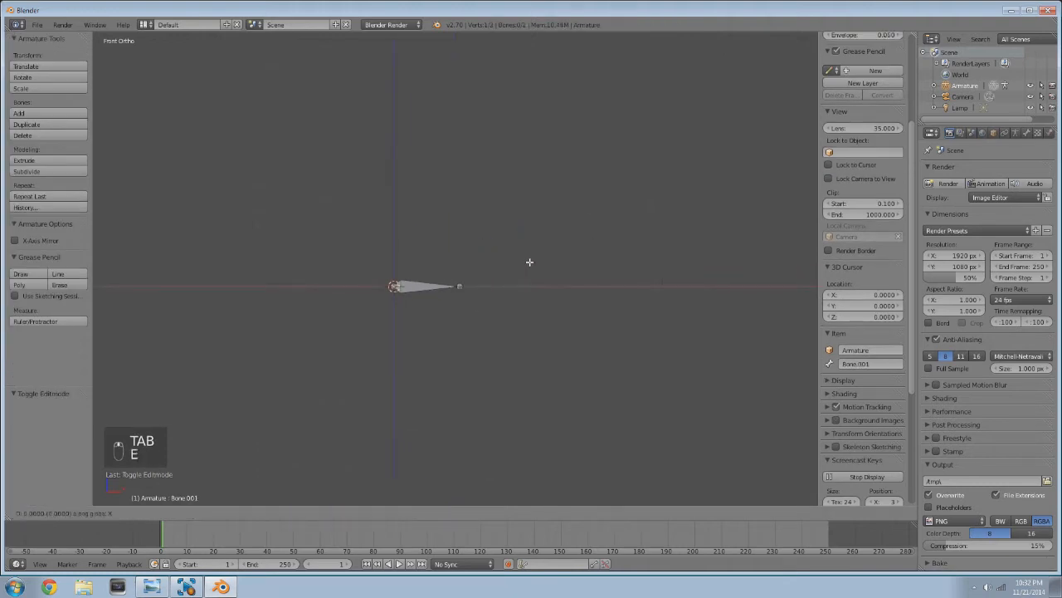
{"action": "key", "text": "Escape"}
{"action": "key", "text": "g"}
{"action": "key", "text": "x"}
{"action": "key", "text": "1"}
{"action": "key", "text": "Return"}
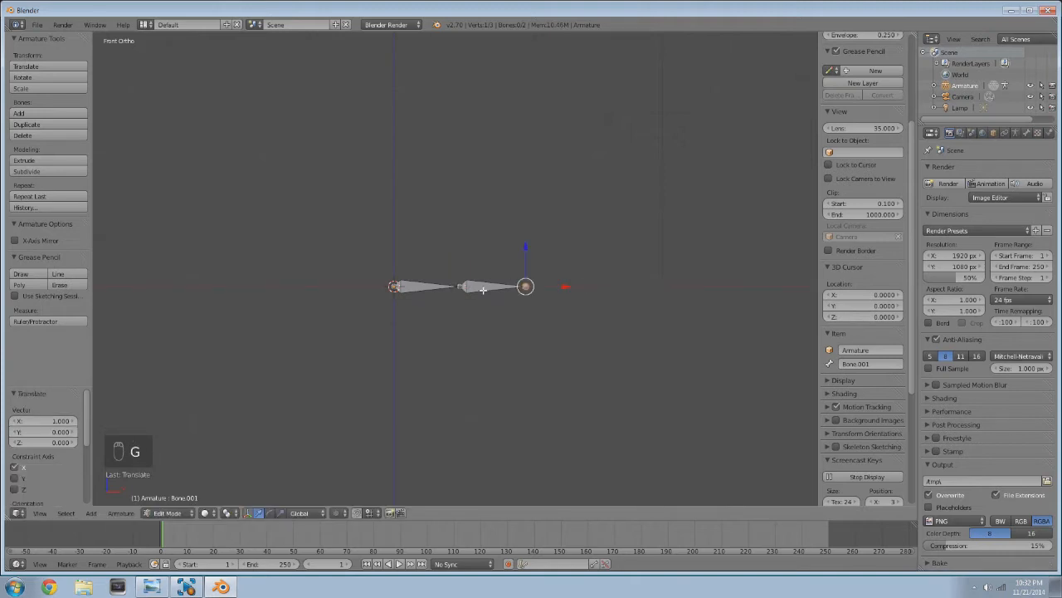
- Extrude a third bone from the end of the chain, 1 unit along the X axis
{"action": "scroll", "coordinate": [562, 276], "scroll_direction": "up", "scroll_amount": 3}
{"action": "key", "text": "e"}
{"action": "key", "text": "x"}
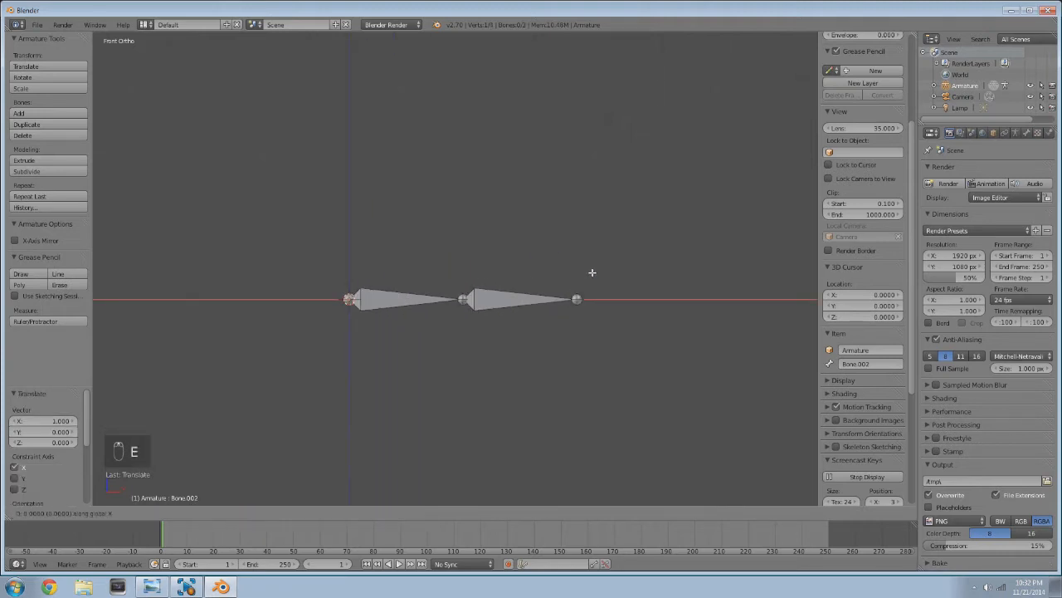
{"action": "key", "text": "1"}
{"action": "key", "text": "Return"}
- Add a separate upright bone above the chain, at about X 1.45 and Z 1.35
{"action": "left_click", "coordinate": [515, 144]}
{"action": "key", "text": "shift+a"}
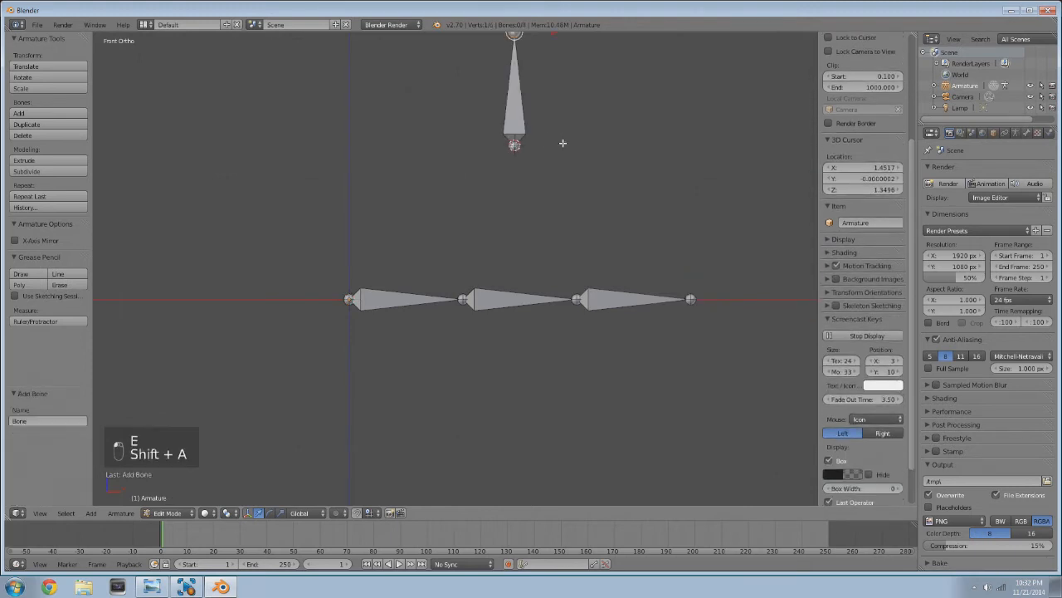
{"action": "middle_click_drag", "start_coordinate": [556, 178], "coordinate": [487, 232], "text": "shift"}
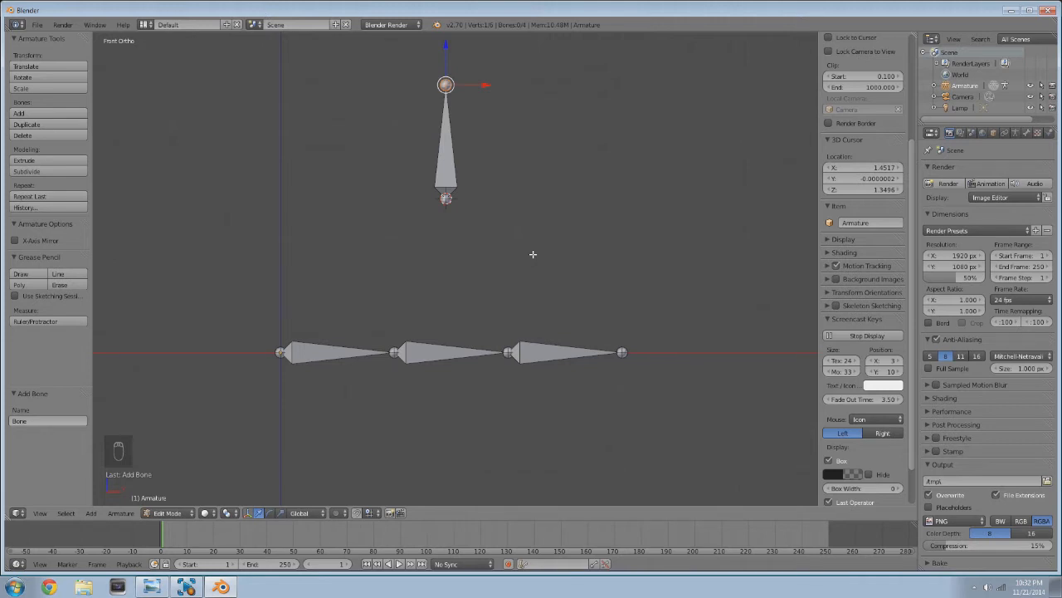
- Add an Inverse Kinematics bone constraint to the middle bone of the chain in pose mode
{"action": "left_click", "coordinate": [1026, 133]}
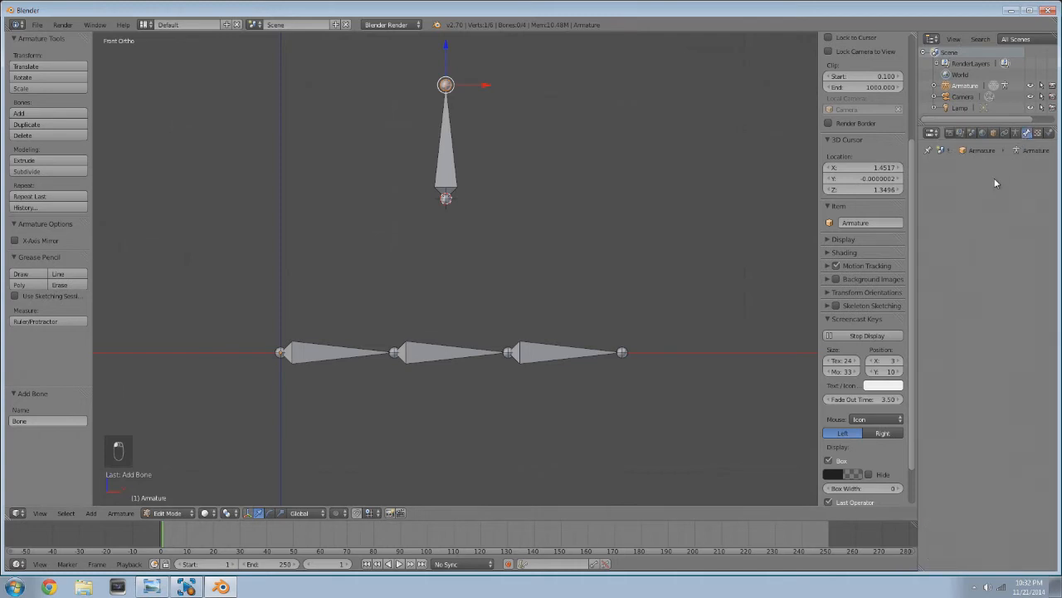
{"action": "right_click", "coordinate": [454, 342]}
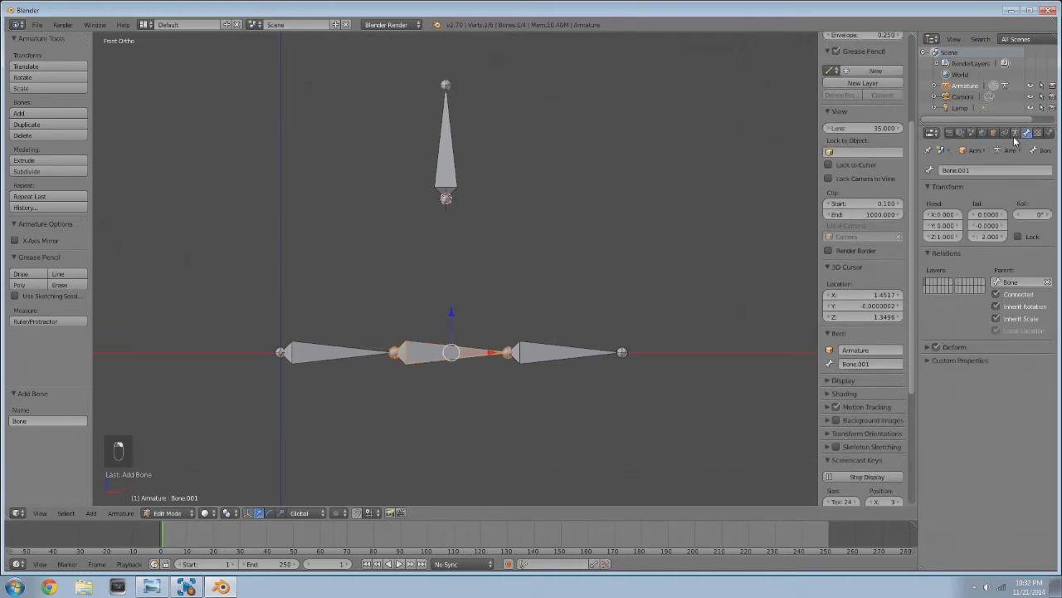
{"action": "left_click", "coordinate": [1016, 133]}
{"action": "left_click", "coordinate": [1005, 133]}
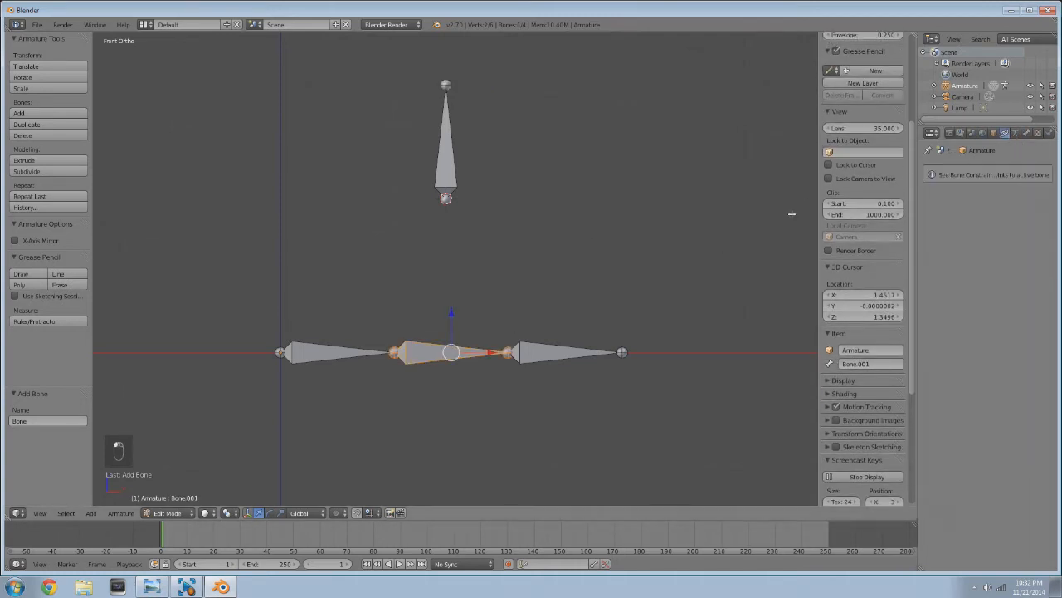
{"action": "left_click", "coordinate": [189, 513]}
{"action": "left_click", "coordinate": [181, 476]}
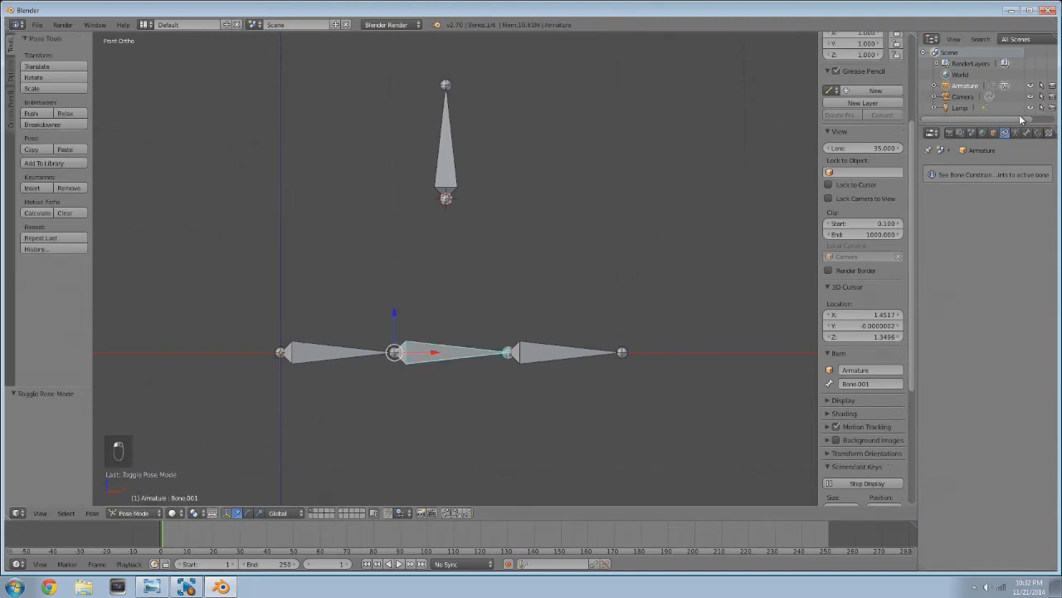
{"action": "left_click", "coordinate": [1039, 133]}
{"action": "left_click", "coordinate": [976, 171]}
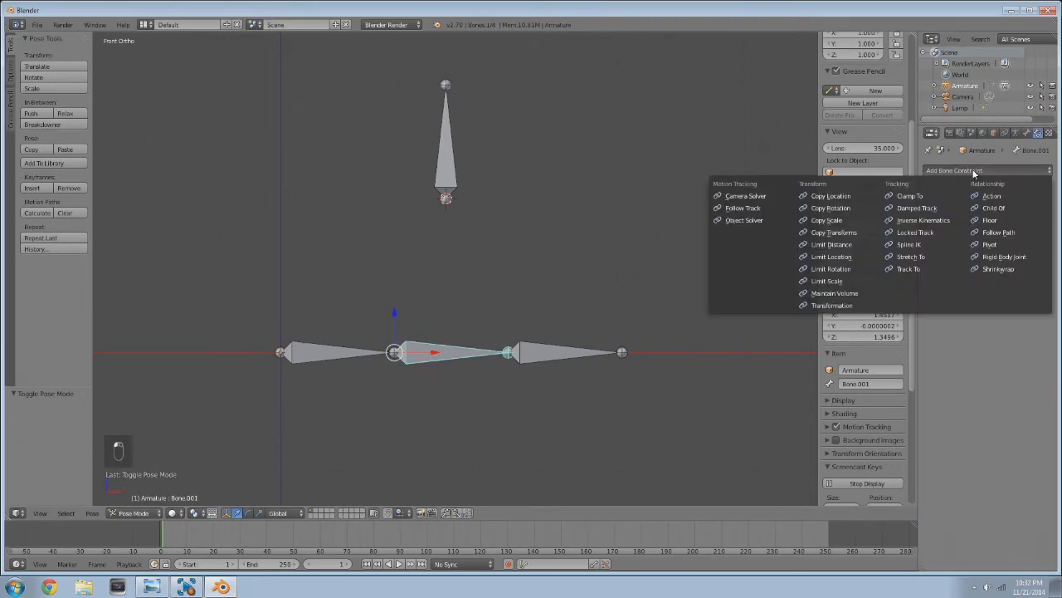
{"action": "left_click", "coordinate": [943, 222]}
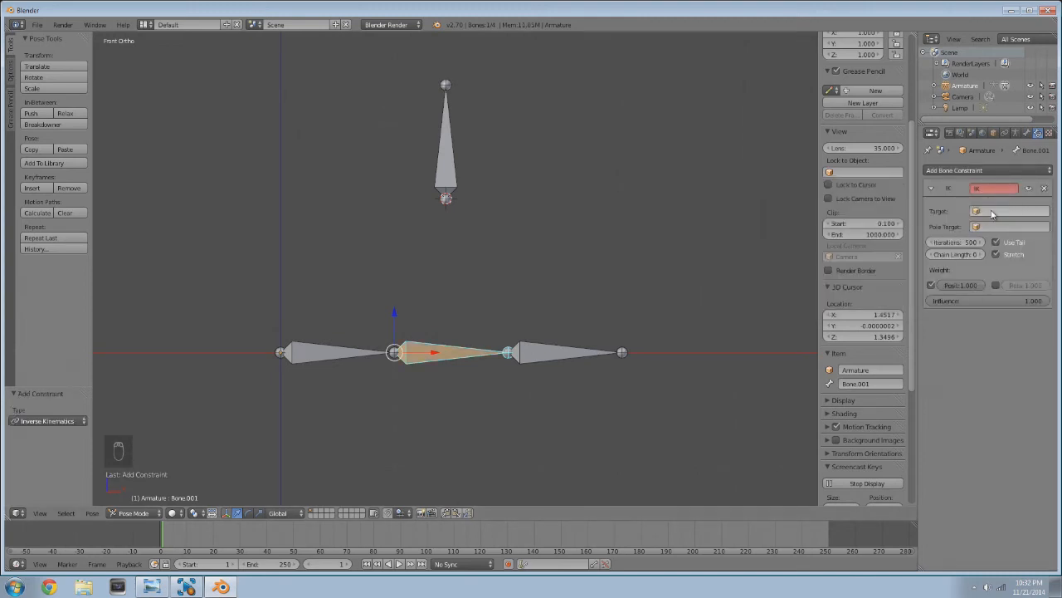
- Set the middle bone's IK constraint to target Armature with Bone.002 as the target bone
{"action": "right_click", "coordinate": [584, 351]}
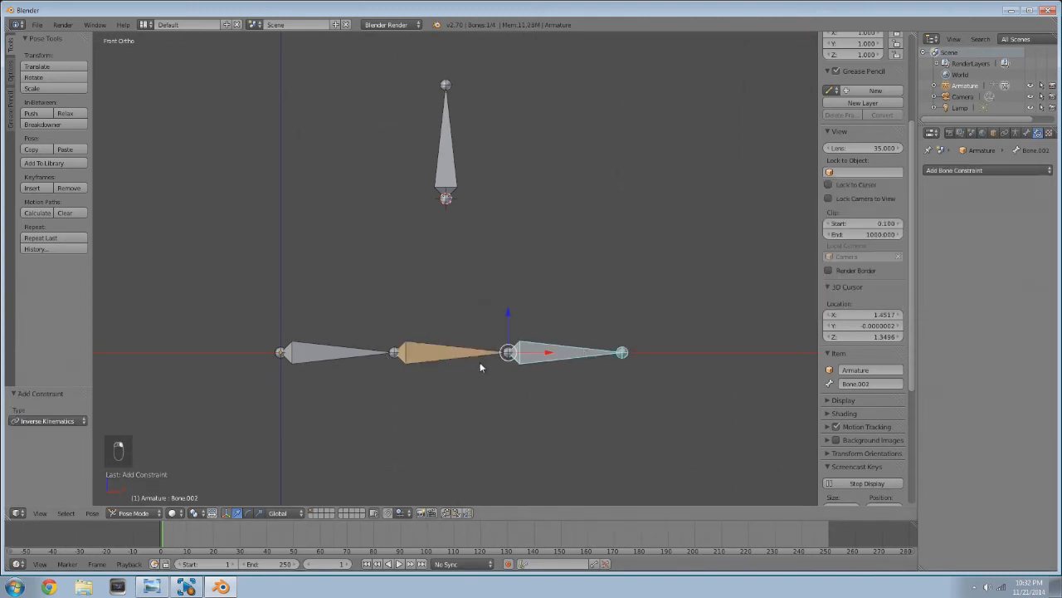
{"action": "right_click", "coordinate": [418, 355]}
{"action": "left_click", "coordinate": [994, 211]}
{"action": "left_click", "coordinate": [968, 226]}
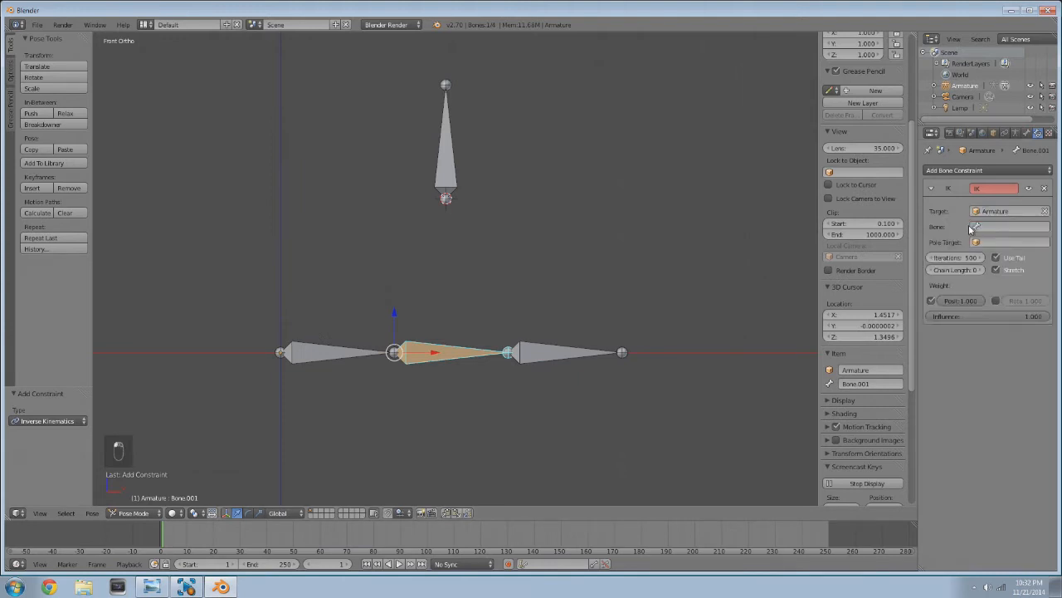
{"action": "left_click", "coordinate": [988, 227]}
{"action": "left_click", "coordinate": [962, 264]}
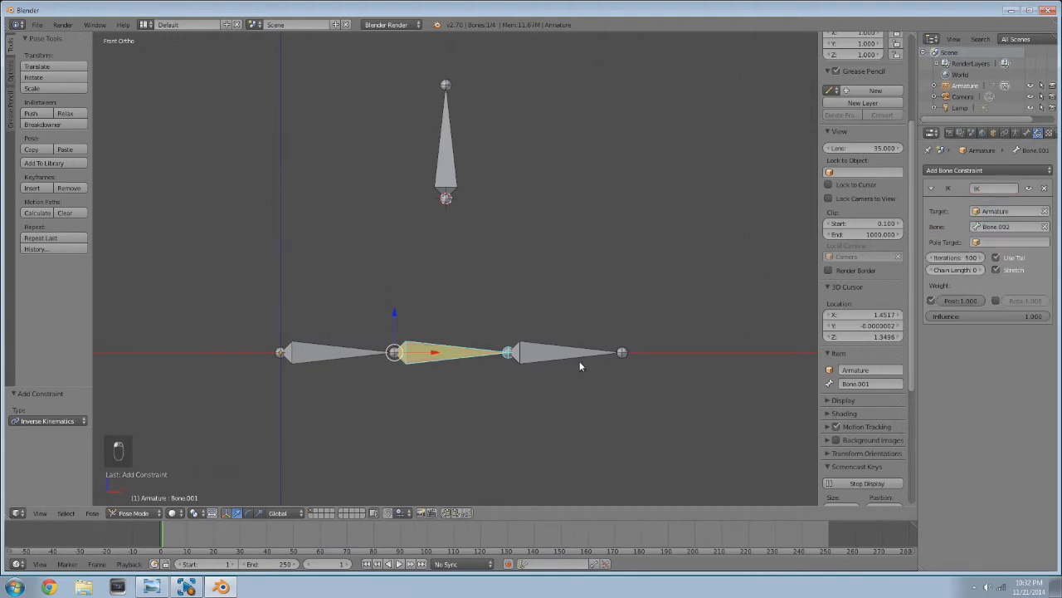
- Try to move the end bone of the chain in pose mode
{"action": "right_click", "coordinate": [579, 357]}
{"action": "key", "text": "g"}
{"action": "right_click", "coordinate": [564, 285]}
{"action": "key", "text": "g"}
{"action": "right_click", "coordinate": [538, 366]}
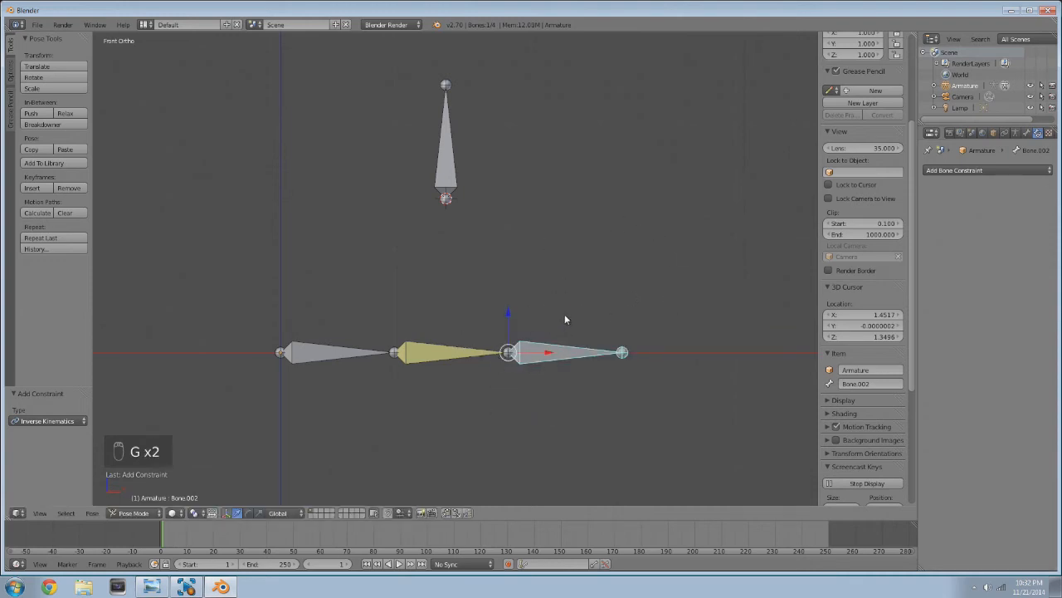
- In edit mode, split the chain's end bone into its own armature with Separate Bones
{"action": "key", "text": "space"}
{"action": "key", "text": "Tab"}
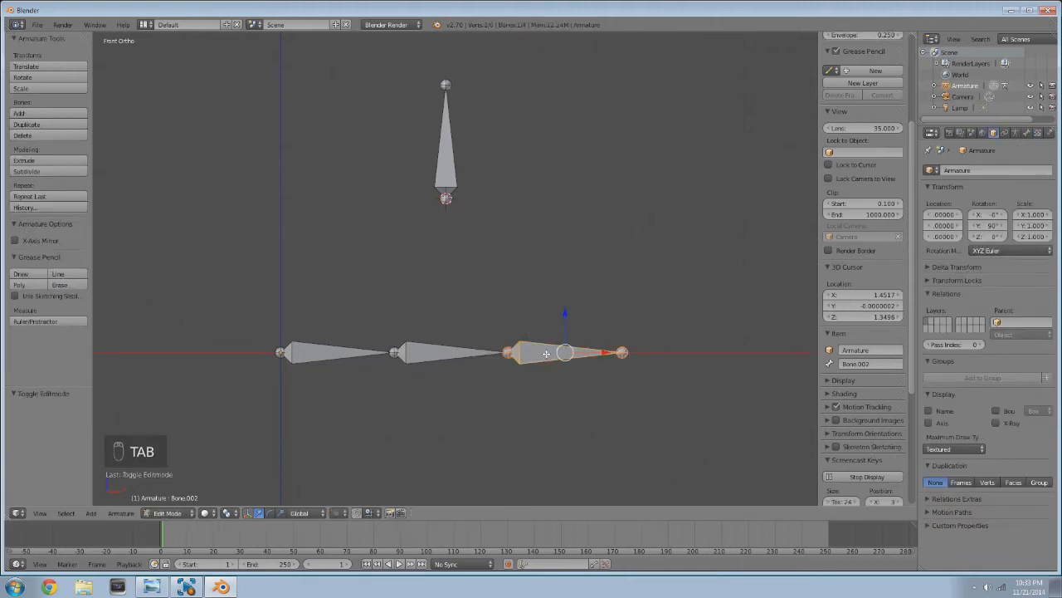
{"action": "key", "text": "space"}
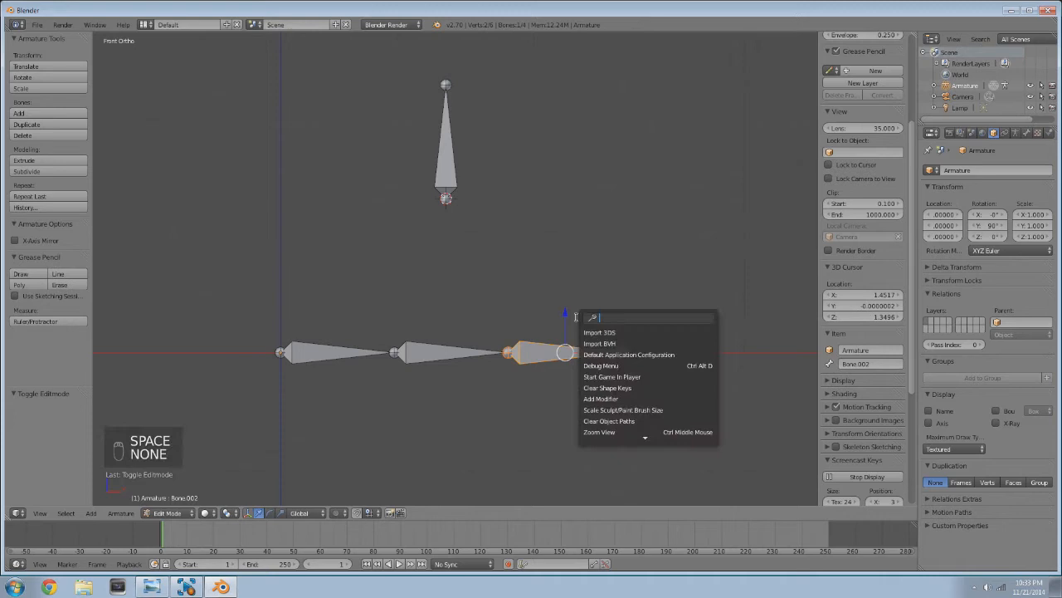
{"action": "type", "text": "sepa"}
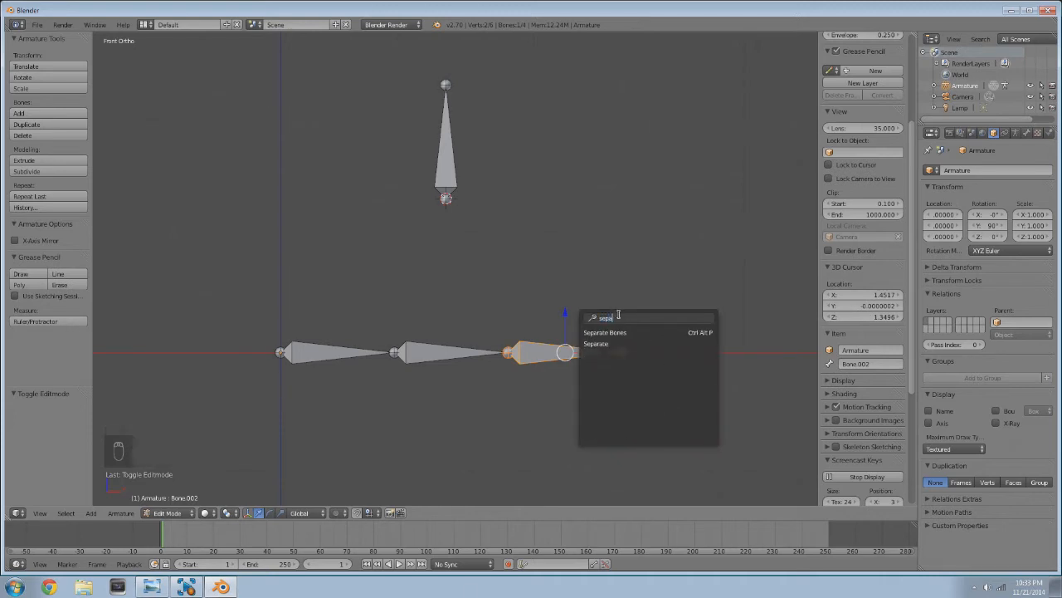
{"action": "left_click", "coordinate": [601, 332]}
{"action": "key", "text": "space"}
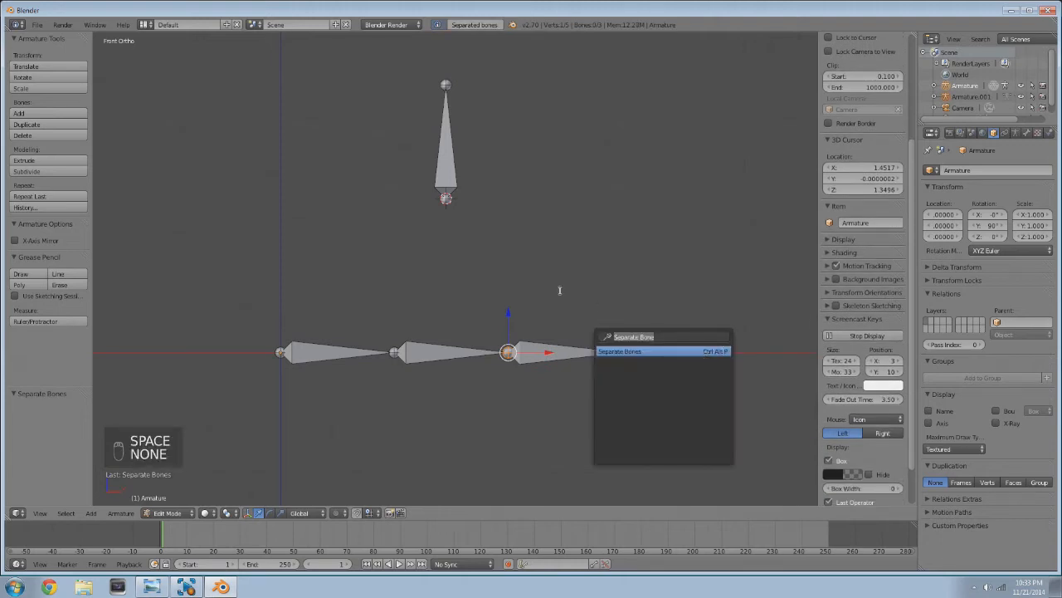
- In object mode, join the chain armature and the separated end-bone armature into one, and return to pose mode
{"action": "left_click", "coordinate": [165, 512]}
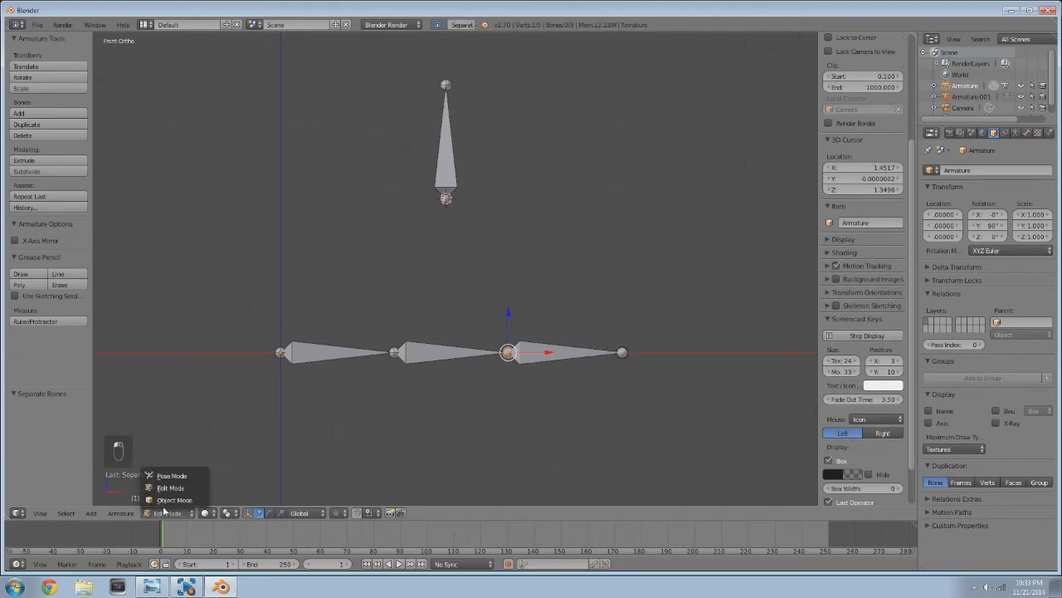
{"action": "left_click", "coordinate": [174, 500]}
{"action": "right_click", "coordinate": [542, 350]}
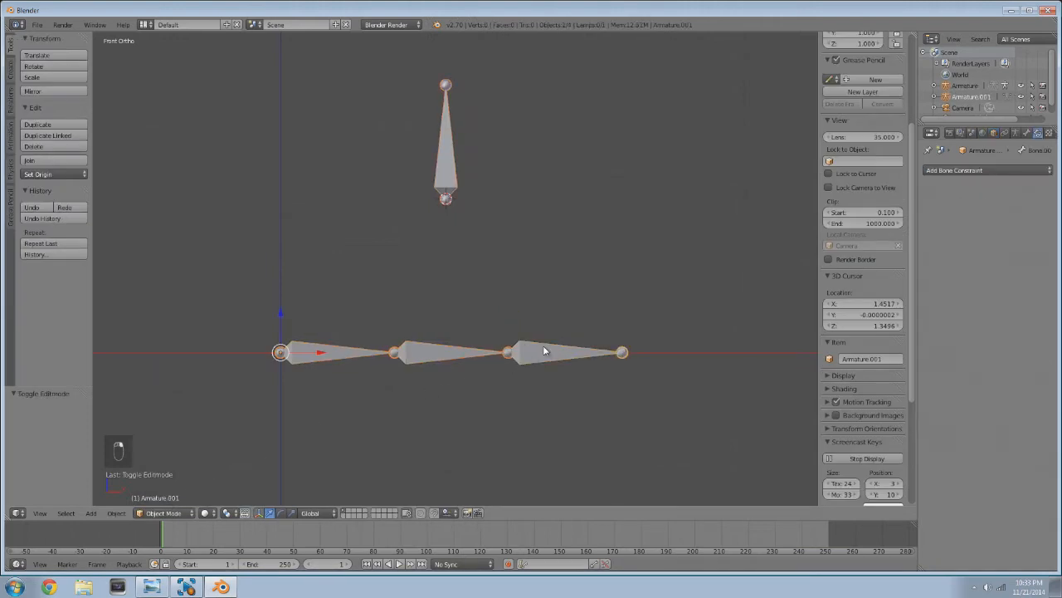
{"action": "key", "text": "ctrl+j"}
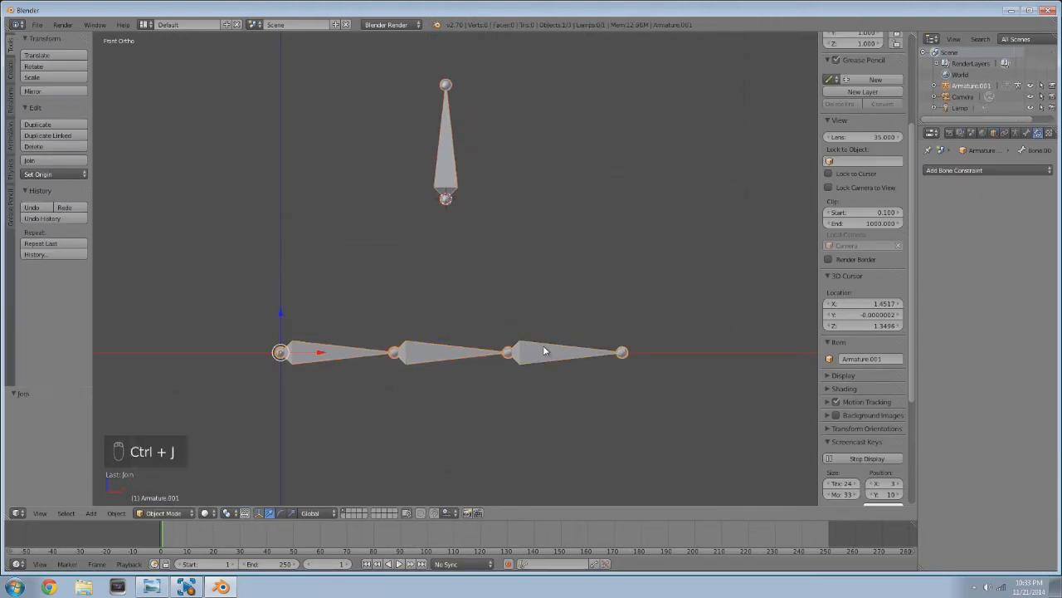
{"action": "left_click", "coordinate": [164, 513]}
{"action": "left_click", "coordinate": [161, 476]}
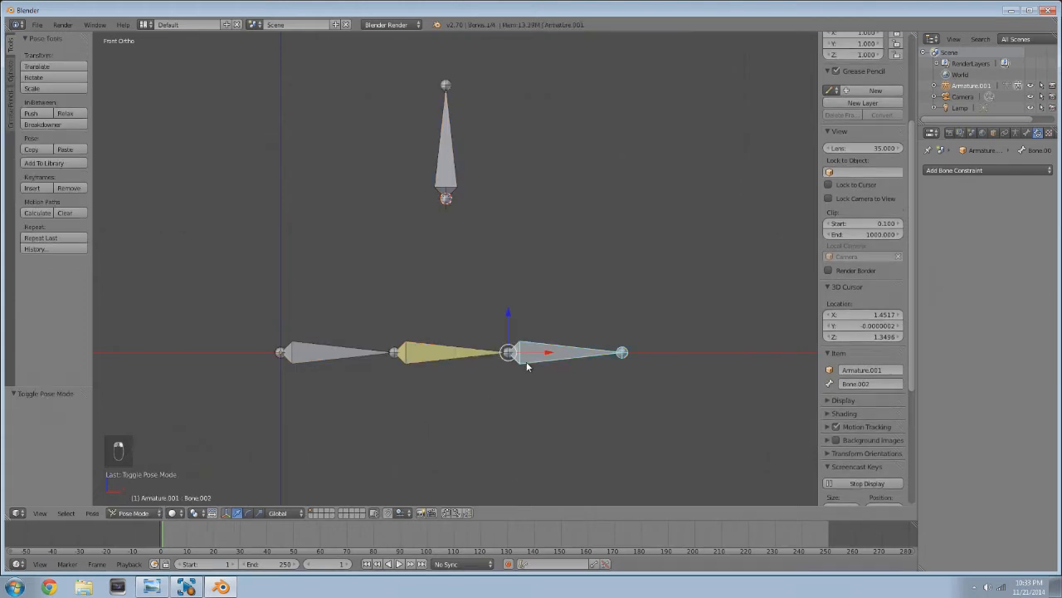
- Try to move the end bone and the middle bone of the chain to test the IK response
{"action": "key", "text": "g"}
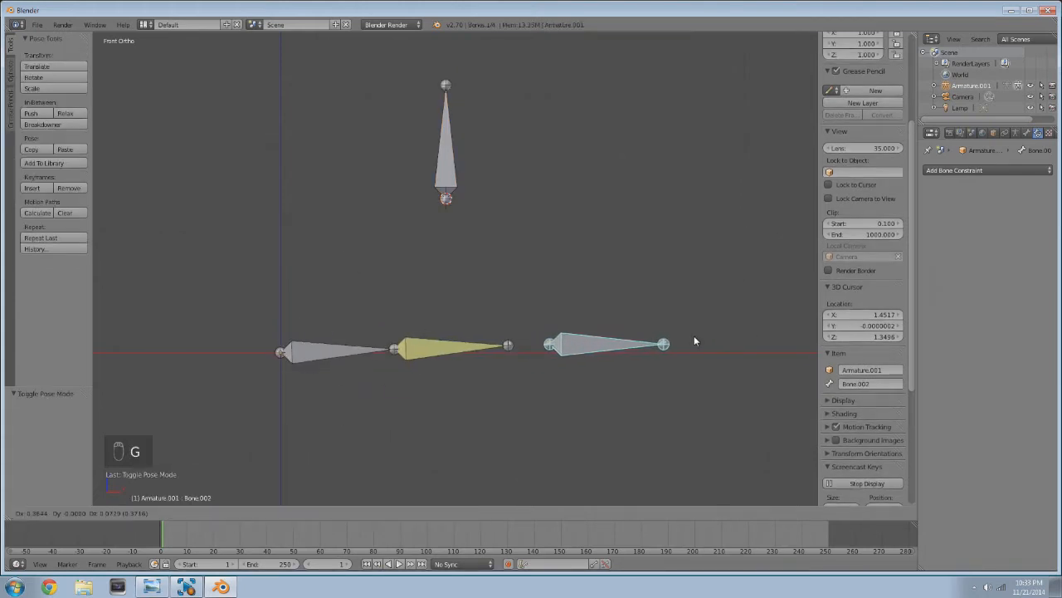
{"action": "right_click", "coordinate": [643, 368]}
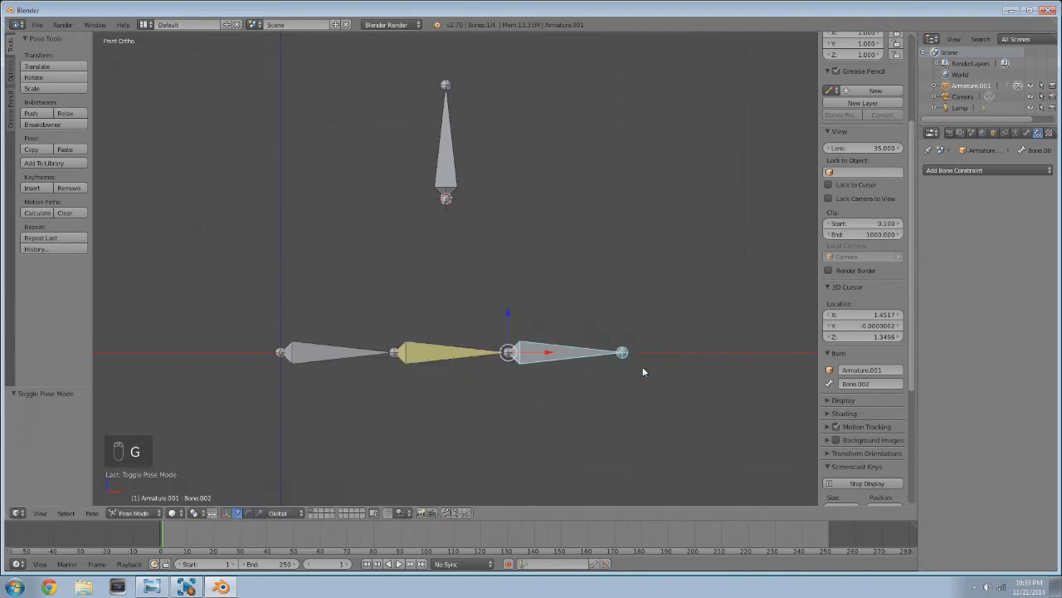
{"action": "right_click", "coordinate": [420, 357]}
{"action": "key", "text": "g"}
{"action": "right_click", "coordinate": [438, 332]}
{"action": "key", "text": "g"}
{"action": "right_click", "coordinate": [372, 391]}
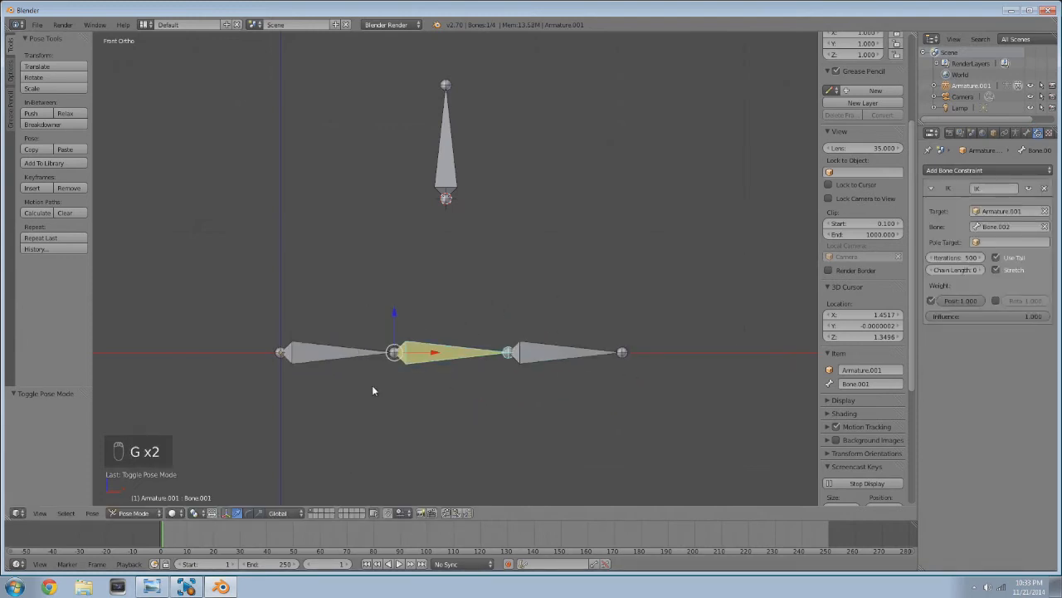
- Move the chain's end bone about -0.27 along X and 0.015 along Z so the chain bends
{"action": "right_click", "coordinate": [564, 352]}
{"action": "key", "text": "g"}
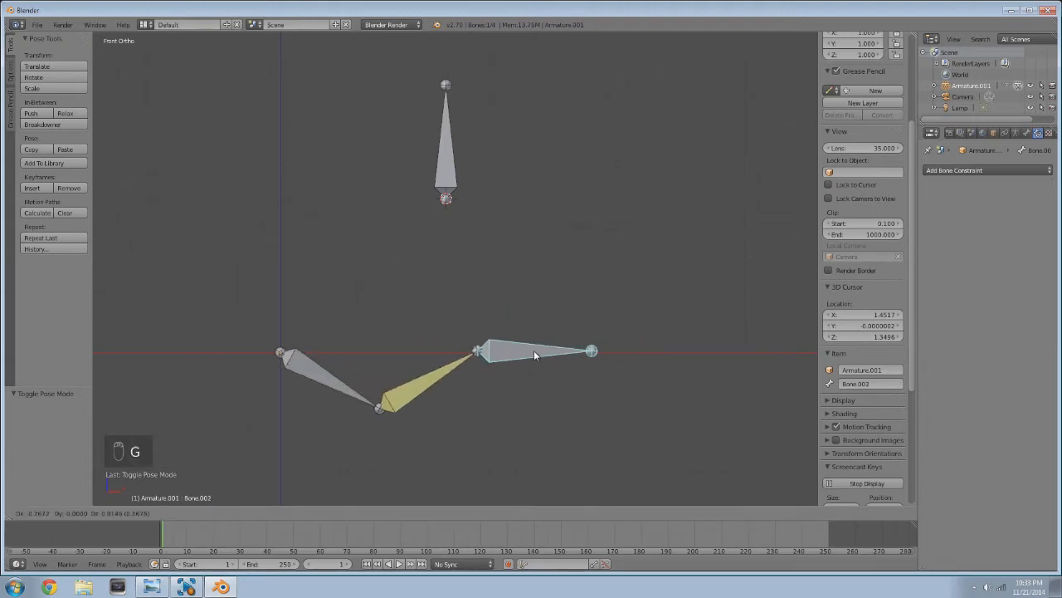
{"action": "left_click", "coordinate": [524, 350]}
- Set the middle bone's IK pole target to Armature.001 with Bone.003 as the pole bone
{"action": "right_click", "coordinate": [441, 367]}
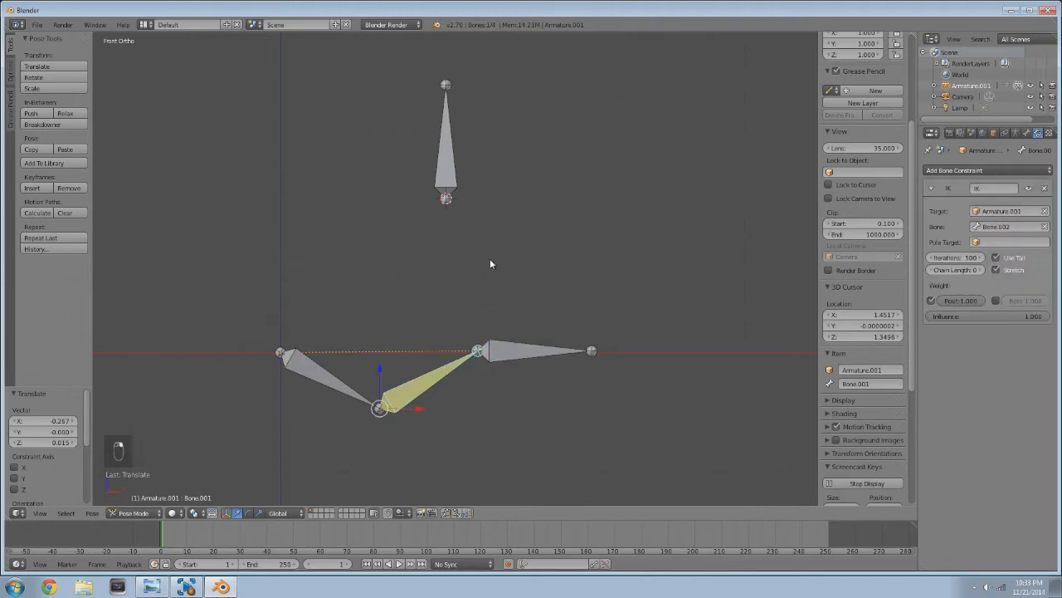
{"action": "right_click", "coordinate": [445, 182]}
{"action": "right_click", "coordinate": [444, 372]}
{"action": "left_click", "coordinate": [1008, 241]}
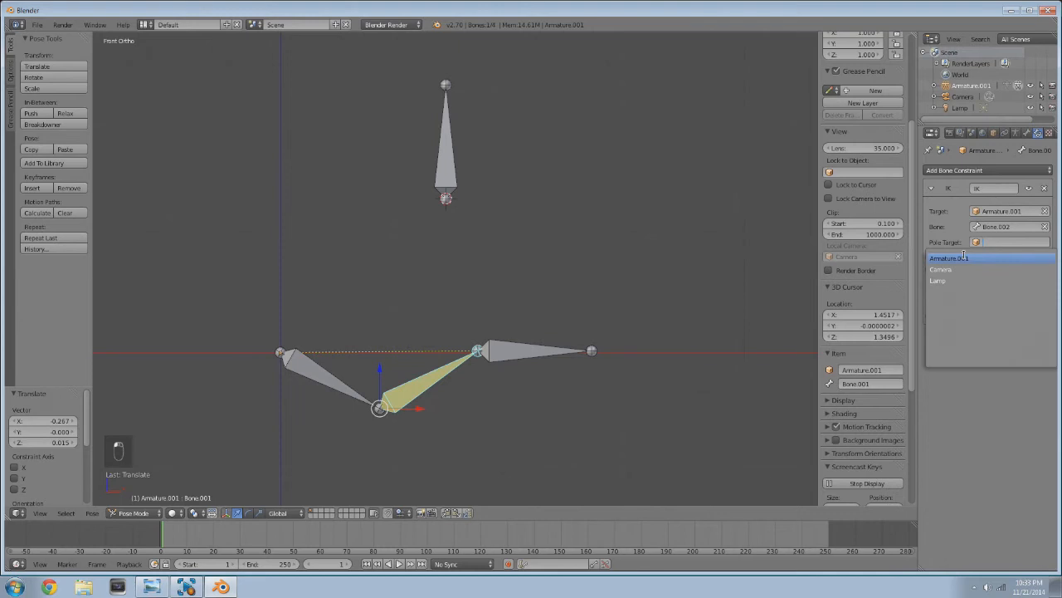
{"action": "left_click", "coordinate": [964, 258]}
{"action": "left_click", "coordinate": [966, 258]}
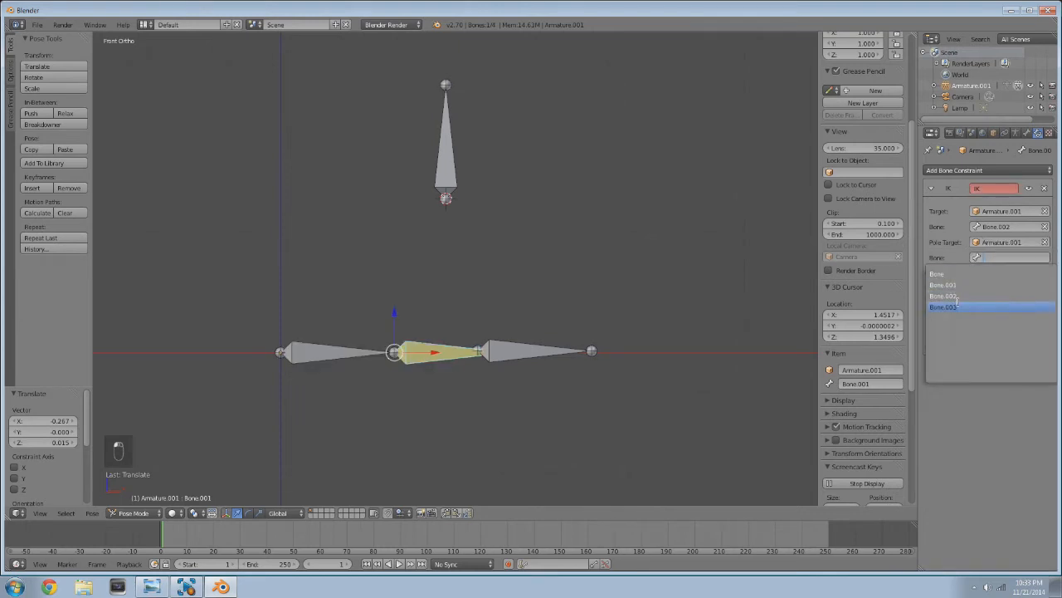
{"action": "left_click", "coordinate": [954, 306]}
- Move the chain's end bone about -0.1 along X and 0.01 along Z
{"action": "right_click", "coordinate": [511, 351]}
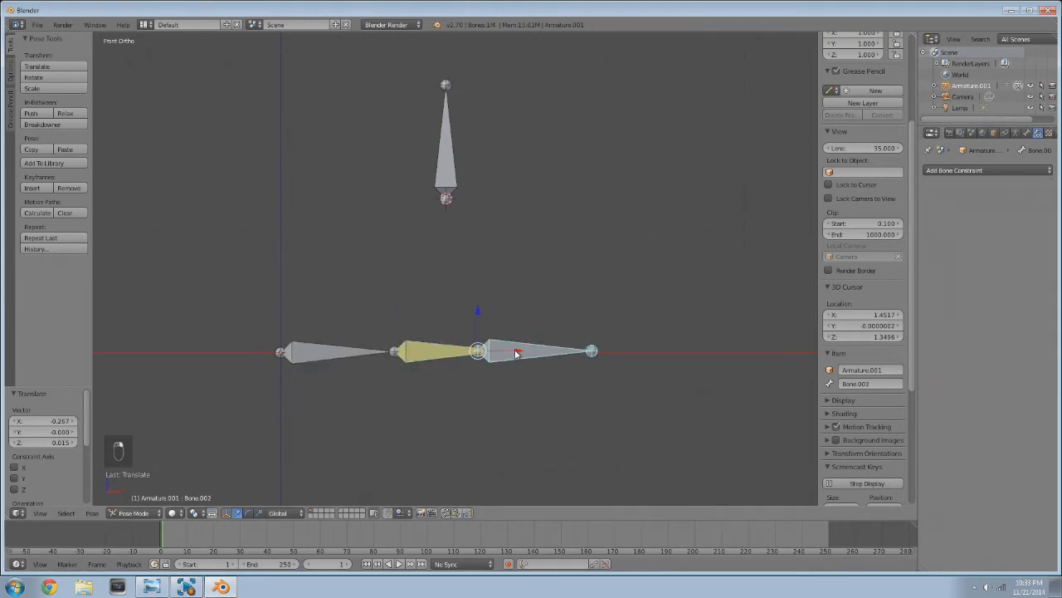
{"action": "key", "text": "g"}
{"action": "left_click", "coordinate": [512, 350]}
- Raise the chain length of the middle bone's IK constraint to 2
{"action": "right_click", "coordinate": [437, 352]}
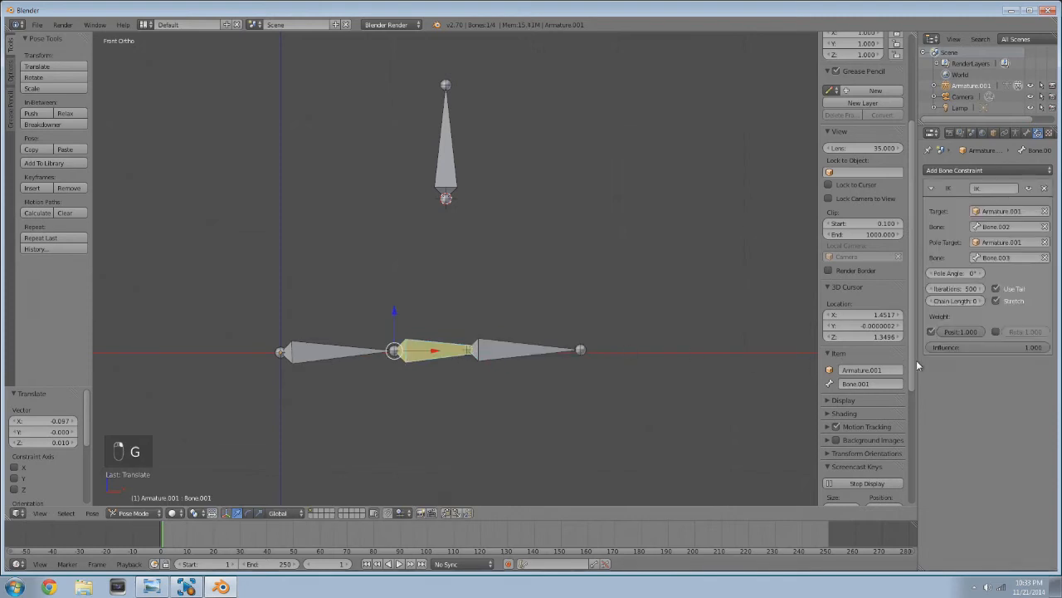
{"action": "left_click", "coordinate": [985, 301]}
{"action": "left_click", "coordinate": [984, 300]}
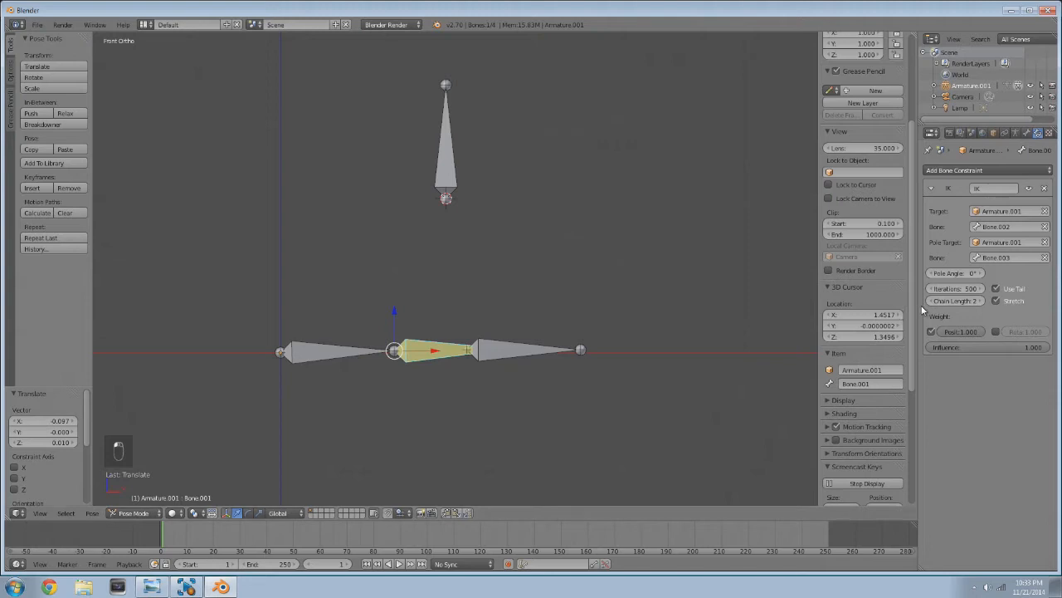
- Move the chain's end bone about -0.14 along X and -0.34 along Z
{"action": "right_click", "coordinate": [530, 357]}
{"action": "key", "text": "g"}
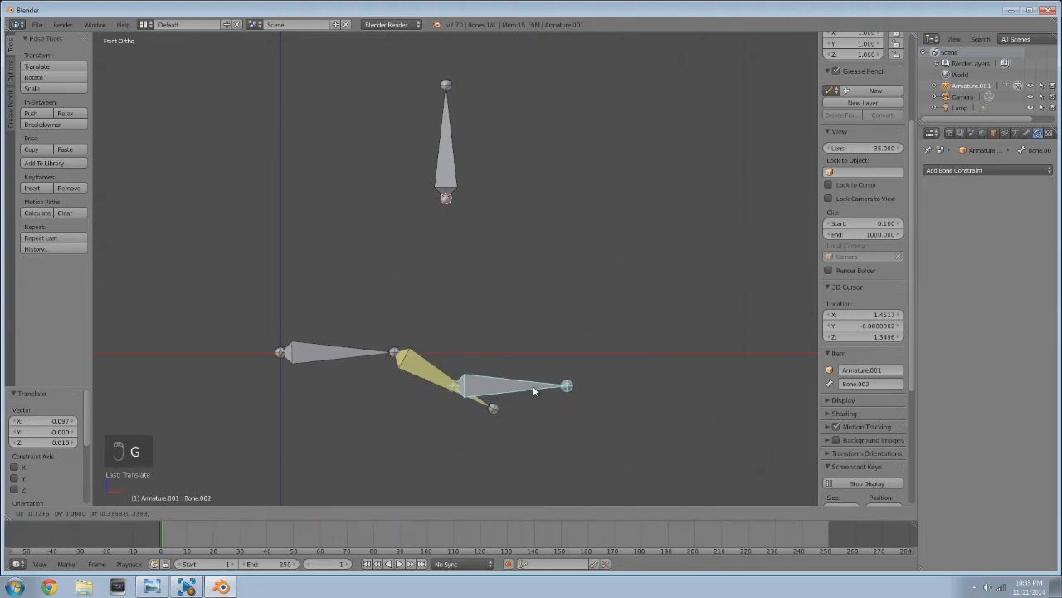
{"action": "left_click", "coordinate": [530, 388]}
- Move the pole bone above the chain by about -0.87 in X, -0.89 in Y and -0.52 in Z
{"action": "middle_click_drag", "start_coordinate": [519, 333], "coordinate": [483, 201]}
{"action": "right_click", "coordinate": [448, 184]}
{"action": "key", "text": "g"}
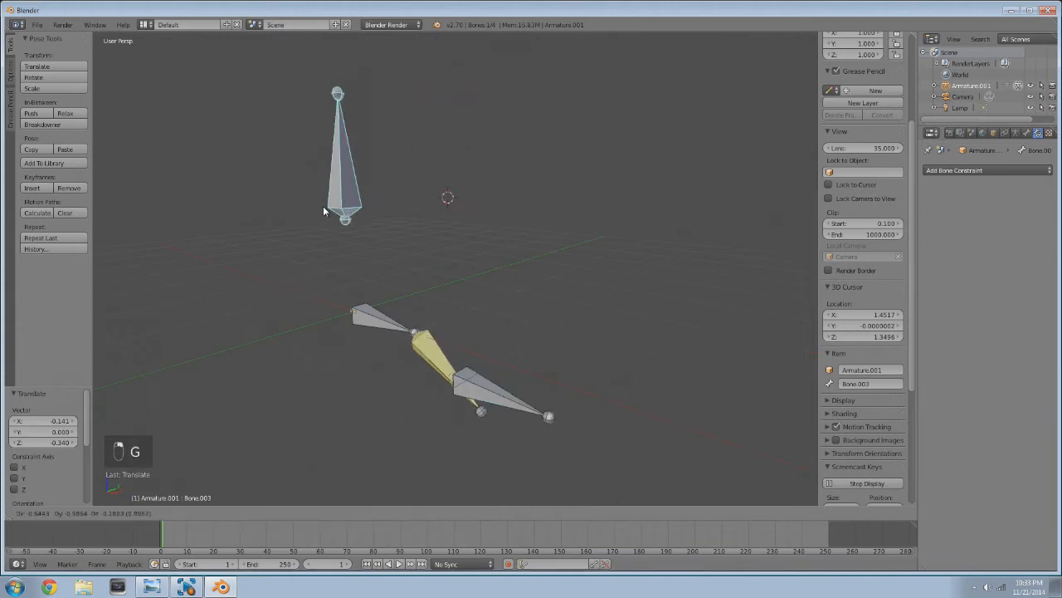
{"action": "left_click", "coordinate": [353, 267]}
{"action": "middle_click_drag", "start_coordinate": [353, 267], "coordinate": [428, 340]}
- Set the IK chain length on the middle bone to 2
{"action": "right_click", "coordinate": [448, 347]}
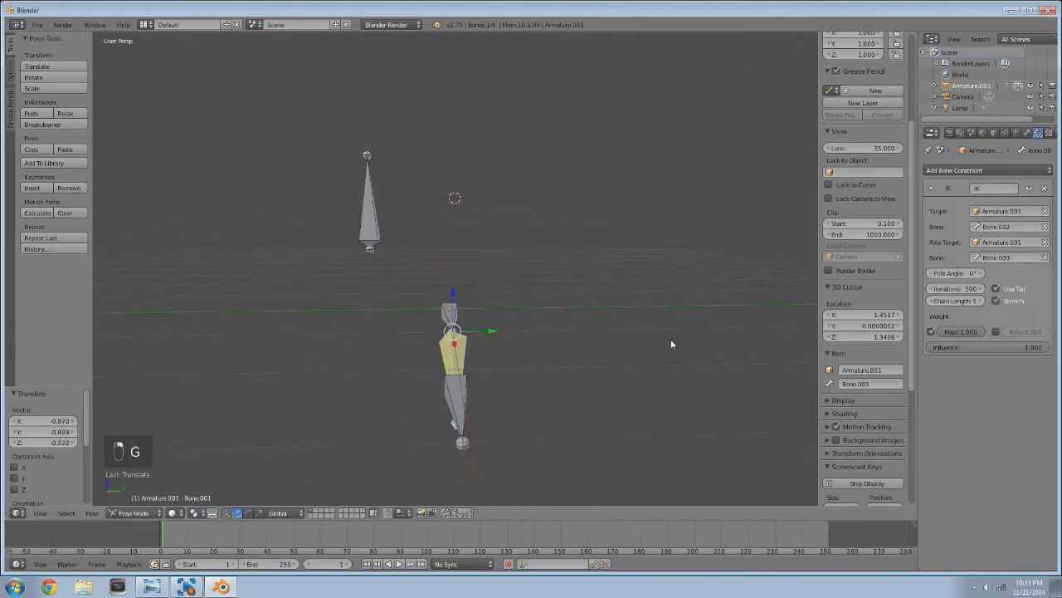
{"action": "left_click", "coordinate": [980, 302]}
{"action": "middle_click_drag", "start_coordinate": [680, 343], "coordinate": [581, 340]}
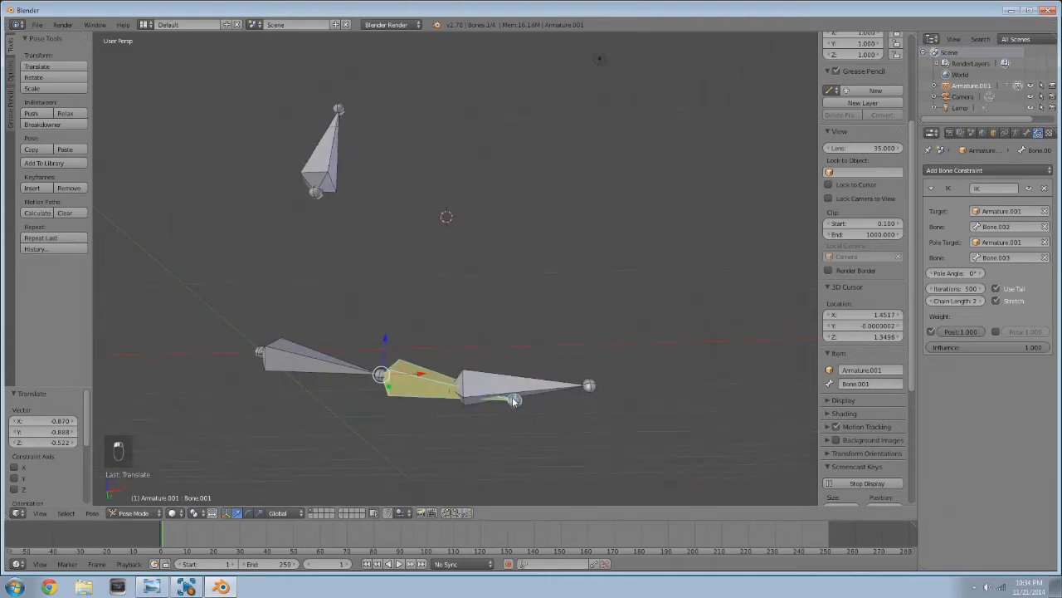
- Move the chain's end bone by about -0.01 in X, 0.19 in Y and -0.27 in Z
{"action": "right_click", "coordinate": [531, 372]}
{"action": "key", "text": "g"}
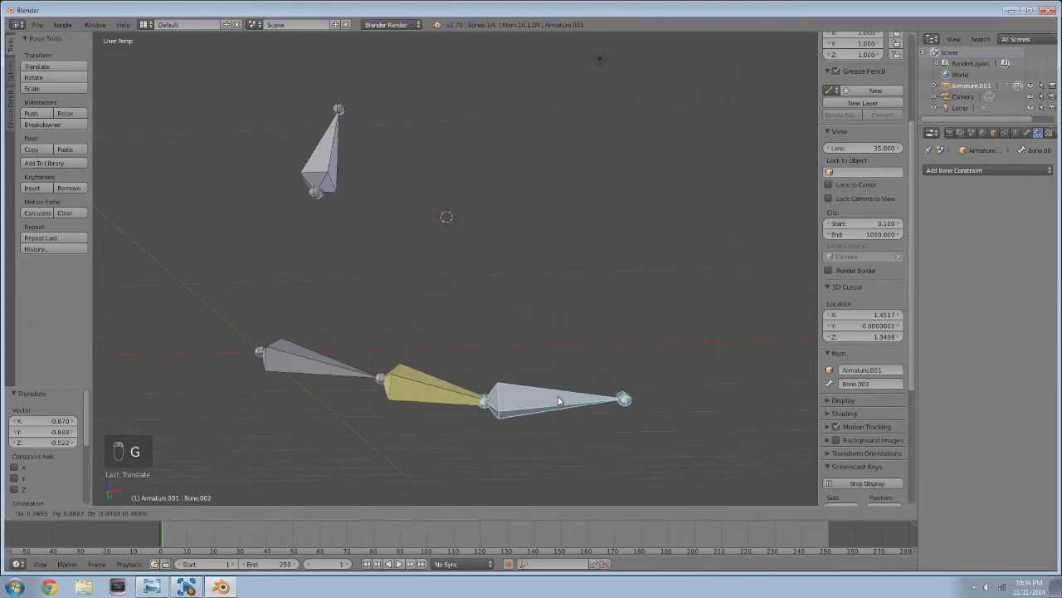
{"action": "left_click", "coordinate": [531, 419]}
- Examine the middle, root and pole bones from several angles to compare the chain's bend with the pole bone
{"action": "right_click", "coordinate": [412, 425]}
{"action": "middle_click_drag", "start_coordinate": [413, 424], "coordinate": [446, 417]}
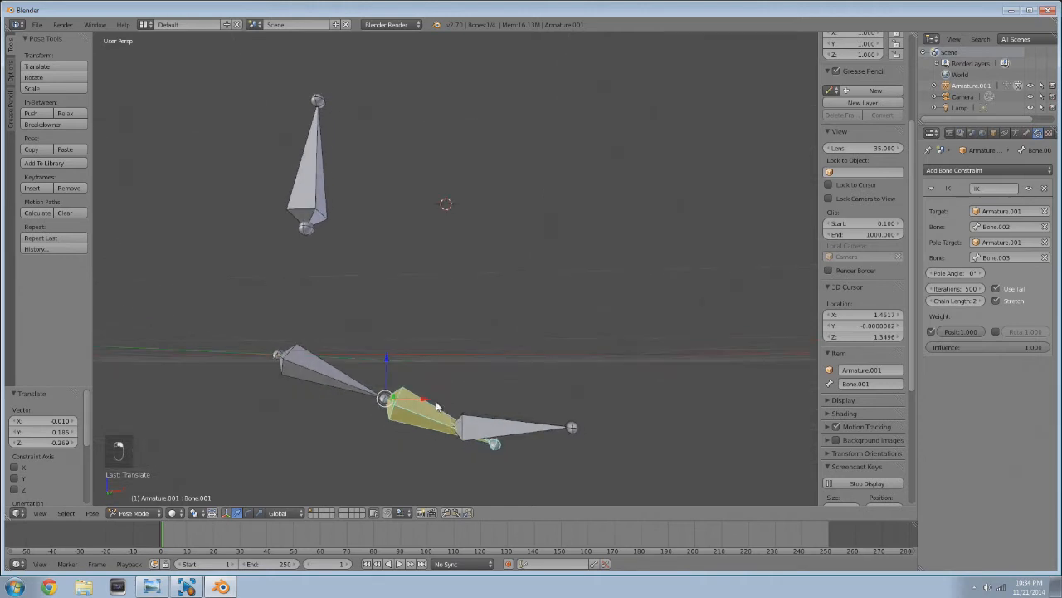
{"action": "right_click", "coordinate": [355, 376]}
{"action": "right_click", "coordinate": [405, 396]}
{"action": "scroll", "coordinate": [467, 359], "scroll_direction": "down", "scroll_amount": 3}
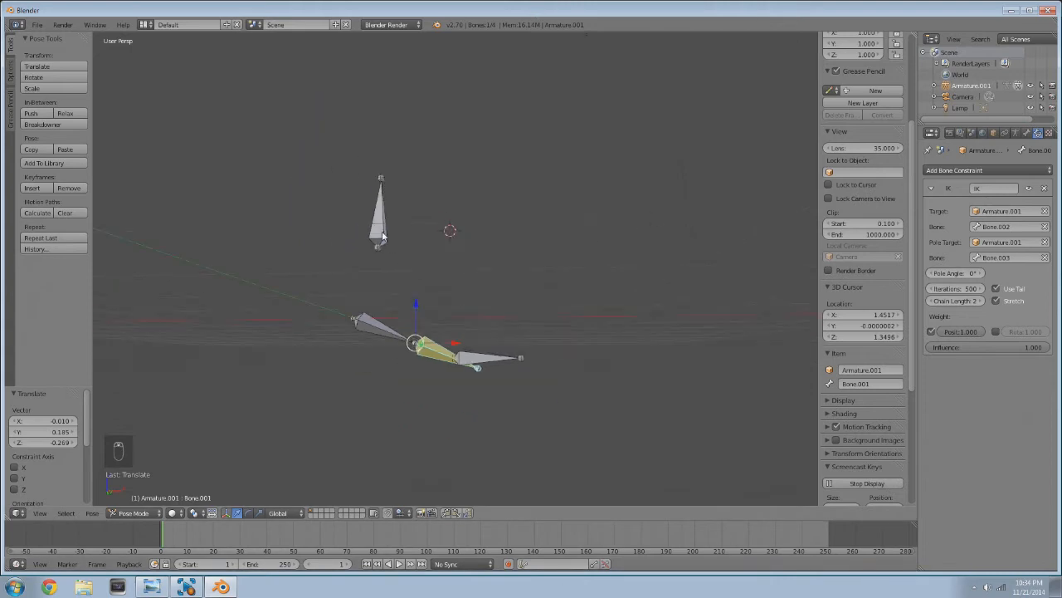
{"action": "right_click", "coordinate": [386, 239]}
{"action": "middle_click_drag", "start_coordinate": [452, 229], "coordinate": [471, 295]}
- Rotate the chain's middle bone by about -16.5°
{"action": "right_click", "coordinate": [437, 329]}
{"action": "middle_click_drag", "start_coordinate": [437, 330], "coordinate": [453, 285]}
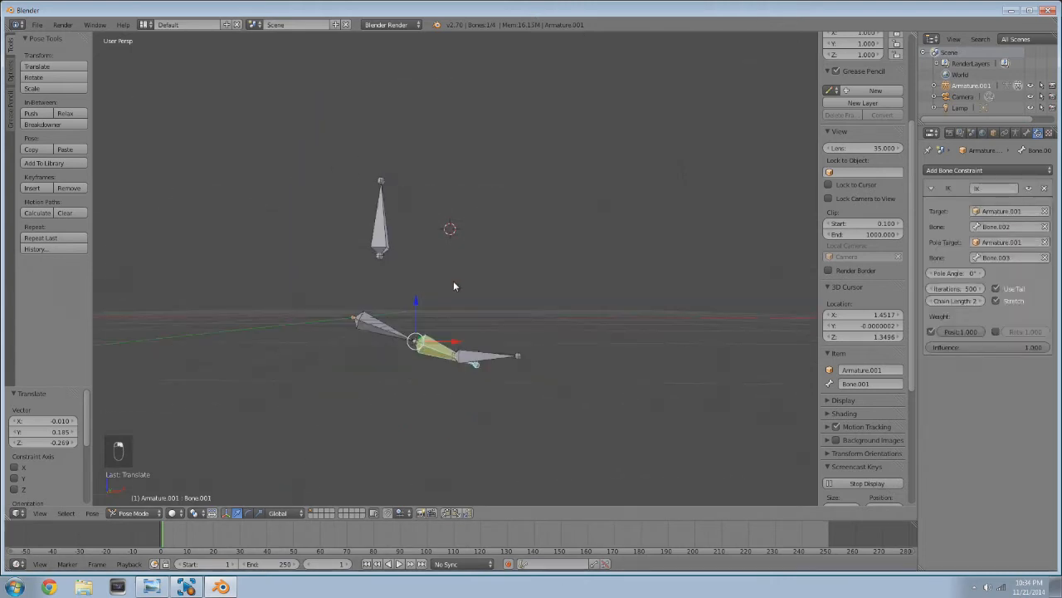
{"action": "key", "text": "r"}
{"action": "right_click", "coordinate": [526, 305]}
{"action": "key", "text": "r"}
{"action": "left_click", "coordinate": [539, 238]}
- Raise the chain's end bone and shift it slightly along X to test how the chain bends
{"action": "right_click", "coordinate": [489, 356]}
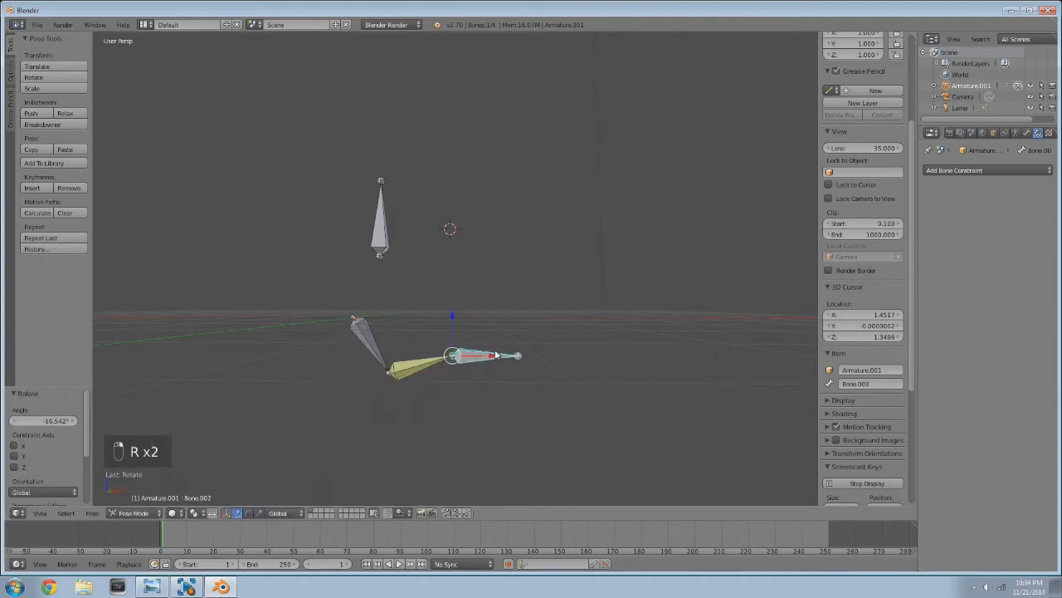
{"action": "key", "text": "g"}
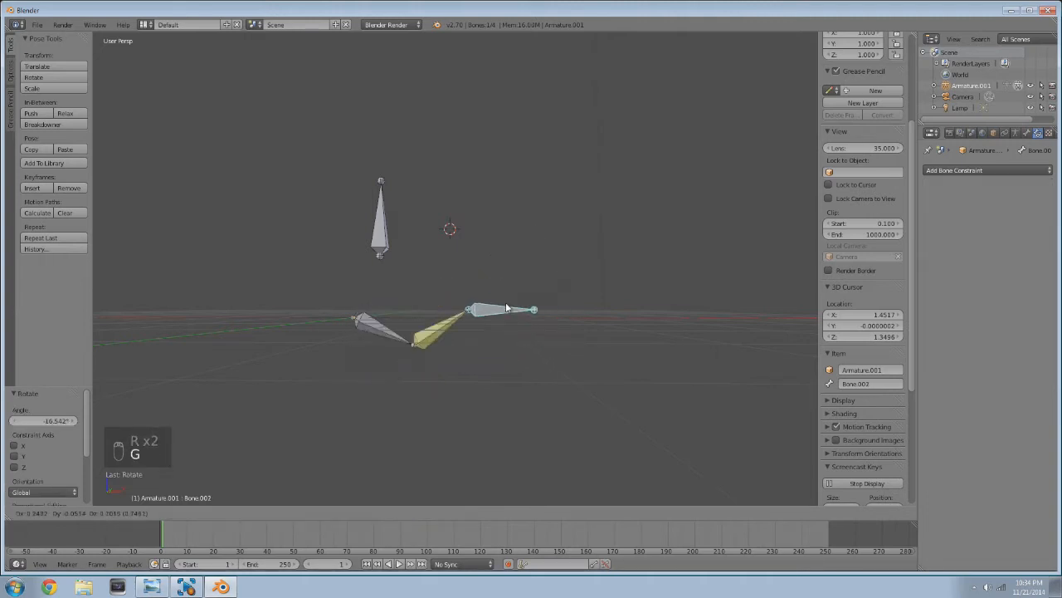
{"action": "left_click", "coordinate": [498, 305]}
- Shift the pole bone along X until it stands above the chain's middle bone
{"action": "right_click", "coordinate": [378, 232]}
{"action": "key", "text": "g"}
{"action": "key", "text": "g"}
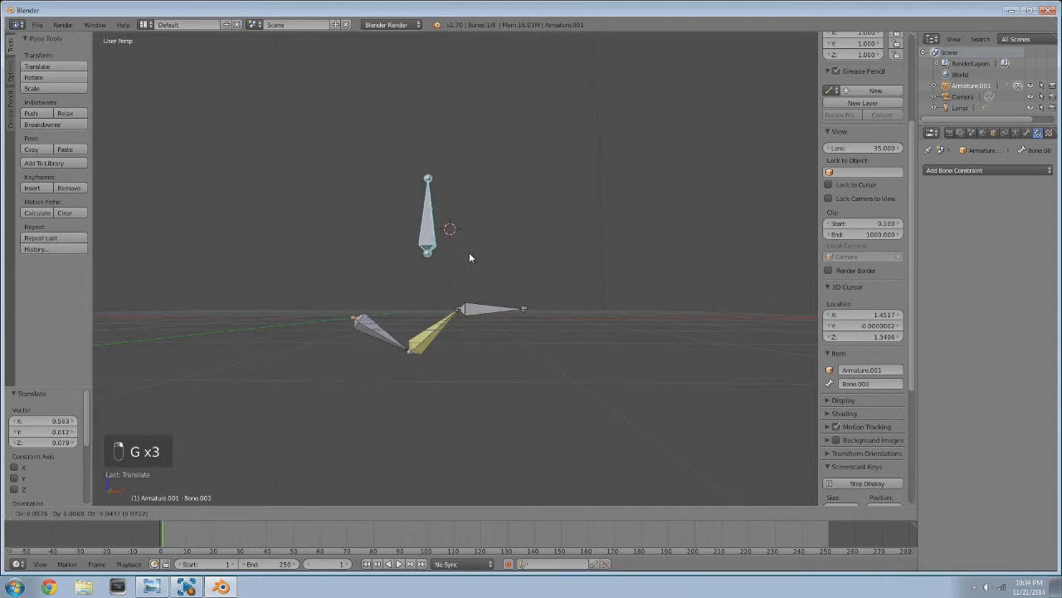
{"action": "left_click", "coordinate": [458, 259]}
- Rotate the chain's middle bone by about -20.6°
{"action": "right_click", "coordinate": [454, 328]}
{"action": "key", "text": "g"}
{"action": "right_click", "coordinate": [548, 350]}
{"action": "middle_click_drag", "start_coordinate": [548, 349], "coordinate": [665, 313]}
{"action": "key", "text": "r"}
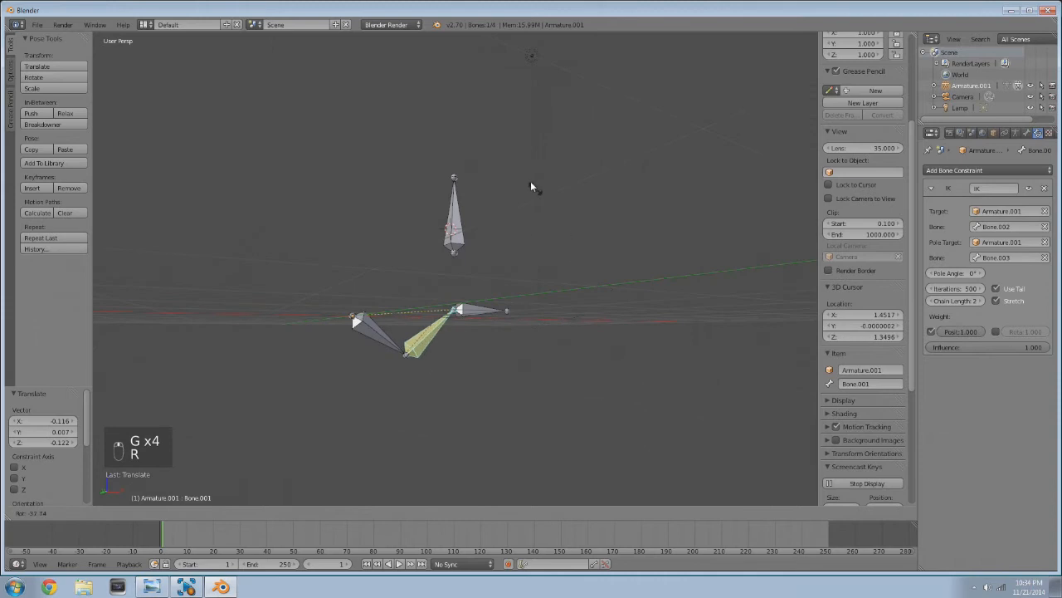
{"action": "left_click", "coordinate": [602, 217]}
- In the right orthographic view, move the pole bone about 0.72 along Y and 0.54 along Z, nearly in line with the chain
{"action": "right_click", "coordinate": [511, 301]}
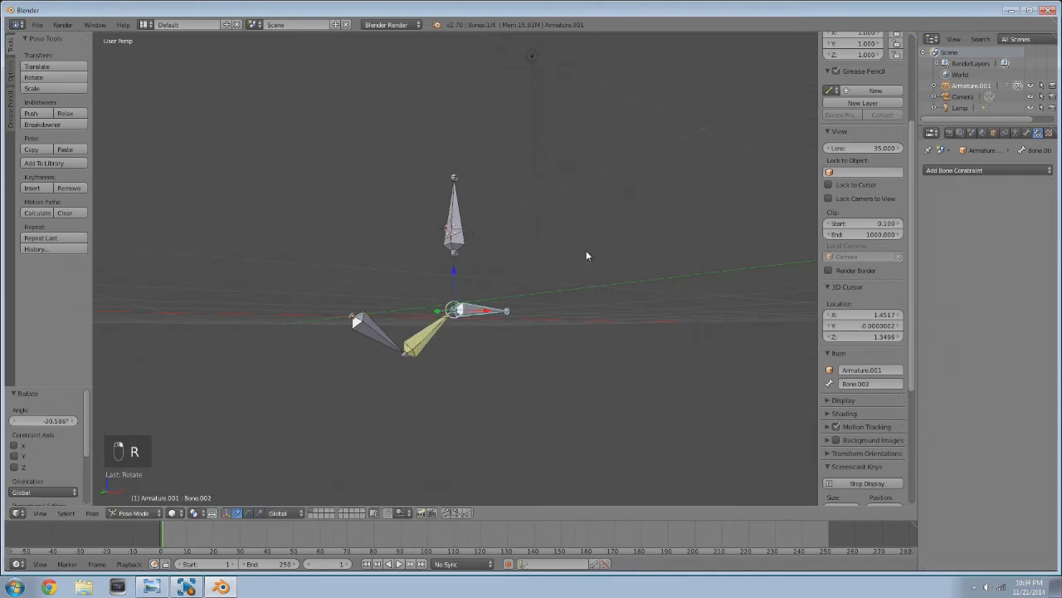
{"action": "key", "text": "KP_1"}
{"action": "key", "text": "KP_3"}
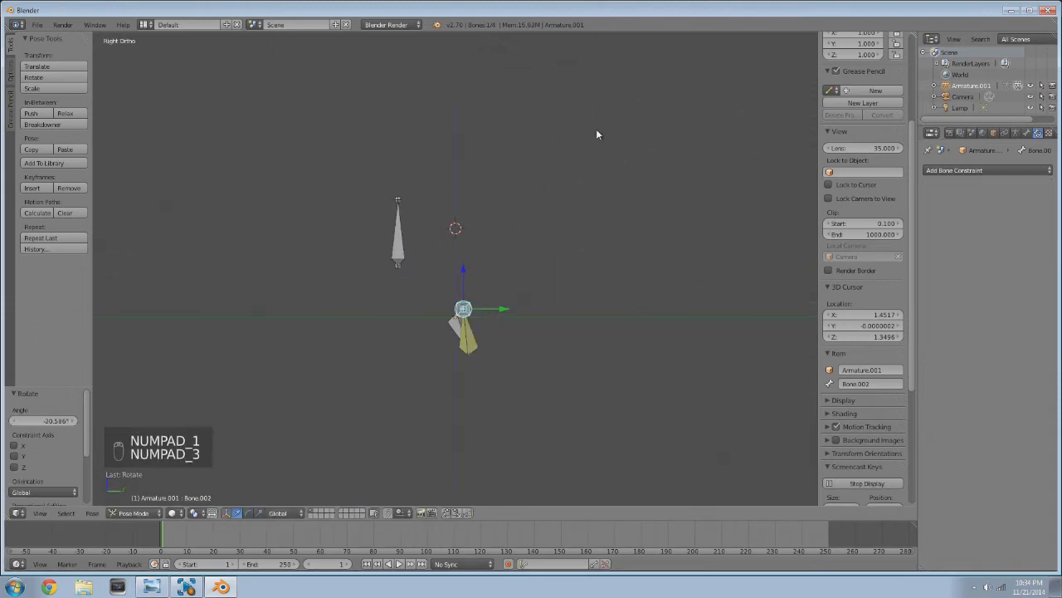
{"action": "key", "text": "KP_1"}
{"action": "key", "text": "KP_3"}
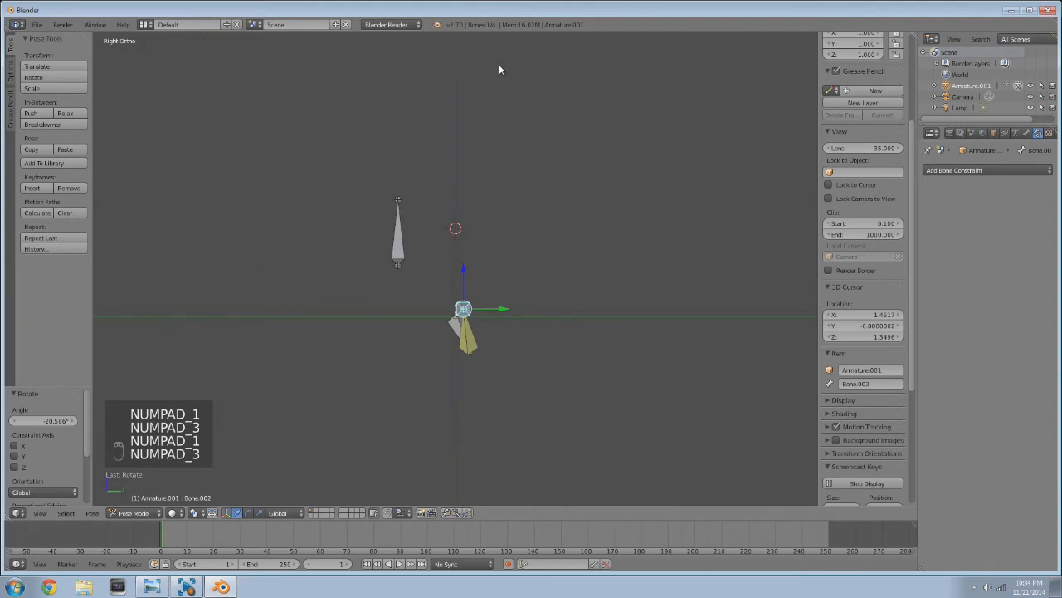
{"action": "right_click", "coordinate": [405, 222]}
{"action": "key", "text": "g"}
{"action": "left_click", "coordinate": [462, 275]}
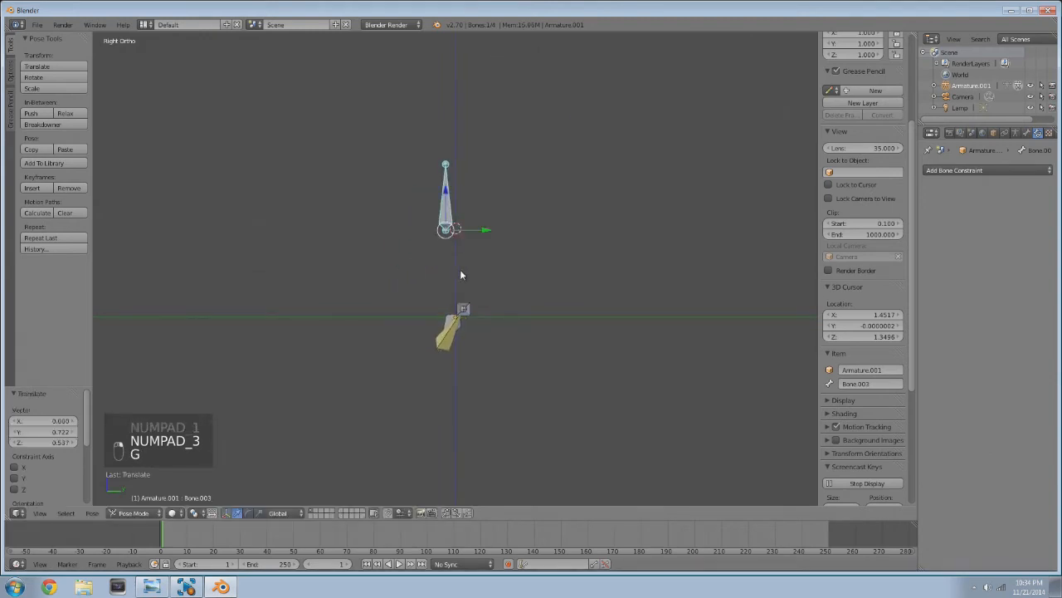
- Set the pole angle of the middle bone's IK constraint to -143° so the chain bends upward toward the pole bone
{"action": "right_click", "coordinate": [454, 330]}
{"action": "right_click", "coordinate": [446, 339]}
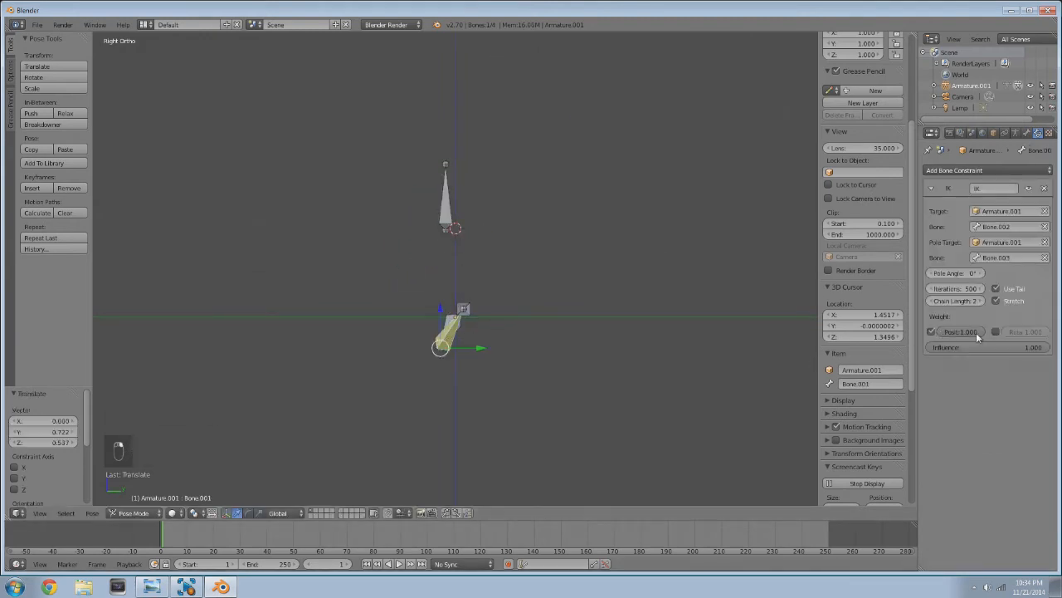
{"action": "middle_click_drag", "start_coordinate": [415, 321], "coordinate": [573, 329]}
{"action": "middle_click_drag", "start_coordinate": [714, 292], "coordinate": [631, 285]}
{"action": "left_click_drag", "start_coordinate": [954, 274], "coordinate": [979, 274]}
{"action": "left_click_drag", "start_coordinate": [956, 273], "coordinate": [913, 273]}
{"action": "mouse_move", "coordinate": [581, 295]}
{"action": "middle_mouse_down"}
{"action": "mouse_move", "coordinate": [489, 282]}
{"action": "mouse_move", "coordinate": [568, 283]}
{"action": "middle_mouse_up"}
{"action": "left_click_drag", "start_coordinate": [955, 274], "coordinate": [966, 274]}
{"action": "middle_click_drag", "start_coordinate": [452, 245], "coordinate": [537, 241]}
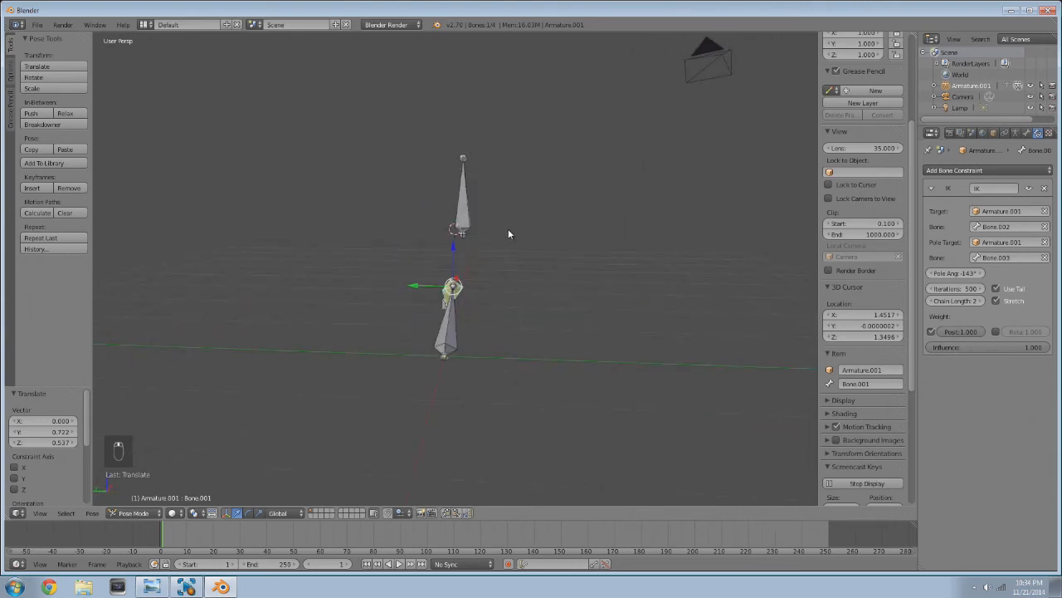
- In the front view, rename the chain's detached end bone to Hand
{"action": "key", "text": "KP_1"}
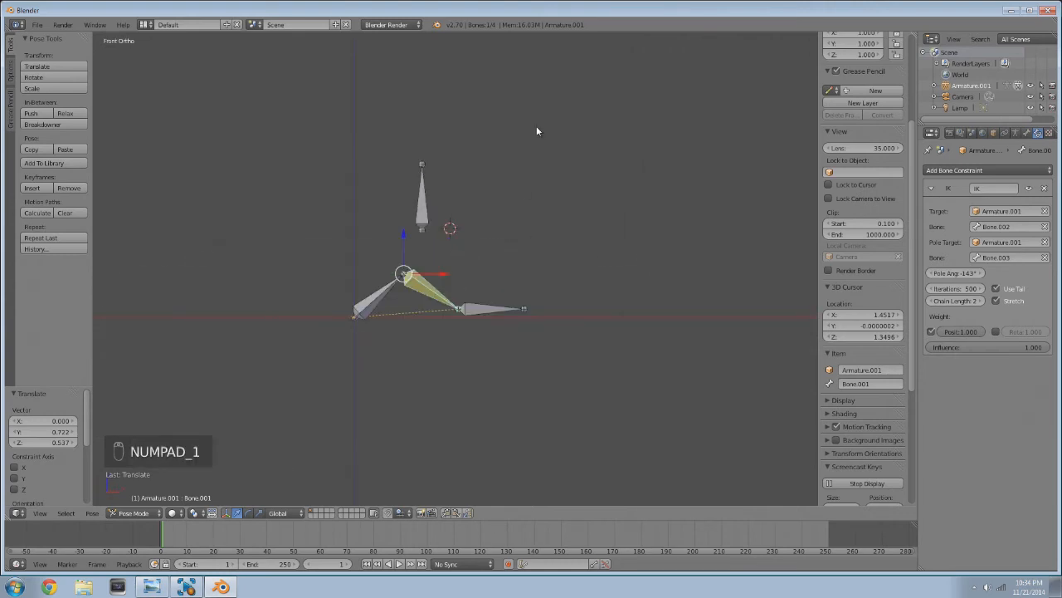
{"action": "right_click", "coordinate": [492, 305]}
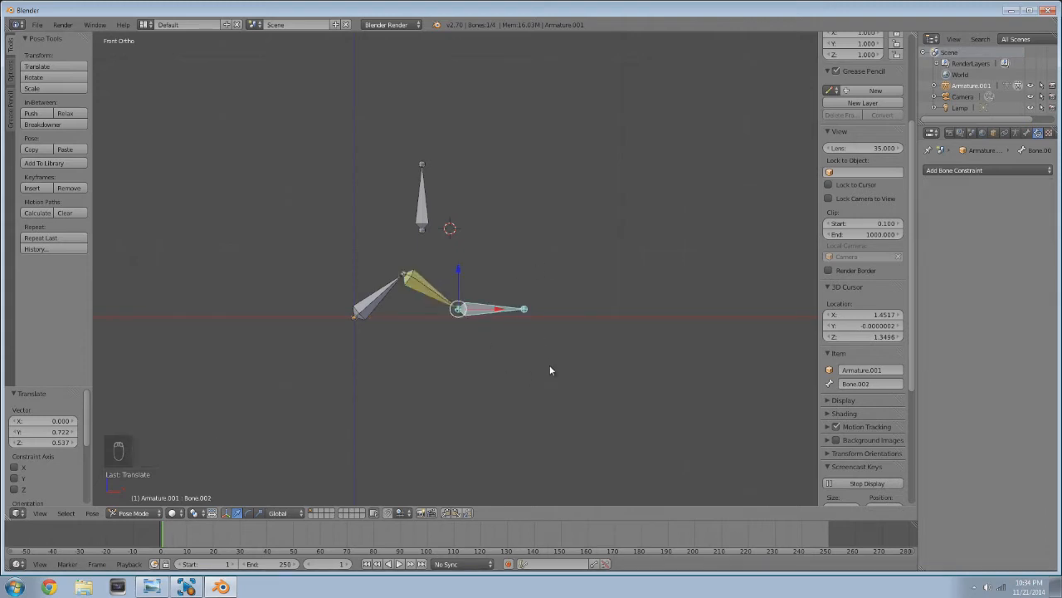
{"action": "left_click", "coordinate": [1027, 133]}
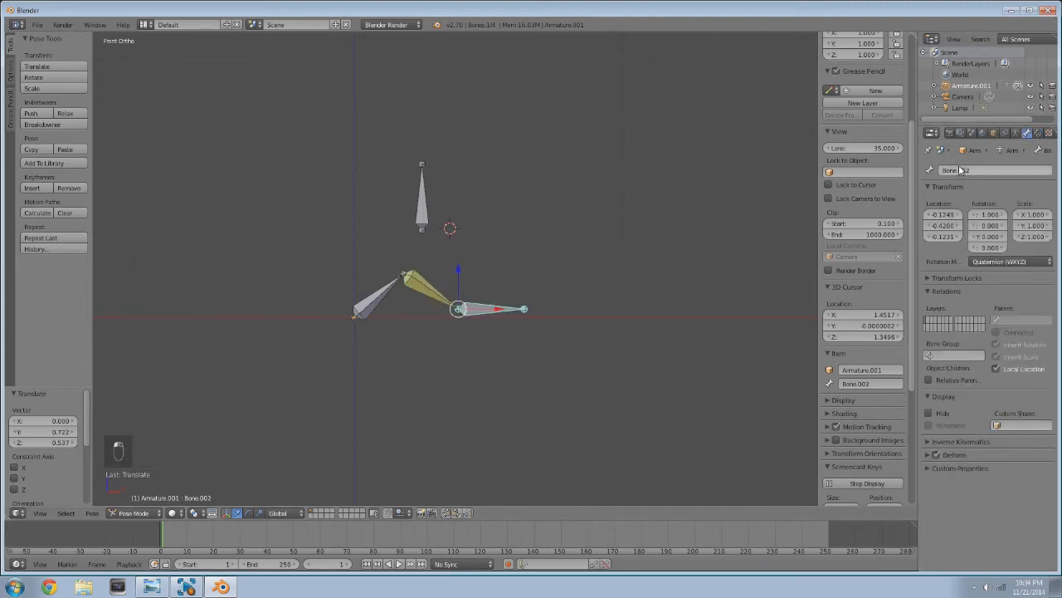
{"action": "type", "text": "Hand"}
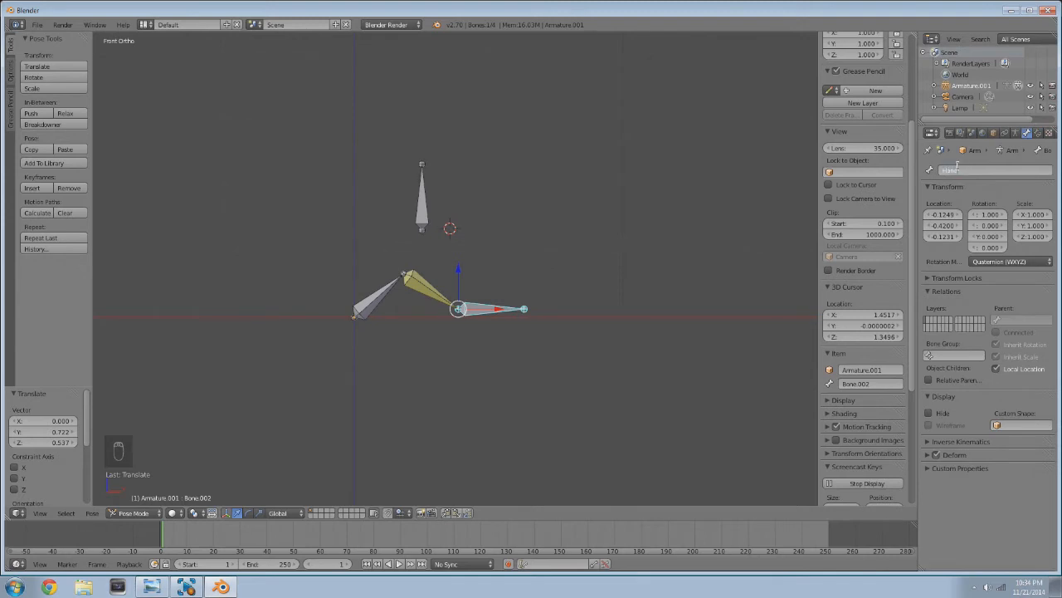
{"action": "key", "text": "Return"}
- Rename the middle bone carrying the IK constraint to Lower Arm
{"action": "right_click", "coordinate": [423, 291]}
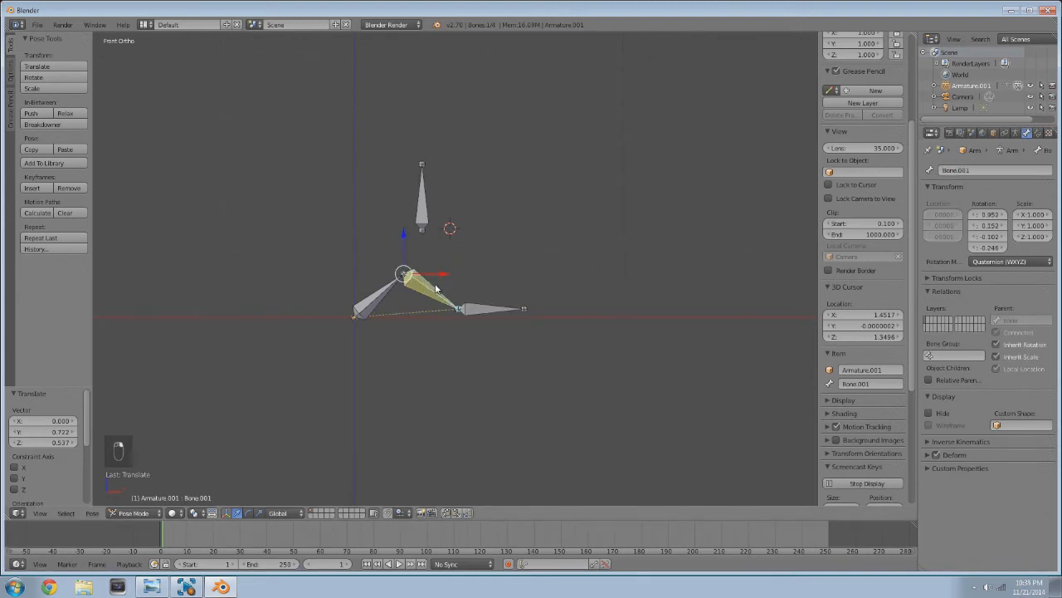
{"action": "left_click", "coordinate": [977, 169]}
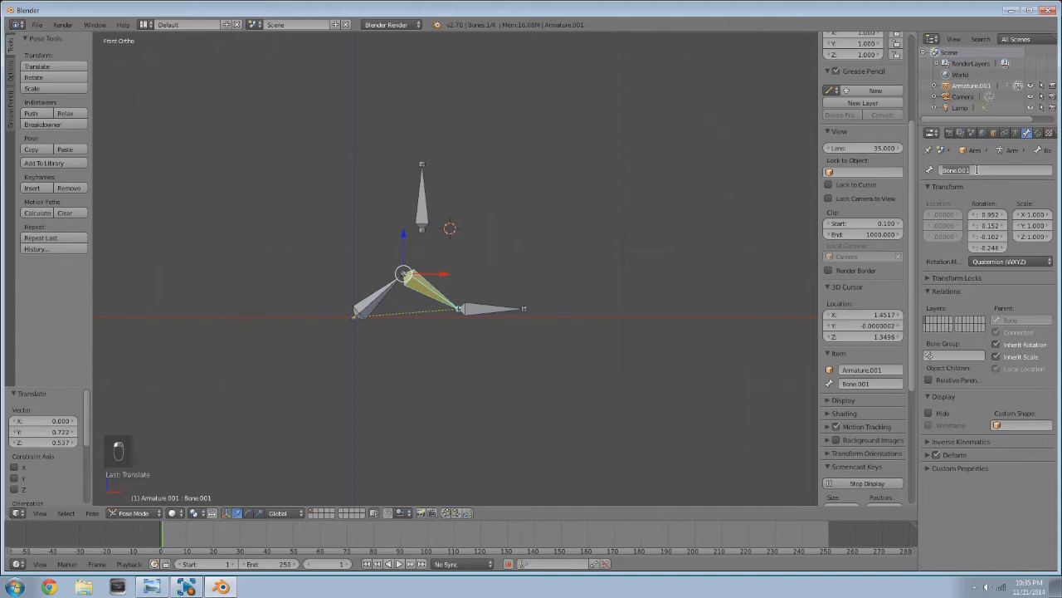
{"action": "key", "text": "BackSpace"}
{"action": "type", "text": "Lower Arm"}
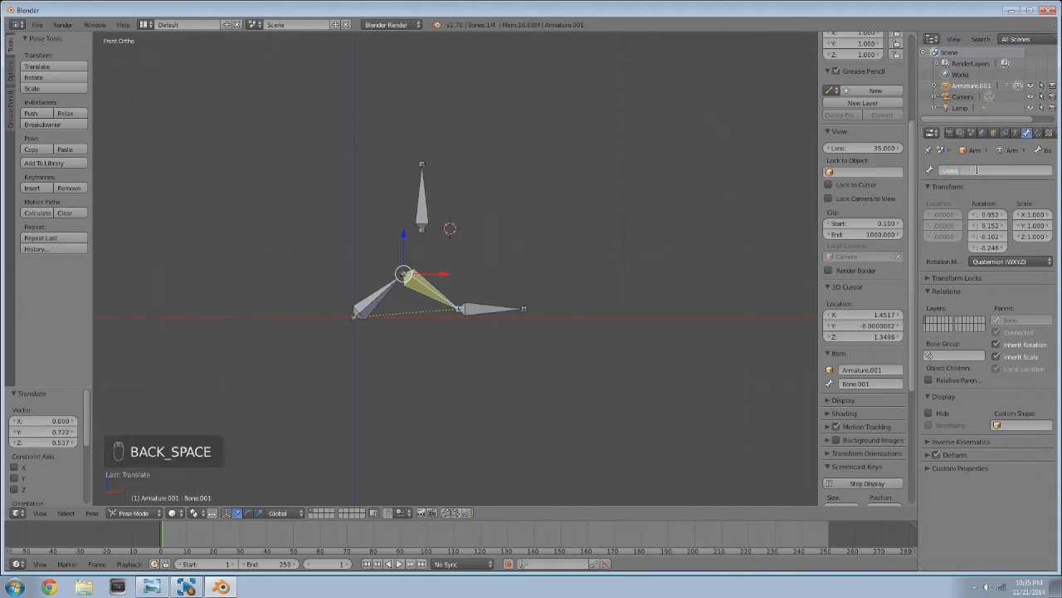
{"action": "key", "text": "Return"}
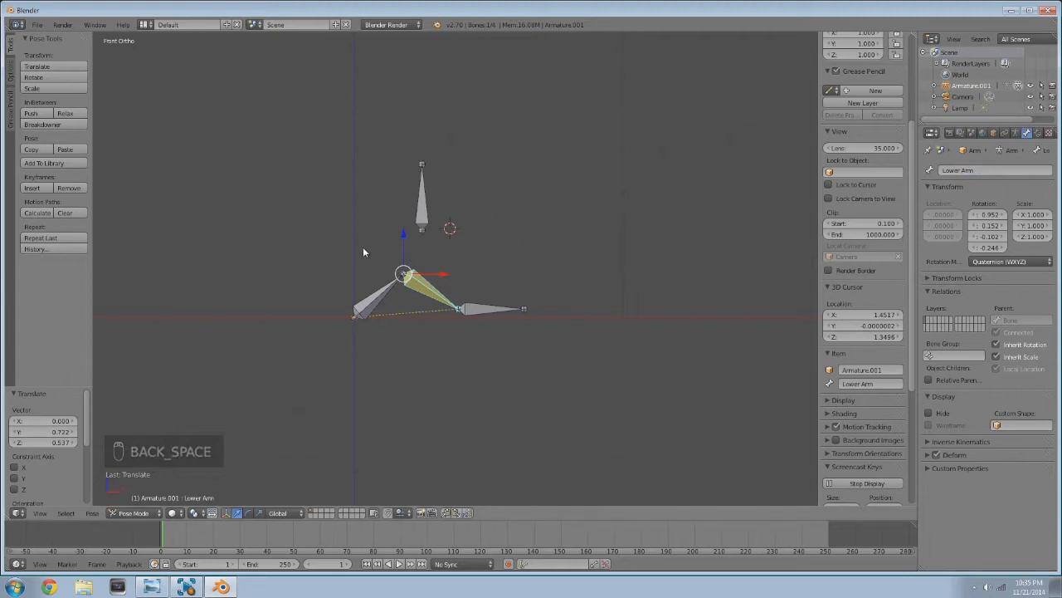
- Rename the chain's root bone to Upper Arm
{"action": "right_click", "coordinate": [377, 297]}
{"action": "left_click", "coordinate": [1007, 170]}
{"action": "type", "text": "Upper Arm"}
{"action": "key", "text": "Return"}
- Rename the separate bone above the chain to Pole
{"action": "right_click", "coordinate": [421, 174]}
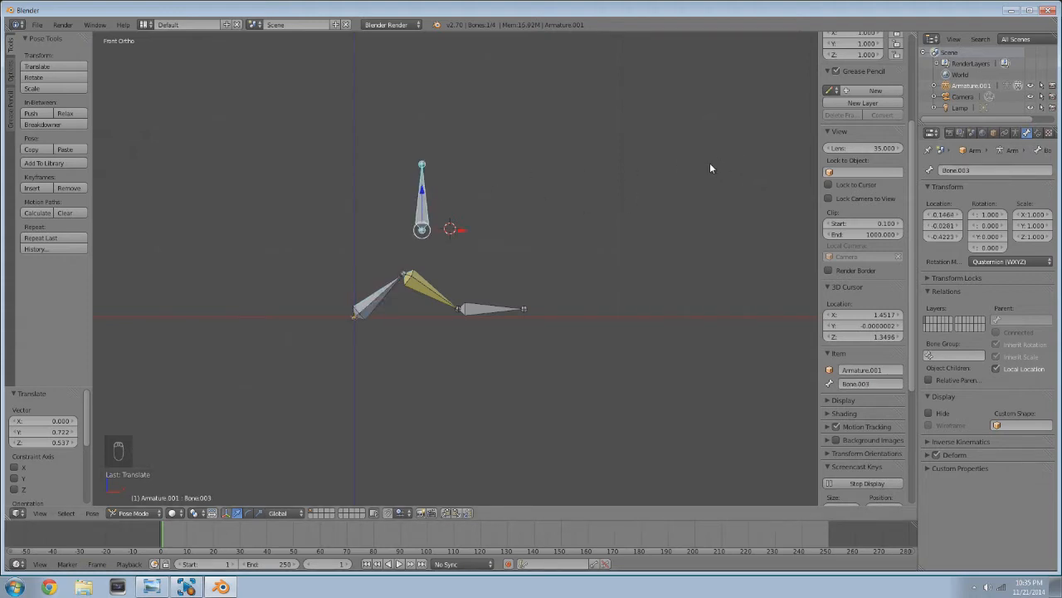
{"action": "left_click", "coordinate": [975, 169]}
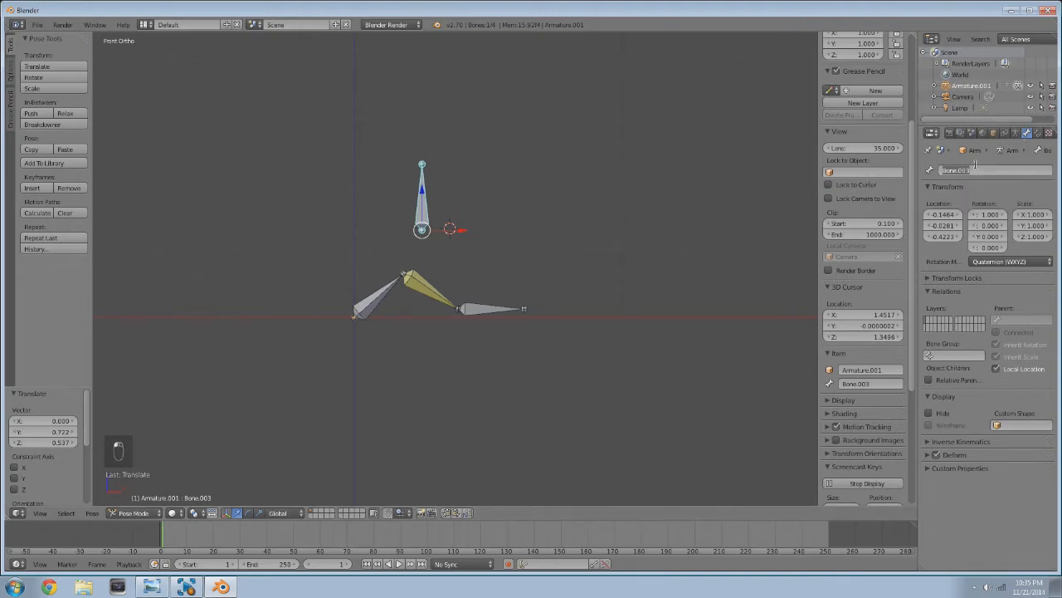
{"action": "type", "text": "Pole"}
{"action": "key", "text": "Return"}
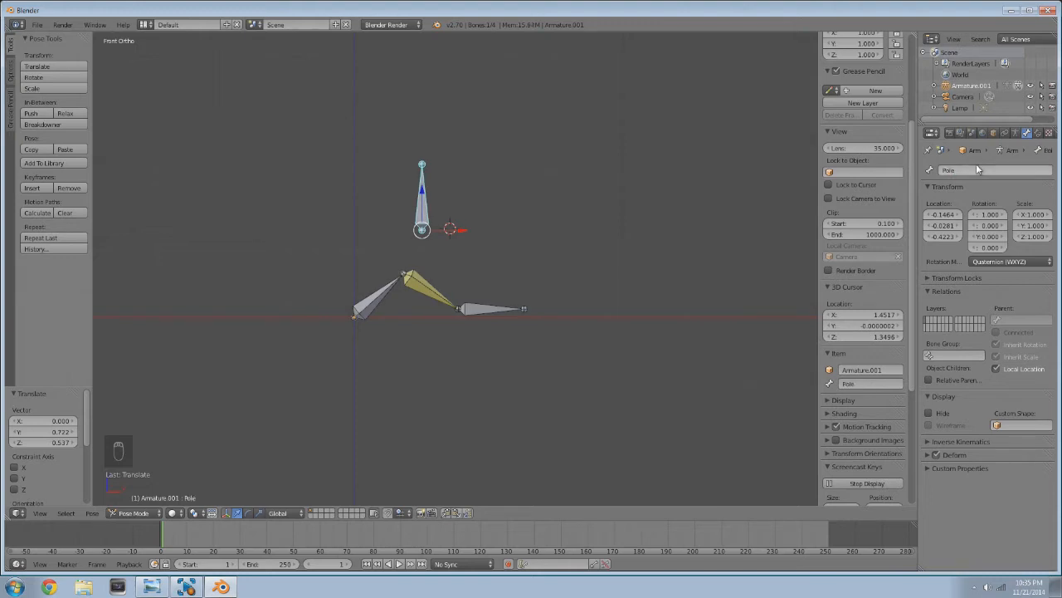
- Move the Hand bone about 0.12 along X and 1.24 along Z
{"action": "right_click", "coordinate": [505, 303]}
{"action": "key", "text": "g"}
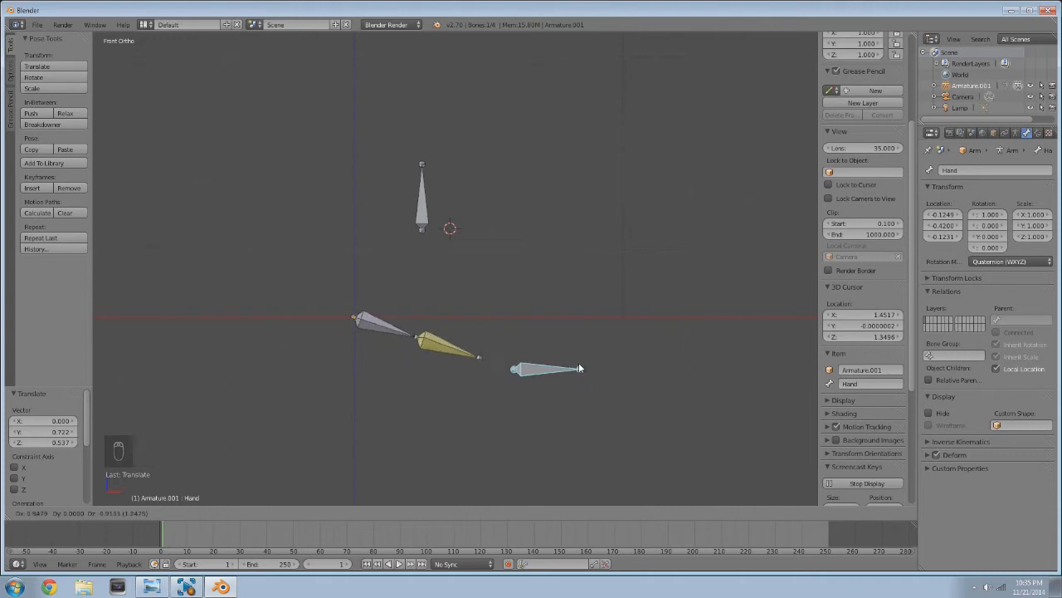
{"action": "left_click", "coordinate": [551, 238]}
- Rotate the Hand bone until it points nearly straight up and shift it about -0.32 along X and -0.21 along Z
{"action": "key", "text": "r"}
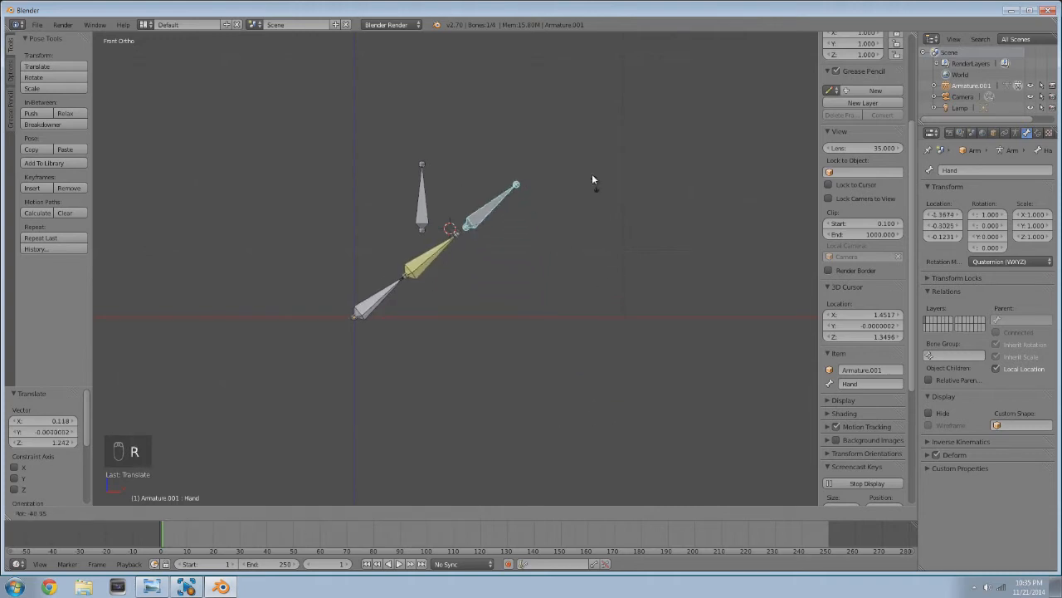
{"action": "left_click", "coordinate": [547, 140]}
{"action": "key", "text": "g"}
{"action": "left_click", "coordinate": [501, 159]}
- Move the Pole bone about -0.88 along X and -0.24 along Z, above the elbow
{"action": "right_click", "coordinate": [423, 189]}
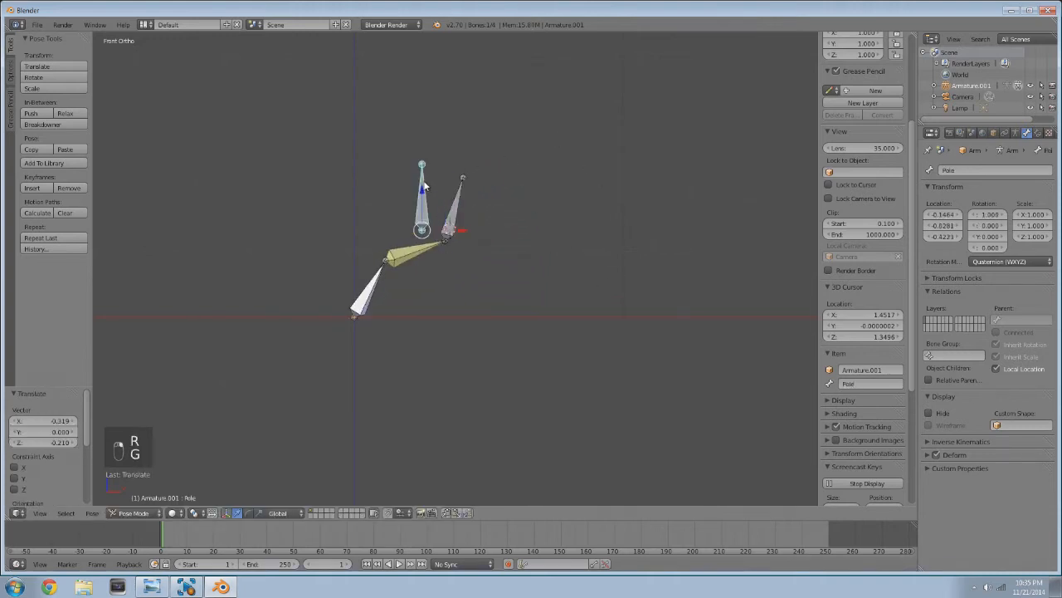
{"action": "key", "text": "g"}
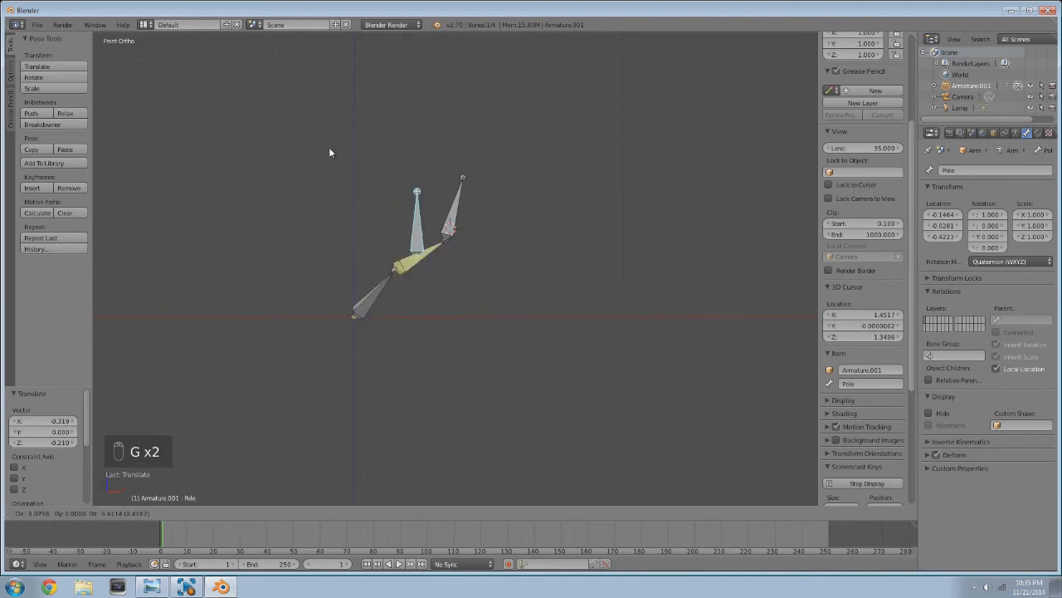
{"action": "left_click", "coordinate": [358, 226]}
- Try moving the Pole bone sideways in a perspective view to test how the arm follows it
{"action": "middle_click_drag", "start_coordinate": [467, 229], "coordinate": [403, 358]}
{"action": "key", "text": "g"}
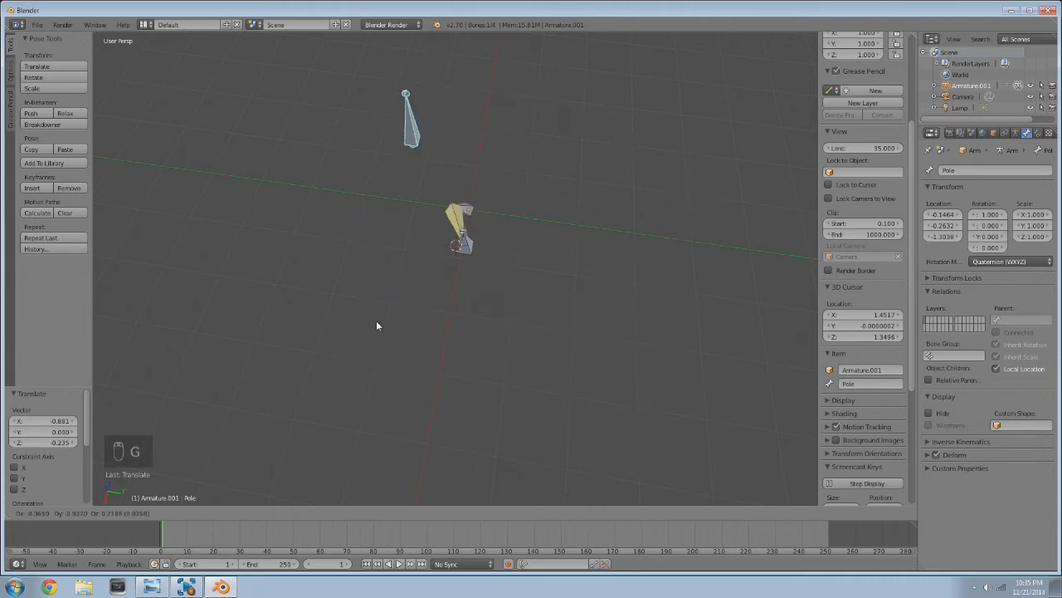
{"action": "left_click", "coordinate": [442, 297]}
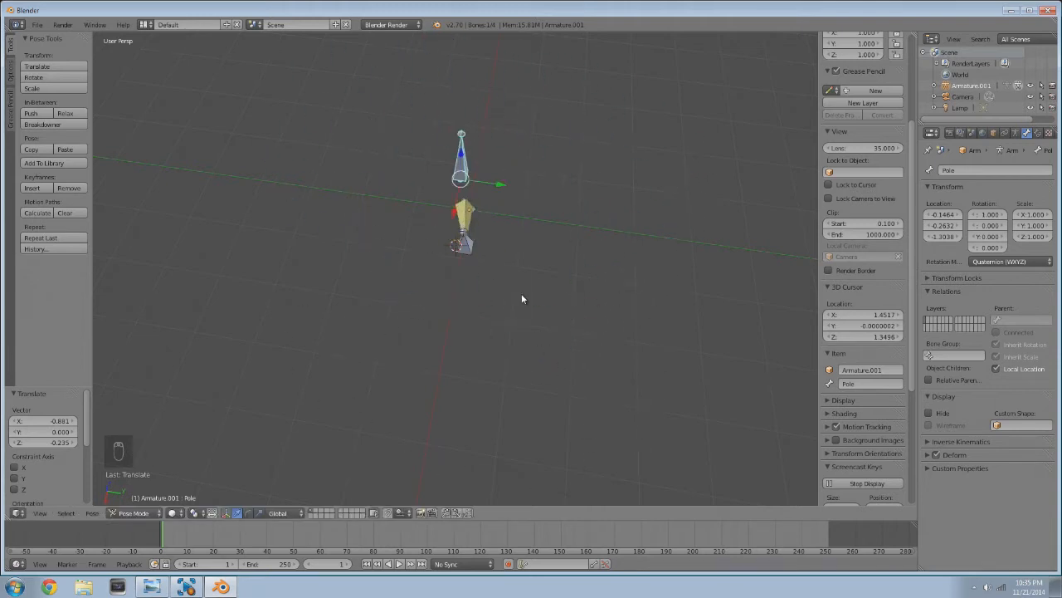
{"action": "middle_click_drag", "start_coordinate": [521, 293], "coordinate": [694, 235]}
- Back in the front view, deselect all bones and switch the armature to Object Mode
{"action": "key", "text": "KP_1"}
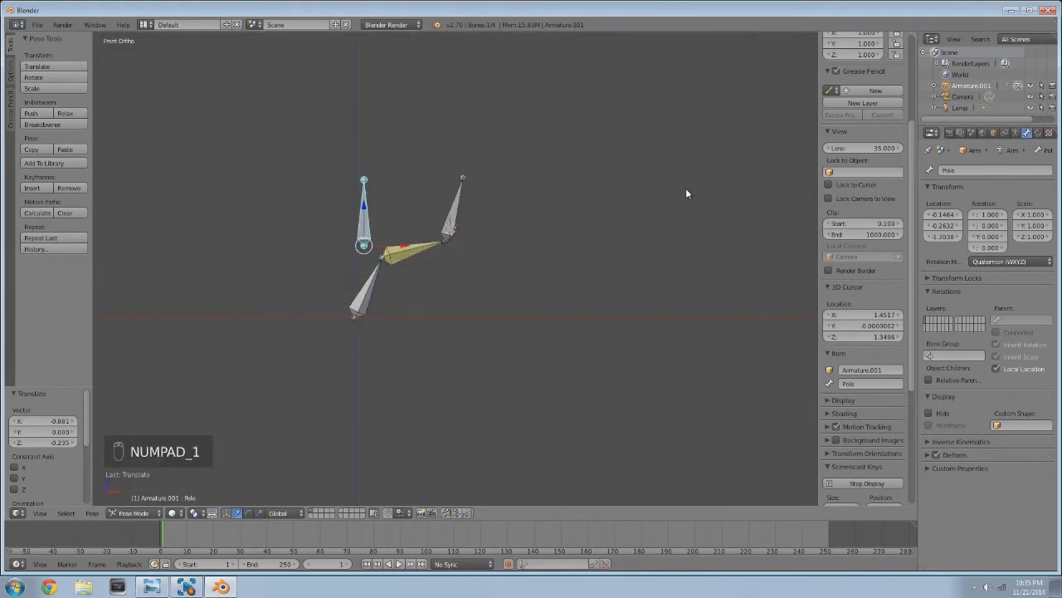
{"action": "key", "text": "a"}
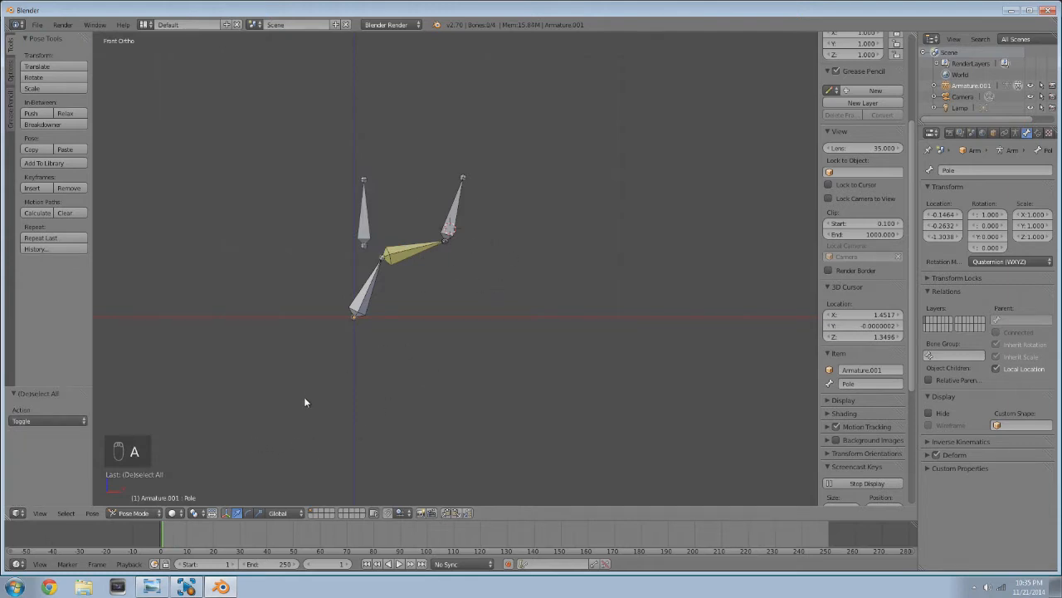
{"action": "left_click", "coordinate": [137, 513]}
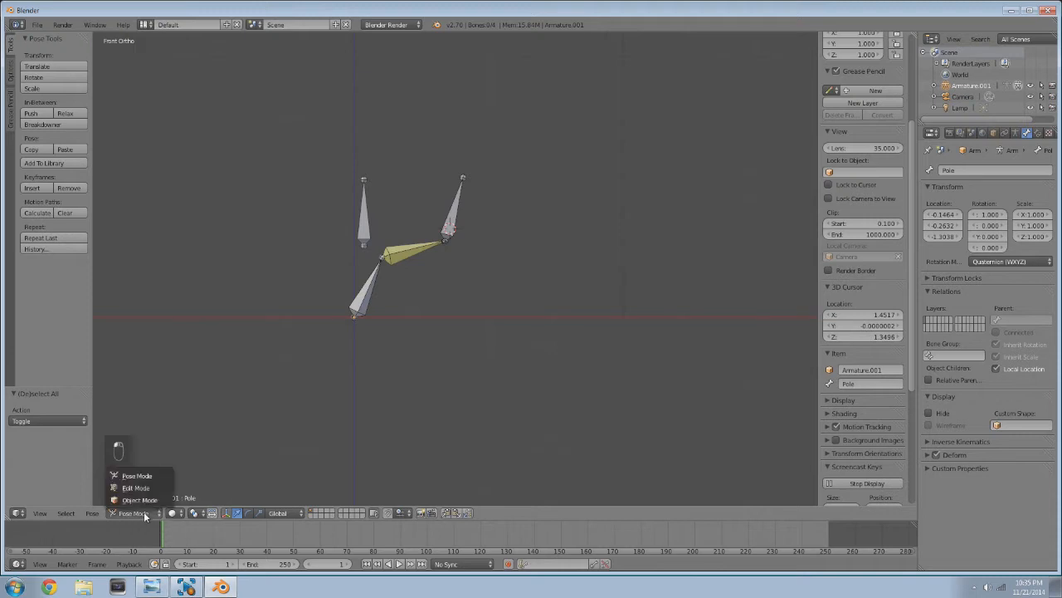
{"action": "left_click", "coordinate": [137, 501]}
{"action": "key", "text": "a"}
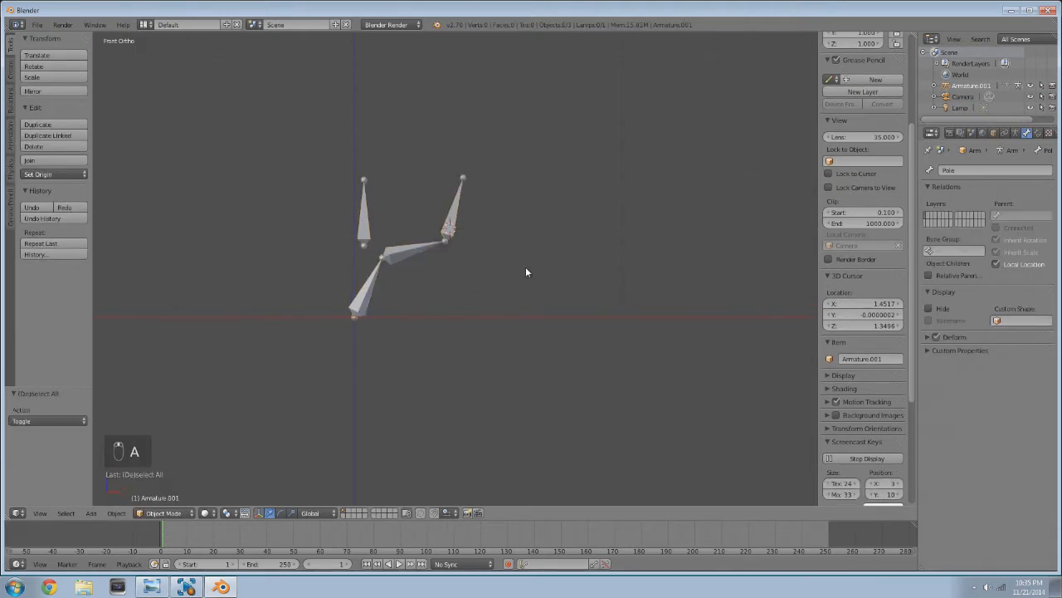
- Select all objects, shift them along positive X clear of the world origin, and deselect them
{"action": "middle_click_drag", "start_coordinate": [525, 266], "coordinate": [509, 342], "text": "shift"}
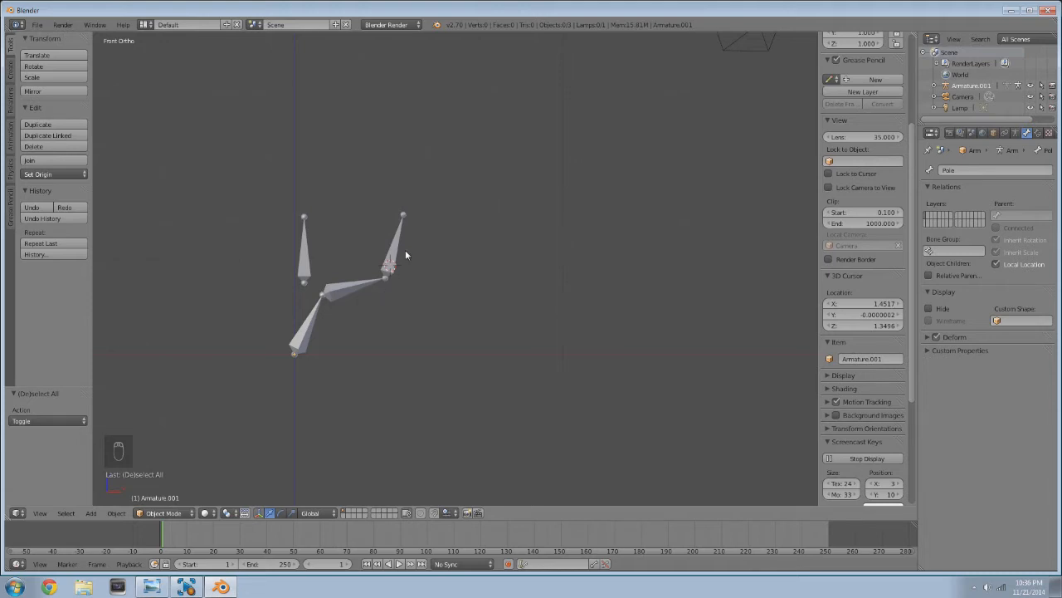
{"action": "middle_click_drag", "start_coordinate": [399, 306], "coordinate": [586, 302], "text": "shift"}
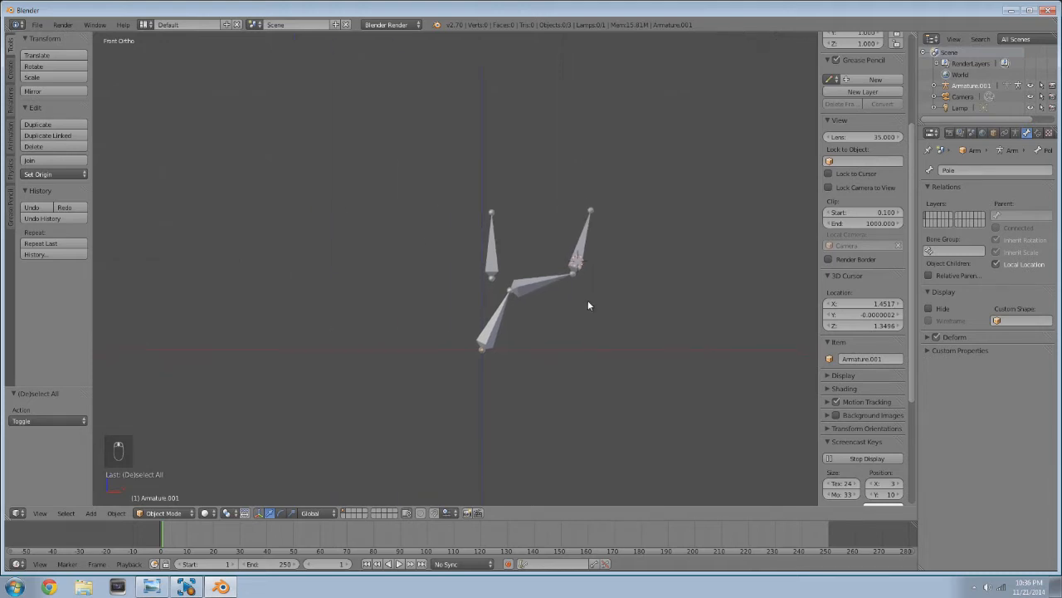
{"action": "key", "text": "a"}
{"action": "left_click_drag", "start_coordinate": [769, 109], "coordinate": [376, 221]}
{"action": "key", "text": "a"}
- Snap the 3D cursor to the scene center and add a new single-bone armature there
{"action": "scroll", "coordinate": [419, 304], "scroll_direction": "down", "scroll_amount": 2}
{"action": "key", "text": "shift+s"}
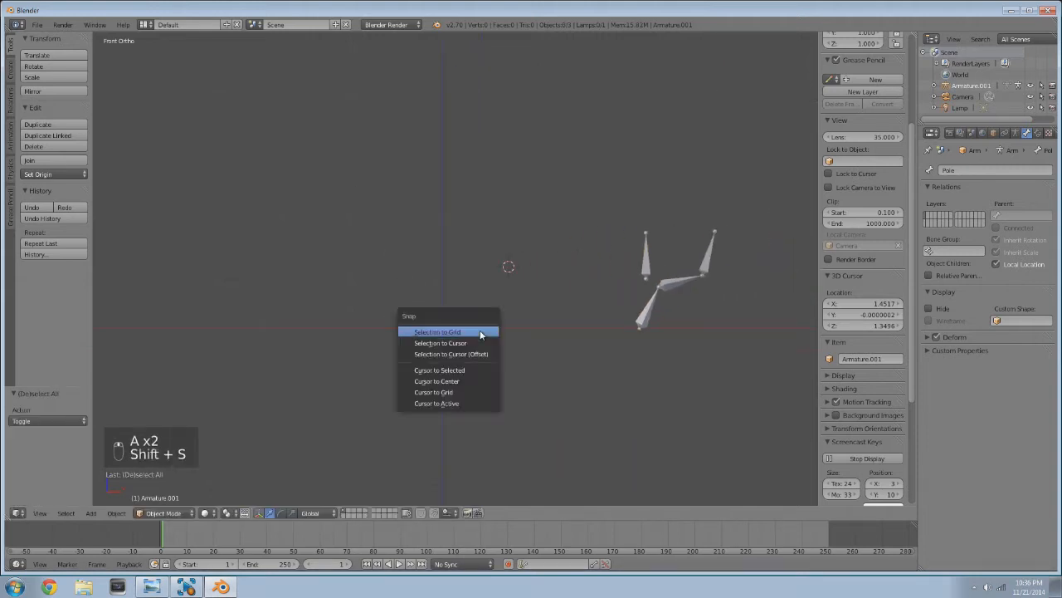
{"action": "left_click", "coordinate": [465, 380]}
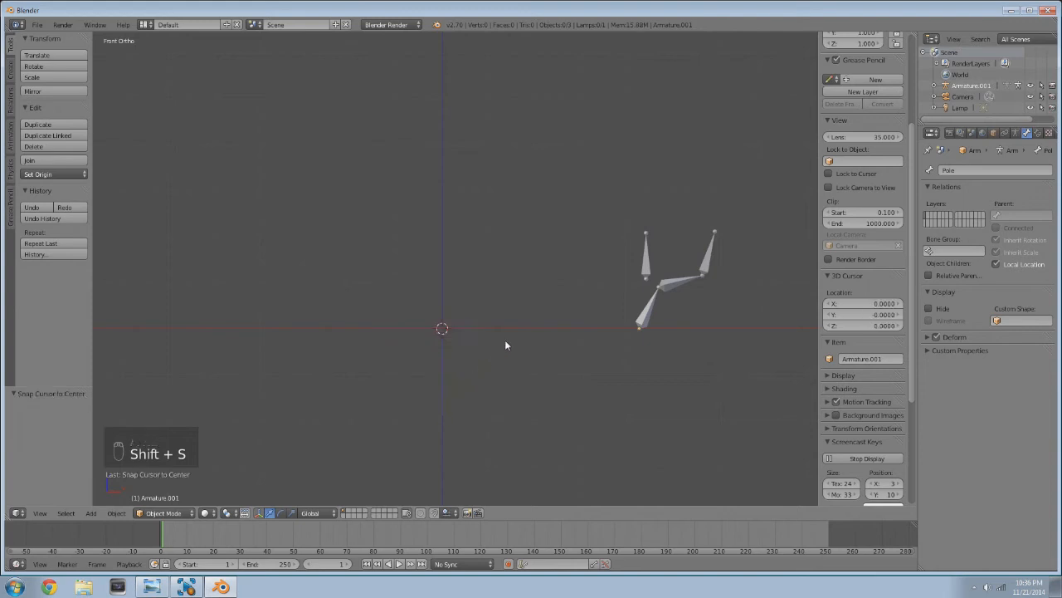
{"action": "key", "text": "shift+a"}
{"action": "mouse_move", "coordinate": [540, 277]}
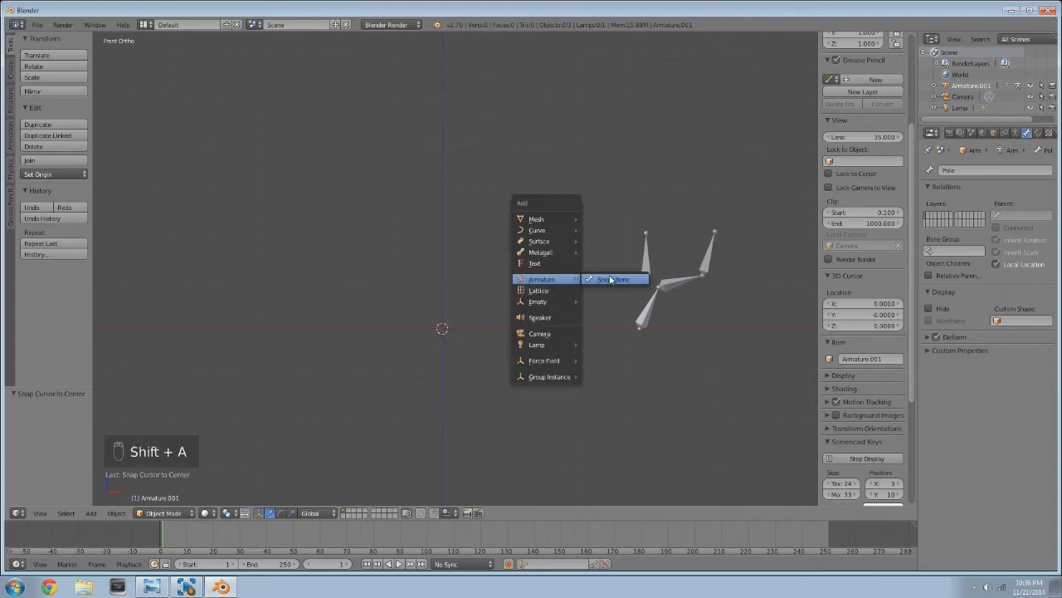
{"action": "left_click", "coordinate": [609, 280]}
{"action": "scroll", "coordinate": [523, 347], "scroll_direction": "up", "scroll_amount": 2}
{"action": "scroll", "coordinate": [525, 346], "scroll_direction": "up", "scroll_amount": 3}
{"action": "middle_click_drag", "start_coordinate": [495, 344], "coordinate": [468, 380], "text": "shift"}
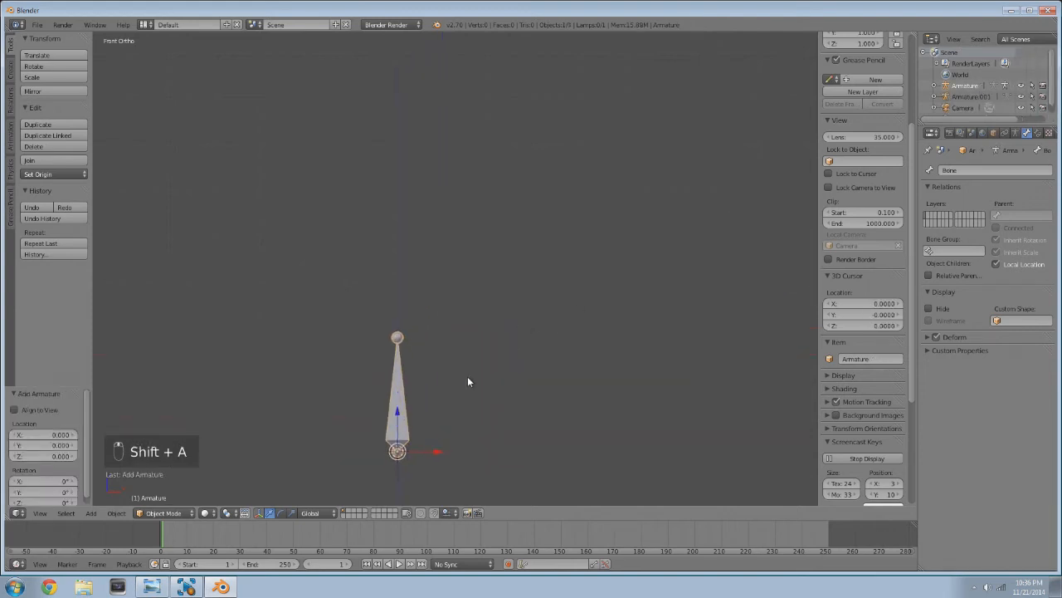
{"action": "scroll", "coordinate": [440, 369], "scroll_direction": "down", "scroll_amount": 3}
- In Edit Mode, extrude two more bones of 1 unit each straight up along Z from the new bone's tip
{"action": "key", "text": "Tab"}
{"action": "middle_click_drag", "start_coordinate": [430, 331], "coordinate": [403, 367], "text": "shift"}
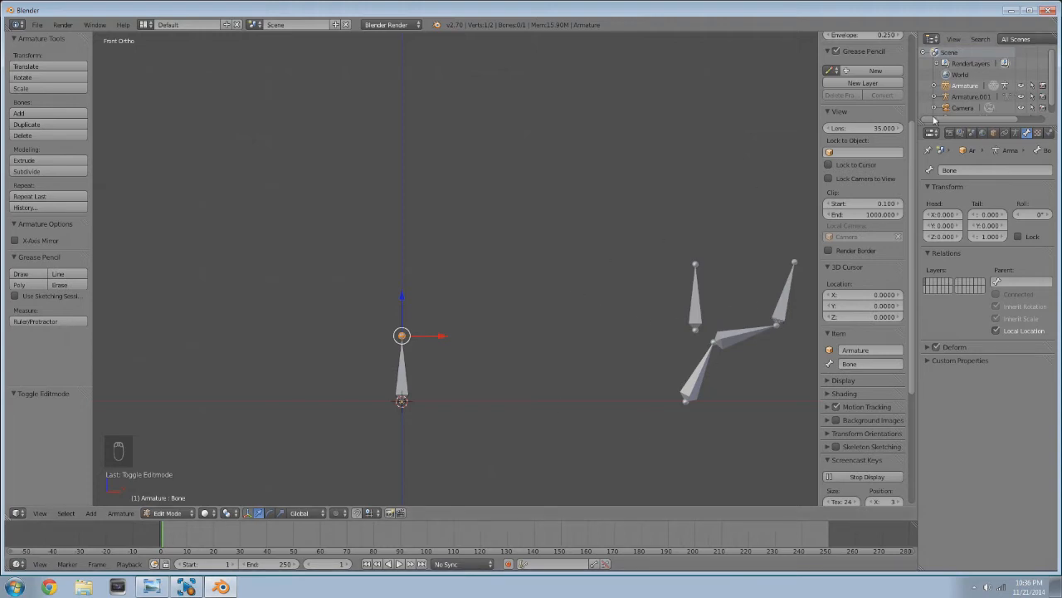
{"action": "left_click", "coordinate": [1013, 134]}
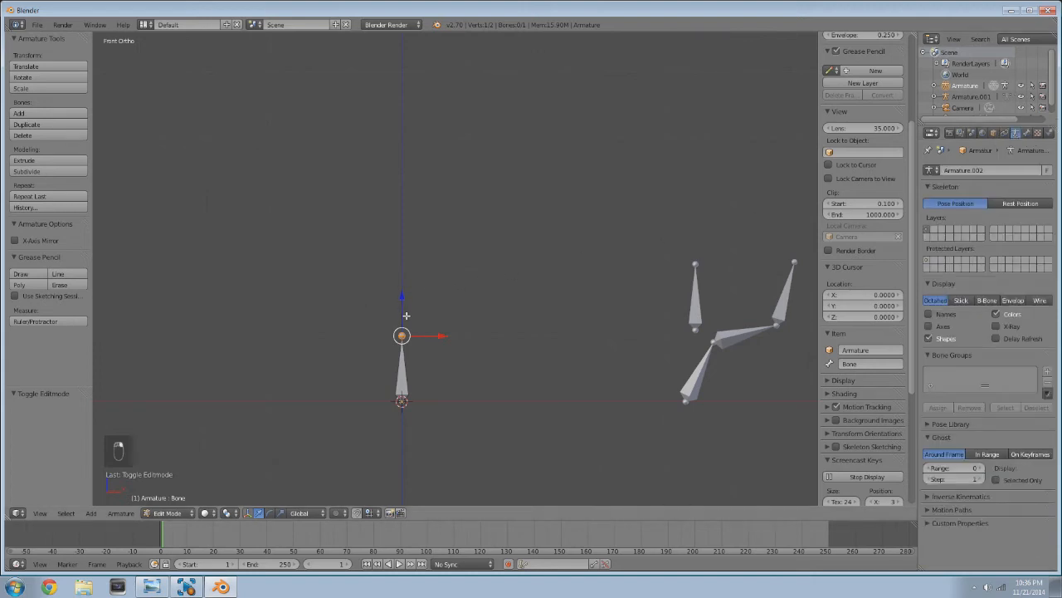
{"action": "key", "text": "e"}
{"action": "left_click", "coordinate": [405, 274]}
{"action": "key", "text": "g"}
{"action": "left_click", "coordinate": [455, 376]}
{"action": "right_click", "coordinate": [406, 273]}
{"action": "key", "text": "e"}
{"action": "left_click", "coordinate": [432, 258]}
- Extrude a fourth bone from the top of the chain and move its tip 1 unit along Z
{"action": "key", "text": "e"}
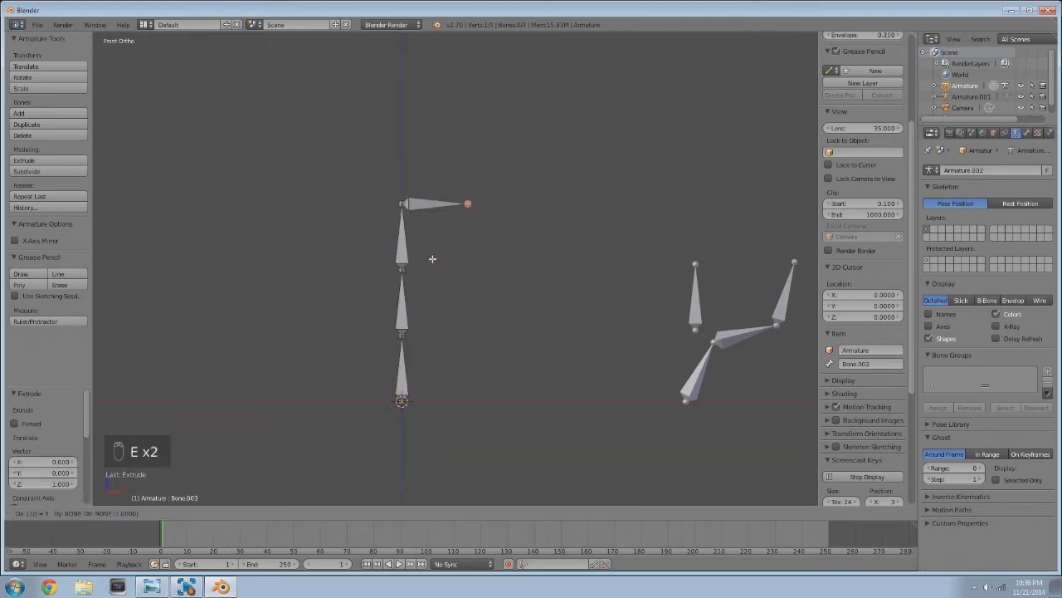
{"action": "right_click", "coordinate": [503, 184]}
{"action": "key", "text": "z"}
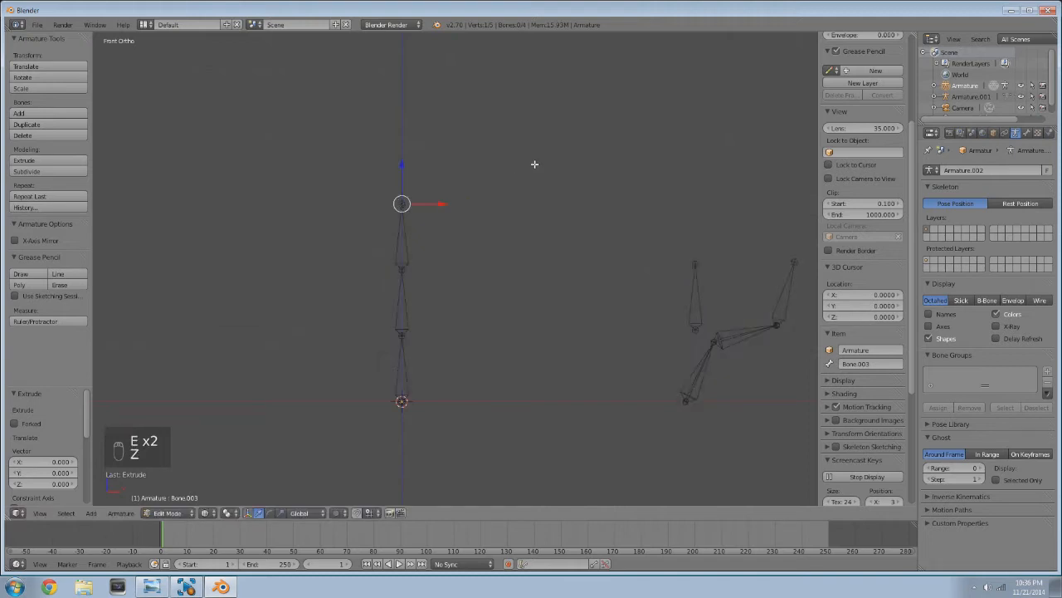
{"action": "type", "text": "zgz1"}
{"action": "key", "text": "Return"}
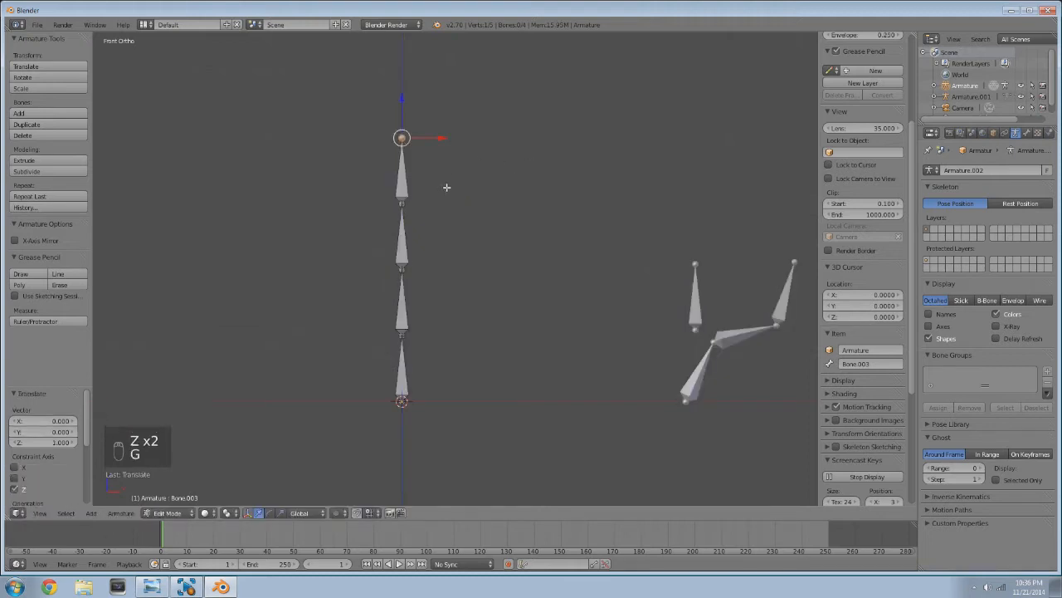
- Extrude two further bones of 1 unit each along Z to extend the chain to six bones
{"action": "middle_click_drag", "start_coordinate": [447, 188], "coordinate": [457, 298], "text": "shift"}
{"action": "type", "text": "ez1"}
{"action": "key", "text": "Return"}
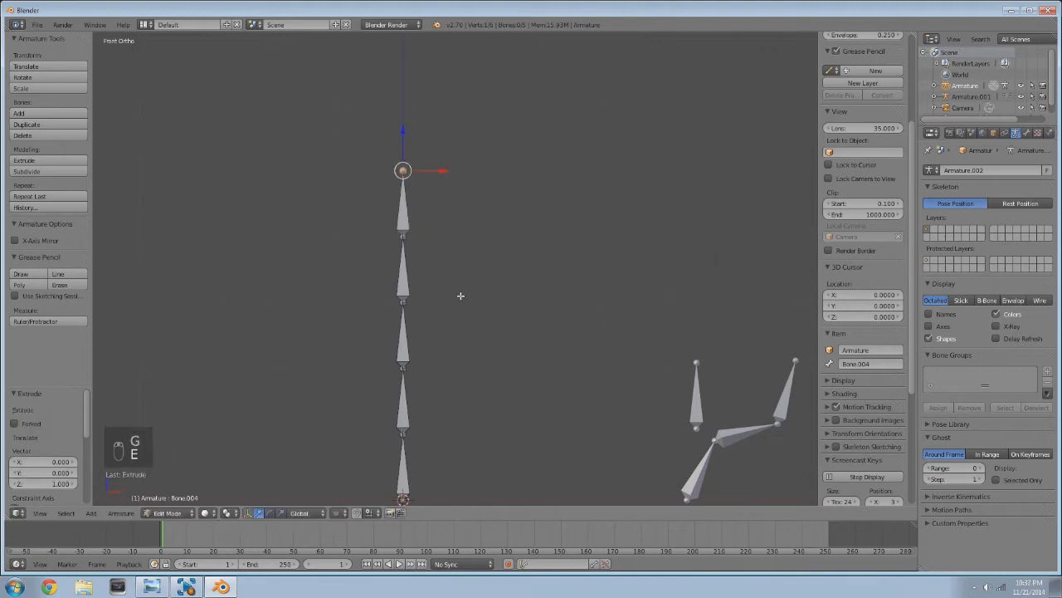
{"action": "scroll", "coordinate": [461, 296], "scroll_direction": "down", "scroll_amount": 2}
{"action": "type", "text": "ez"}
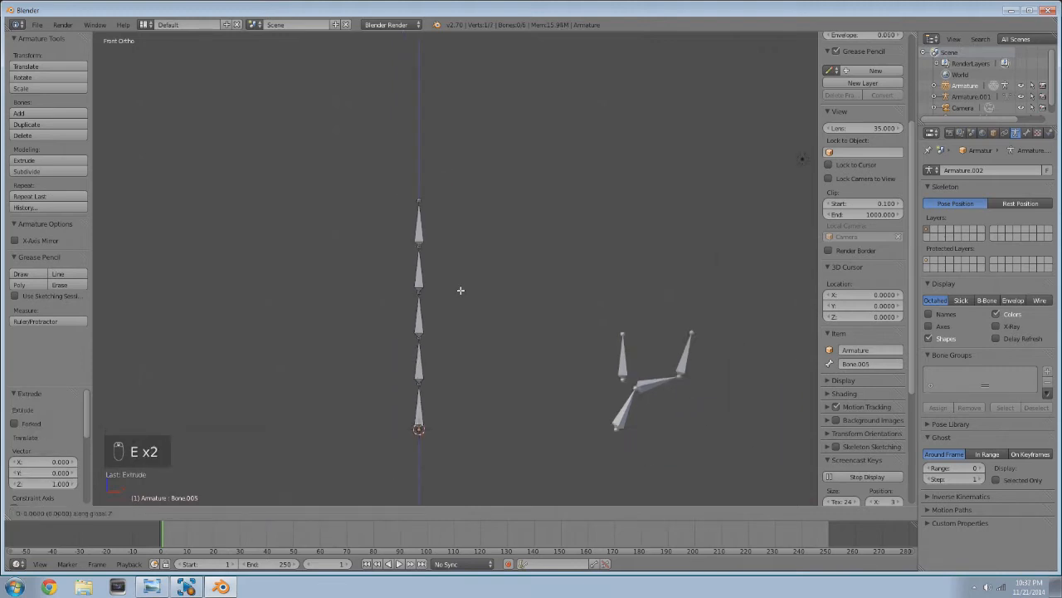
{"action": "type", "text": "1"}
{"action": "key", "text": "Return"}
- Select the topmost bone of the vertical chain and switch the armature to Pose Mode
{"action": "key", "text": "a"}
{"action": "right_click", "coordinate": [427, 398]}
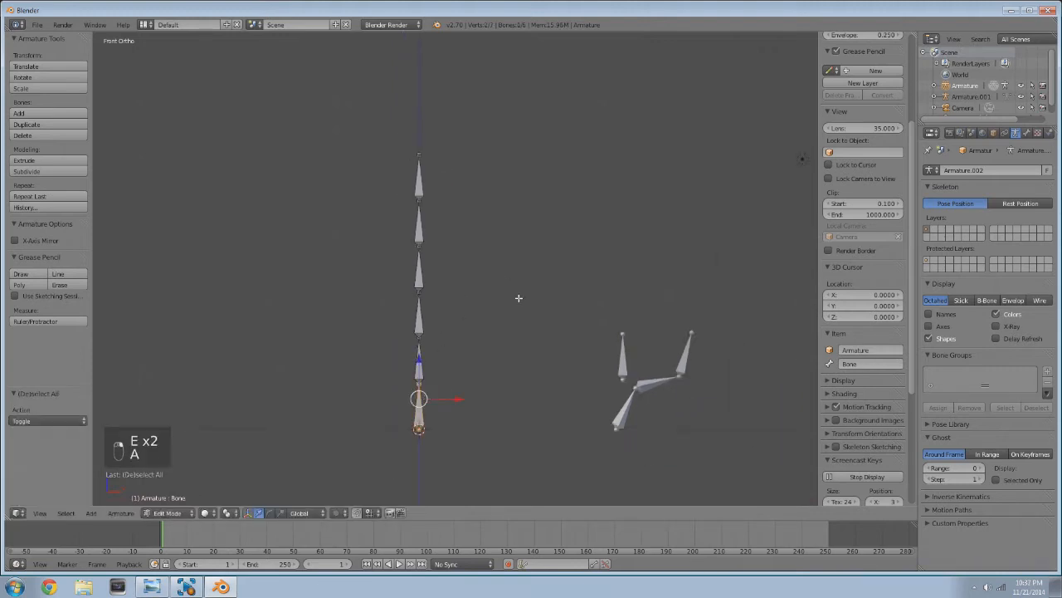
{"action": "middle_click_drag", "start_coordinate": [517, 299], "coordinate": [605, 379], "text": "shift"}
{"action": "right_click", "coordinate": [514, 261]}
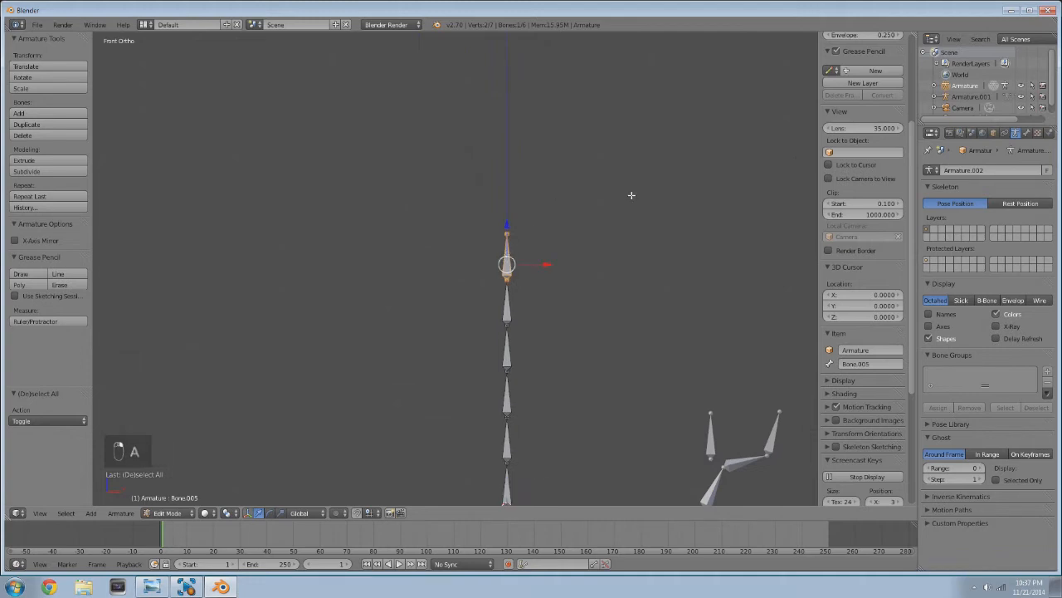
{"action": "left_click", "coordinate": [1005, 133]}
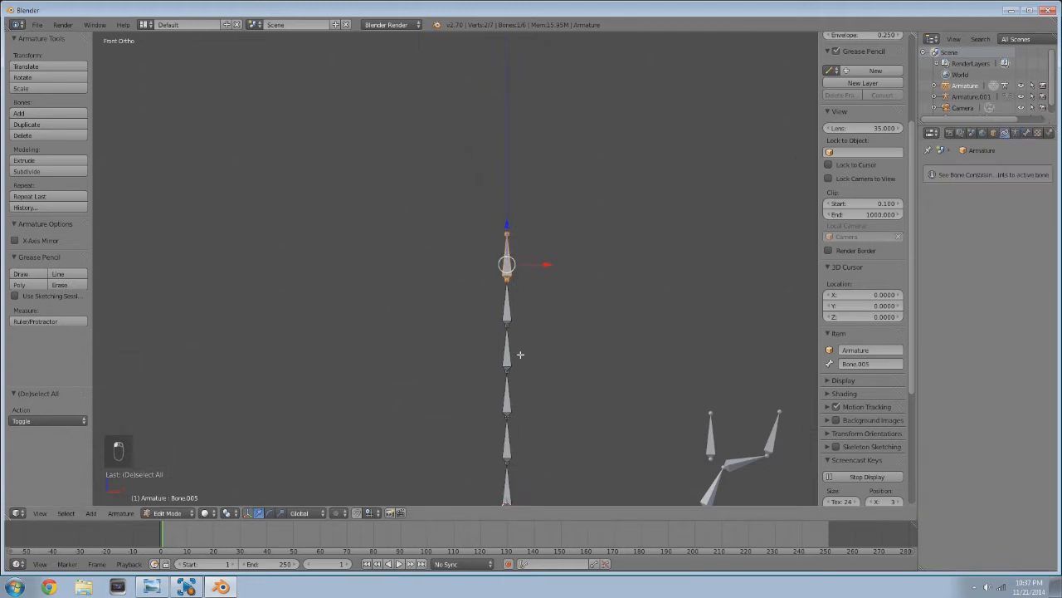
{"action": "left_click", "coordinate": [167, 512]}
{"action": "left_click", "coordinate": [178, 475]}
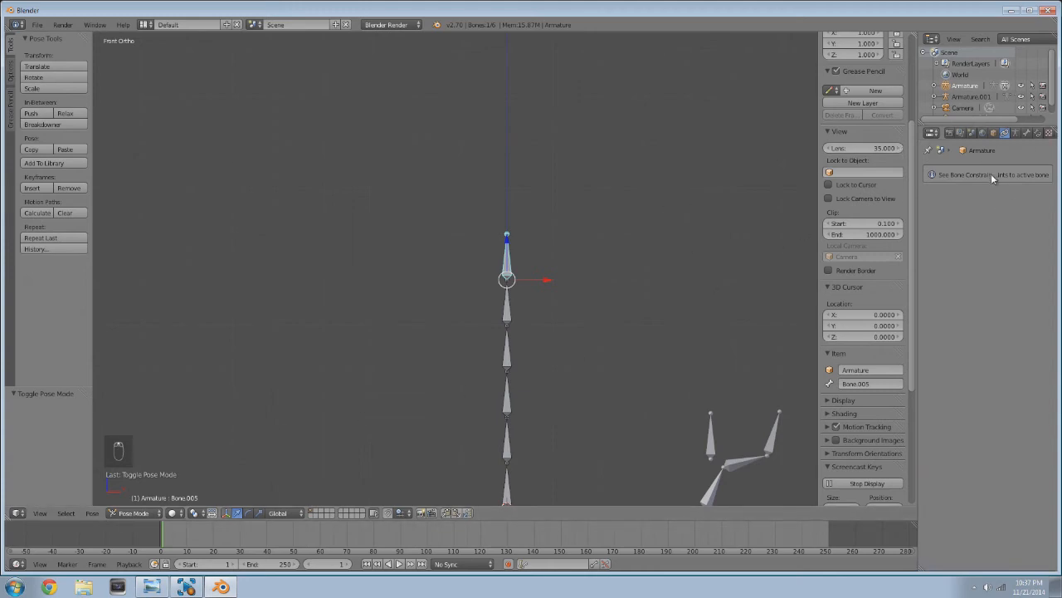
- Add a Copy Rotation bone constraint to the topmost bone of the chain
{"action": "left_click", "coordinate": [1016, 135]}
{"action": "left_click", "coordinate": [1037, 135]}
{"action": "left_click", "coordinate": [1028, 135]}
{"action": "left_click", "coordinate": [1038, 137]}
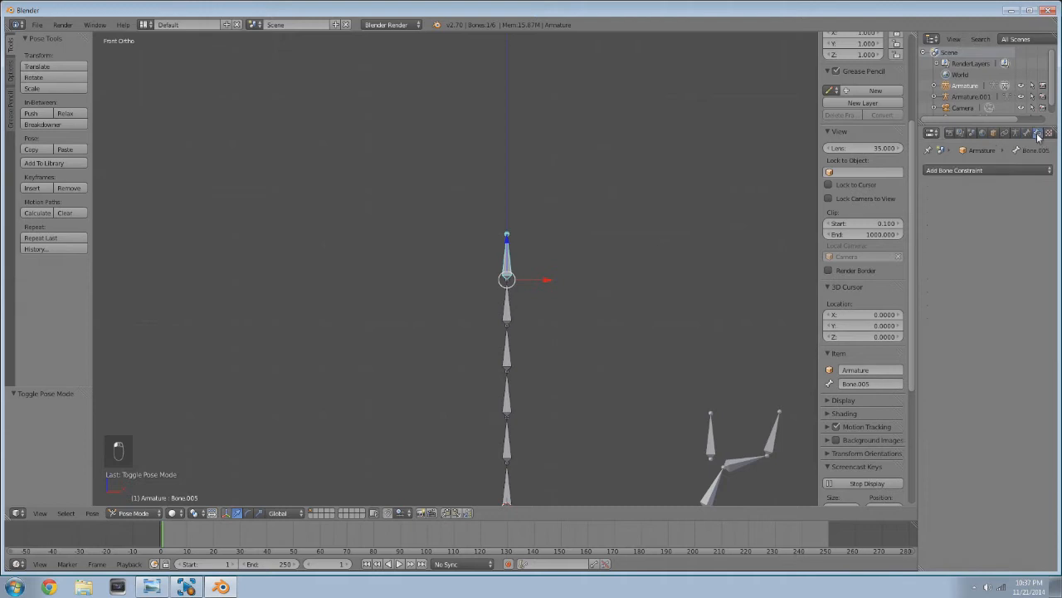
{"action": "left_click", "coordinate": [963, 170]}
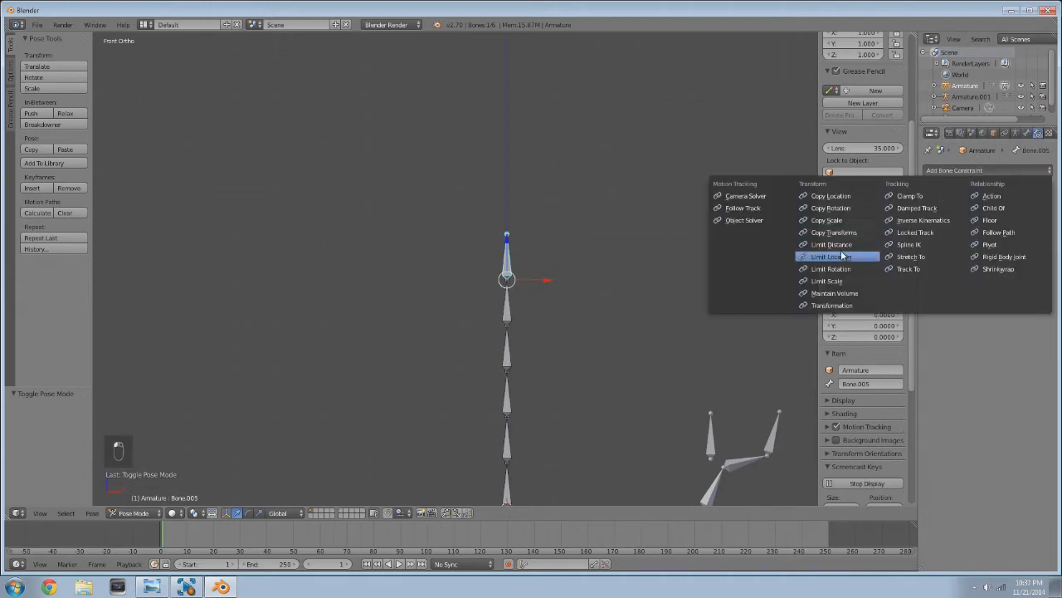
{"action": "left_click", "coordinate": [853, 208]}
{"action": "middle_click_drag", "start_coordinate": [625, 227], "coordinate": [668, 191], "text": "shift"}
{"action": "left_click", "coordinate": [988, 211]}
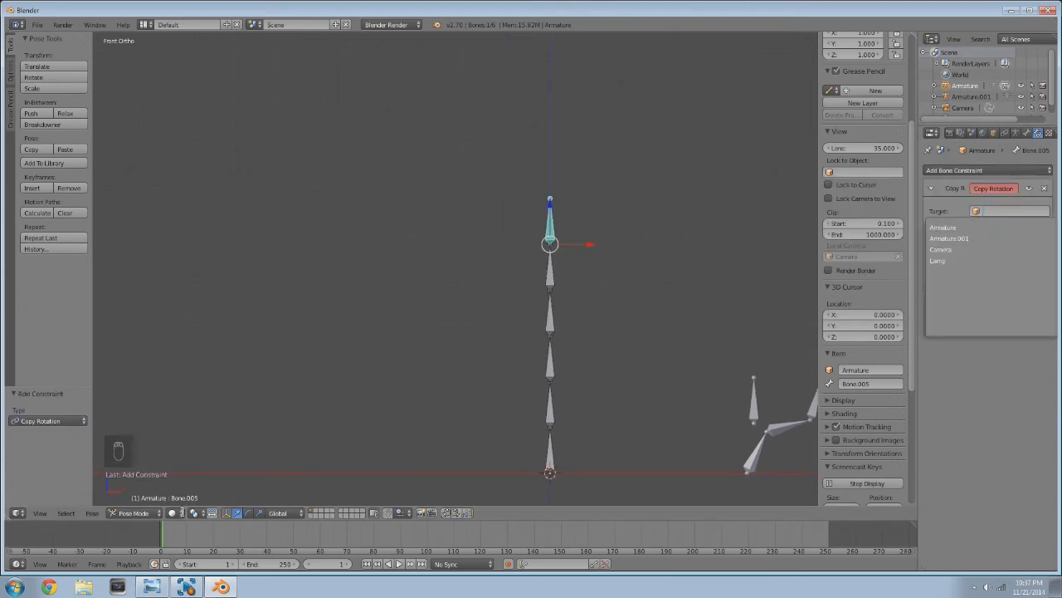
{"action": "left_click", "coordinate": [949, 239]}
{"action": "left_click", "coordinate": [1026, 134]}
{"action": "left_click", "coordinate": [1016, 133]}
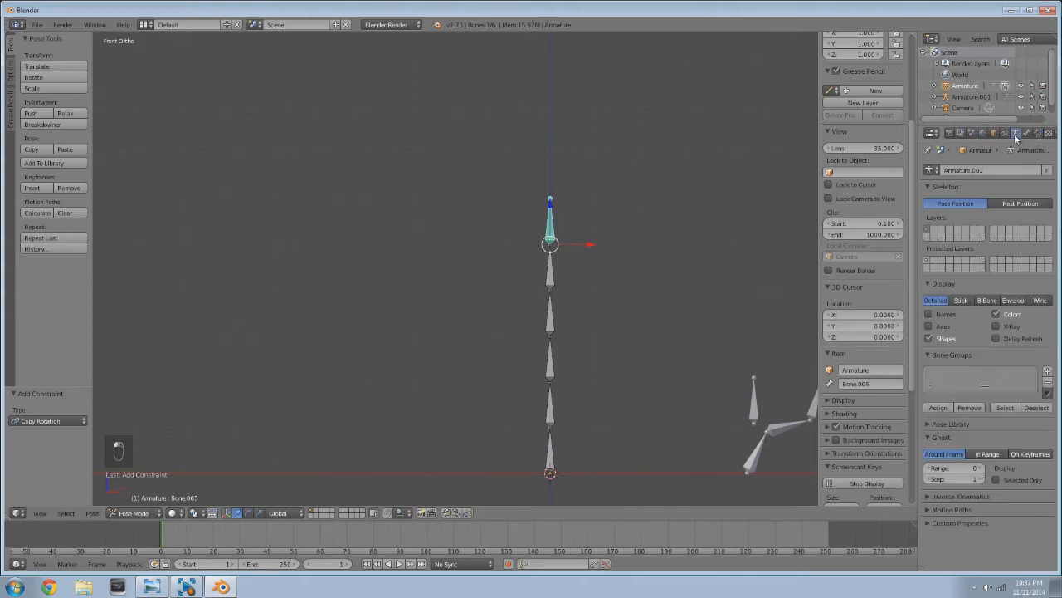
{"action": "left_click", "coordinate": [1036, 135]}
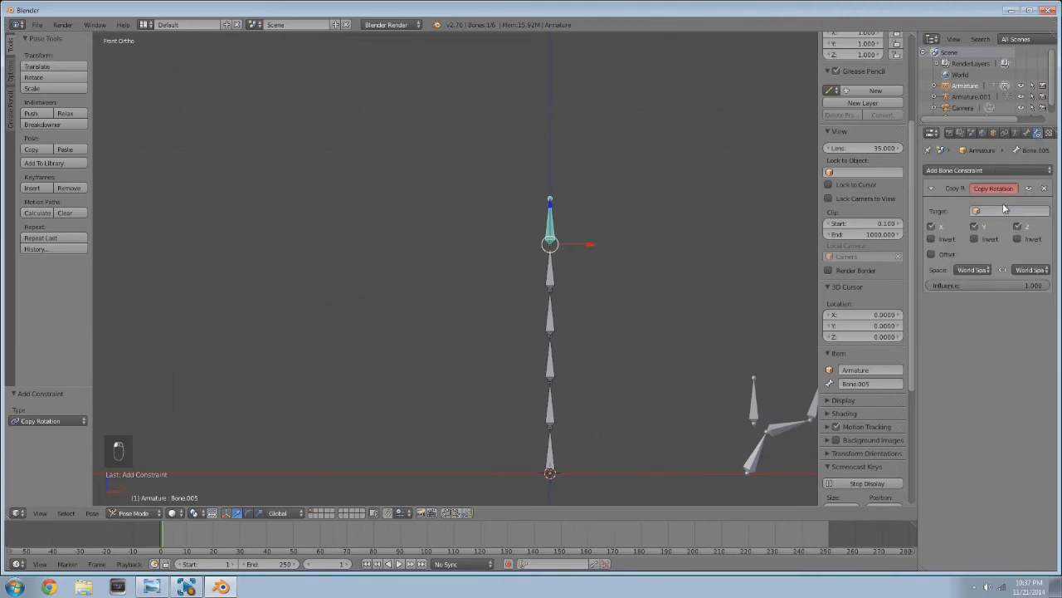
{"action": "left_click", "coordinate": [1003, 208]}
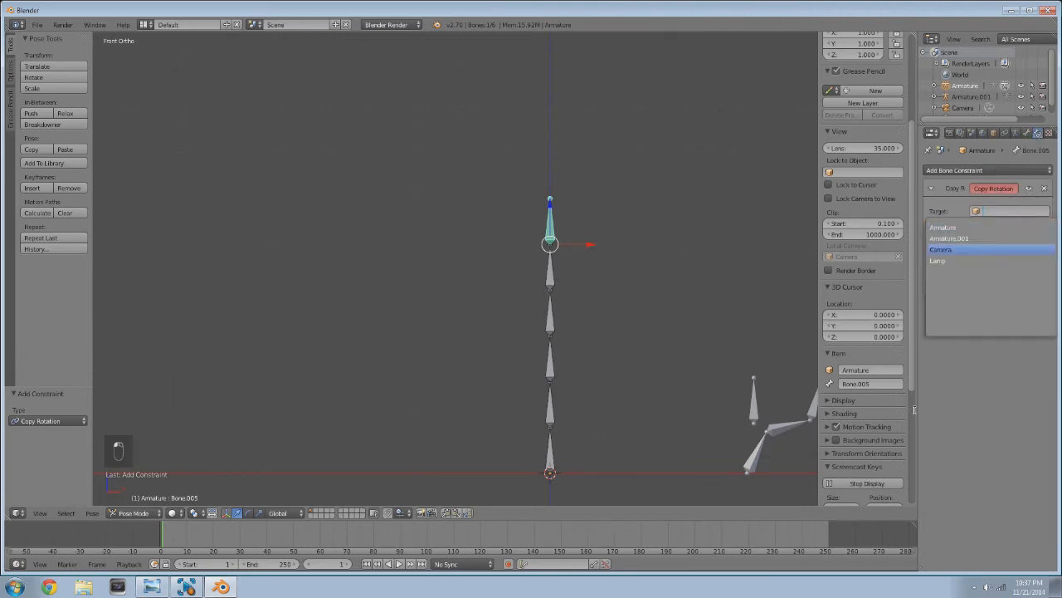
{"action": "left_click", "coordinate": [954, 261]}
- Rename the chain's armature data to String and return to the topmost bone's constraints
{"action": "left_click", "coordinate": [1016, 133]}
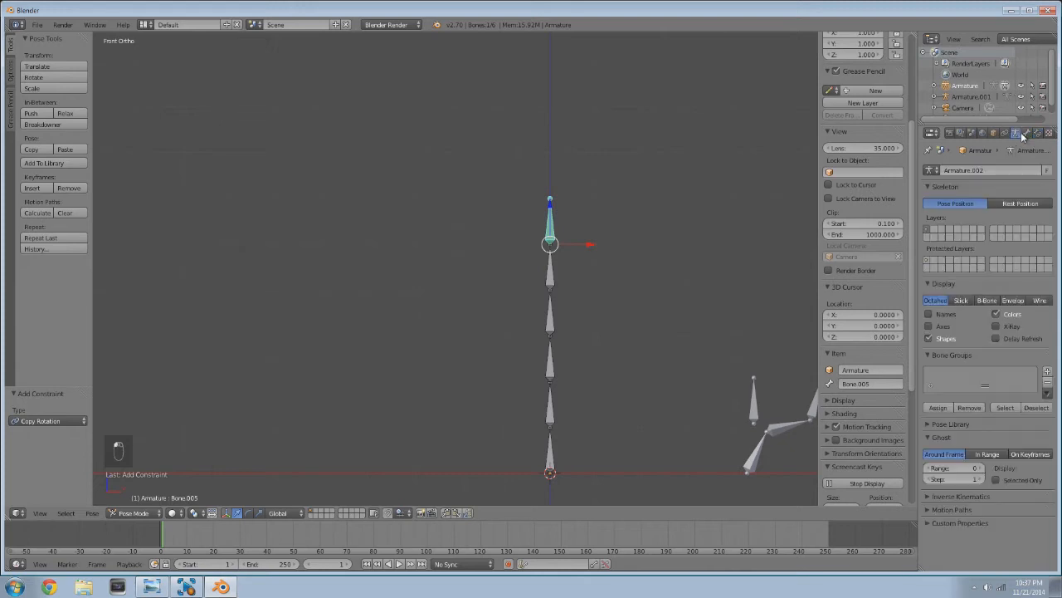
{"action": "left_click", "coordinate": [988, 170]}
{"action": "key", "text": "BackSpace"}
{"action": "key", "text": "BackSpace"}
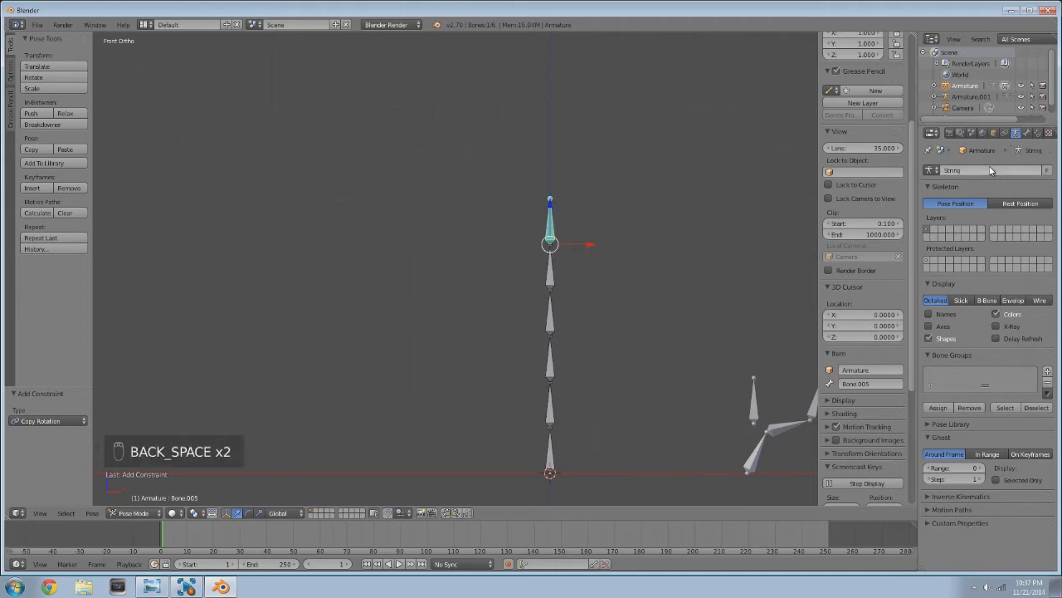
{"action": "left_click", "coordinate": [1036, 133]}
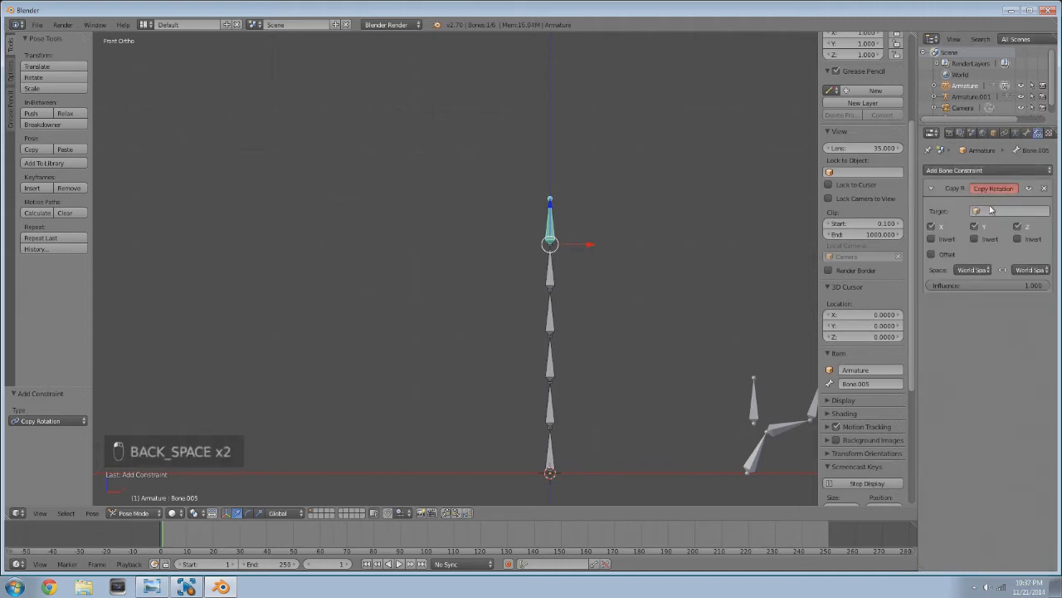
{"action": "left_click", "coordinate": [1009, 211]}
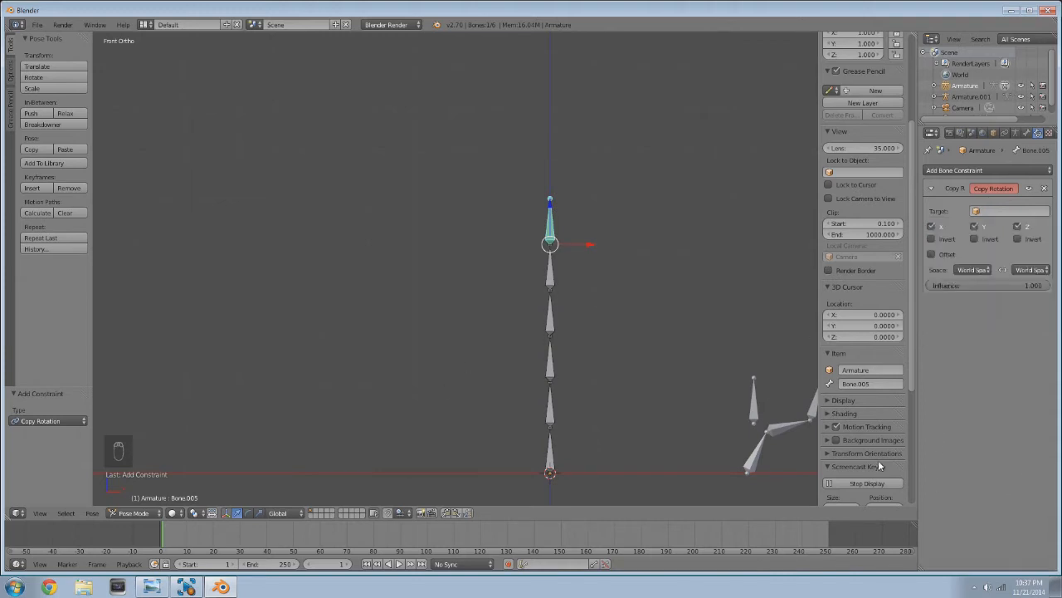
{"action": "key", "text": "Tab"}
{"action": "key", "text": "Tab"}
{"action": "left_click", "coordinate": [152, 513]}
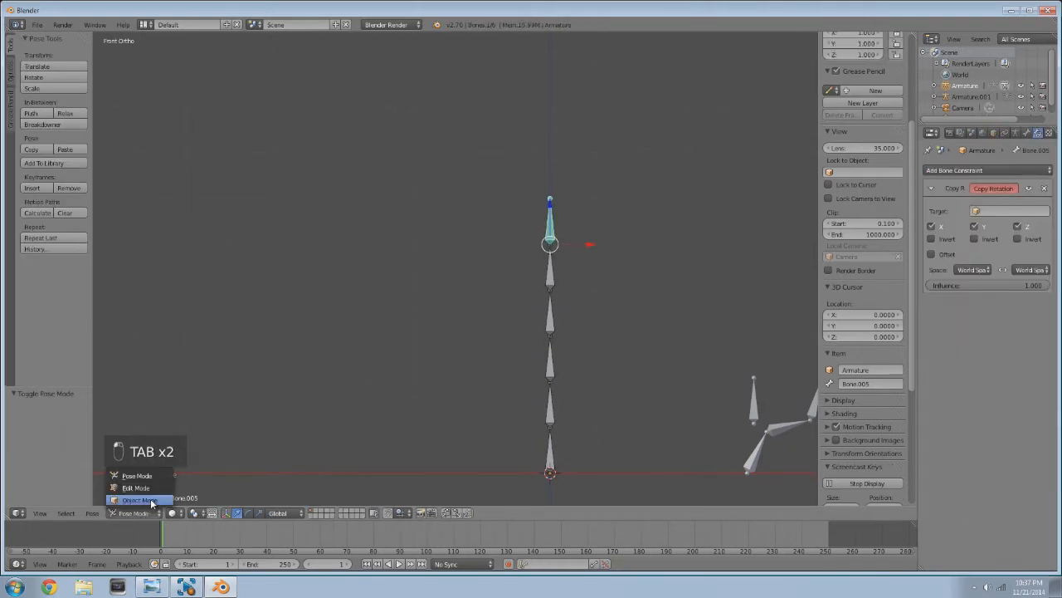
{"action": "left_click", "coordinate": [149, 499]}
{"action": "key", "text": "Tab"}
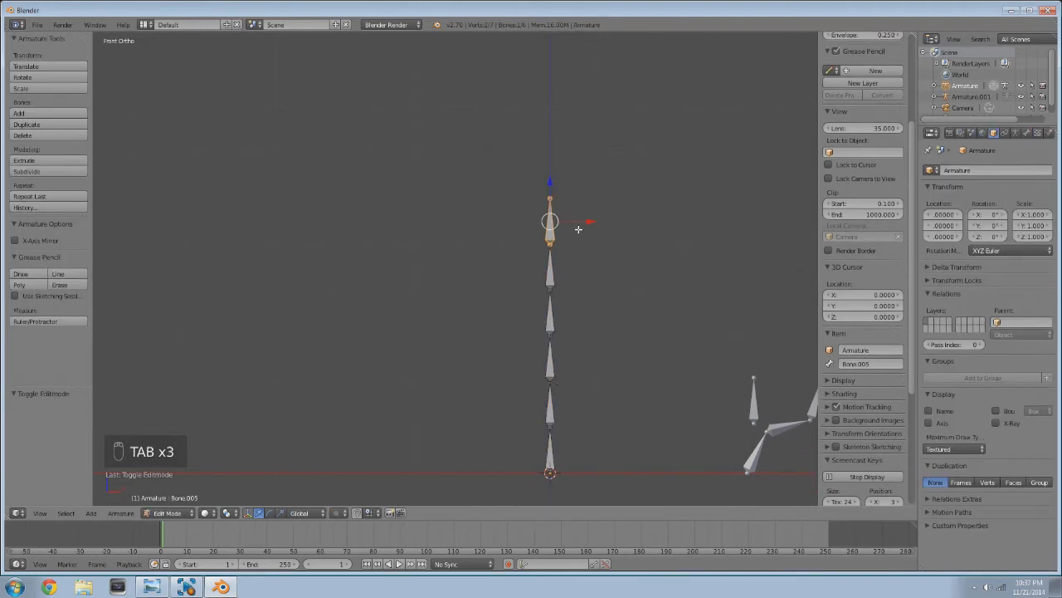
{"action": "left_click", "coordinate": [189, 513]}
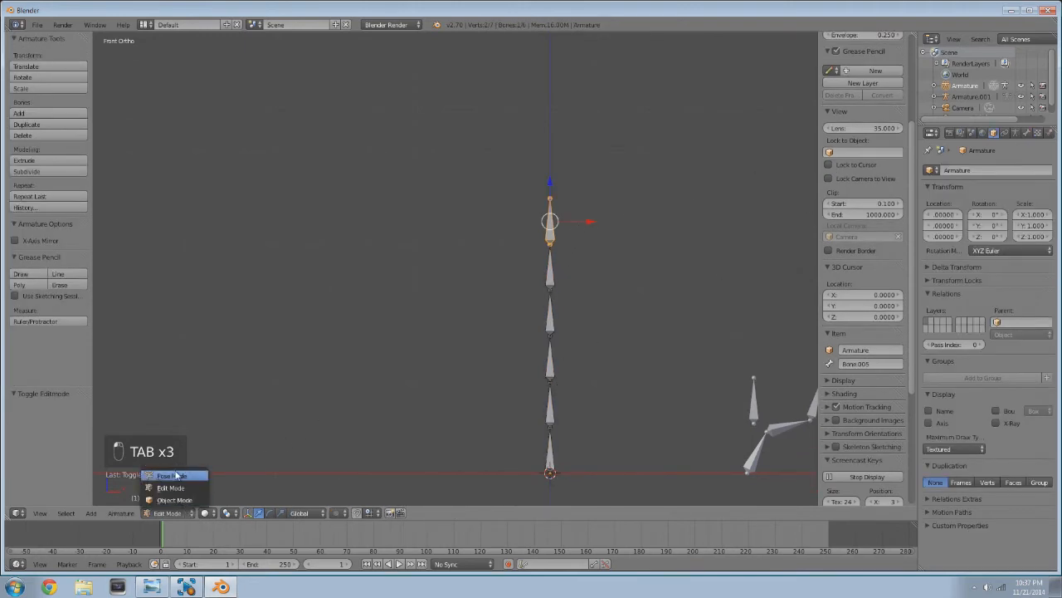
{"action": "left_click", "coordinate": [179, 475]}
- Set the topmost bone's Copy Rotation target to Armature and its target bone to Bone.004
{"action": "left_click", "coordinate": [1030, 214]}
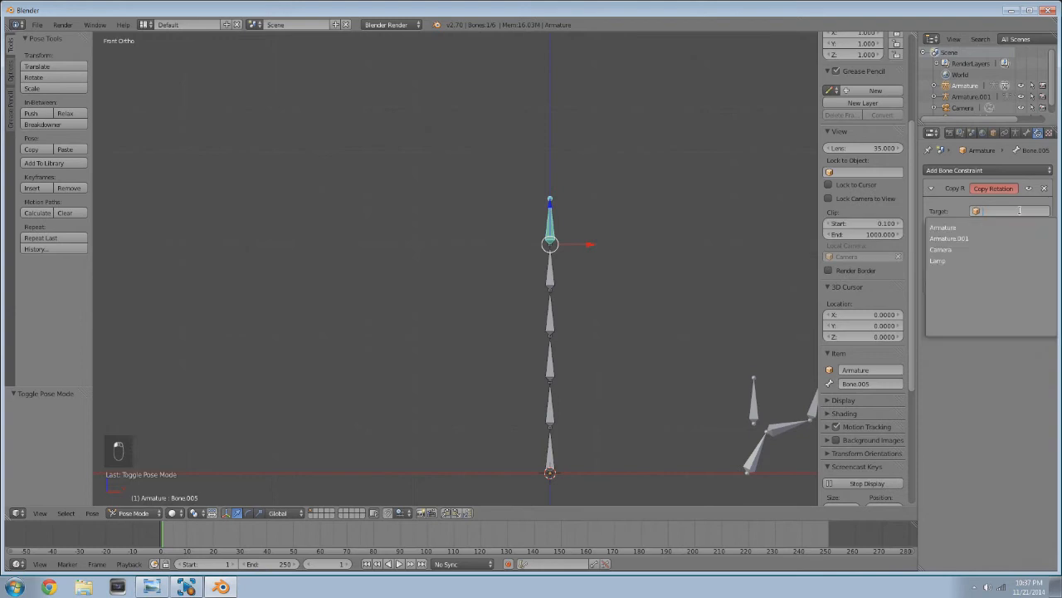
{"action": "left_click", "coordinate": [980, 226]}
{"action": "left_click", "coordinate": [983, 227]}
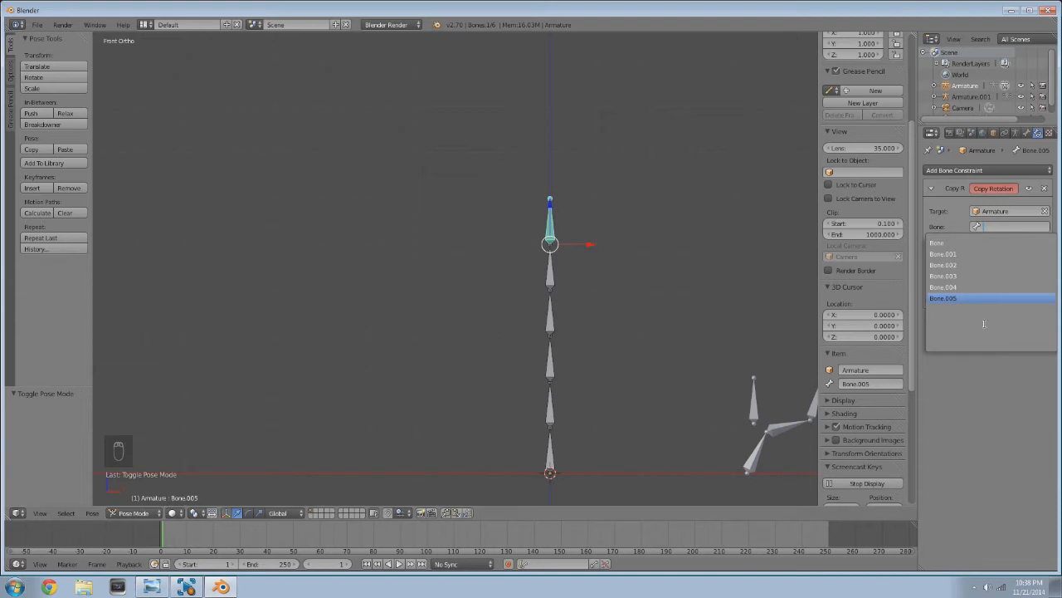
{"action": "left_click", "coordinate": [977, 287]}
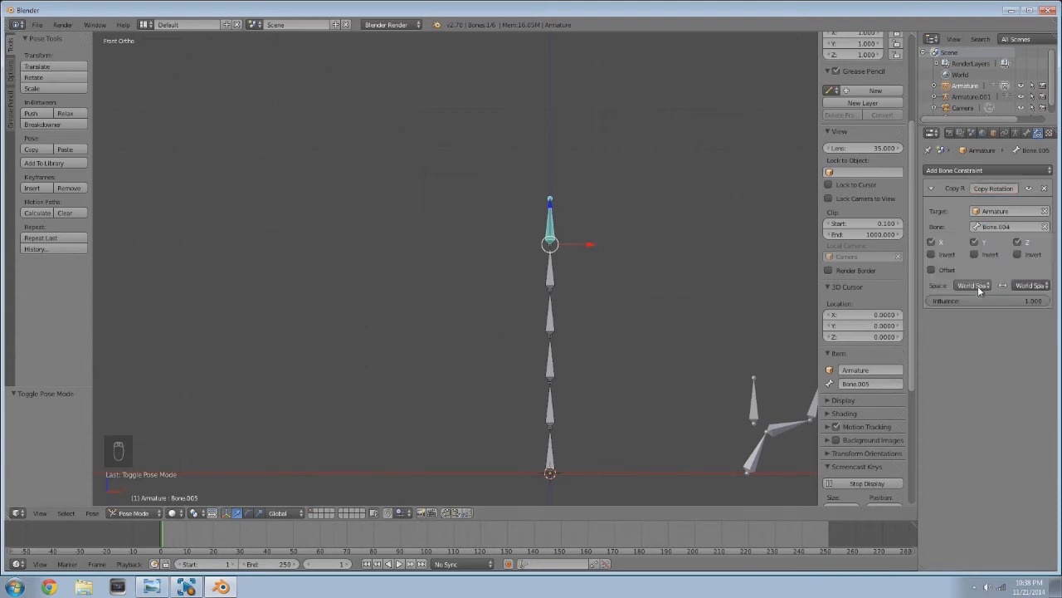
- Add a Copy Rotation constraint to the second bone from the top and set Armature as its target
{"action": "right_click", "coordinate": [553, 270]}
{"action": "right_click", "coordinate": [554, 271]}
{"action": "right_click", "coordinate": [544, 271]}
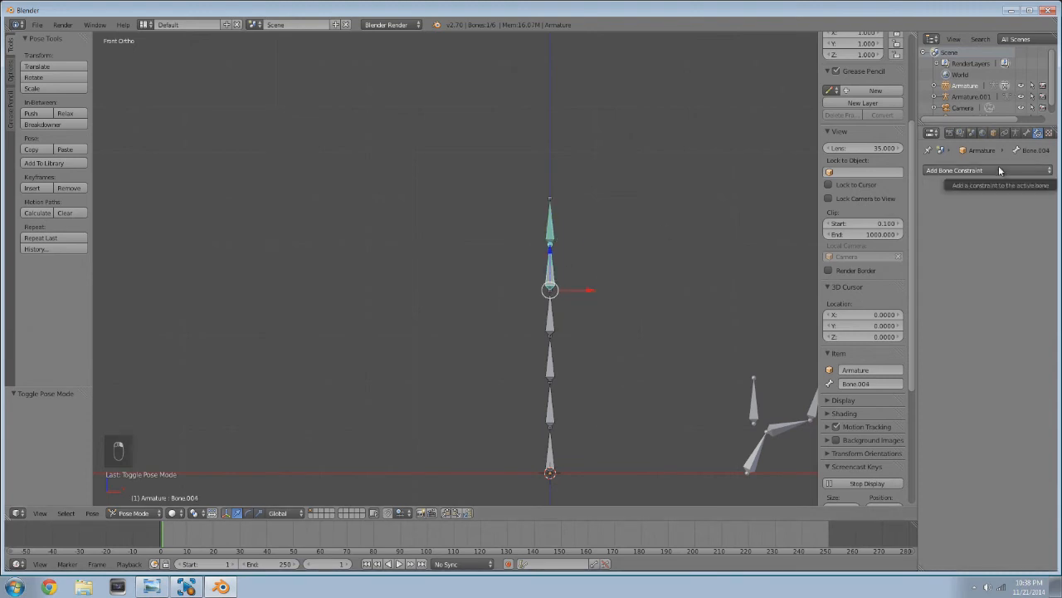
{"action": "left_click", "coordinate": [971, 171]}
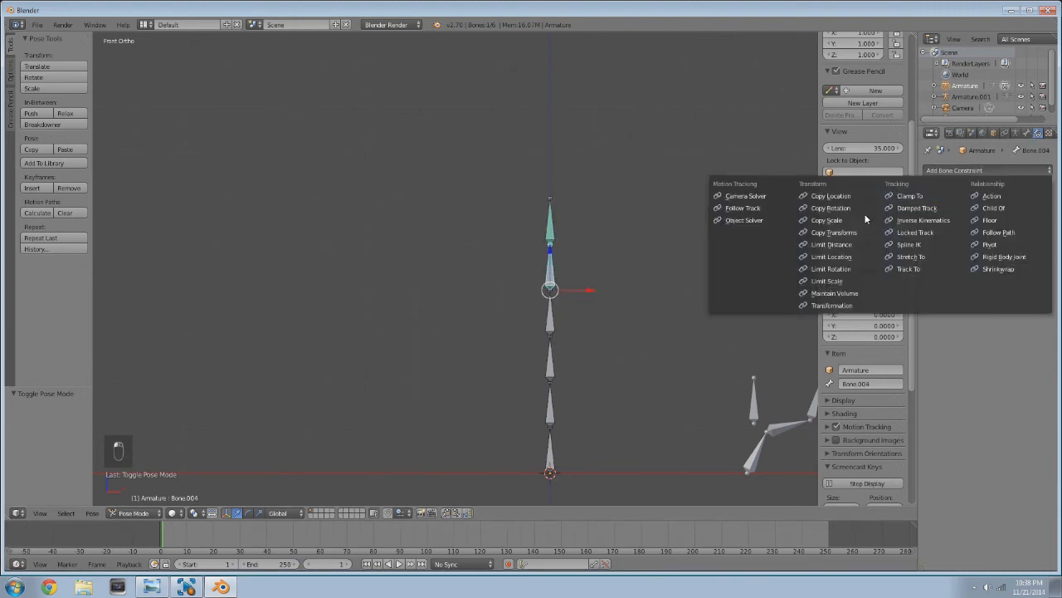
{"action": "left_click", "coordinate": [843, 208]}
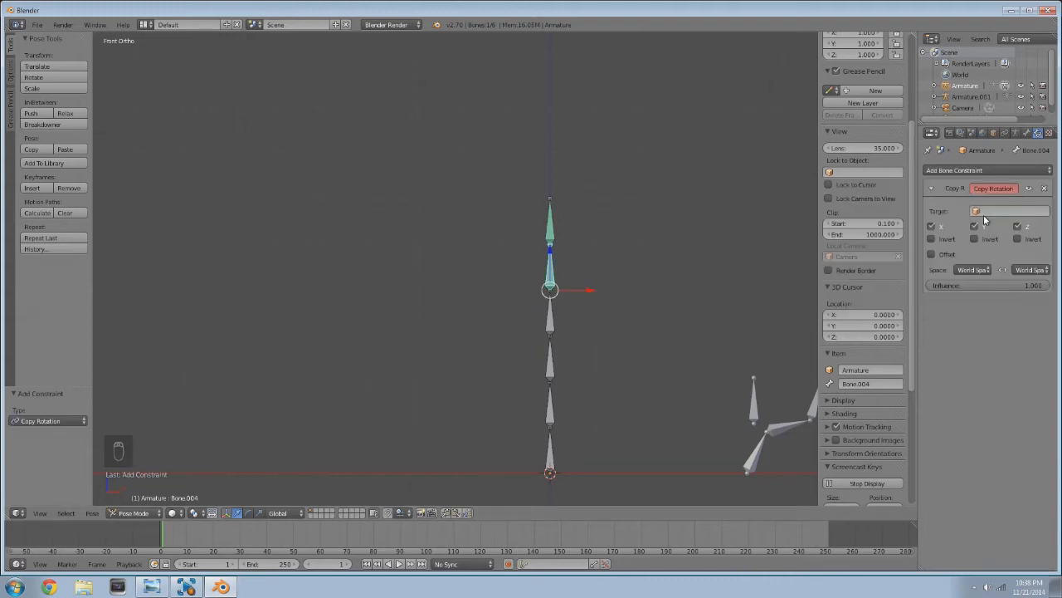
{"action": "left_click", "coordinate": [983, 213]}
{"action": "left_click", "coordinate": [971, 228]}
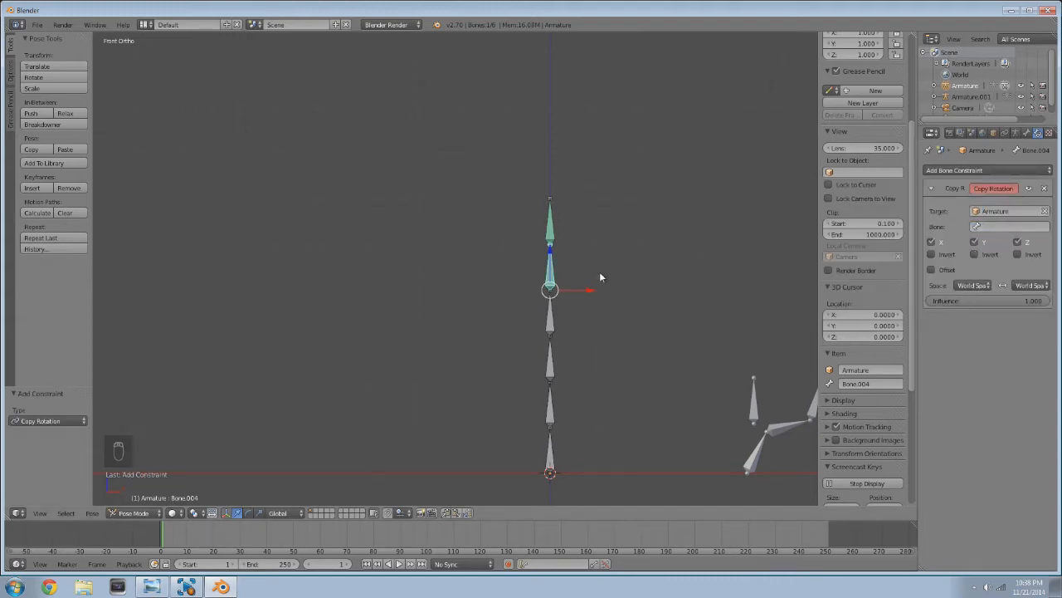
- Set both the target and owner space of the topmost bone's Copy Rotation constraint to Local Space
{"action": "right_click", "coordinate": [552, 254]}
{"action": "left_click", "coordinate": [973, 284]}
{"action": "left_click", "coordinate": [933, 235]}
{"action": "left_click", "coordinate": [1029, 284]}
{"action": "left_click", "coordinate": [1004, 237]}
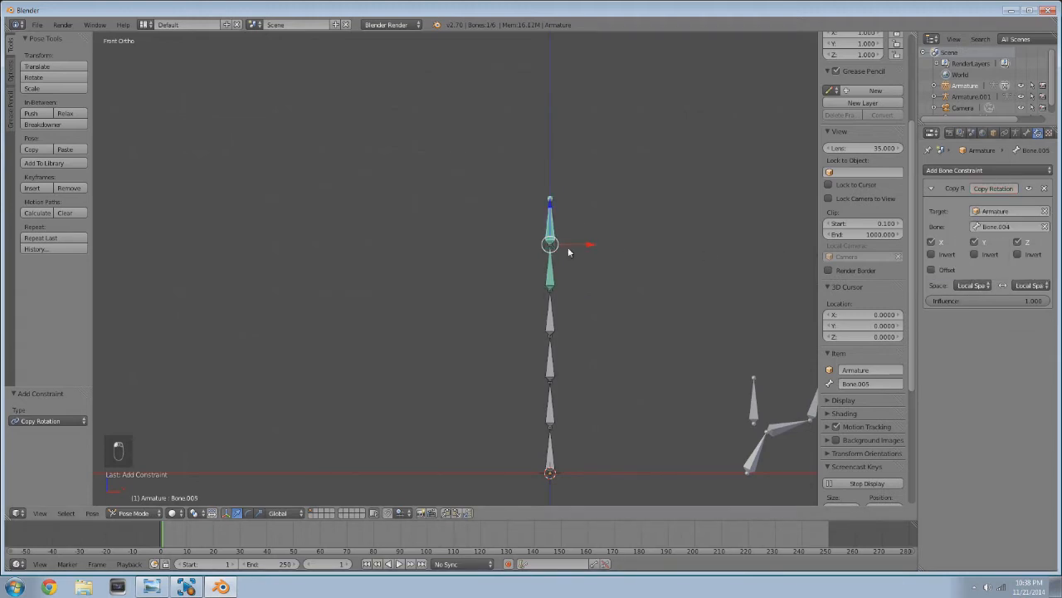
- For the second bone from the top, set both Copy Rotation spaces to Local Space and the target bone to Bone.003
{"action": "right_click", "coordinate": [544, 260]}
{"action": "left_click", "coordinate": [977, 289]}
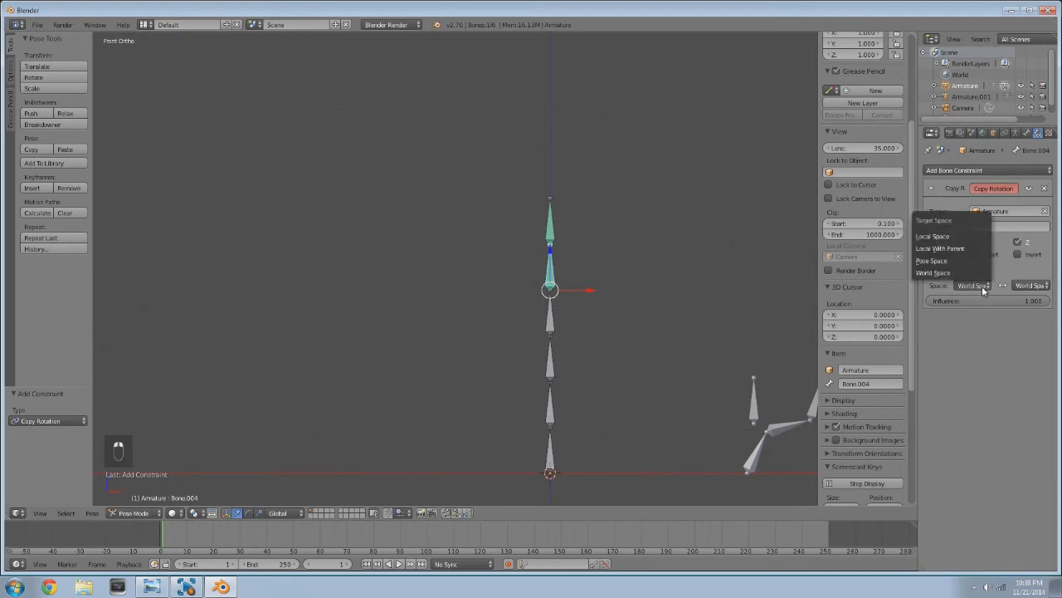
{"action": "left_click", "coordinate": [961, 236]}
{"action": "left_click", "coordinate": [1027, 285]}
{"action": "left_click", "coordinate": [998, 235]}
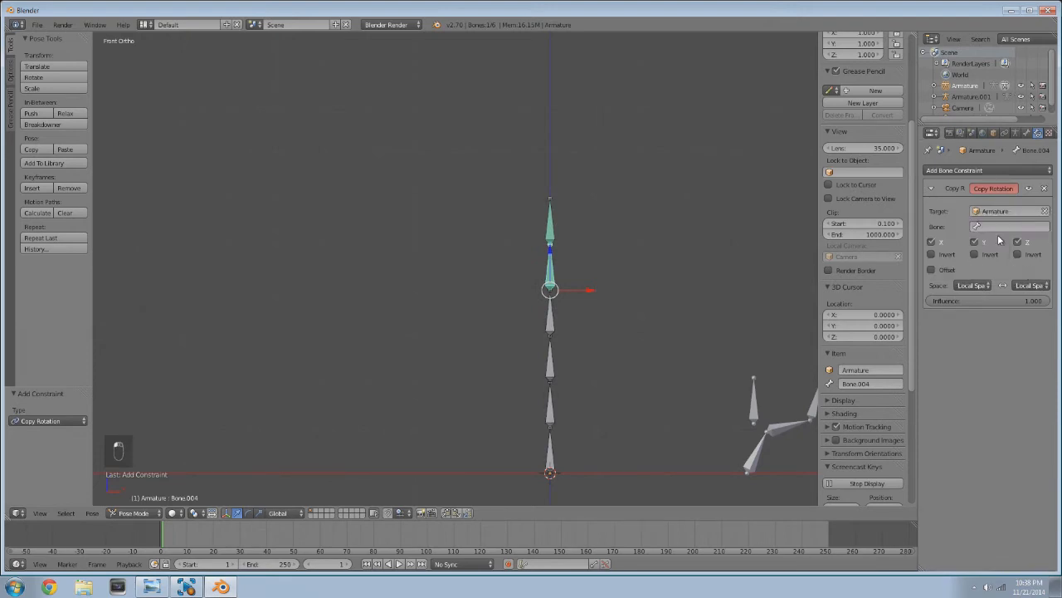
{"action": "left_click", "coordinate": [995, 228]}
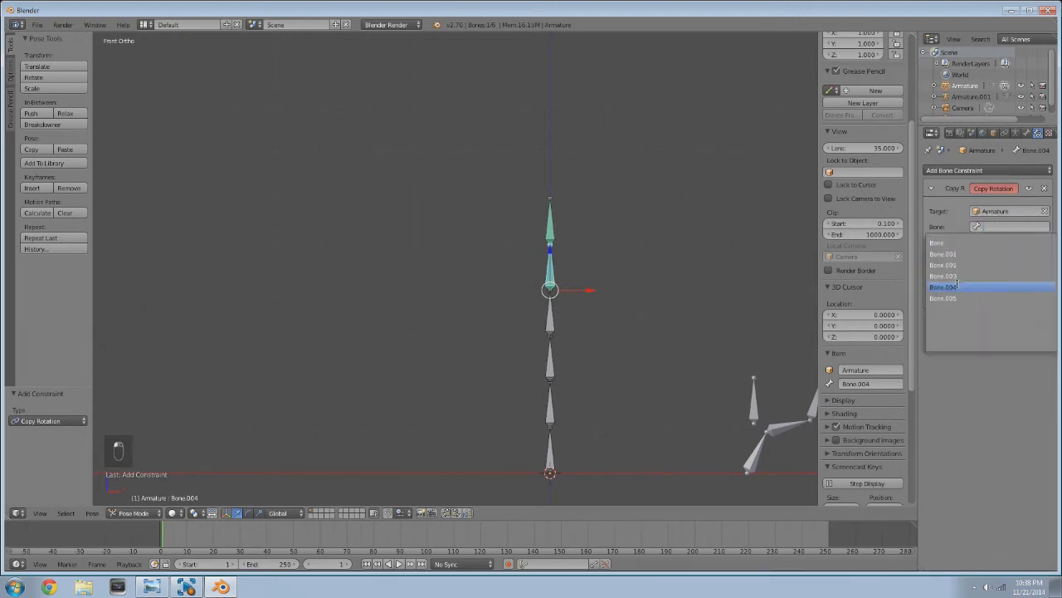
{"action": "left_click", "coordinate": [961, 276]}
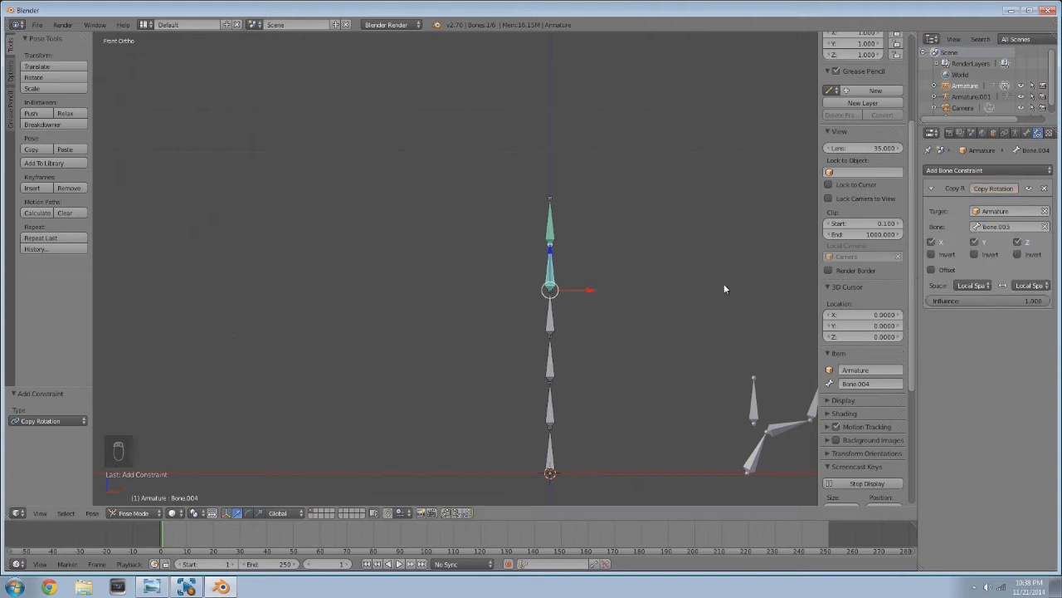
- Add a Copy Rotation constraint targeting Armature to the third bone from the top and try Bone.003 as its target bone
{"action": "right_click", "coordinate": [548, 313]}
{"action": "left_click", "coordinate": [988, 170]}
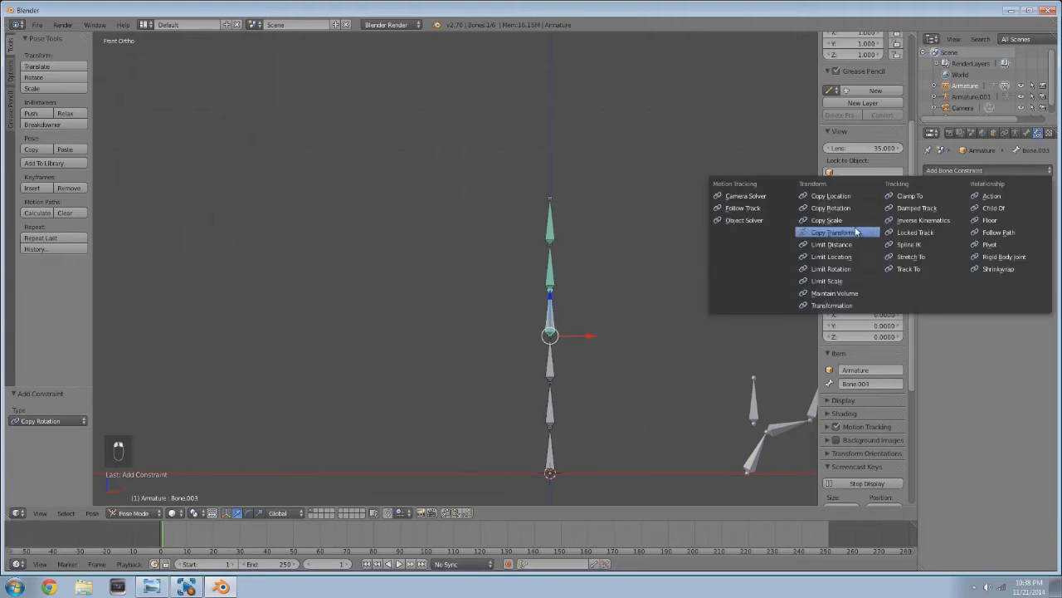
{"action": "left_click", "coordinate": [835, 207]}
{"action": "left_click", "coordinate": [1008, 212]}
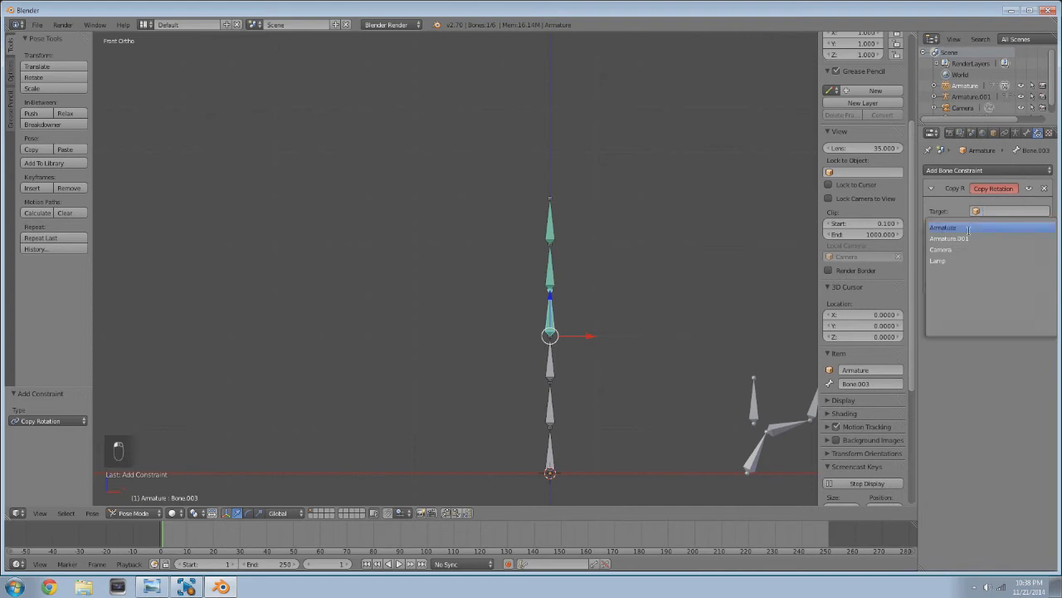
{"action": "left_click", "coordinate": [969, 228]}
{"action": "left_click", "coordinate": [982, 226]}
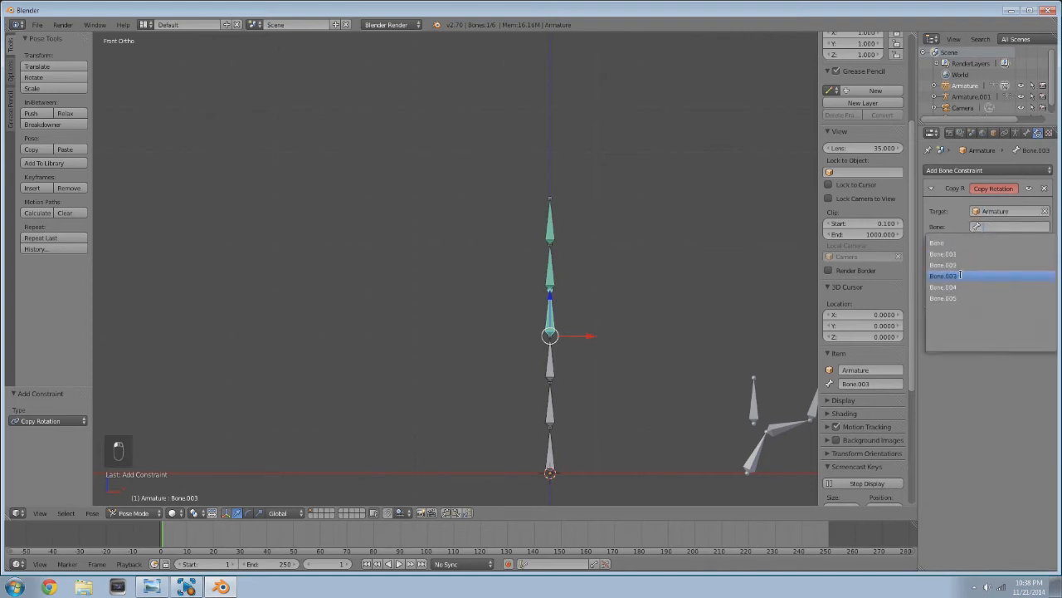
{"action": "left_click", "coordinate": [960, 275]}
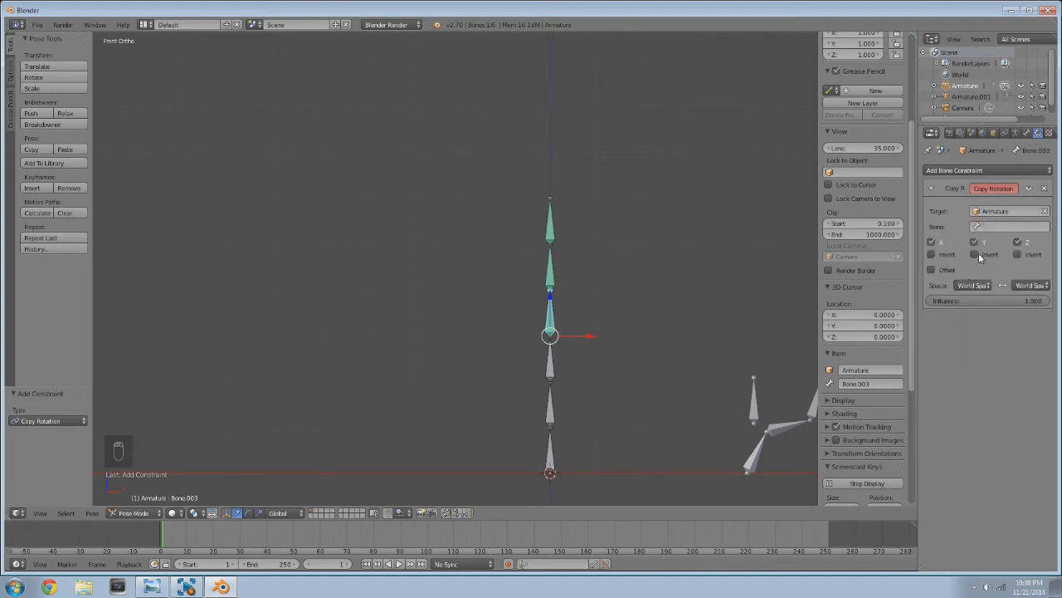
- For the third bone from the top, set the Copy Rotation target bone to Bone.002 and both spaces to Local Space
{"action": "left_click", "coordinate": [1002, 213]}
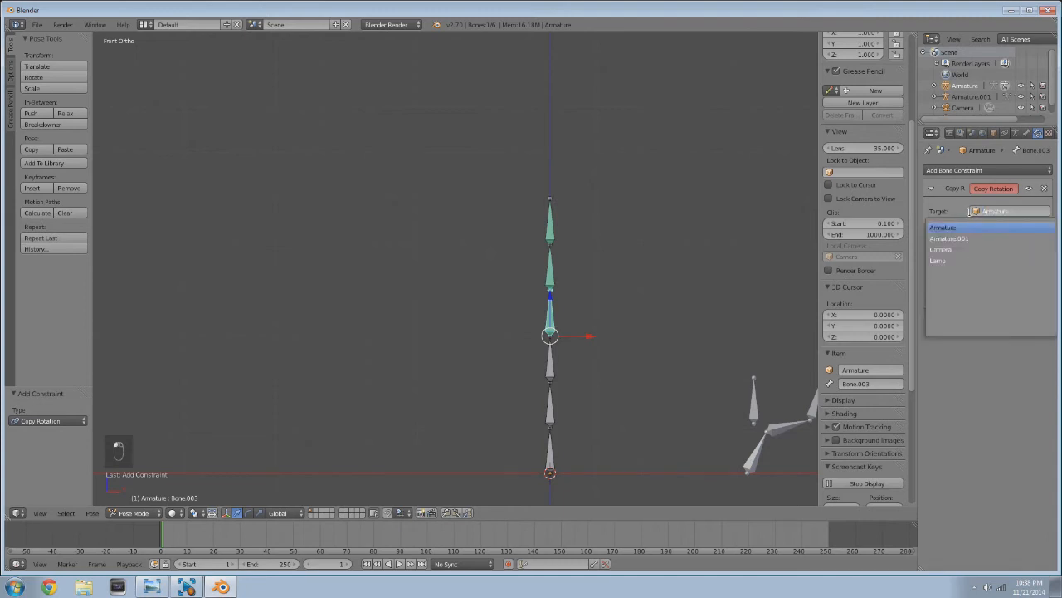
{"action": "left_click", "coordinate": [967, 226]}
{"action": "left_click", "coordinate": [979, 225]}
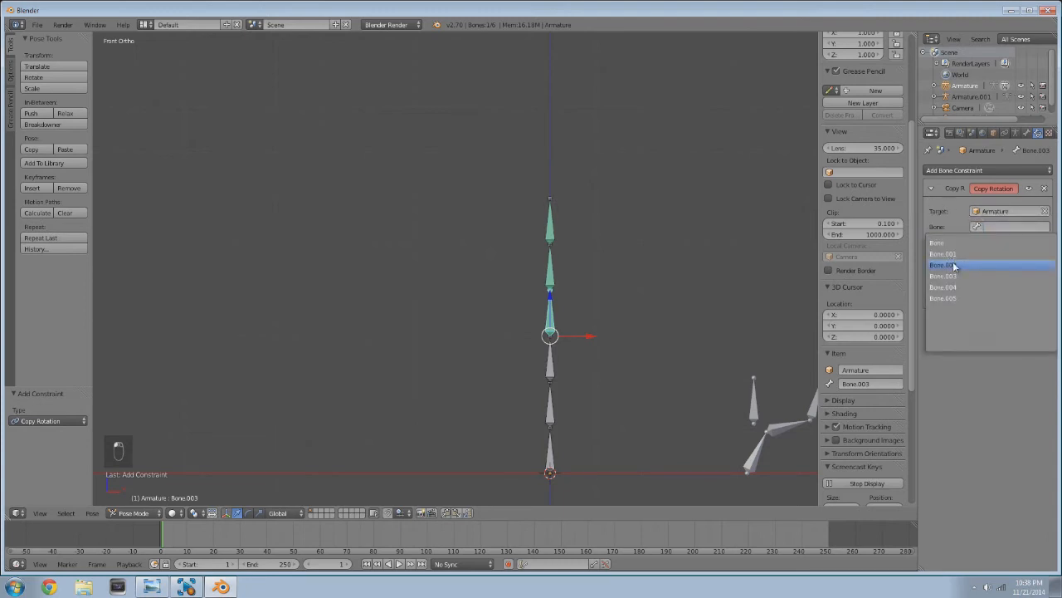
{"action": "left_click", "coordinate": [954, 265]}
{"action": "left_click", "coordinate": [976, 285]}
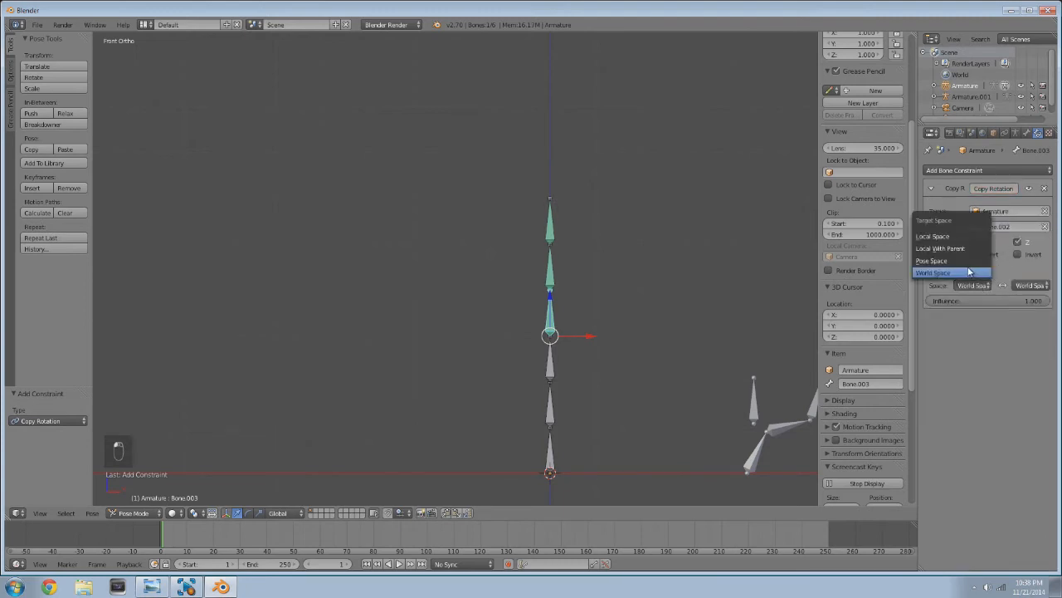
{"action": "left_click", "coordinate": [956, 236]}
{"action": "left_click", "coordinate": [1031, 285]}
{"action": "left_click", "coordinate": [993, 236]}
- Add a Copy Rotation constraint to the fourth bone from the top, targeting Armature with Bone.001 as its bone
{"action": "right_click", "coordinate": [556, 365]}
{"action": "left_click", "coordinate": [948, 172]}
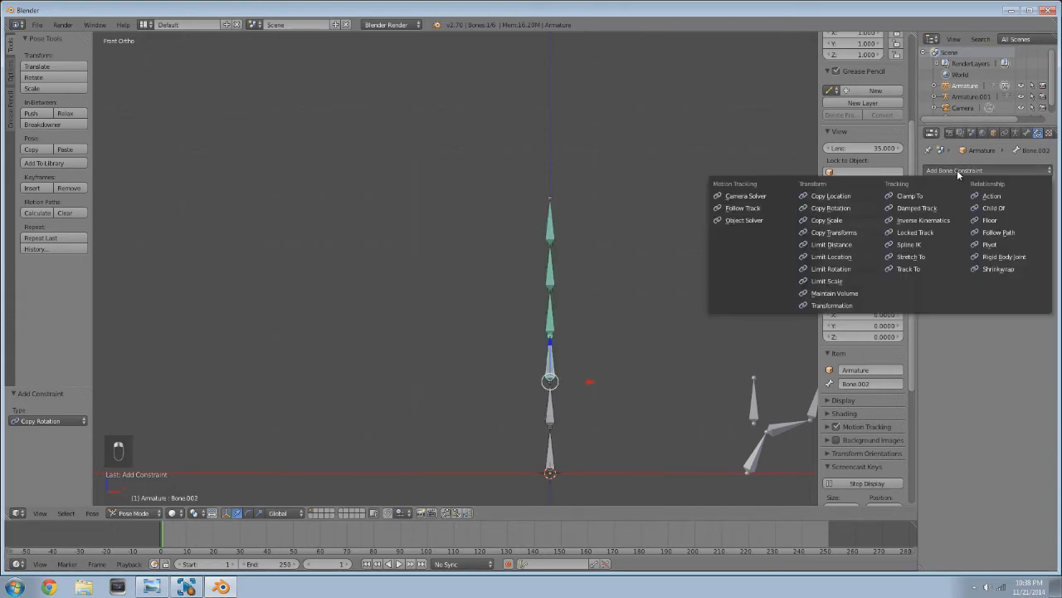
{"action": "left_click", "coordinate": [859, 206]}
{"action": "left_click", "coordinate": [1016, 213]}
{"action": "left_click", "coordinate": [1000, 232]}
{"action": "left_click", "coordinate": [999, 228]}
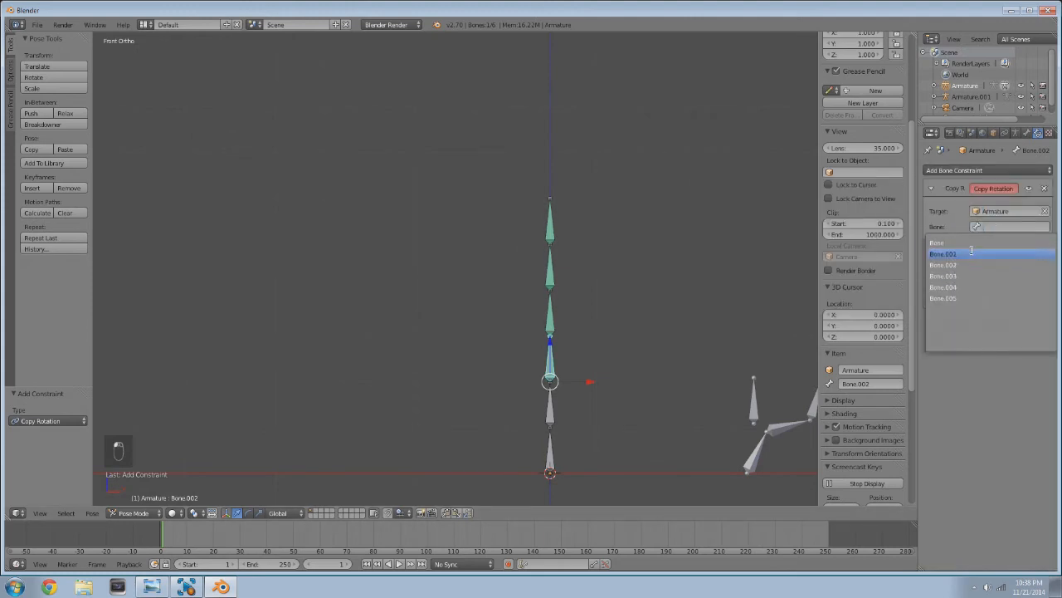
{"action": "left_click", "coordinate": [969, 252]}
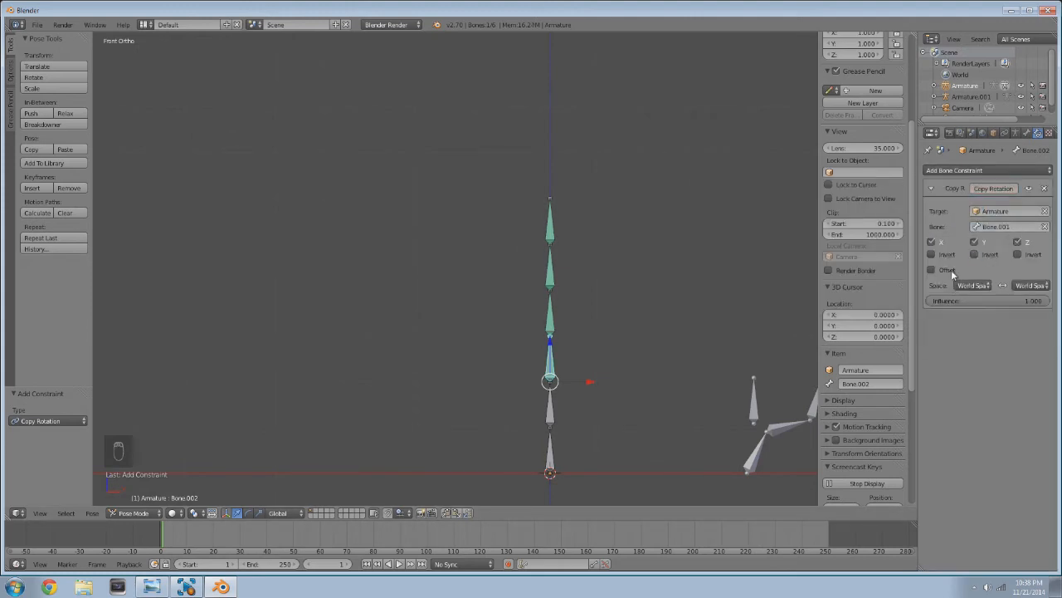
- Set both the target and owner space of the fourth bone's Copy Rotation constraint to Local Space
{"action": "left_click", "coordinate": [979, 286]}
{"action": "left_click", "coordinate": [954, 235]}
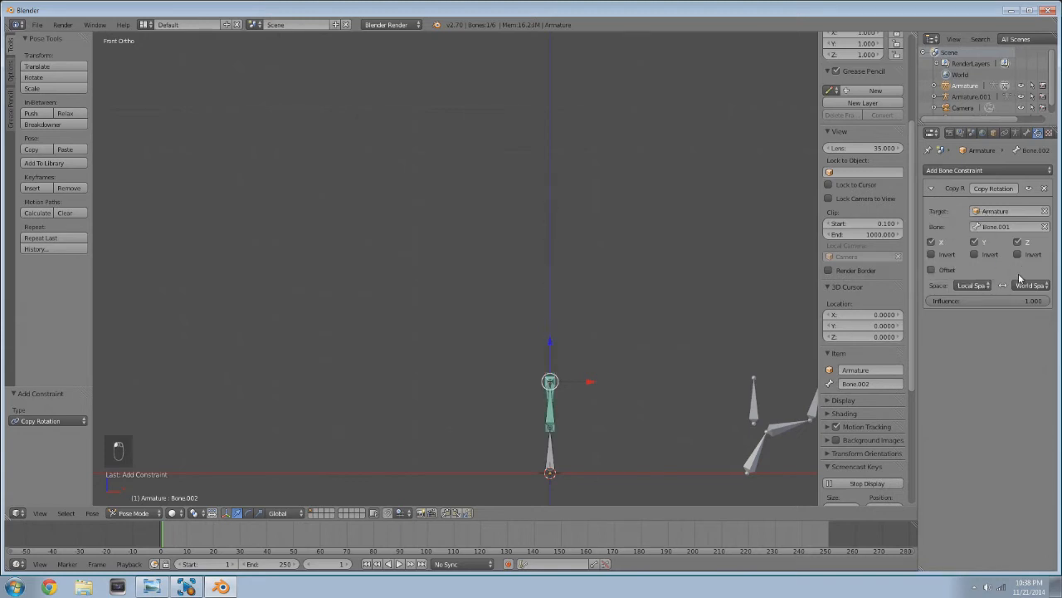
{"action": "left_click", "coordinate": [1030, 286]}
{"action": "left_click", "coordinate": [1002, 237]}
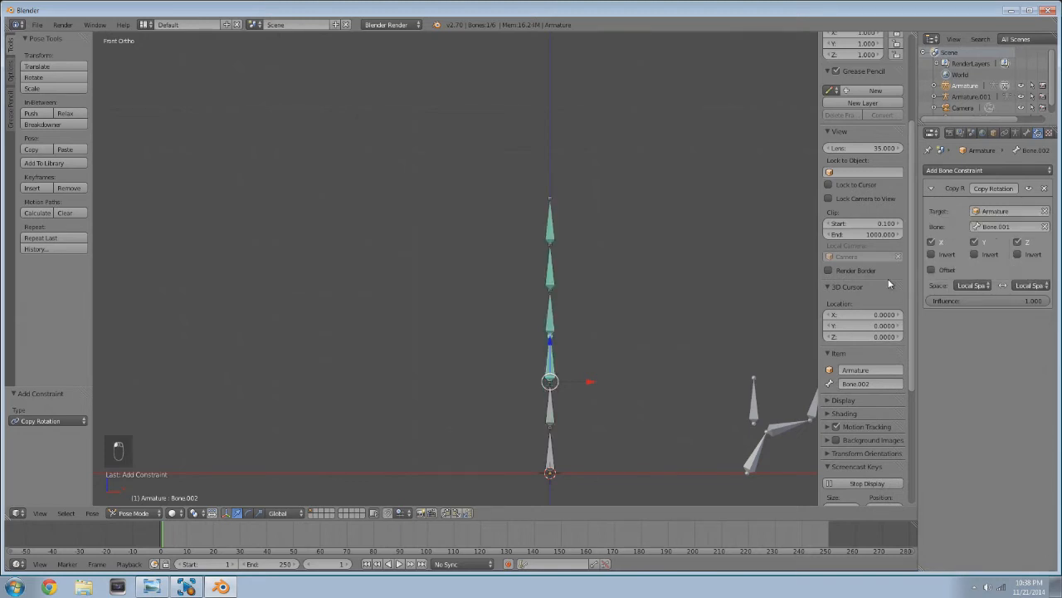
- Add a Copy Rotation constraint to the second bone from the bottom, targeting Armature with Bone as its bone
{"action": "right_click", "coordinate": [553, 420]}
{"action": "left_click", "coordinate": [966, 170]}
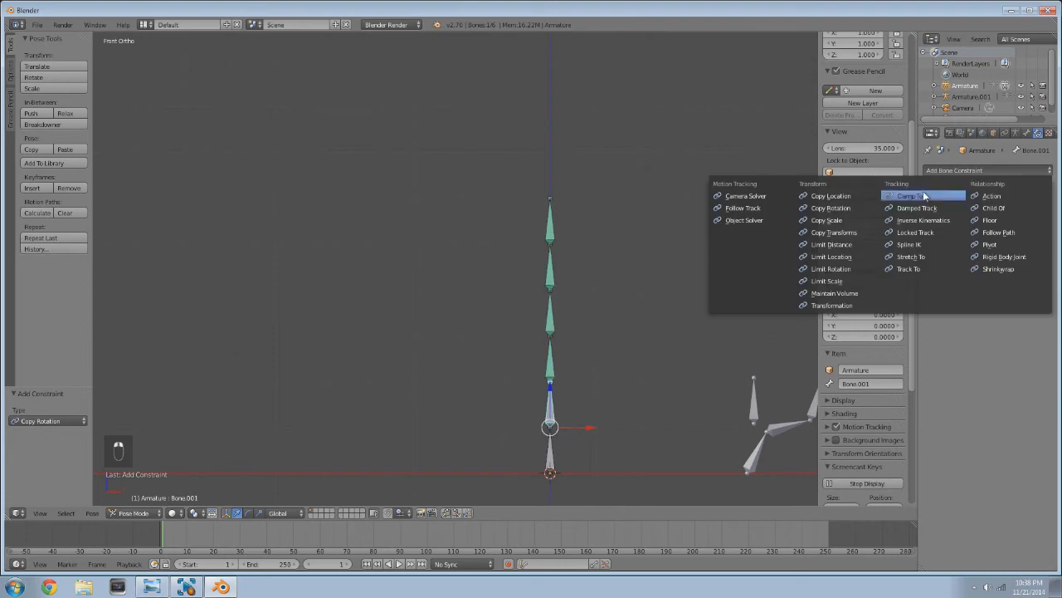
{"action": "left_click", "coordinate": [850, 208]}
{"action": "left_click", "coordinate": [1023, 211]}
{"action": "left_click", "coordinate": [987, 225]}
{"action": "left_click", "coordinate": [992, 226]}
{"action": "left_click", "coordinate": [967, 244]}
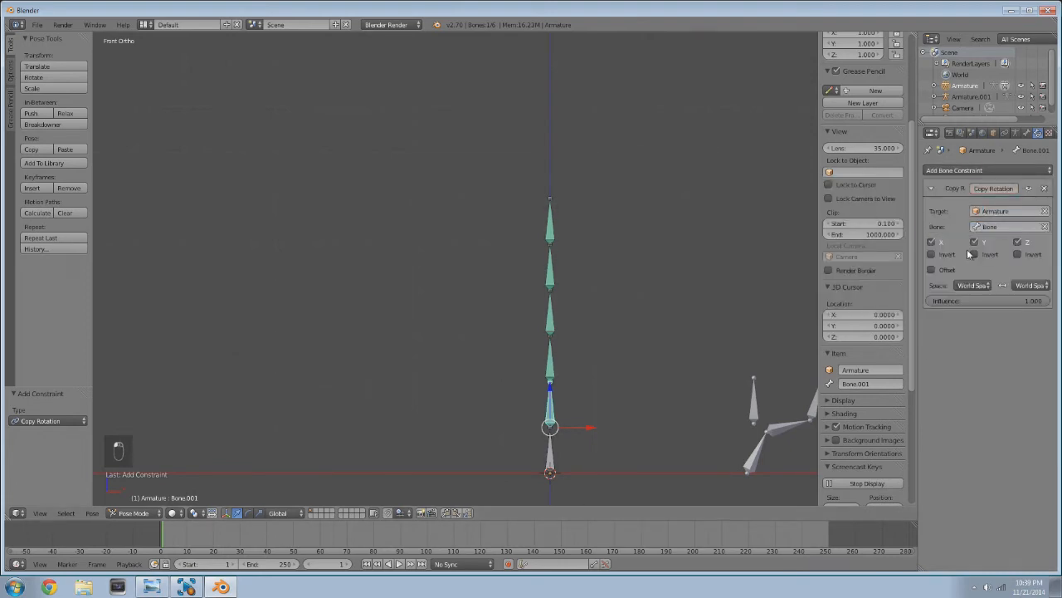
- Set the target and owner space of the second-lowest bone's Copy Rotation constraint to Local Space
{"action": "left_click", "coordinate": [976, 287]}
{"action": "left_click", "coordinate": [954, 236]}
{"action": "left_click", "coordinate": [1029, 285]}
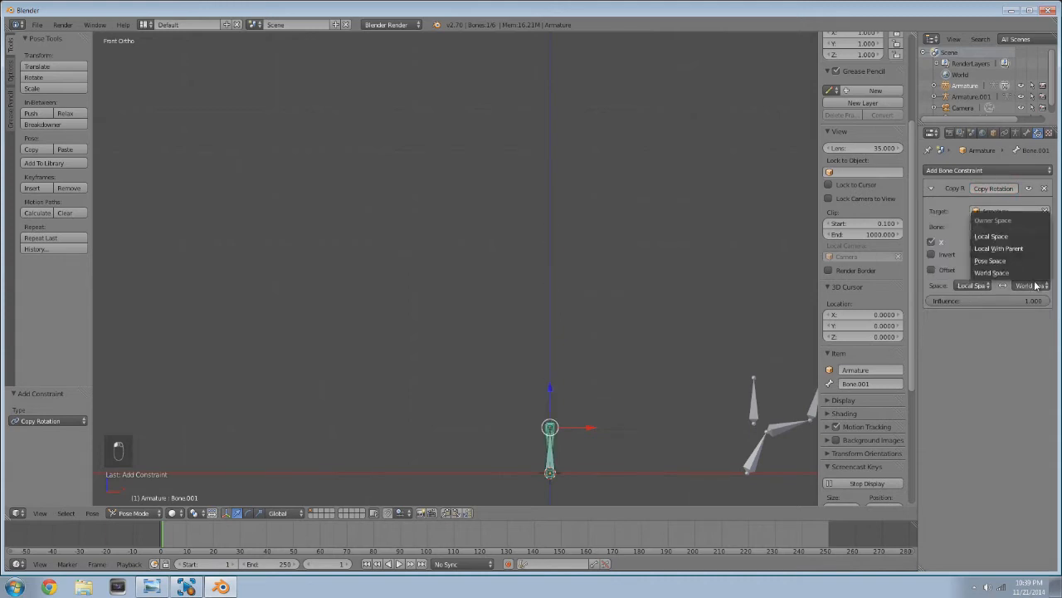
{"action": "left_click", "coordinate": [1012, 238]}
- Deselect everything and review the Copy Rotation settings of the top three bones, one bone at a time
{"action": "scroll", "coordinate": [542, 279], "scroll_direction": "down", "scroll_amount": 3}
{"action": "middle_click_drag", "start_coordinate": [584, 273], "coordinate": [607, 253], "text": "shift"}
{"action": "scroll", "coordinate": [609, 158], "scroll_direction": "up", "scroll_amount": 4}
{"action": "key", "text": "a"}
{"action": "middle_click_drag", "start_coordinate": [521, 225], "coordinate": [468, 270], "text": "shift"}
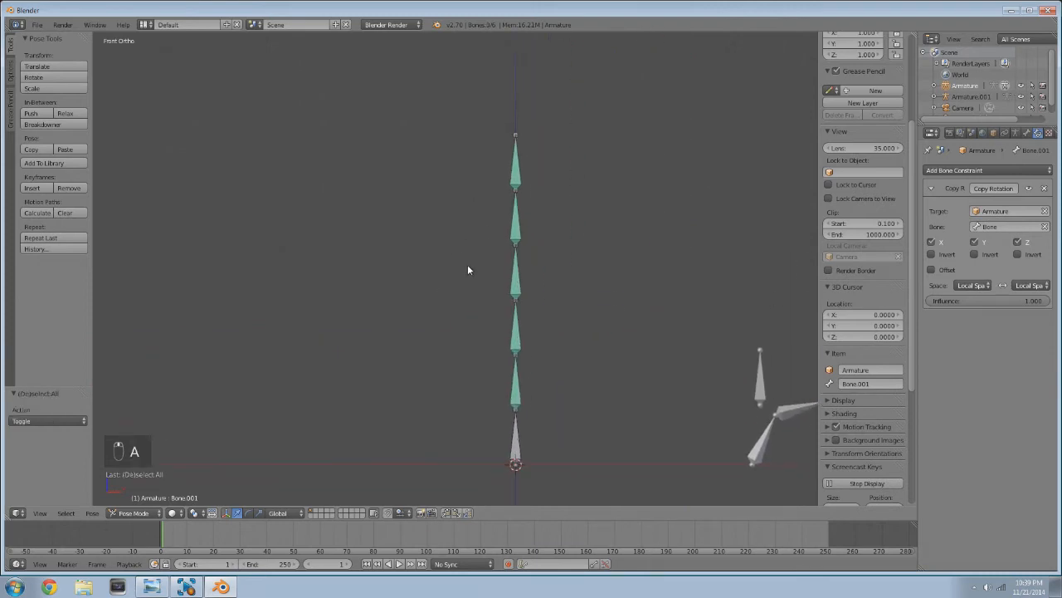
{"action": "right_click", "coordinate": [515, 152]}
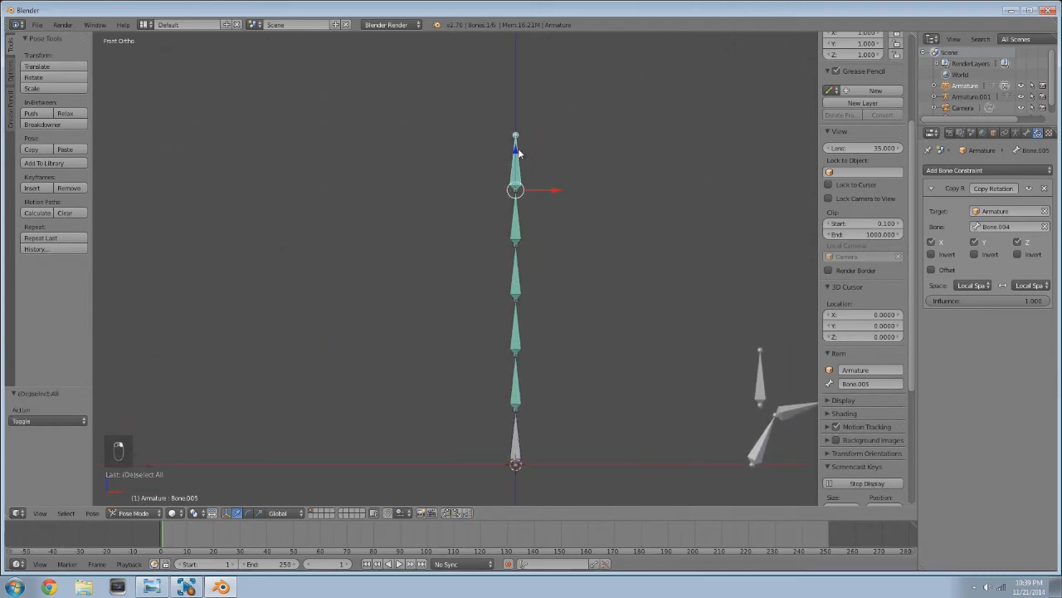
{"action": "right_click", "coordinate": [517, 226]}
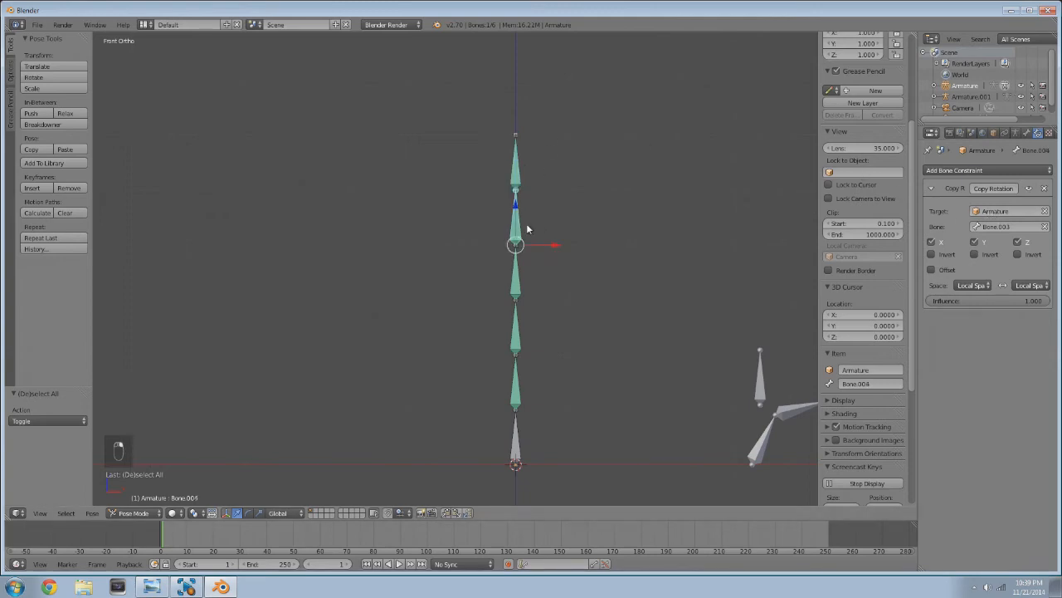
{"action": "right_click", "coordinate": [528, 274]}
{"action": "middle_click_drag", "start_coordinate": [522, 390], "coordinate": [534, 330], "text": "shift"}
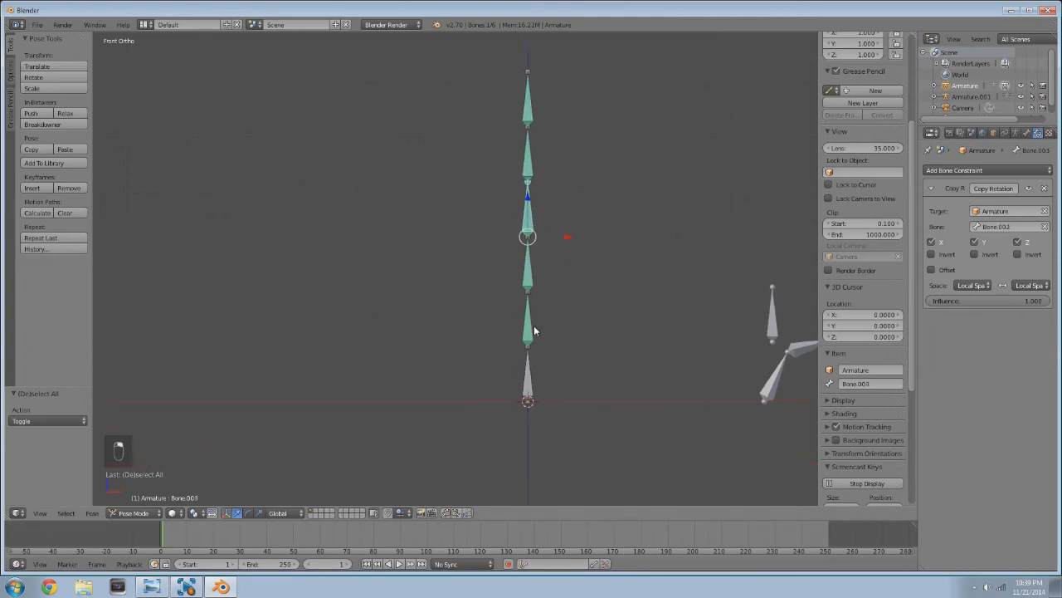
- Rotate the bottom bone by about -13° to bend the whole chain
{"action": "right_click", "coordinate": [536, 382]}
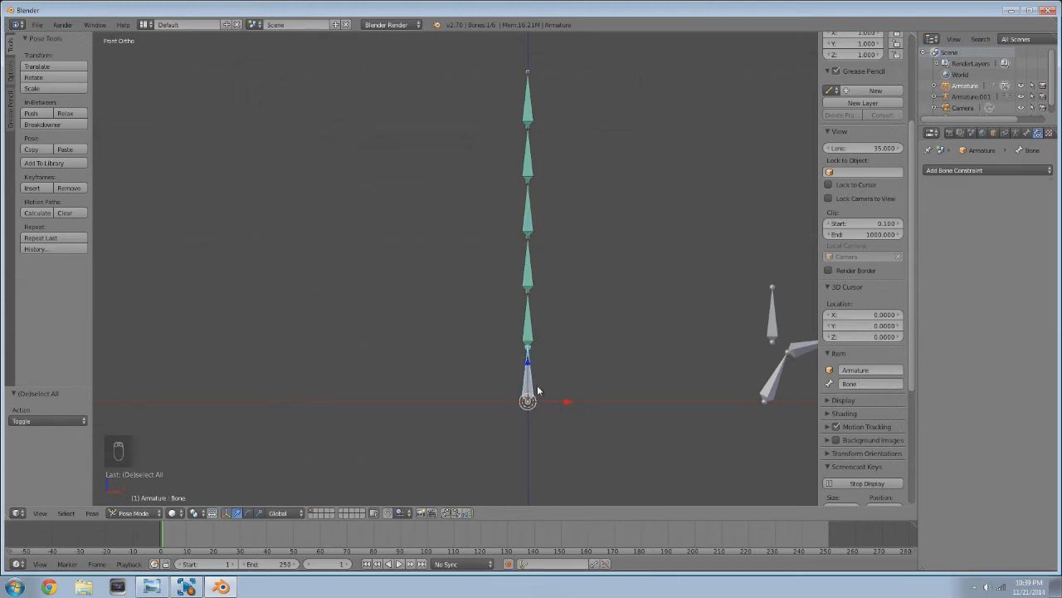
{"action": "key", "text": "r"}
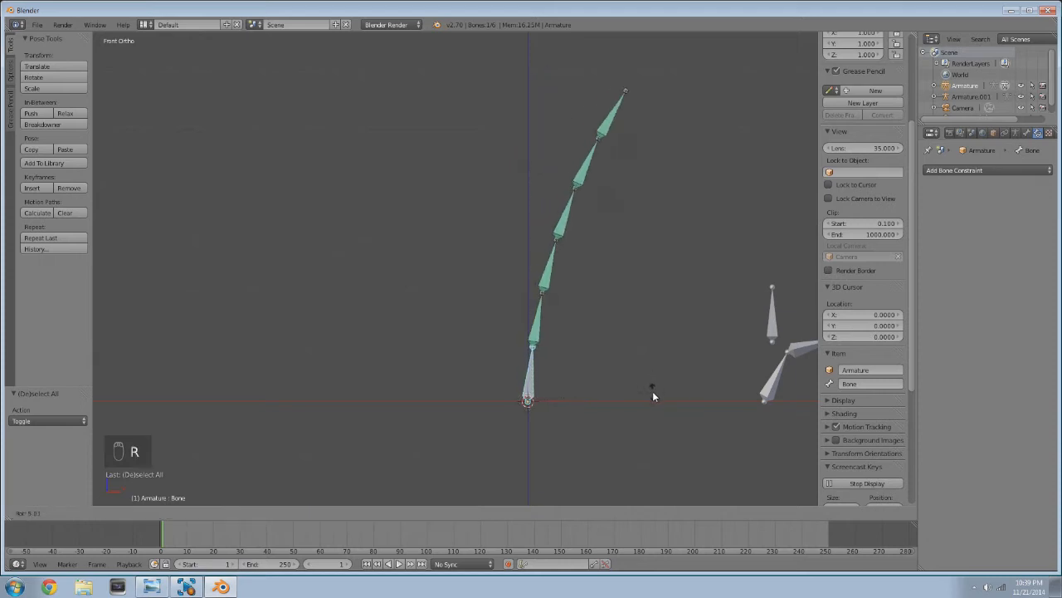
{"action": "left_click", "coordinate": [638, 377]}
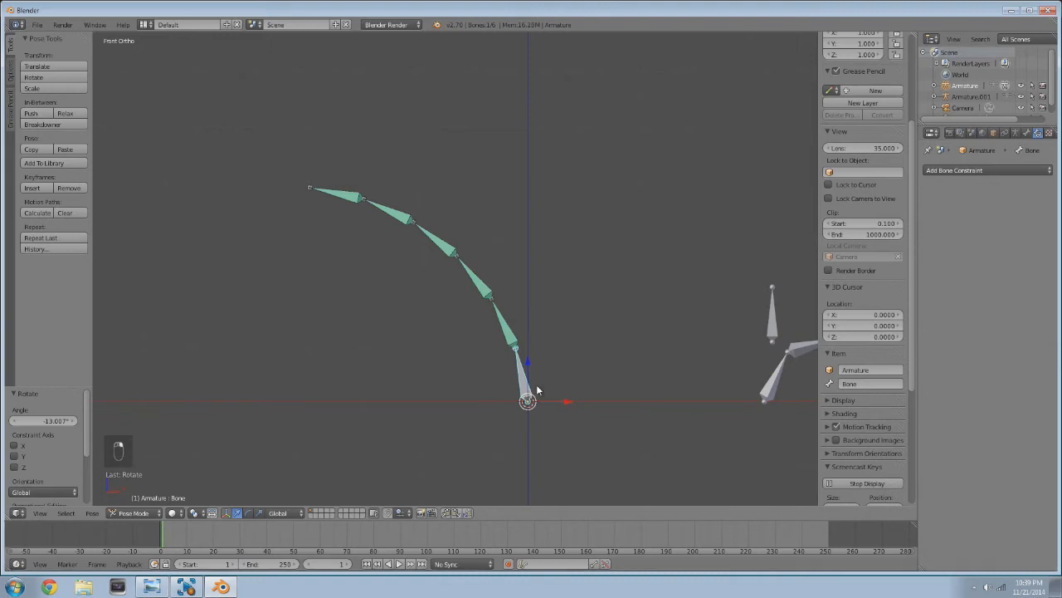
{"action": "key", "text": "r"}
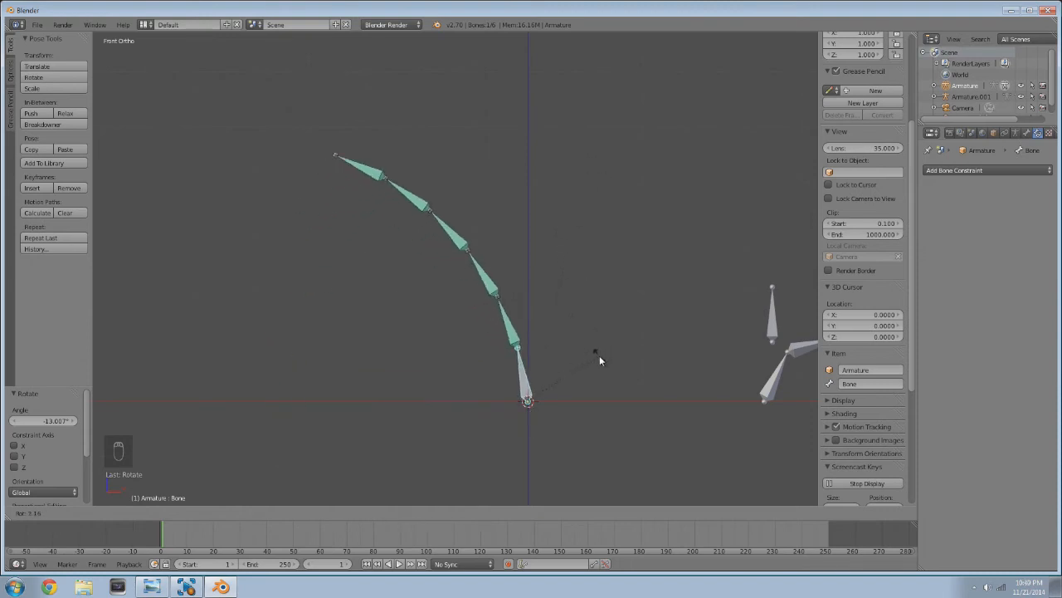
{"action": "left_click", "coordinate": [564, 397]}
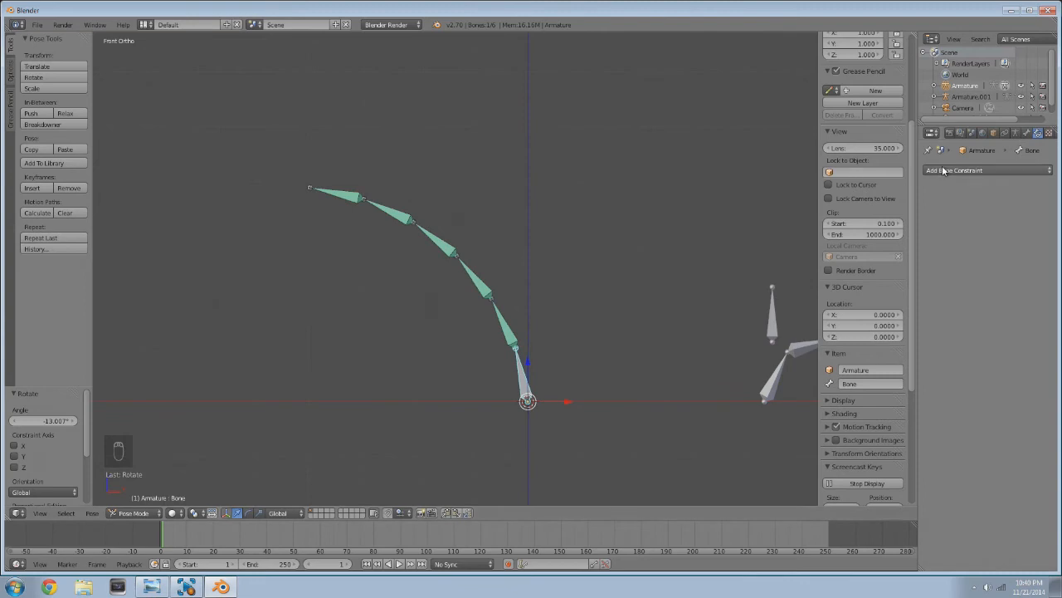
- Lower the Copy Rotation influence of the third bone from the top to about 0.264 and rotate the bottom bone about -16.7°
{"action": "right_click", "coordinate": [435, 236]}
{"action": "left_click_drag", "start_coordinate": [1008, 303], "coordinate": [960, 303]}
{"action": "right_click", "coordinate": [524, 374]}
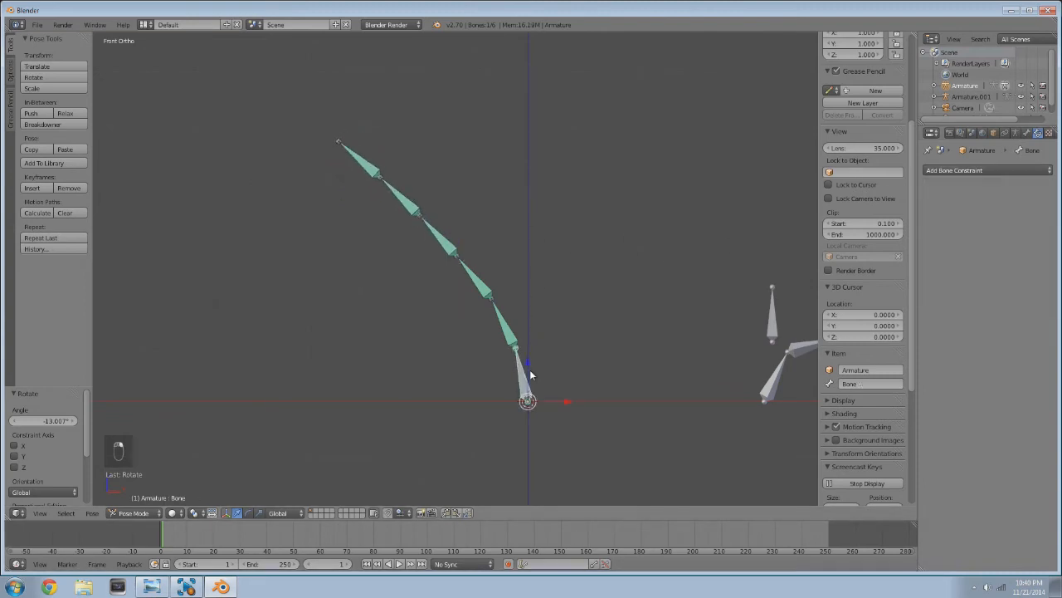
{"action": "key", "text": "r"}
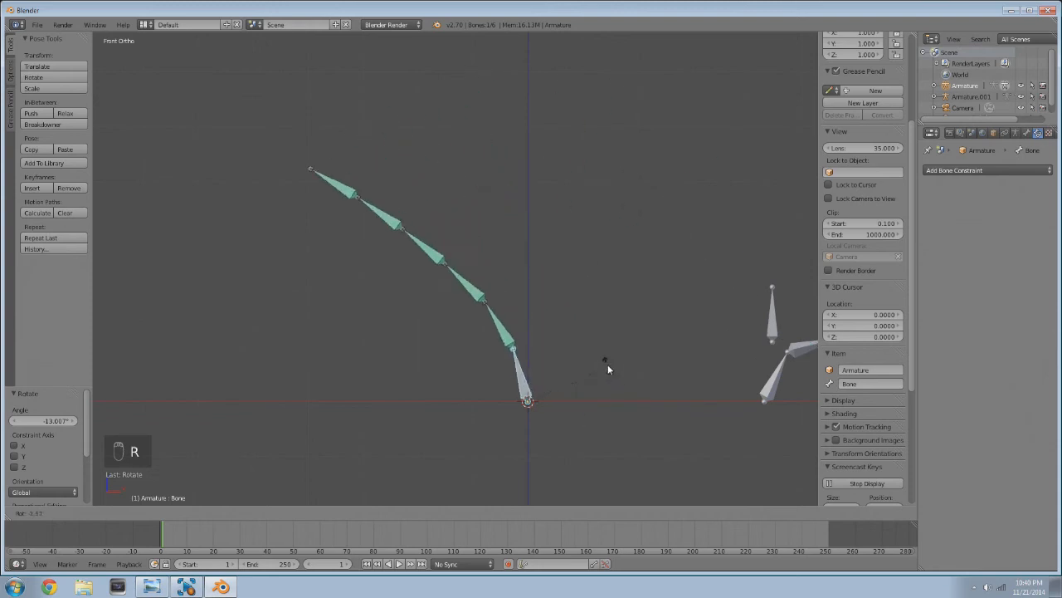
{"action": "left_click", "coordinate": [615, 335]}
- Lower the second-lowest bone's Copy Rotation influence to 0 and try rotating the bottom bone
{"action": "right_click", "coordinate": [481, 340]}
{"action": "left_click_drag", "start_coordinate": [956, 300], "coordinate": [927, 300]}
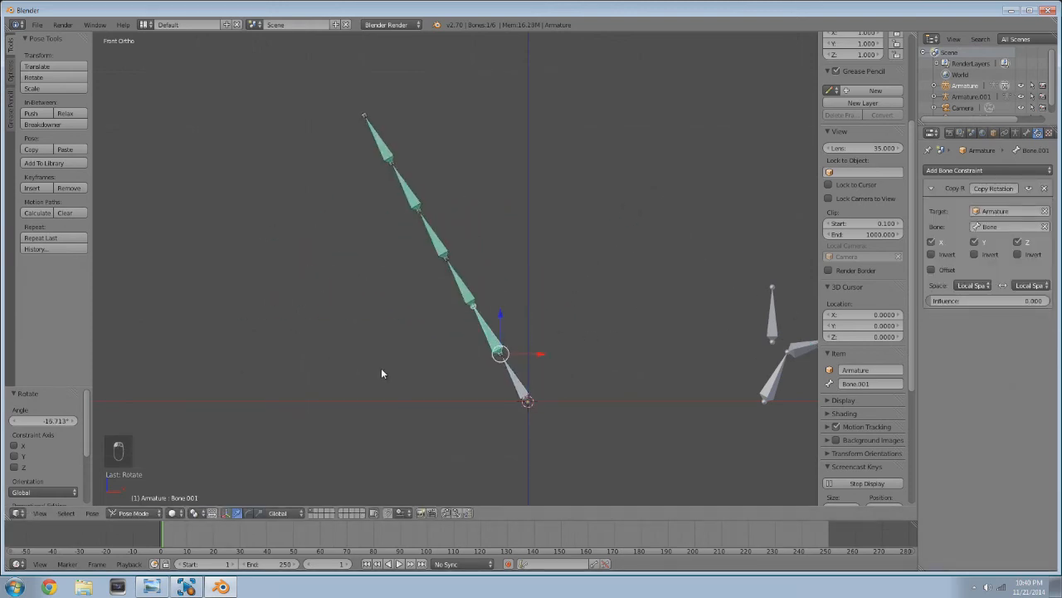
{"action": "right_click", "coordinate": [511, 383]}
{"action": "key", "text": "r"}
{"action": "right_click", "coordinate": [567, 271]}
- Set the Copy Rotation influence of the second bone from the bottom to 1.0
{"action": "right_click", "coordinate": [496, 337]}
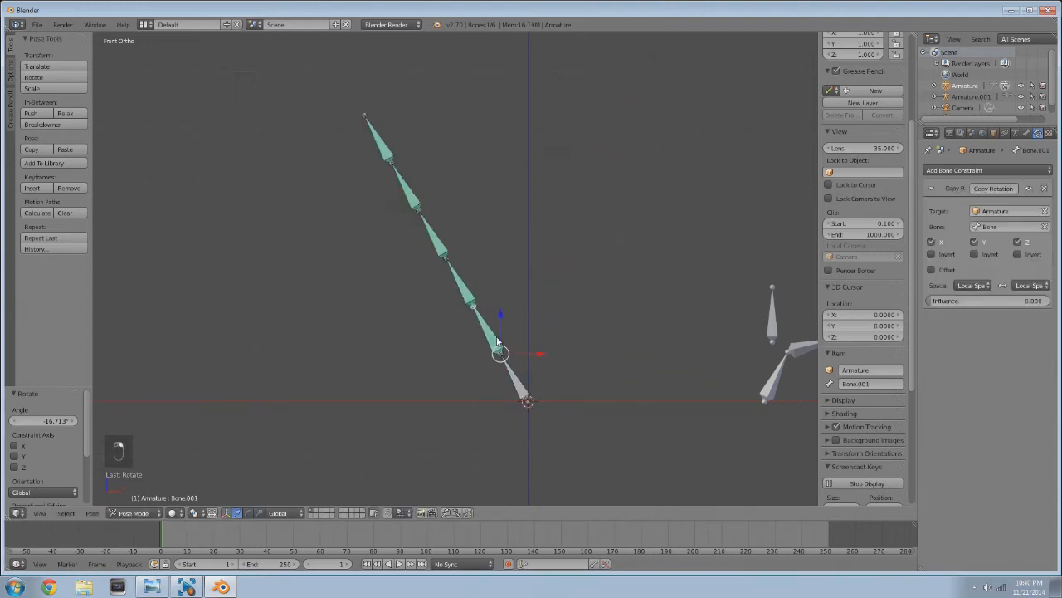
{"action": "left_click_drag", "start_coordinate": [1026, 303], "coordinate": [1049, 301]}
{"action": "left_click", "coordinate": [1011, 300]}
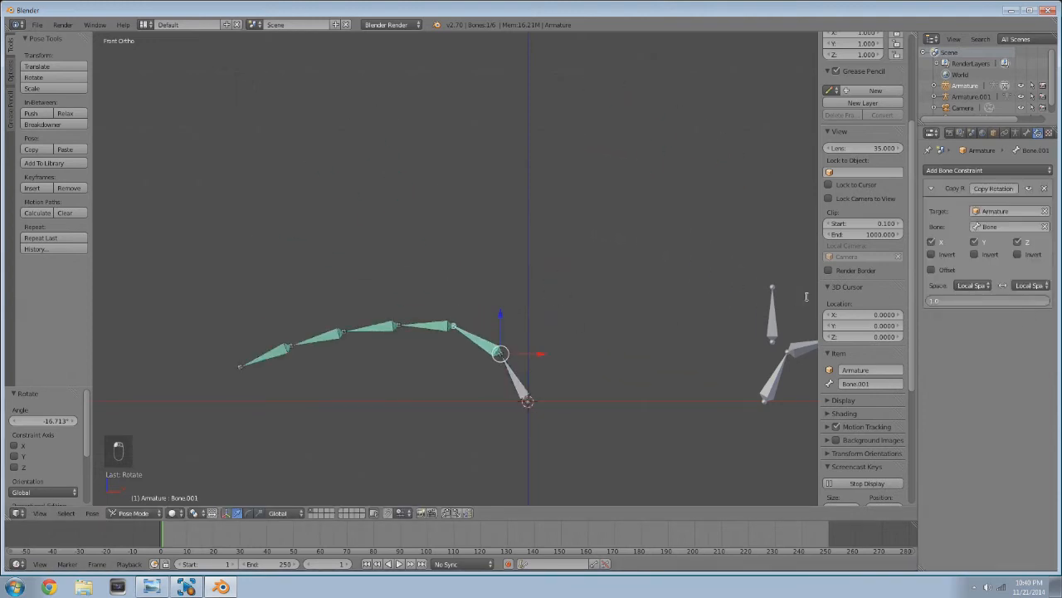
{"action": "key", "text": "Return"}
- Delete the Copy Rotation constraint from the third bone from the chain's tip and rotate that bone about 41°
{"action": "right_click", "coordinate": [372, 324]}
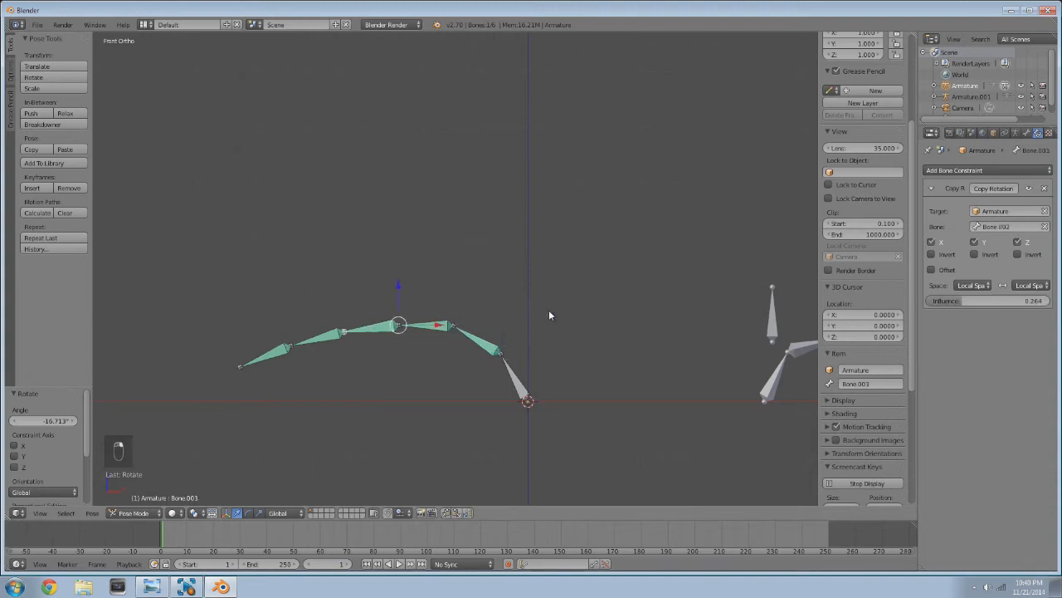
{"action": "left_click", "coordinate": [1045, 212]}
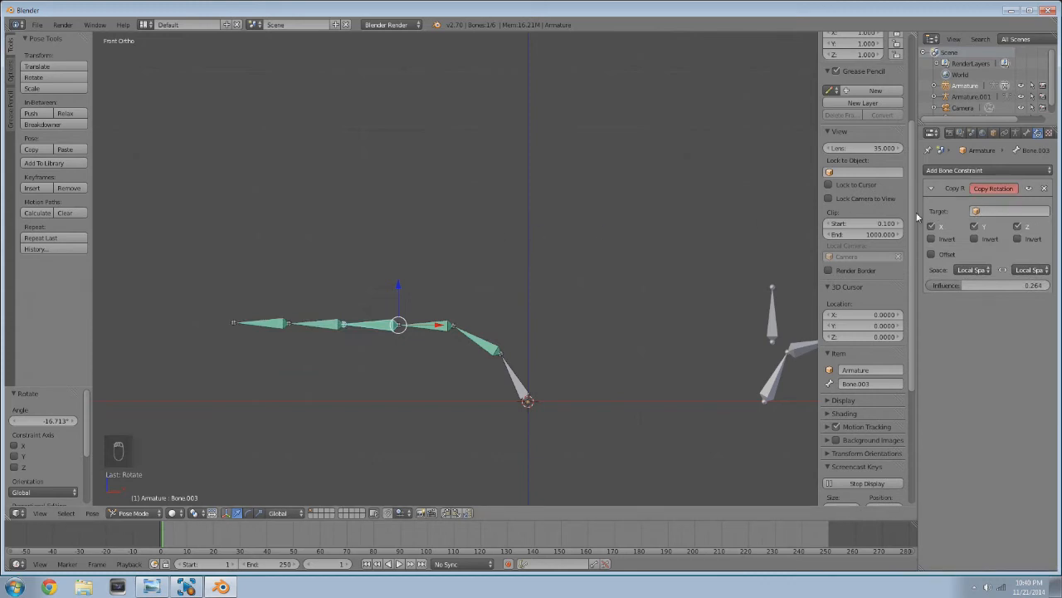
{"action": "left_click", "coordinate": [1044, 189]}
{"action": "key", "text": "r"}
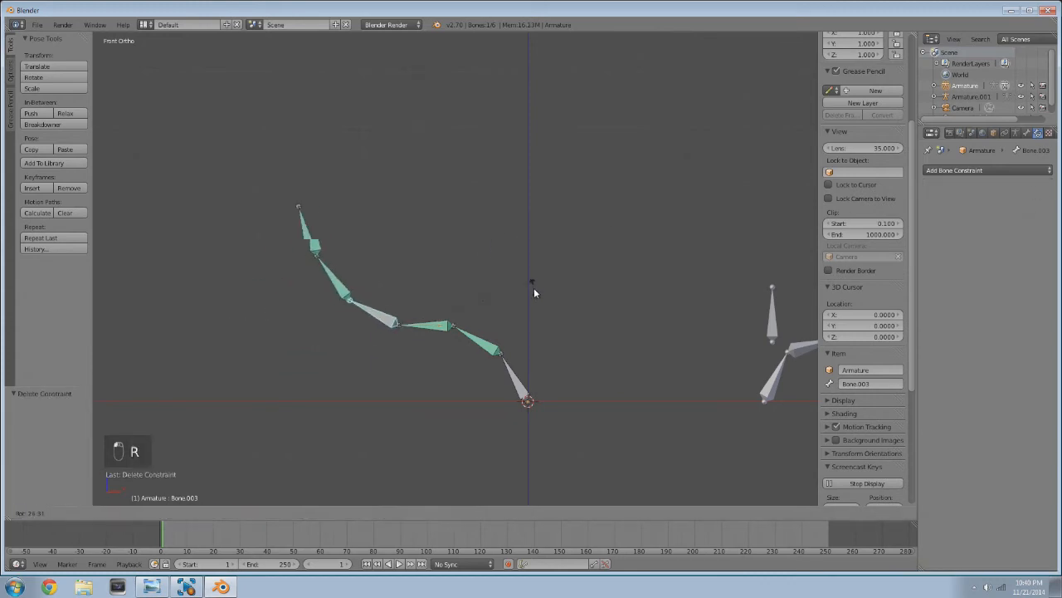
{"action": "left_click", "coordinate": [520, 323]}
- Rotate the chain's root bone by about 42°
{"action": "right_click", "coordinate": [530, 387]}
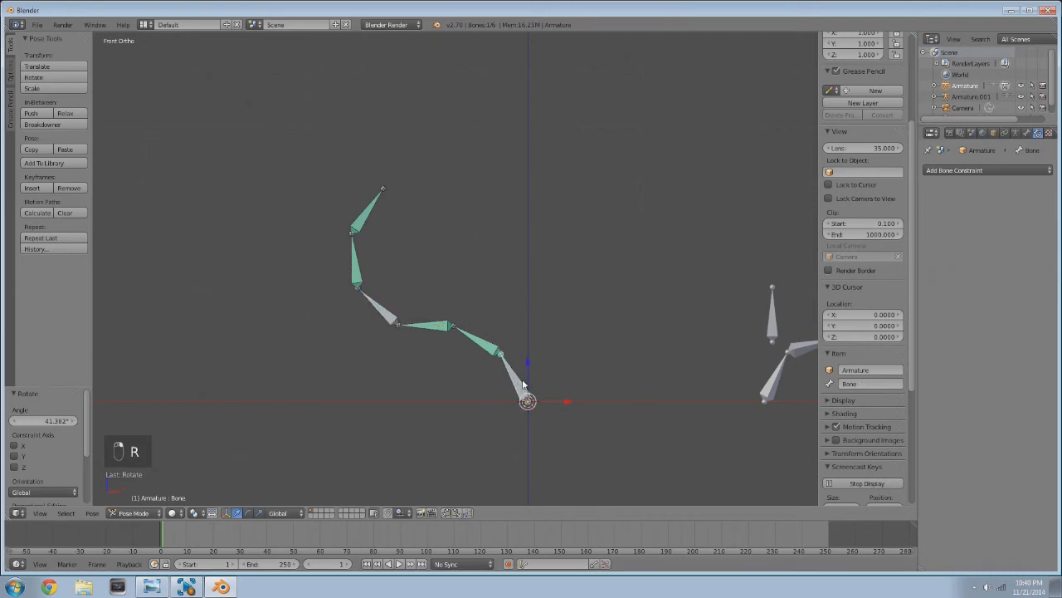
{"action": "key", "text": "r"}
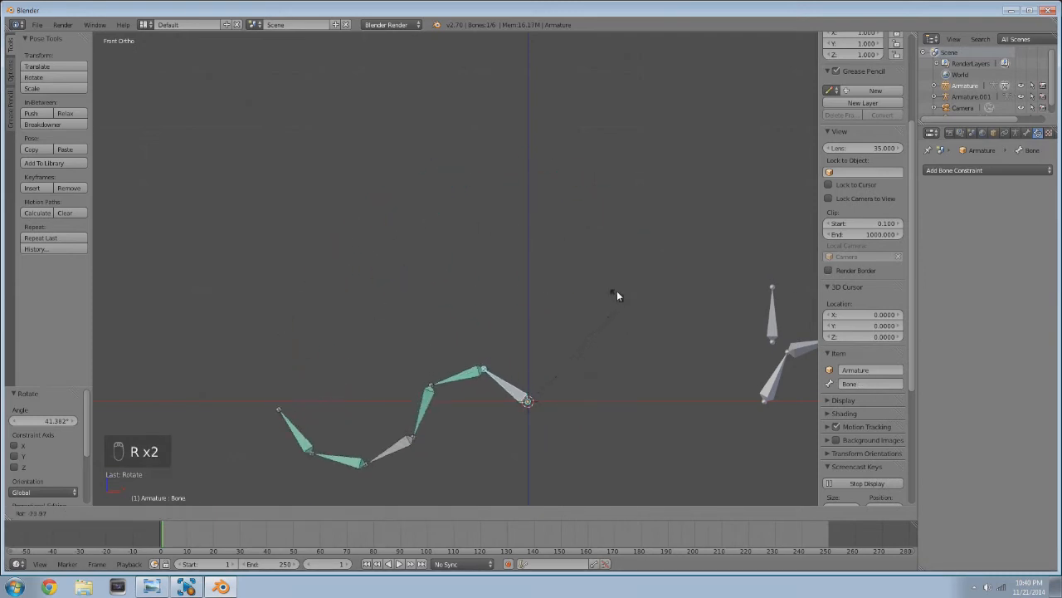
{"action": "left_click", "coordinate": [533, 355]}
- Rotate the unconstrained middle bone about -63° and the root bone about 118°
{"action": "scroll", "coordinate": [516, 393], "scroll_direction": "down", "scroll_amount": 3}
{"action": "right_click", "coordinate": [465, 389]}
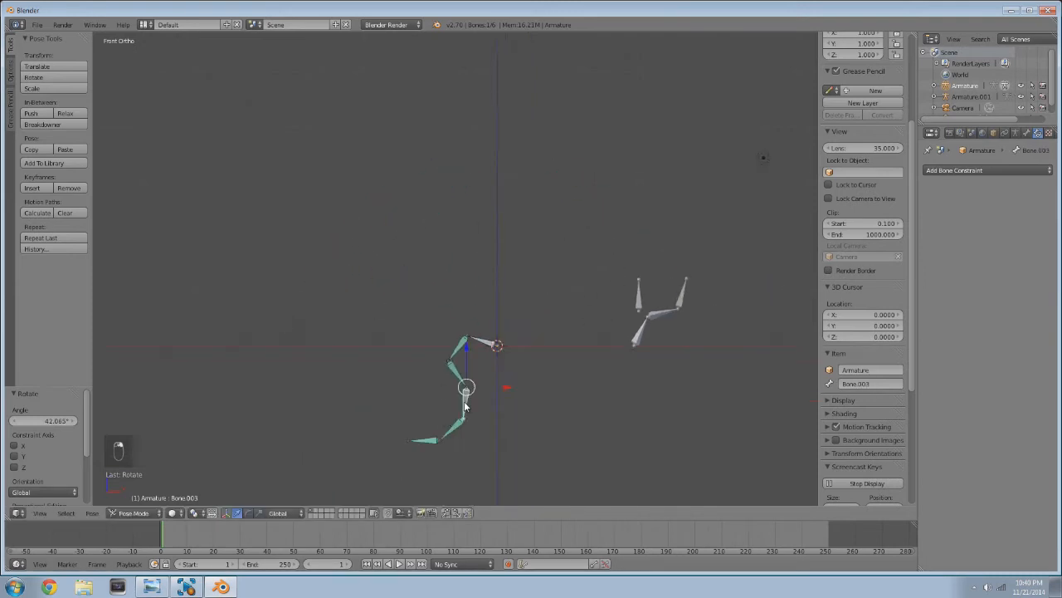
{"action": "key", "text": "r"}
{"action": "left_click", "coordinate": [528, 377]}
{"action": "key", "text": "r"}
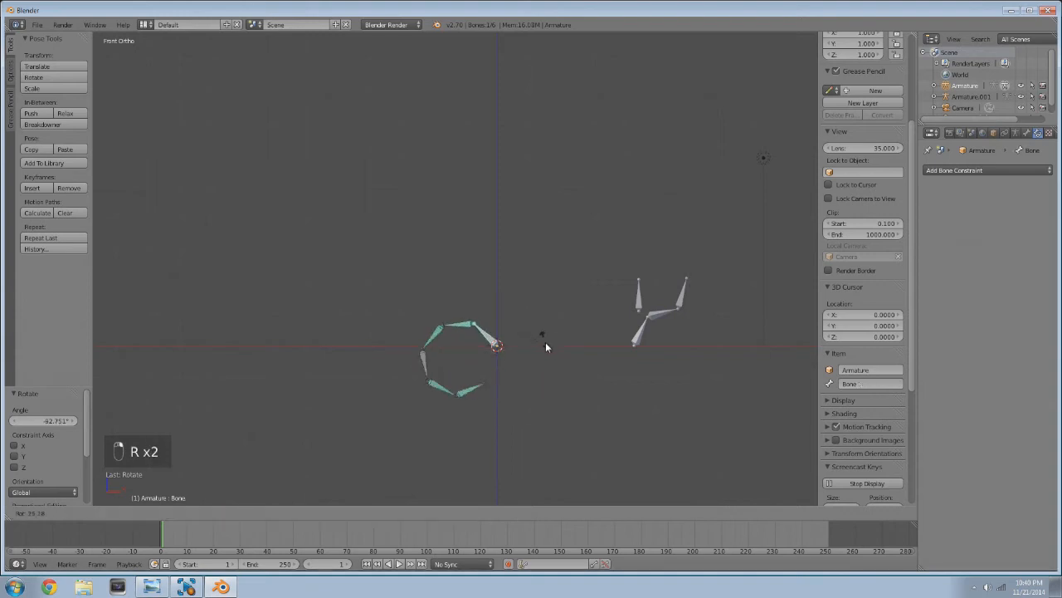
{"action": "left_click", "coordinate": [511, 405]}
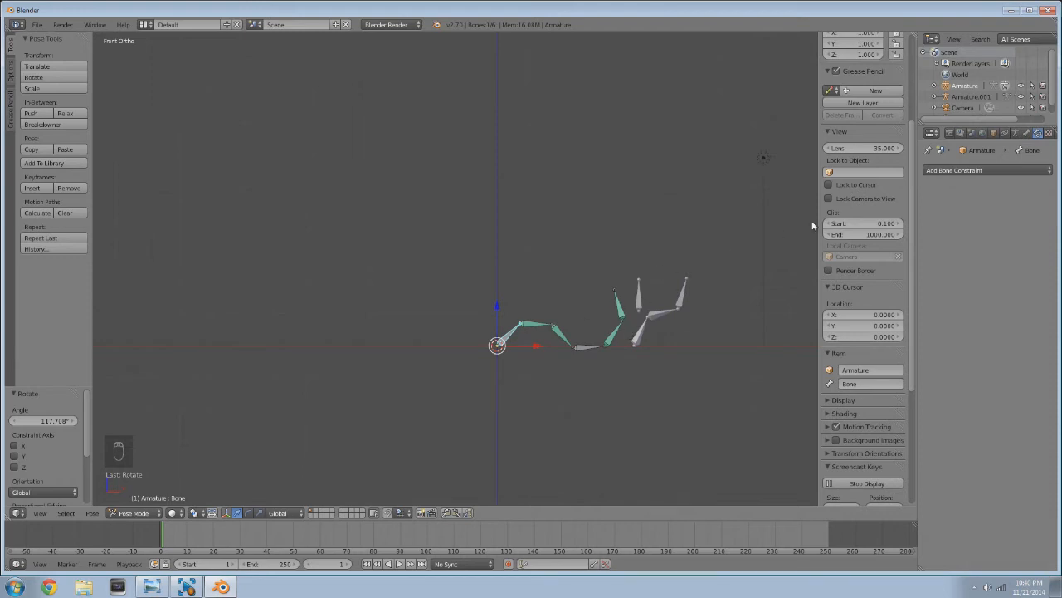
- Delete the six-bone chain armature in Object Mode and select the remaining inverse kinematics armature
{"action": "left_click", "coordinate": [1010, 171]}
{"action": "left_click", "coordinate": [129, 513]}
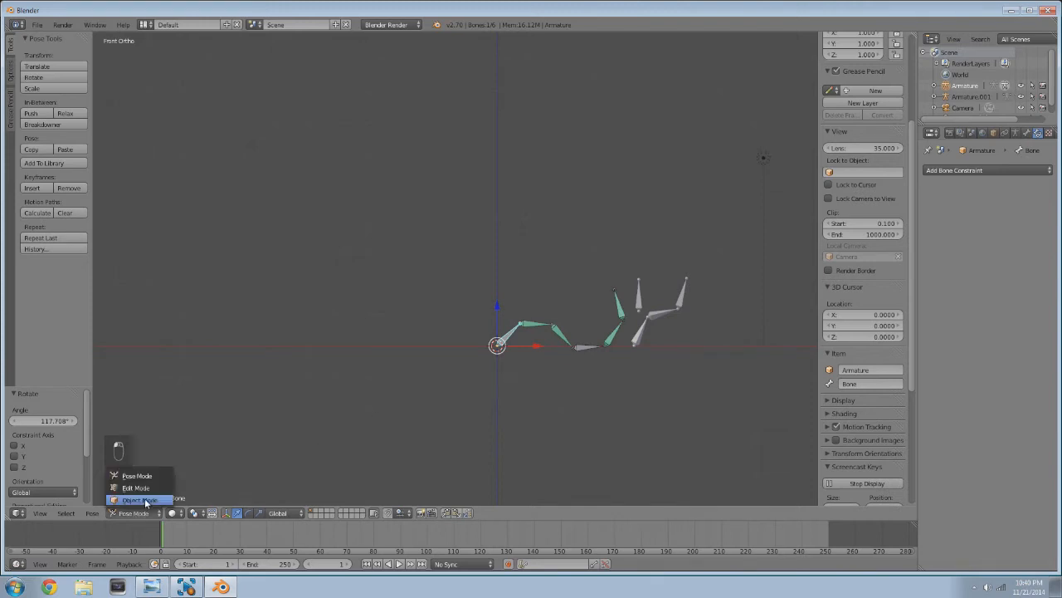
{"action": "left_click", "coordinate": [137, 467]}
{"action": "key", "text": "x"}
{"action": "left_click", "coordinate": [545, 363]}
{"action": "right_click", "coordinate": [682, 307]}
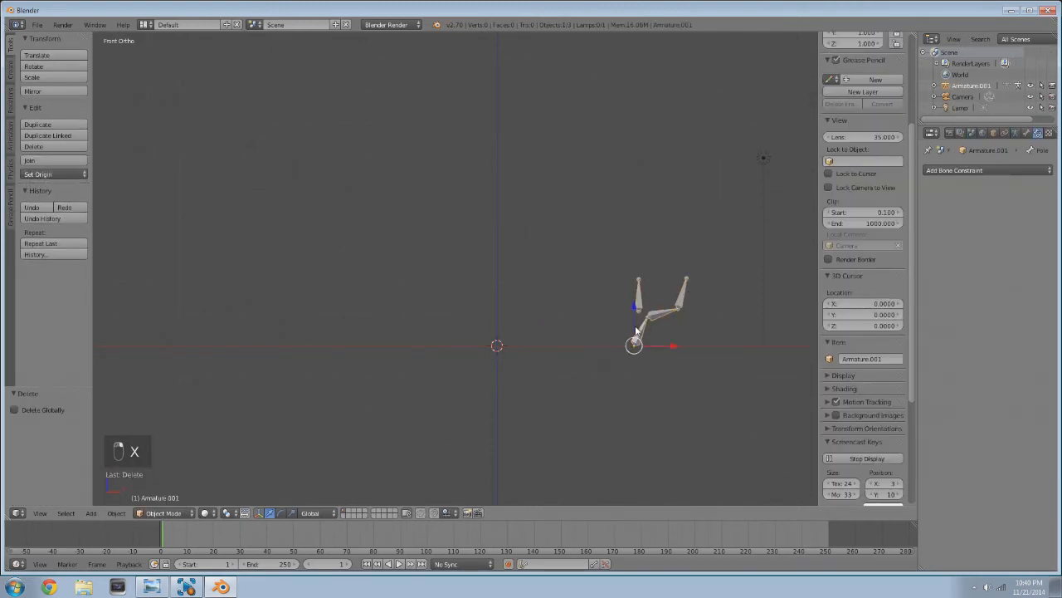
- Duplicate the upper arm, lower arm and hand bones in place in Edit Mode
{"action": "key", "text": "Tab"}
{"action": "scroll", "coordinate": [673, 362], "scroll_direction": "up", "scroll_amount": 2}
{"action": "middle_click_drag", "start_coordinate": [697, 370], "coordinate": [580, 352], "text": "shift"}
{"action": "right_click", "coordinate": [556, 353]}
{"action": "right_click", "coordinate": [606, 355], "text": "shift"}
{"action": "right_click", "coordinate": [662, 358], "text": "shift"}
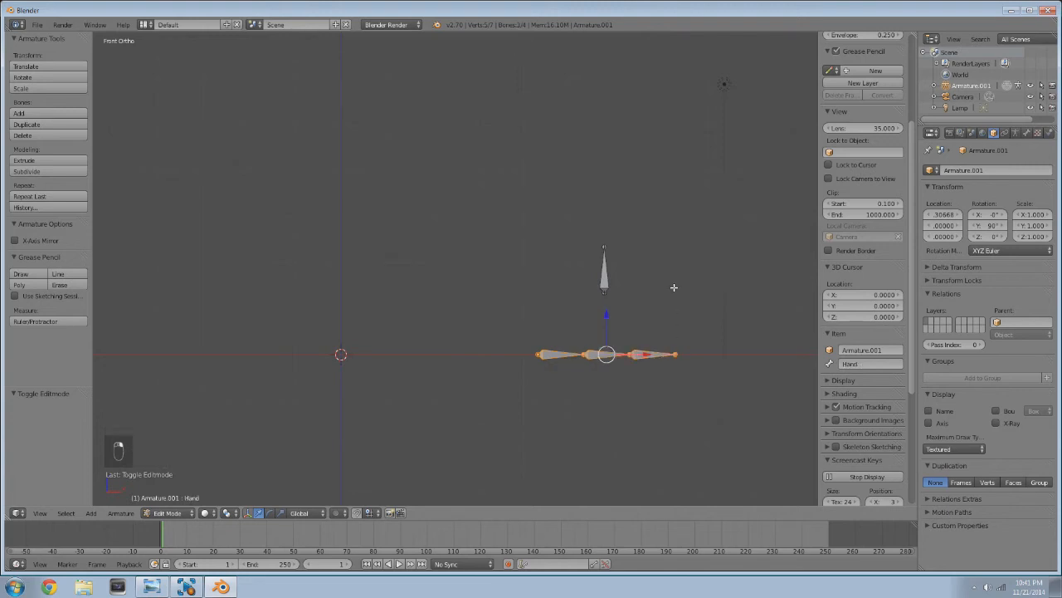
{"action": "key", "text": "shift+d"}
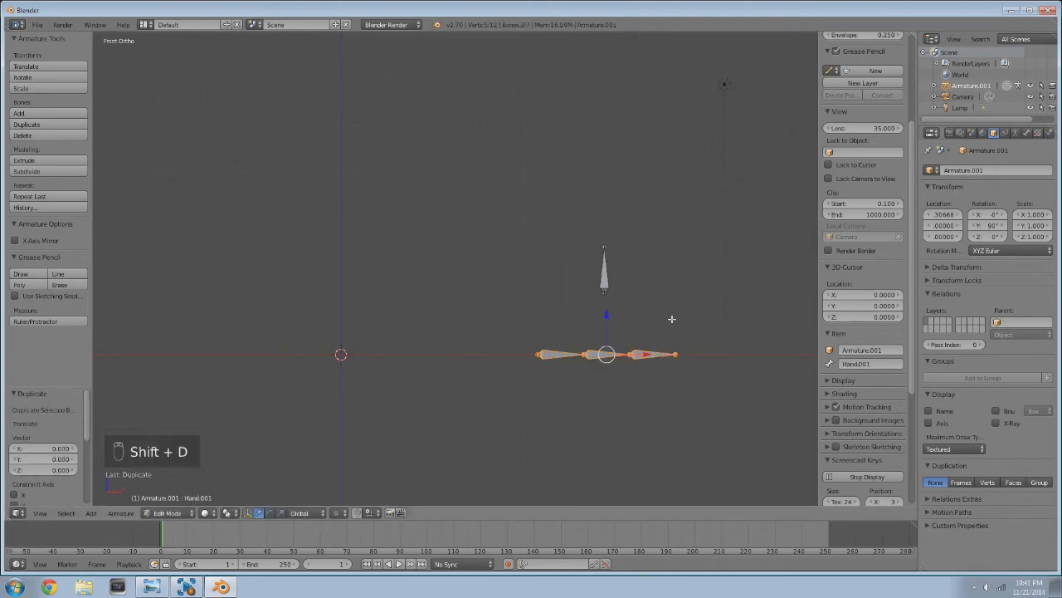
- Rename the duplicated hand bone as Raw Upper Hand
{"action": "left_click", "coordinate": [1027, 133]}
{"action": "left_click", "coordinate": [1000, 169]}
{"action": "key", "text": "BackSpace"}
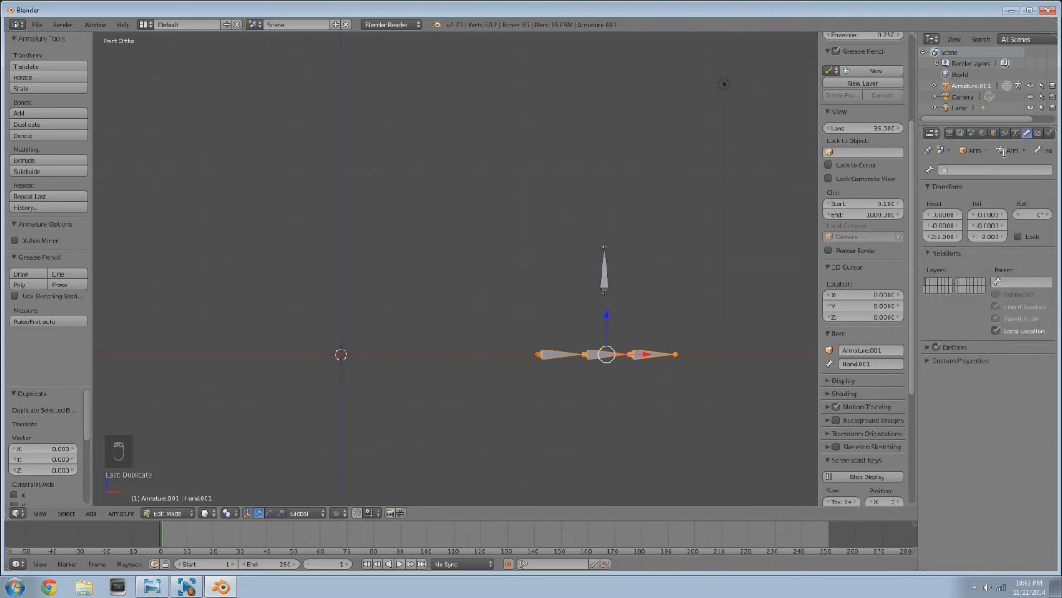
{"action": "type", "text": "Raw Uppe"}
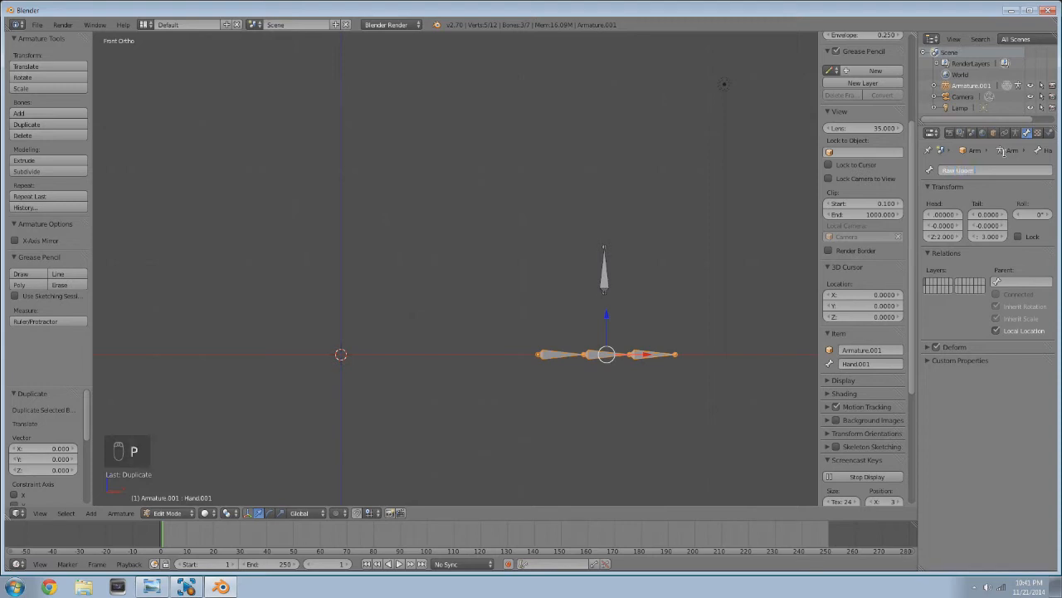
{"action": "type", "text": "r Hand"}
{"action": "key", "text": "Return"}
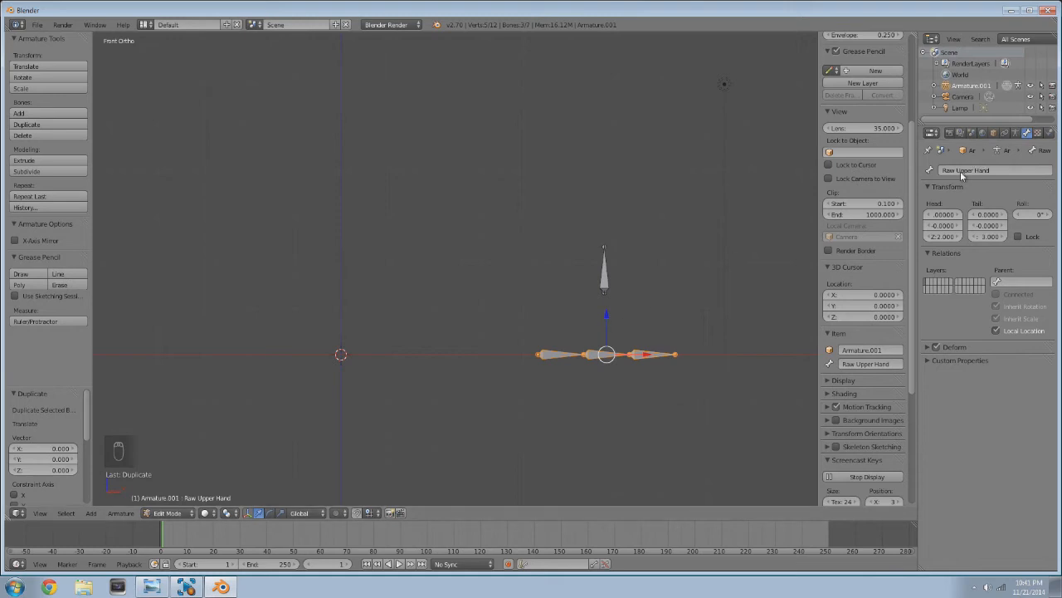
- Rename the duplicated upper arm bone as Raw Upper Arm
{"action": "right_click", "coordinate": [567, 358]}
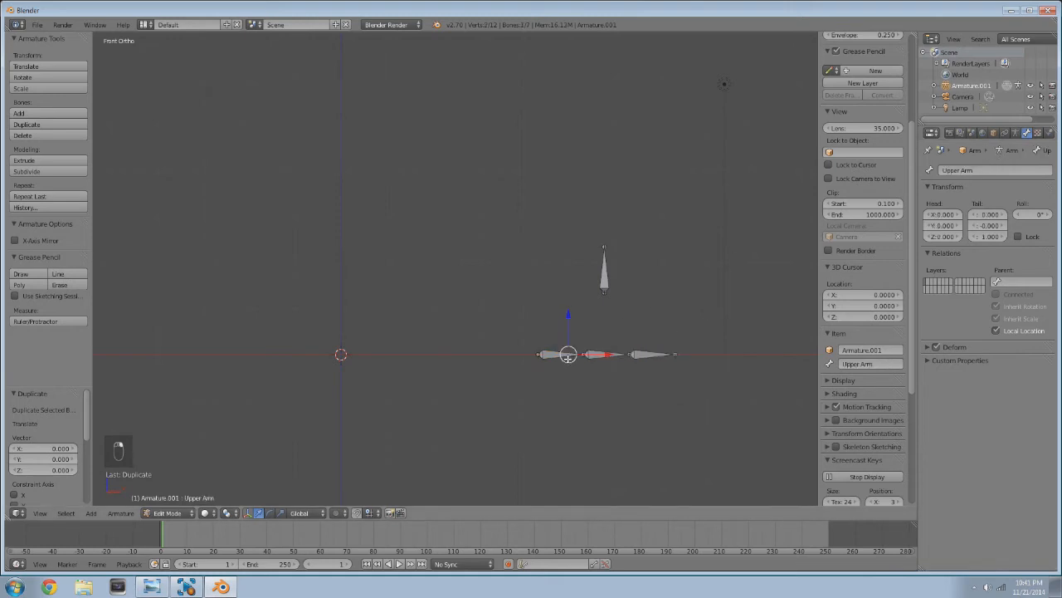
{"action": "right_click", "coordinate": [568, 354]}
{"action": "right_click", "coordinate": [568, 355]}
{"action": "right_click", "coordinate": [568, 356]}
{"action": "key", "text": "BackSpace"}
{"action": "type", "text": "Bone Upper Arm"}
{"action": "key", "text": "Return"}
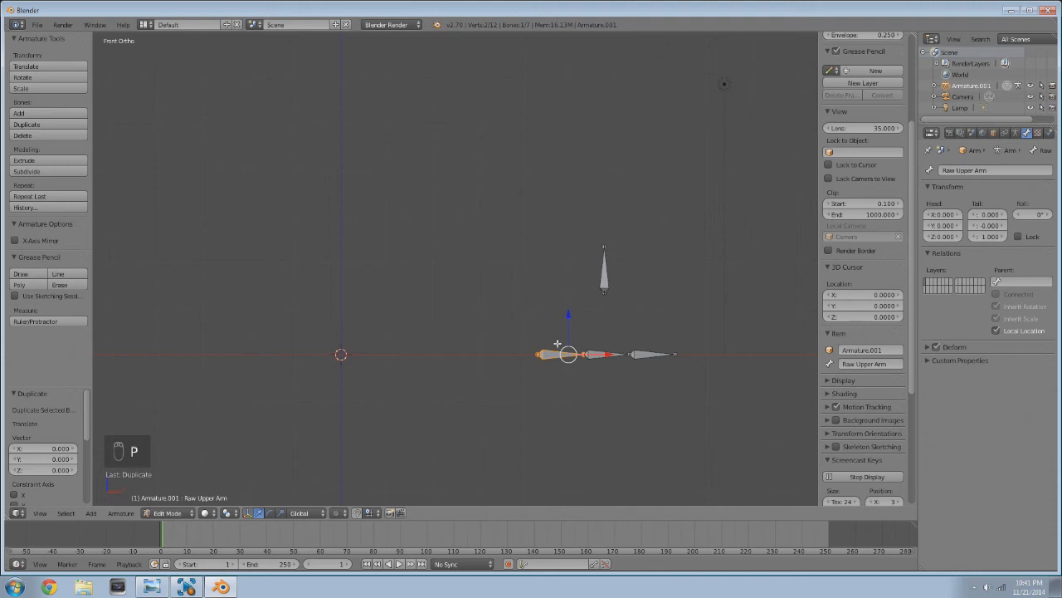
- Rename the duplicated lower arm bone as Raw Lower Arm
{"action": "right_click", "coordinate": [599, 355]}
{"action": "left_click", "coordinate": [998, 170]}
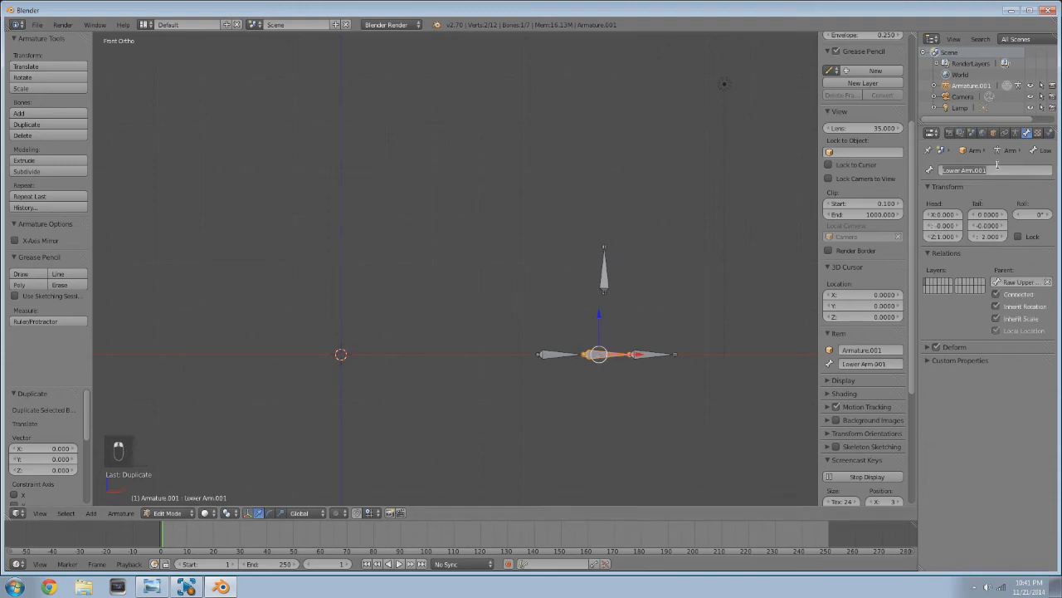
{"action": "key", "text": "BackSpace"}
{"action": "type", "text": "Raw Lower"}
{"action": "key", "text": "BackSpace"}
{"action": "key", "text": "BackSpace"}
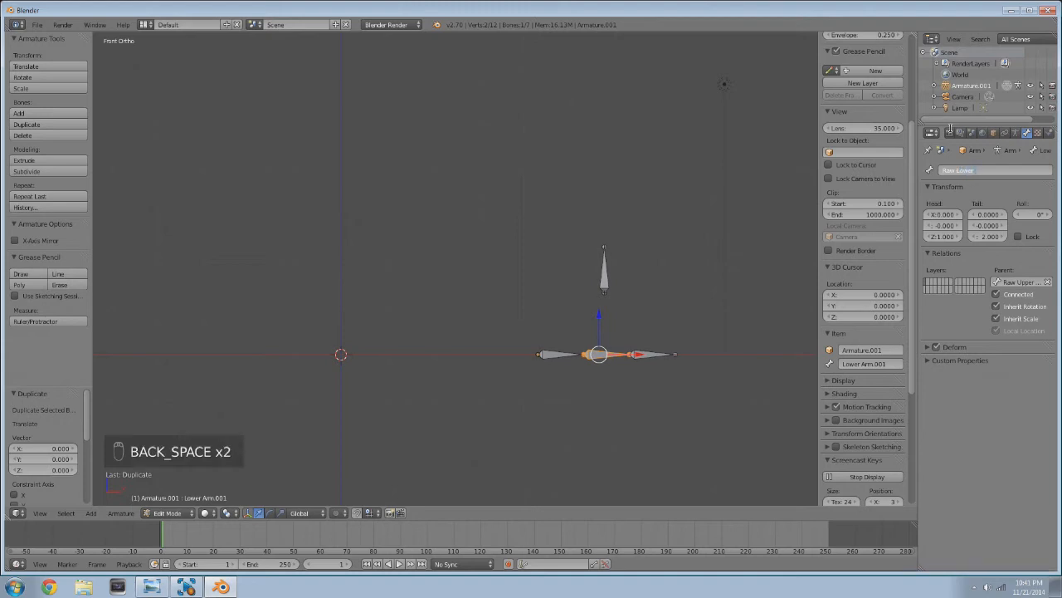
- Correct the duplicated hand bone's name to Raw Hand
{"action": "right_click", "coordinate": [652, 355]}
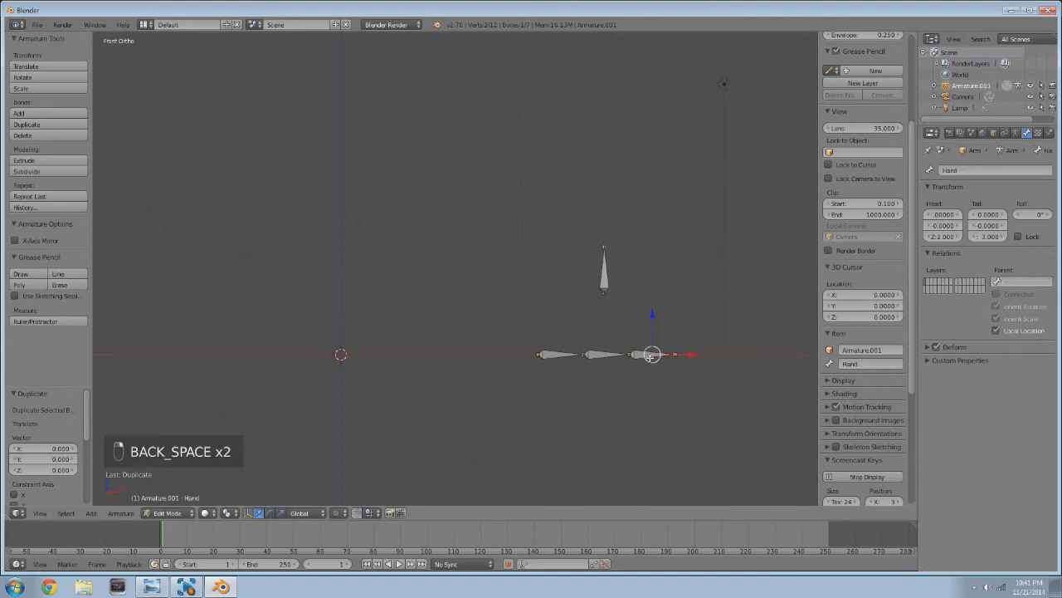
{"action": "right_click", "coordinate": [652, 354]}
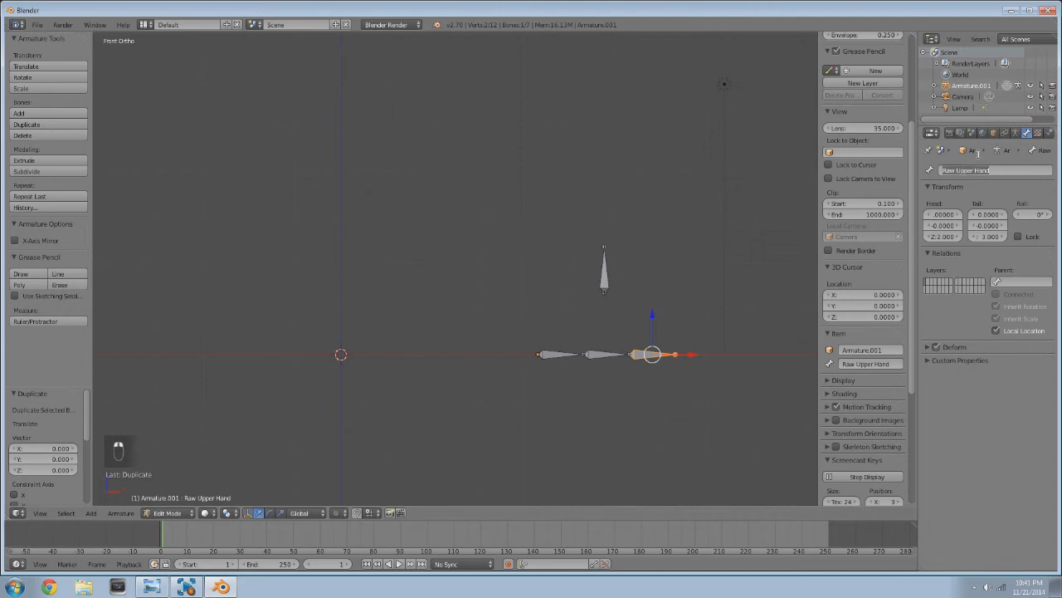
{"action": "type", "text": "Raw Hand"}
{"action": "key", "text": "Return"}
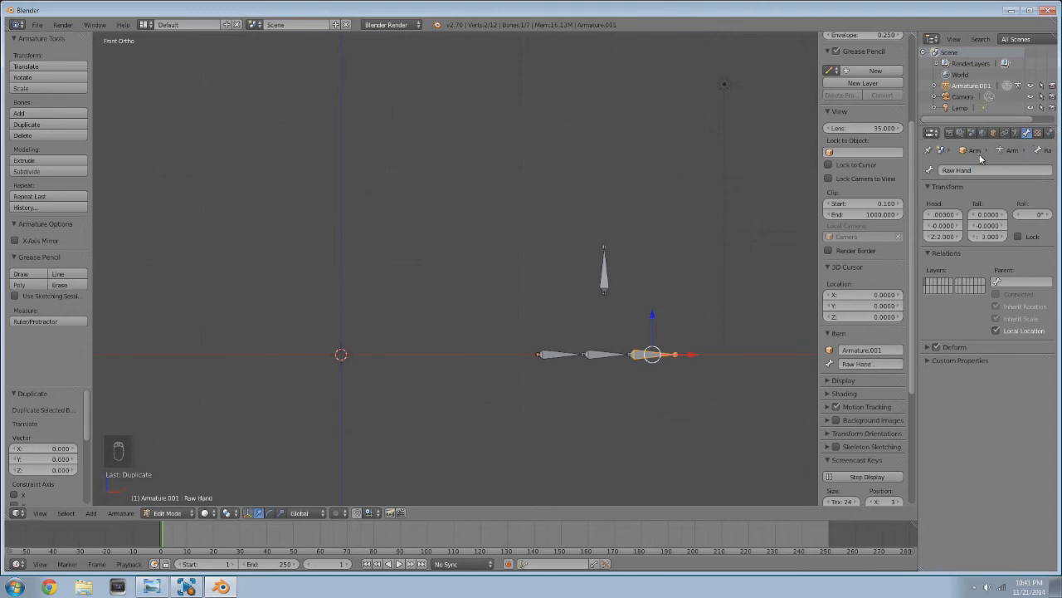
- Select the original Upper Arm, Lower Arm and Hand bones together, excluding the overlapping Raw copies
{"action": "right_click", "coordinate": [604, 359]}
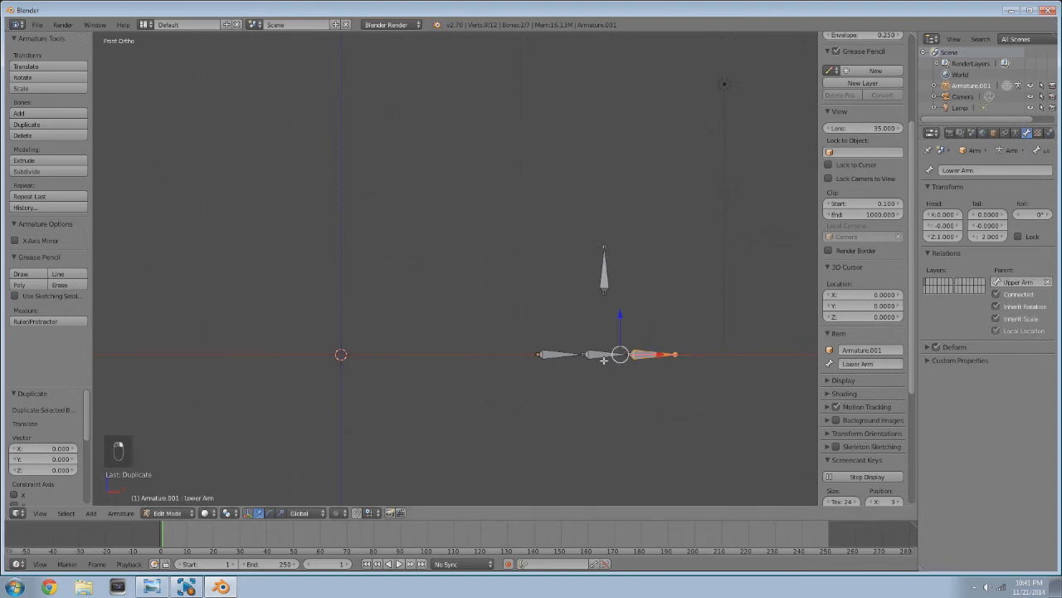
{"action": "right_click", "coordinate": [559, 355]}
{"action": "right_click", "coordinate": [605, 355]}
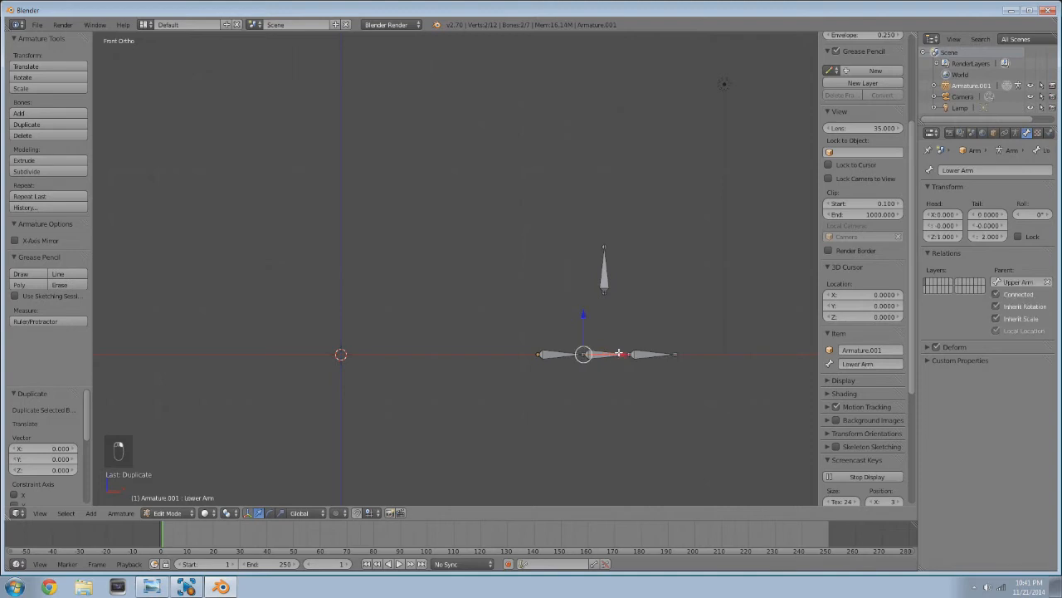
{"action": "right_click", "coordinate": [647, 355]}
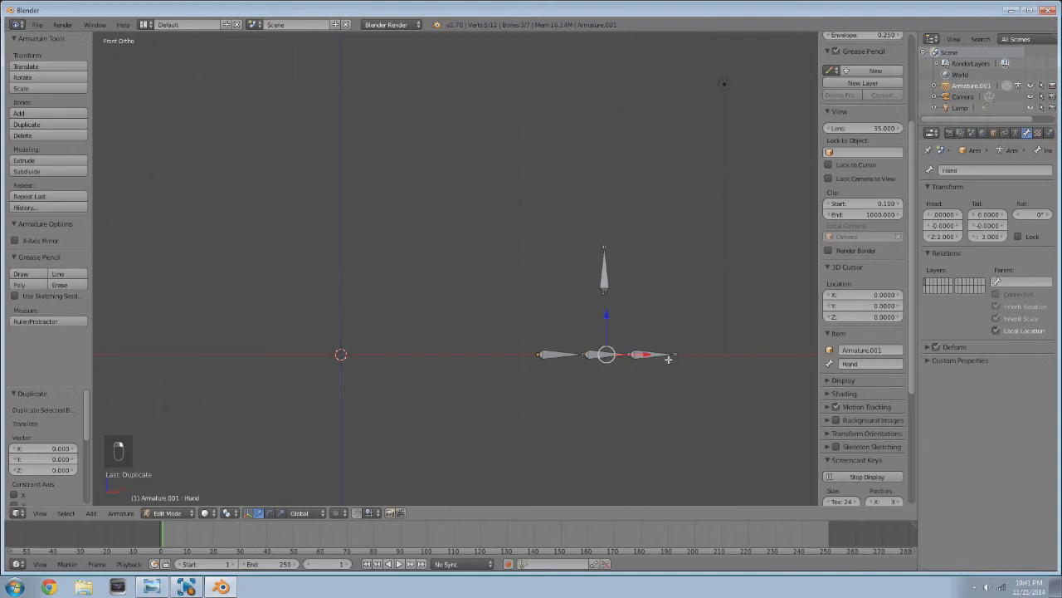
{"action": "key", "text": "ctrl+z"}
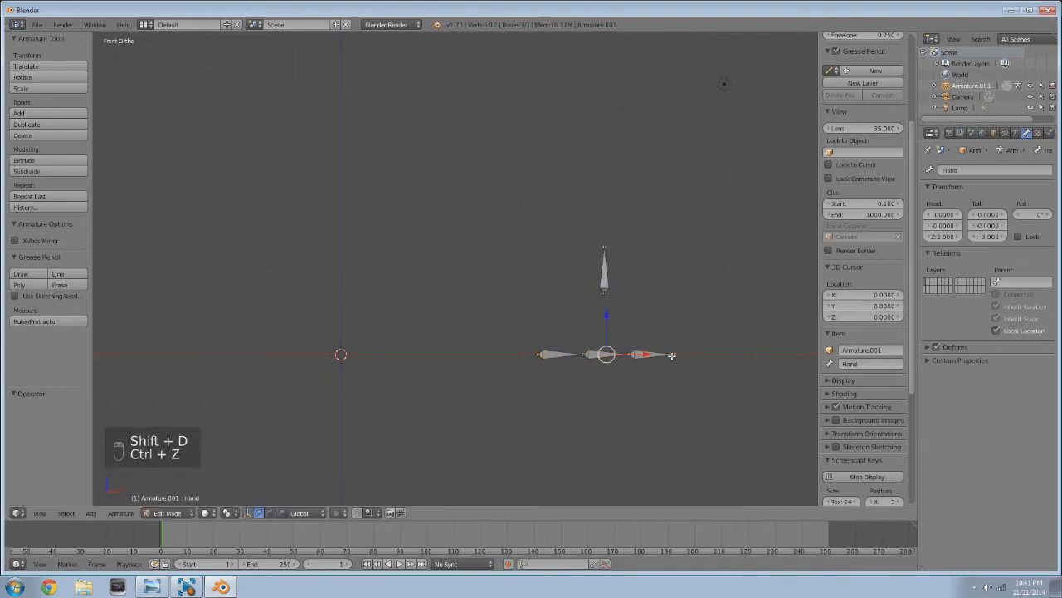
- Try to move the three original arm bones about 1.29 units below the Raw copies
{"action": "key", "text": "g"}
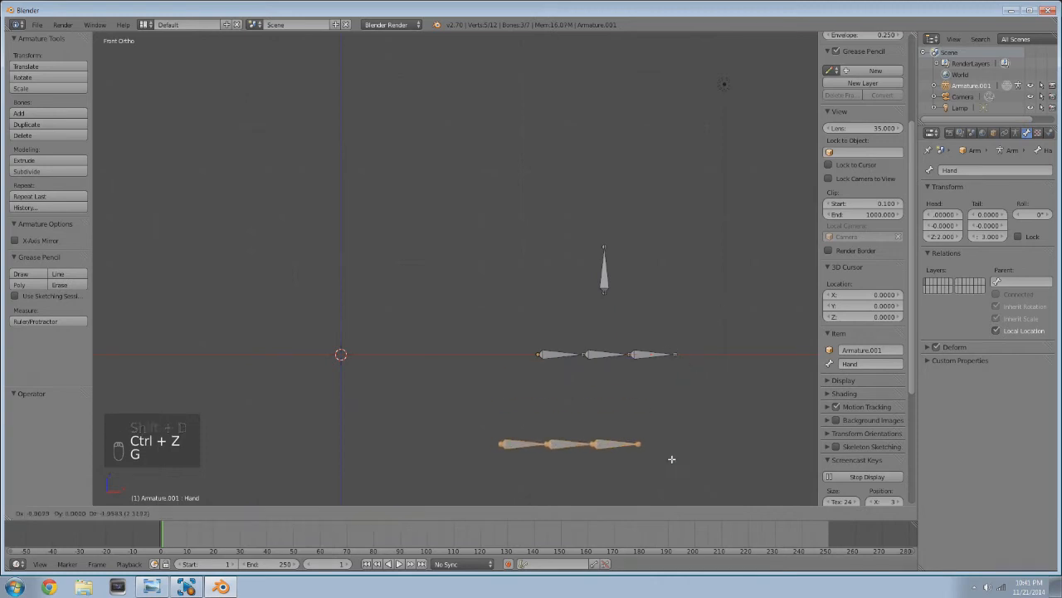
{"action": "left_click", "coordinate": [693, 438]}
{"action": "right_click", "coordinate": [608, 361]}
{"action": "key", "text": "g"}
{"action": "right_click", "coordinate": [616, 404]}
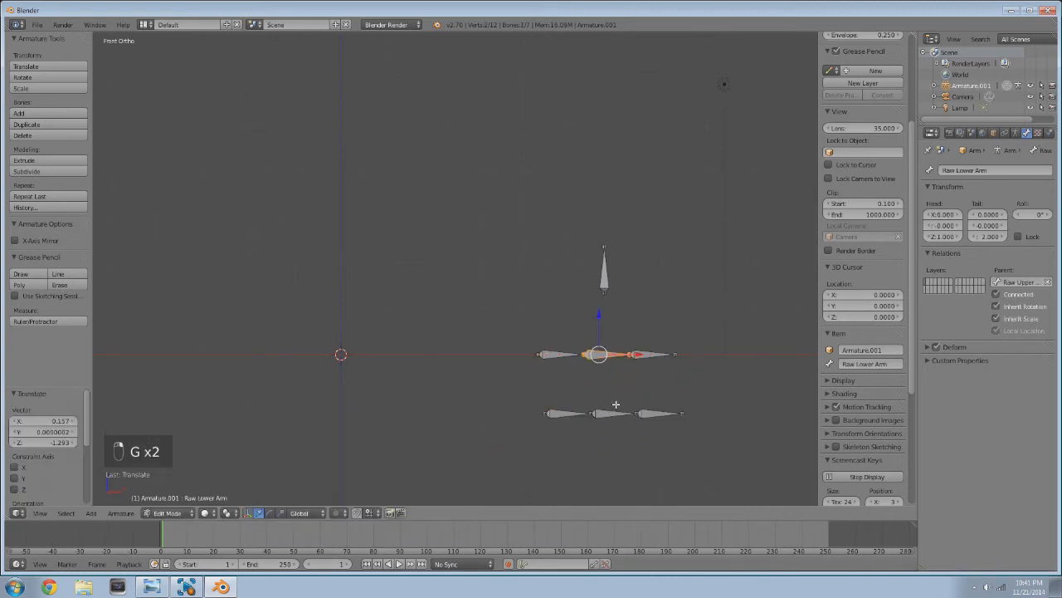
{"action": "key", "text": "ctrl+z"}
{"action": "key", "text": "ctrl+z"}
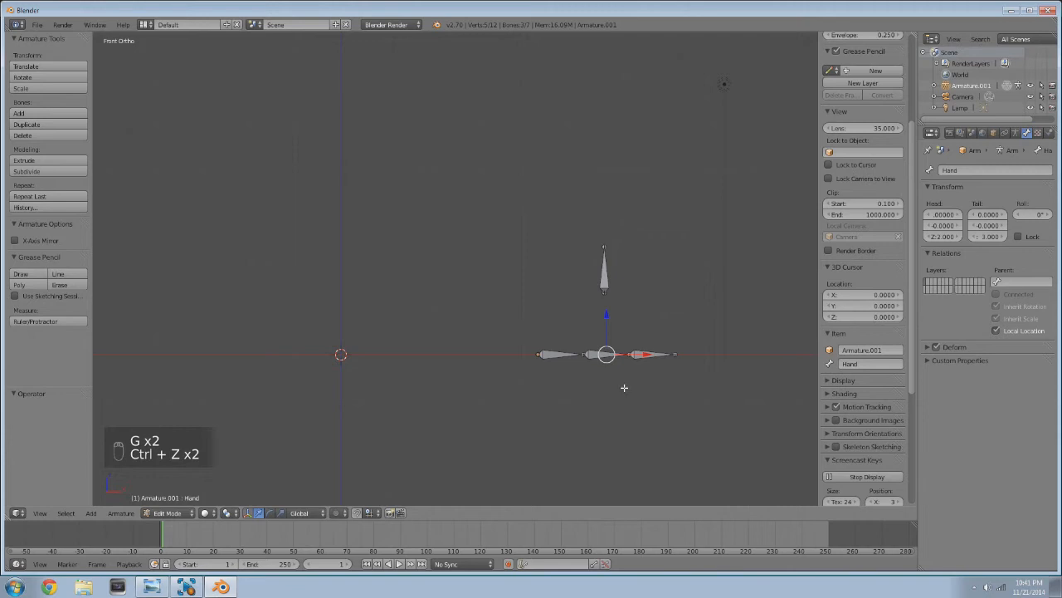
- Duplicate the original Upper Arm, Lower Arm and Hand bones in place to make a third overlapping chain
{"action": "key", "text": "shift+d"}
{"action": "right_click", "coordinate": [636, 375]}
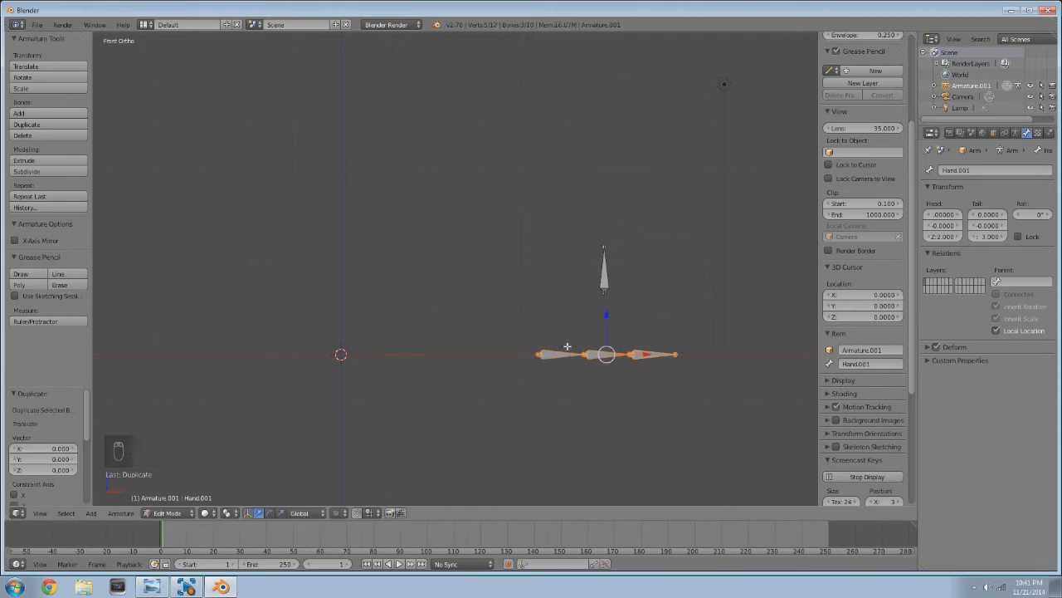
{"action": "left_click", "coordinate": [986, 172]}
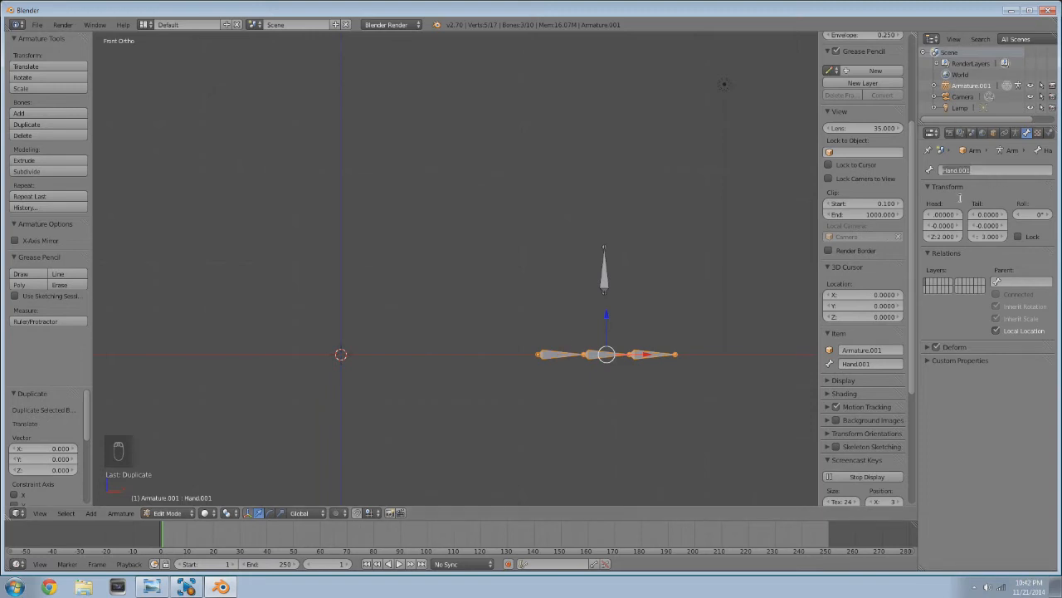
- Hide the overlapping Raw Upper Arm bone, the Lower Arm bone and one of the stacked hand bones
{"action": "right_click", "coordinate": [558, 354]}
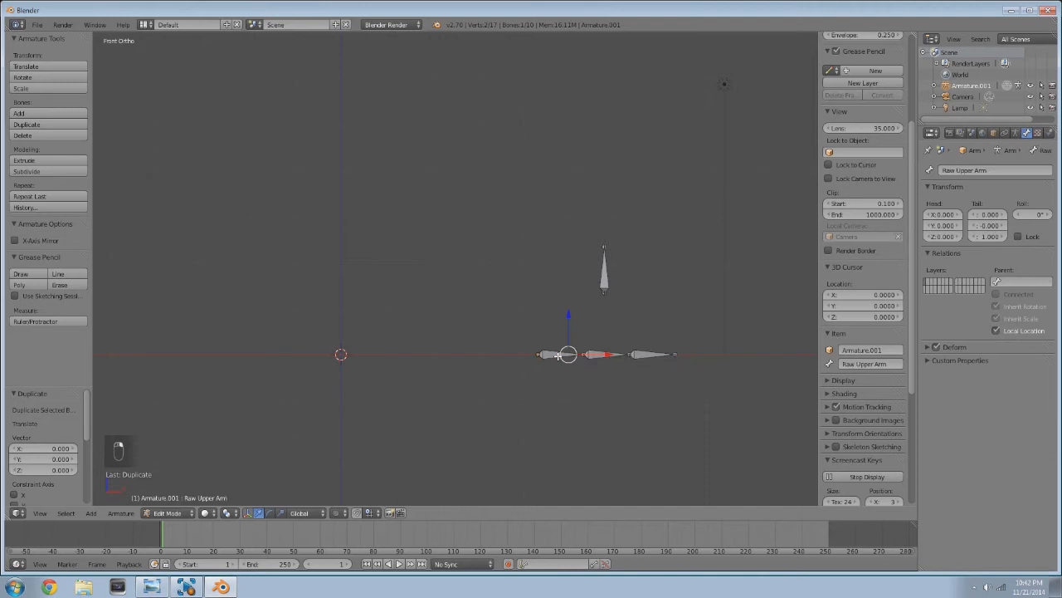
{"action": "scroll", "coordinate": [561, 355], "scroll_direction": "up", "scroll_amount": 2}
{"action": "key", "text": "h"}
{"action": "right_click", "coordinate": [664, 392]}
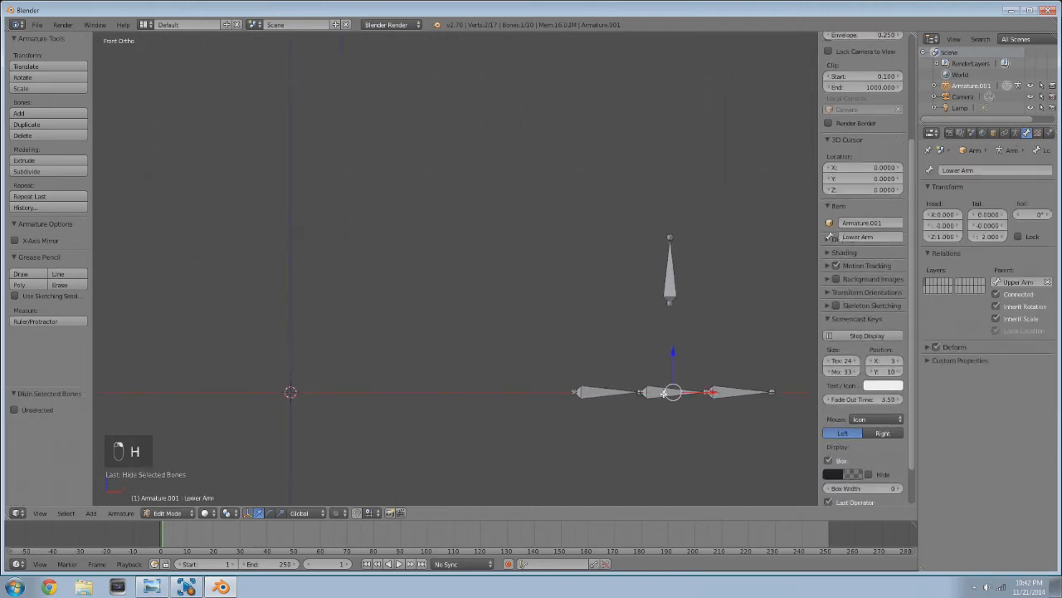
{"action": "key", "text": "h"}
{"action": "right_click", "coordinate": [738, 393]}
{"action": "key", "text": "h"}
- Rename the newly duplicated upper arm bone, Upper Arm.001, as Fk Upper Arm
{"action": "right_click", "coordinate": [604, 401]}
{"action": "right_click", "coordinate": [593, 387]}
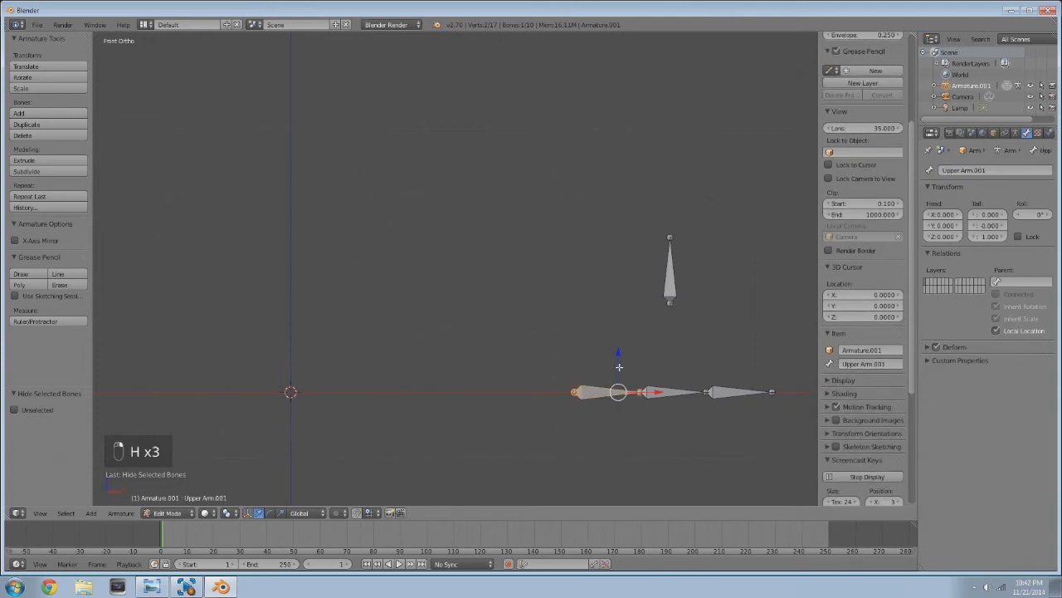
{"action": "left_click", "coordinate": [996, 171]}
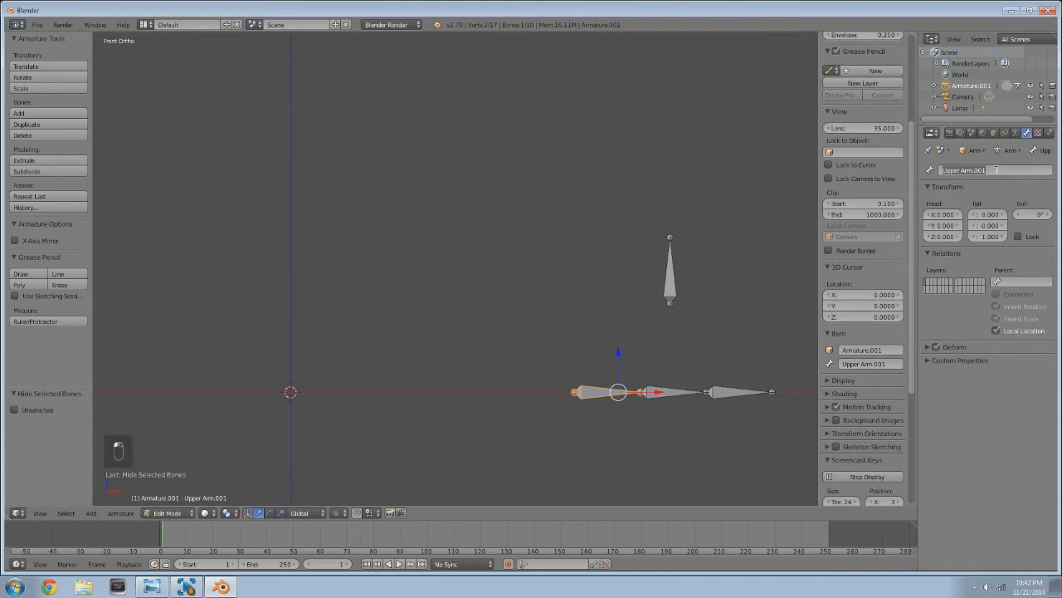
{"action": "key", "text": "BackSpace"}
{"action": "type", "text": "pper"}
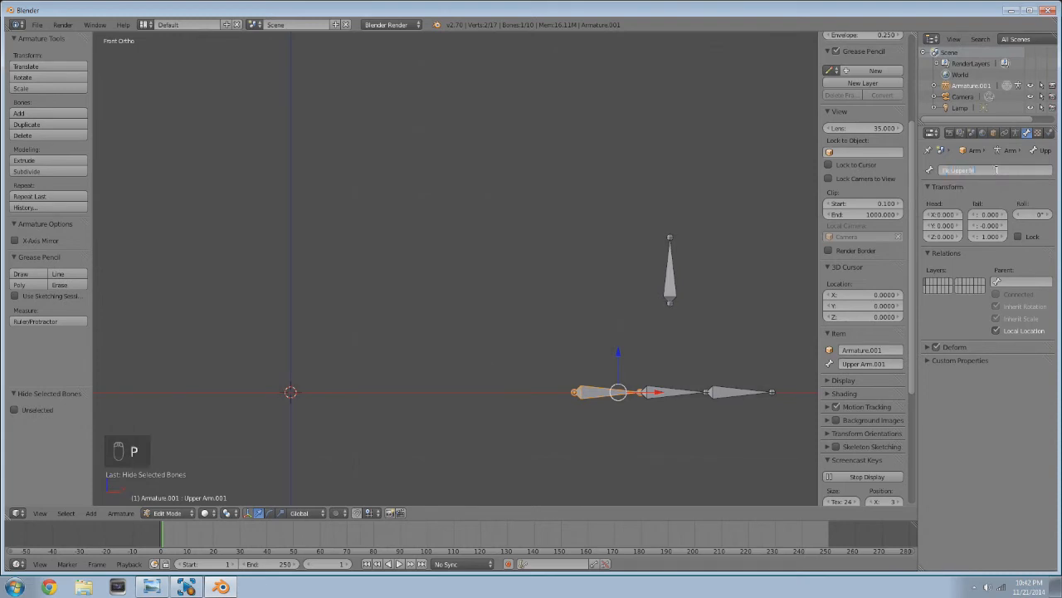
{"action": "type", "text": "k Upper Arm"}
{"action": "key", "text": "Return"}
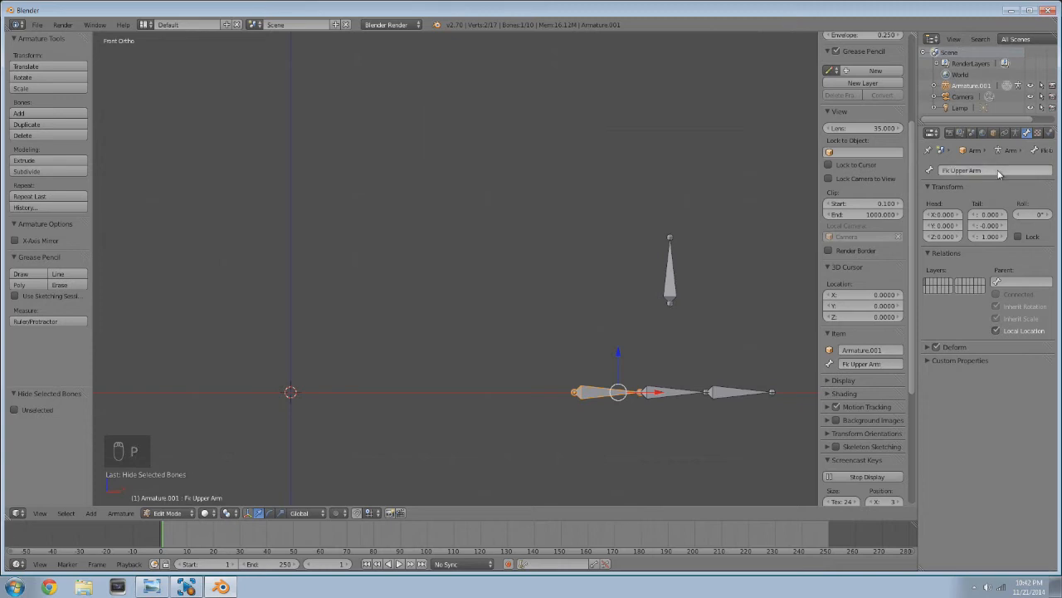
- Rename the newly duplicated lower arm bone, Lower Arm.001, as Fk Lower Arm
{"action": "right_click", "coordinate": [655, 391]}
{"action": "left_click", "coordinate": [993, 171]}
{"action": "type", "text": "Fk"}
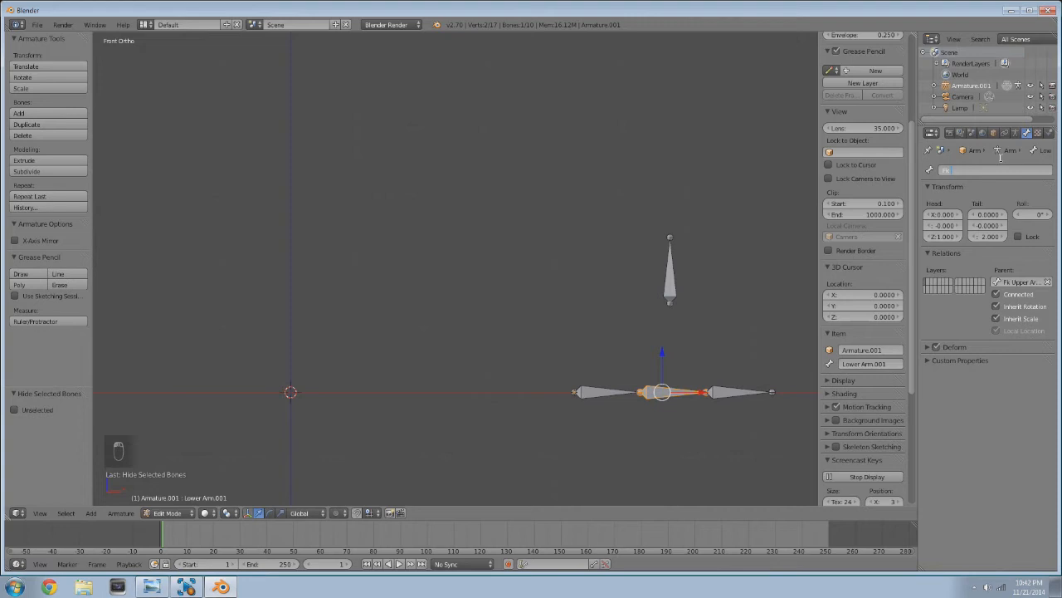
{"action": "type", "text": " Lower Arm"}
{"action": "key", "text": "Return"}
- Rename the duplicated hand bone, Hand.001, as Fk Hand and reveal all hidden bones
{"action": "right_click", "coordinate": [733, 392]}
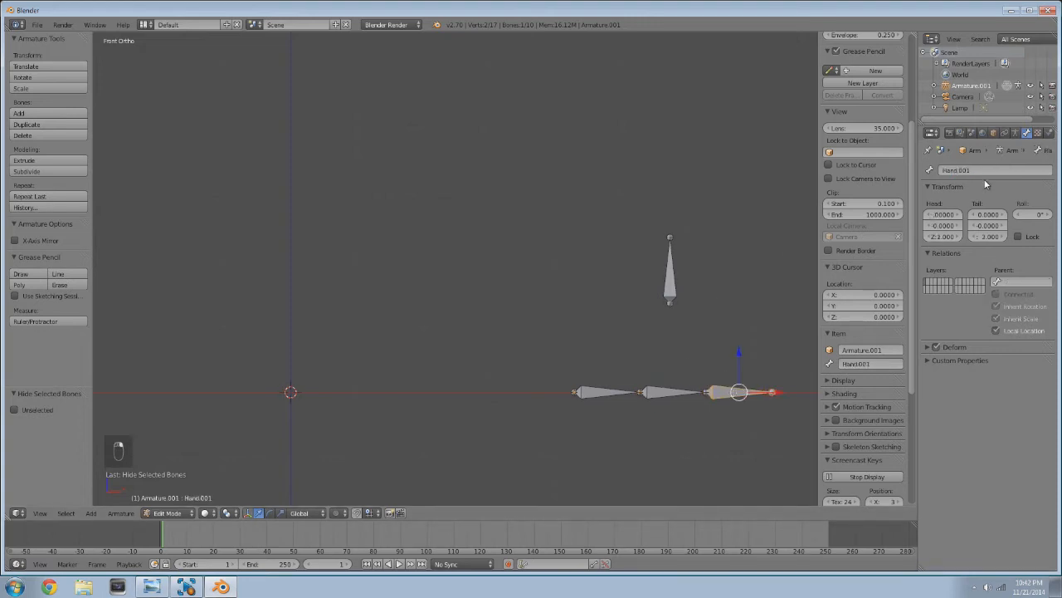
{"action": "left_click", "coordinate": [989, 171]}
{"action": "type", "text": "Fk Hand"}
{"action": "key", "text": "Return"}
{"action": "key", "text": "alt+h"}
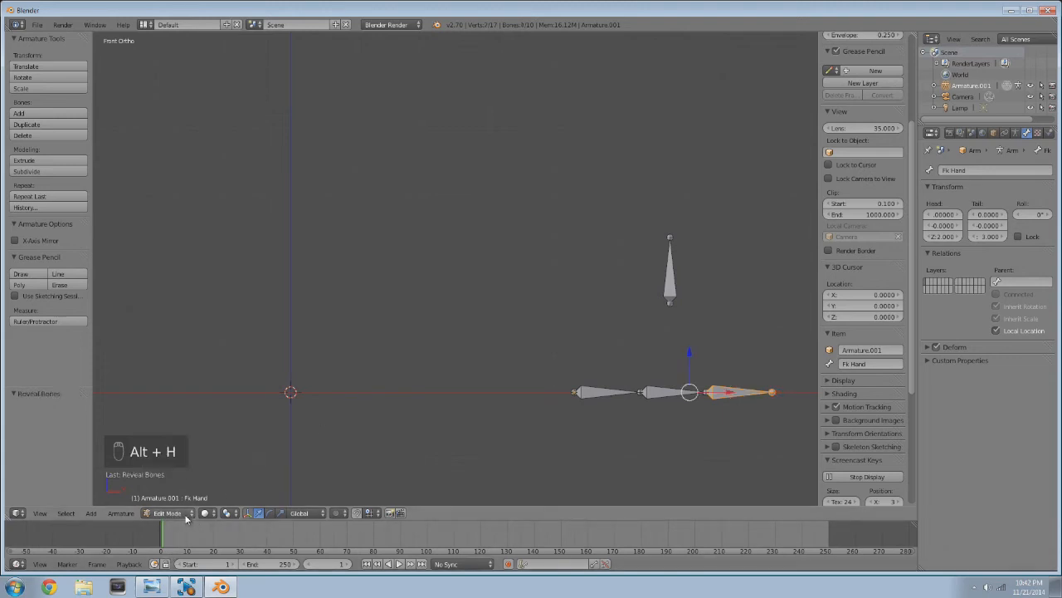
- Rename the original upper arm bone as IK Upper Arm
{"action": "right_click", "coordinate": [608, 397]}
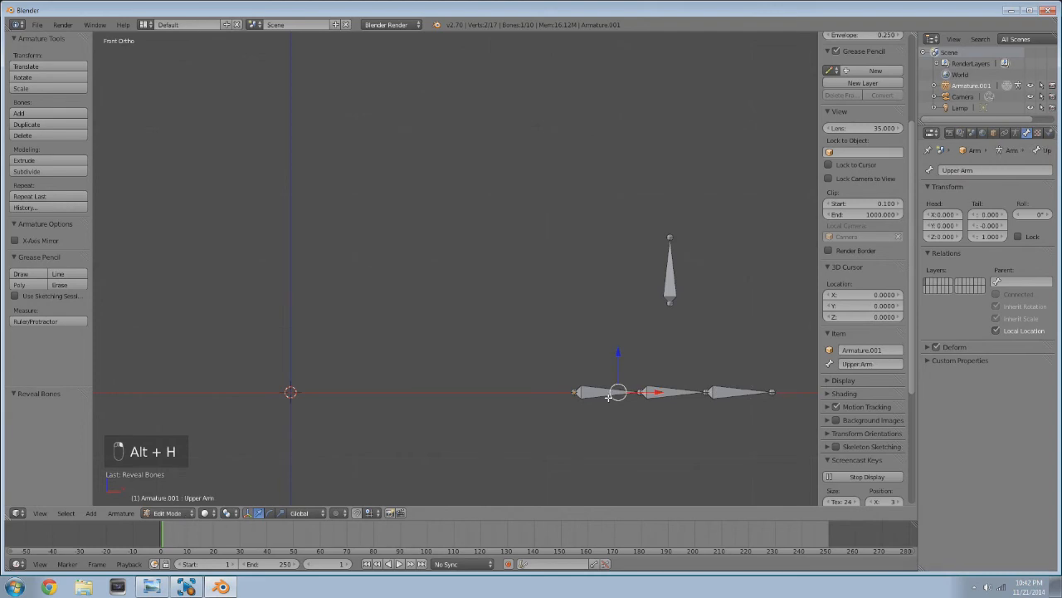
{"action": "left_click", "coordinate": [973, 172]}
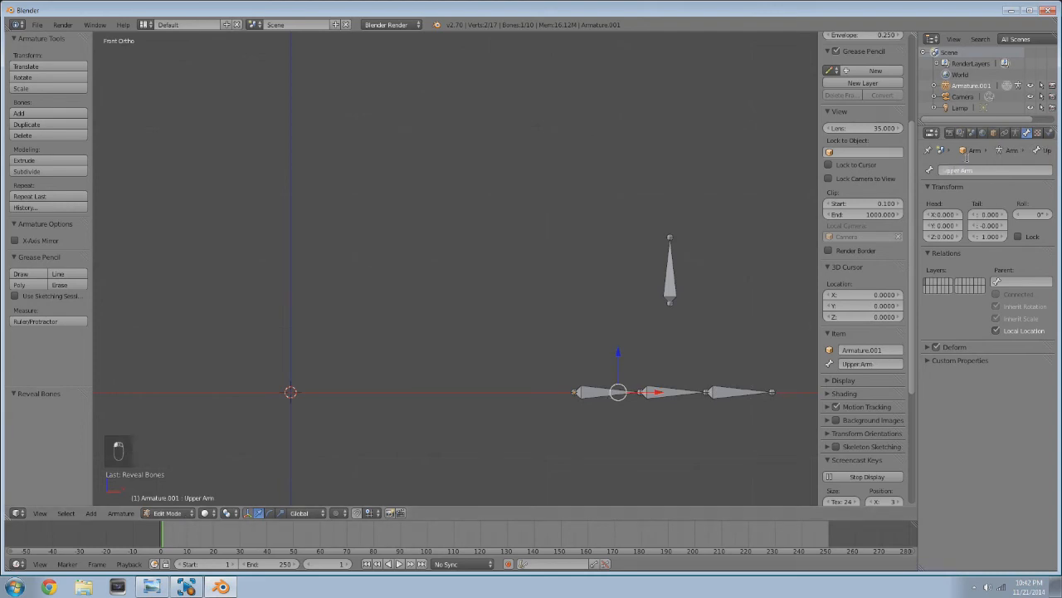
{"action": "key", "text": "Home"}
{"action": "type", "text": "Ik"}
{"action": "key", "text": "Return"}
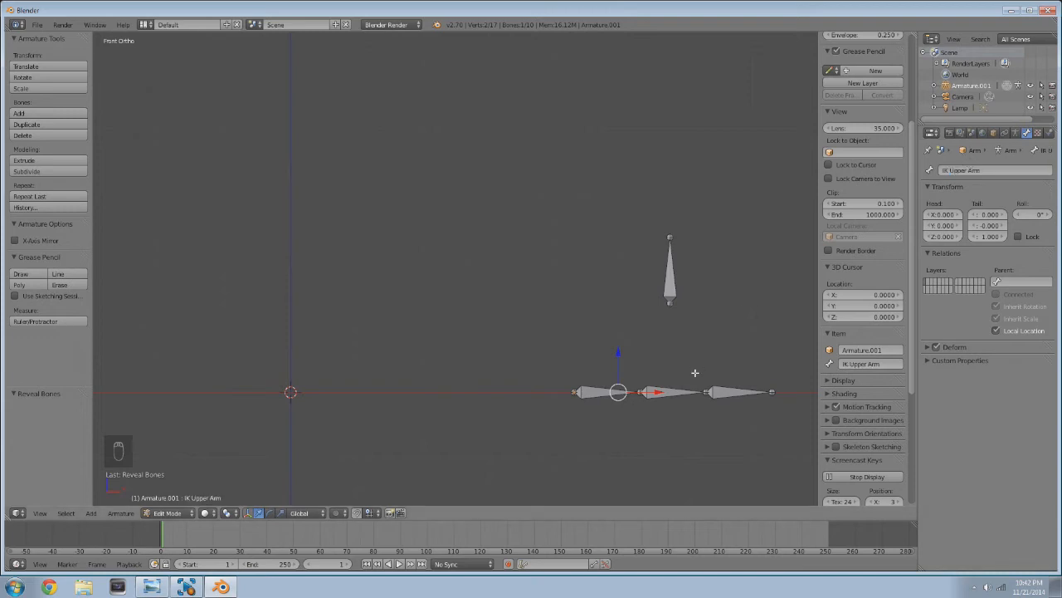
- Rename the original lower arm bone as Ik Lower Arm
{"action": "right_click", "coordinate": [660, 391]}
{"action": "left_click", "coordinate": [971, 171]}
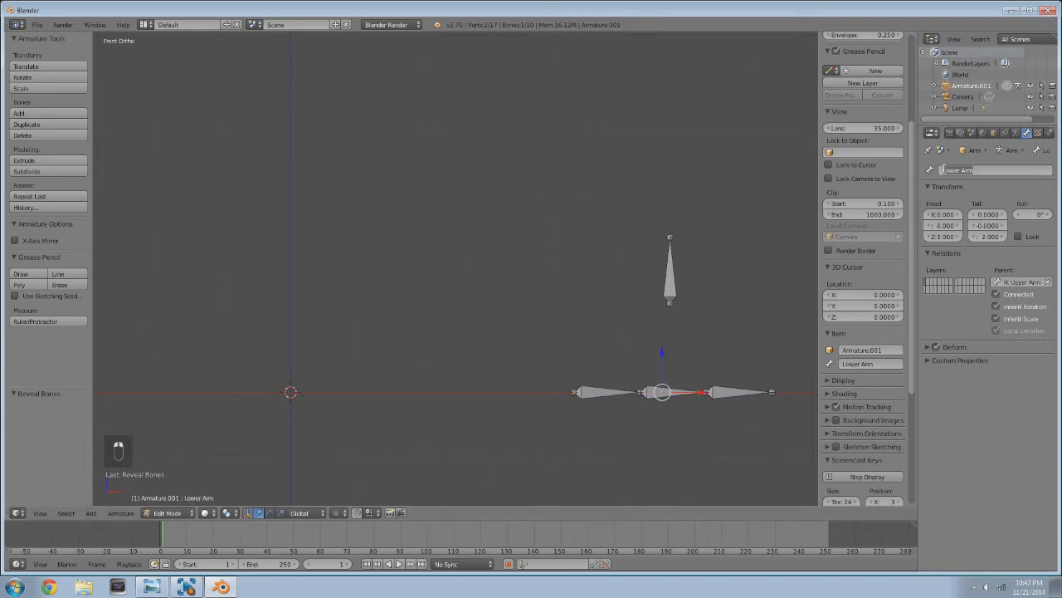
{"action": "type", "text": "Ik"}
{"action": "key", "text": "BackSpace"}
{"action": "key", "text": "Return"}
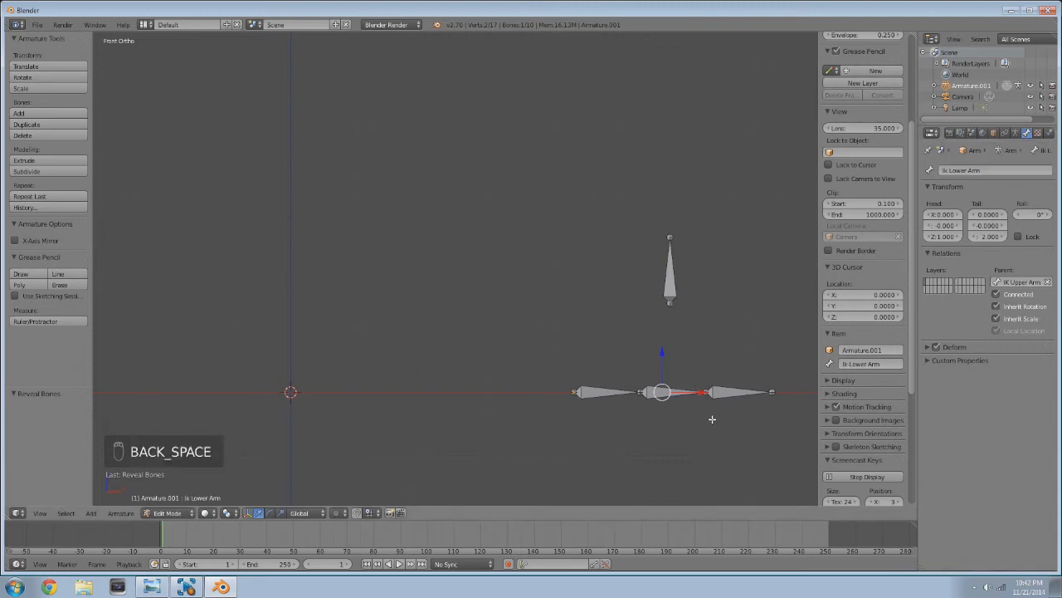
- Rename the original hand bone as Ik Hand
{"action": "right_click", "coordinate": [723, 396]}
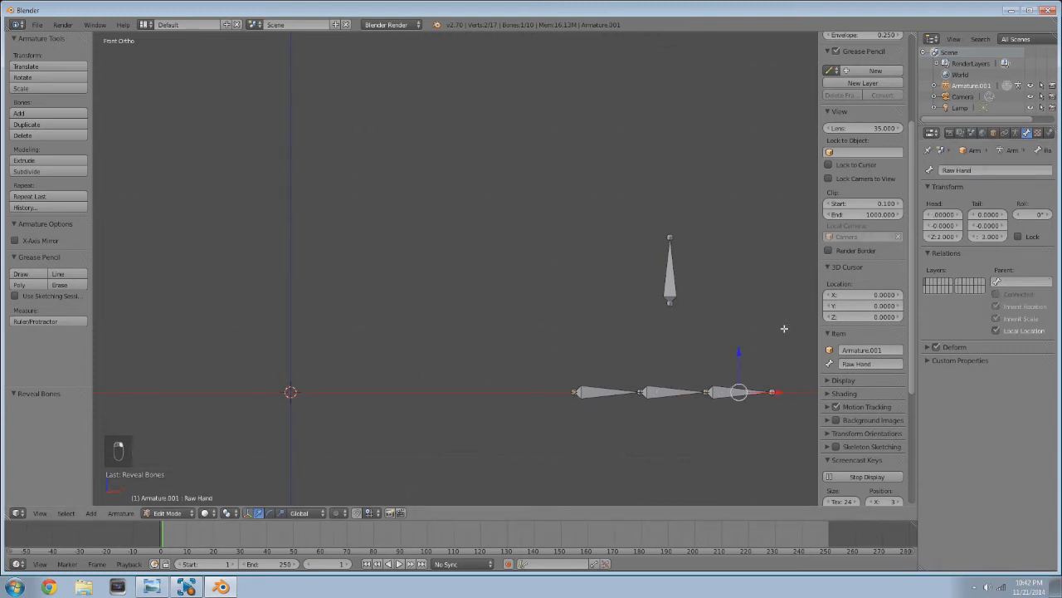
{"action": "right_click", "coordinate": [731, 399]}
{"action": "left_click", "coordinate": [945, 171]}
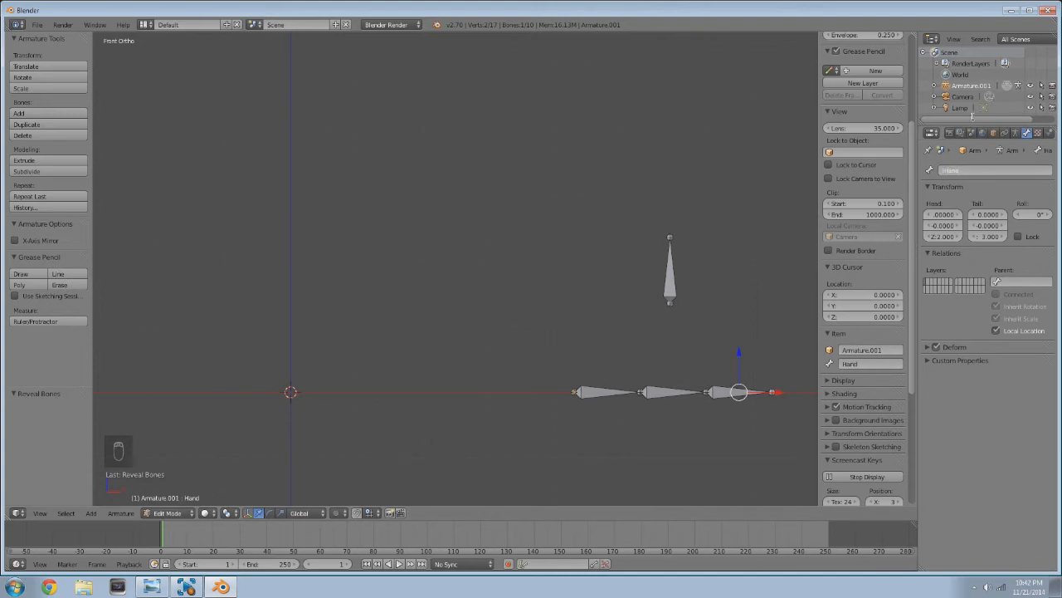
{"action": "type", "text": "Ik"}
{"action": "key", "text": "Return"}
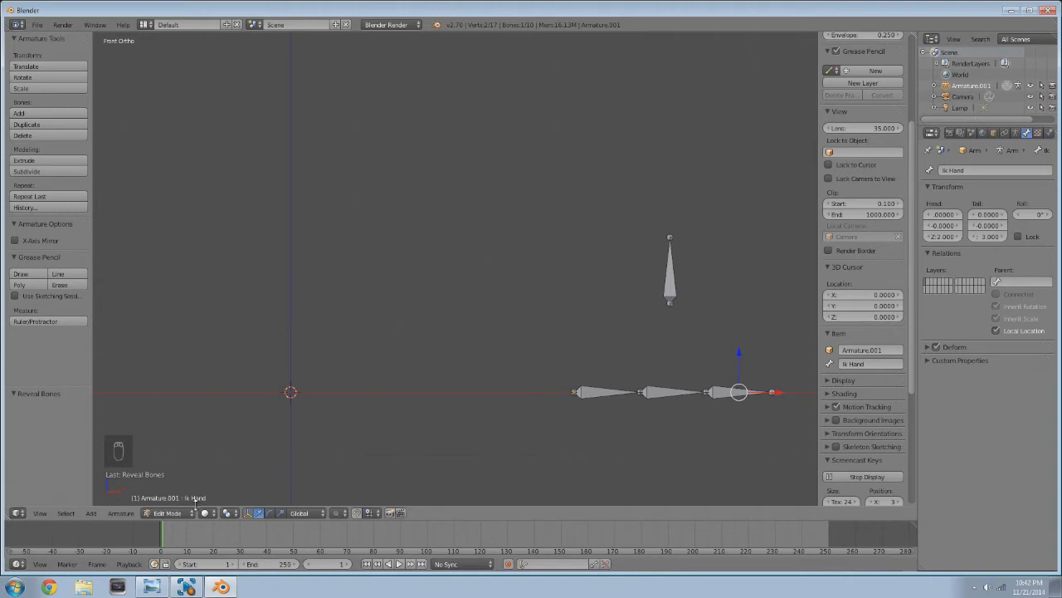
- Switch the armature to Pose Mode and try rotating the Raw Upper Arm bone
{"action": "left_click", "coordinate": [169, 513]}
{"action": "left_click", "coordinate": [184, 475]}
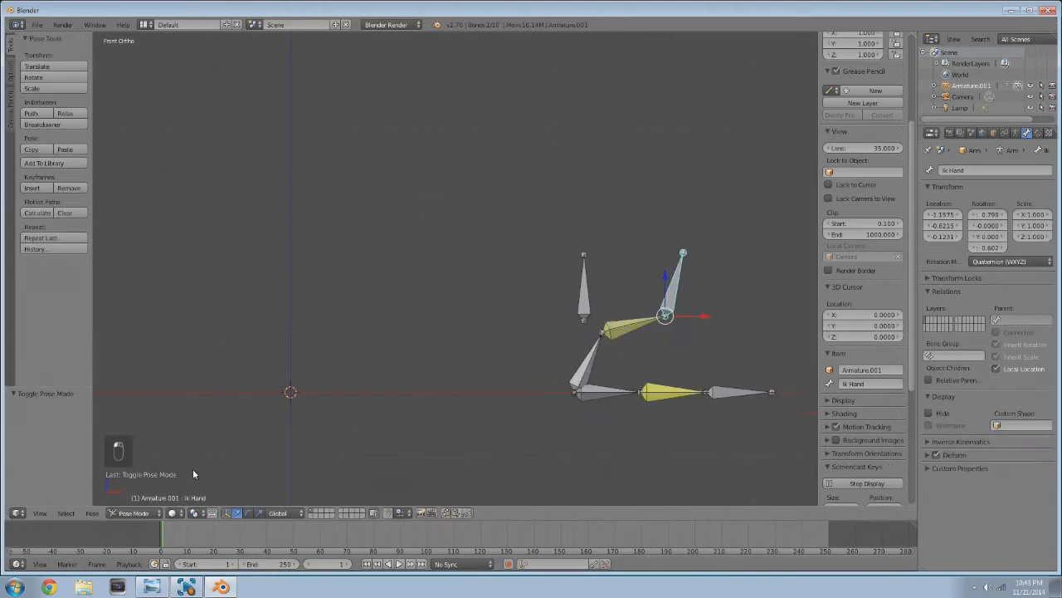
{"action": "right_click", "coordinate": [621, 389]}
{"action": "key", "text": "r"}
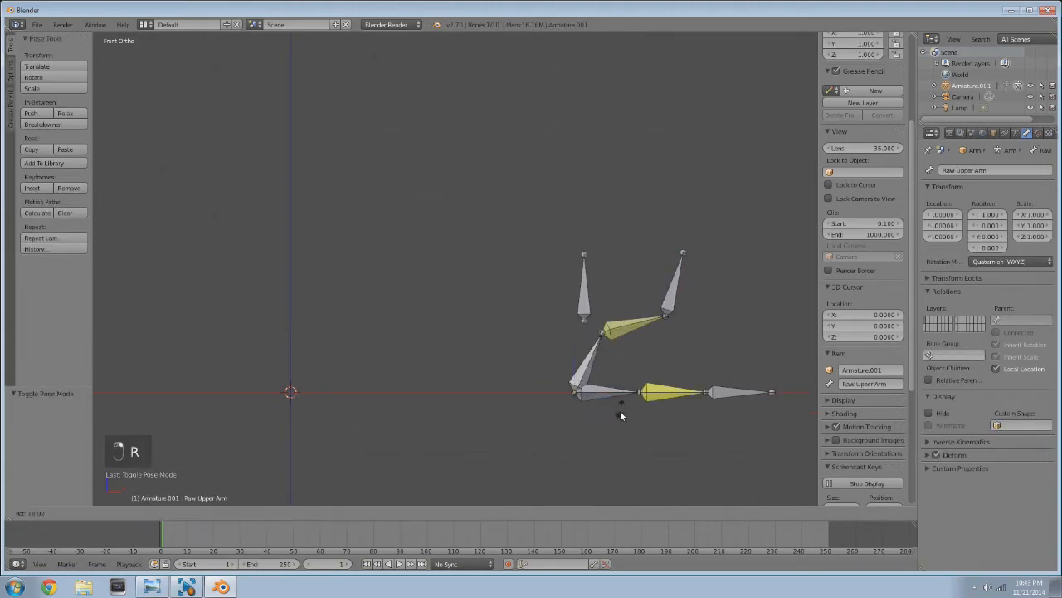
{"action": "right_click", "coordinate": [610, 404]}
- Delete the inverse kinematics constraints from the Raw Lower Arm and Fk Lower Arm bones
{"action": "right_click", "coordinate": [659, 396]}
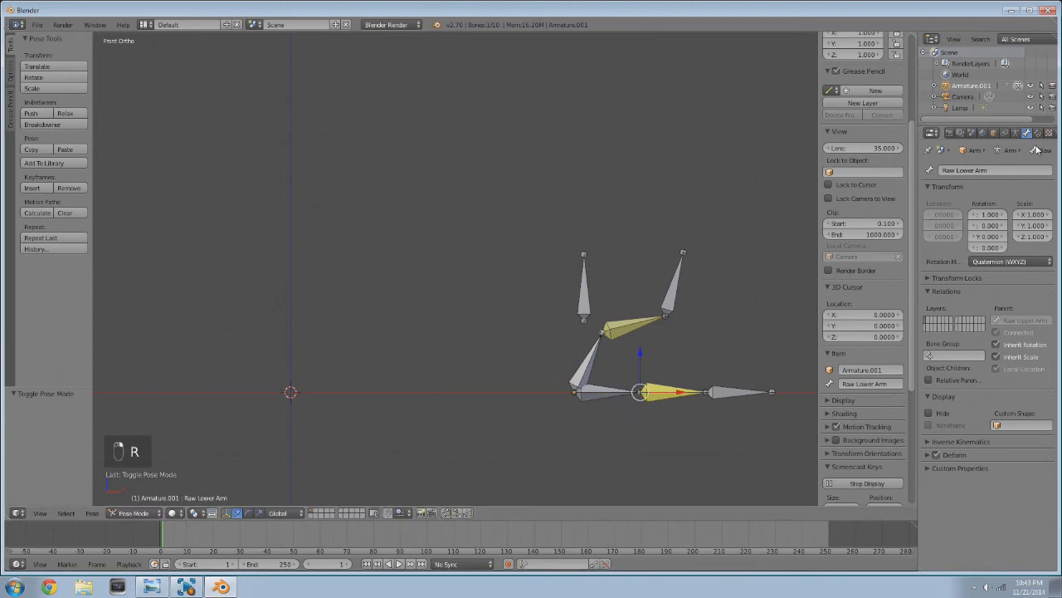
{"action": "left_click", "coordinate": [1037, 134]}
{"action": "left_click", "coordinate": [1044, 187]}
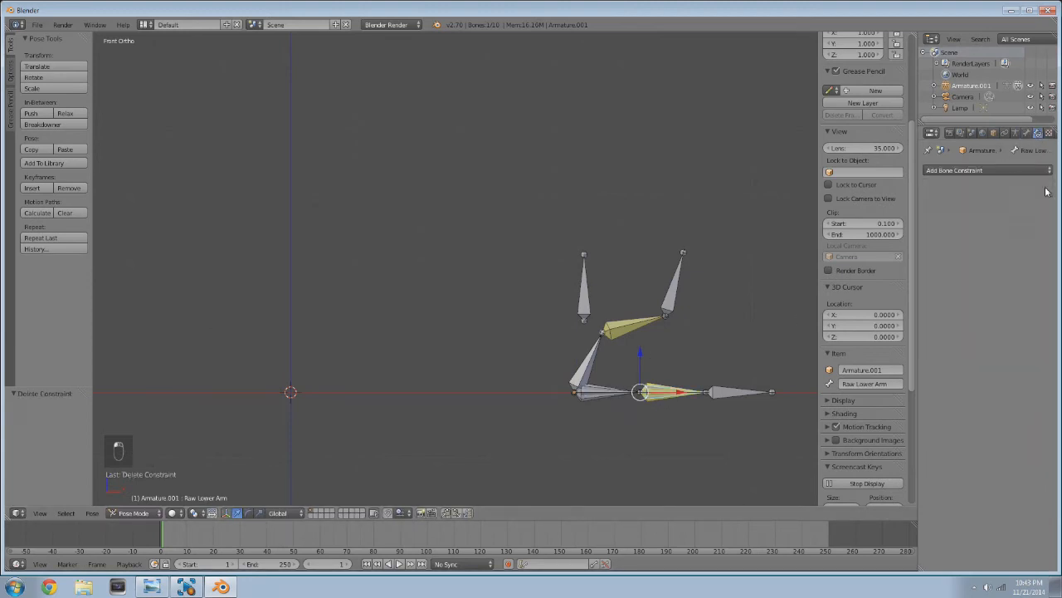
{"action": "right_click", "coordinate": [705, 388]}
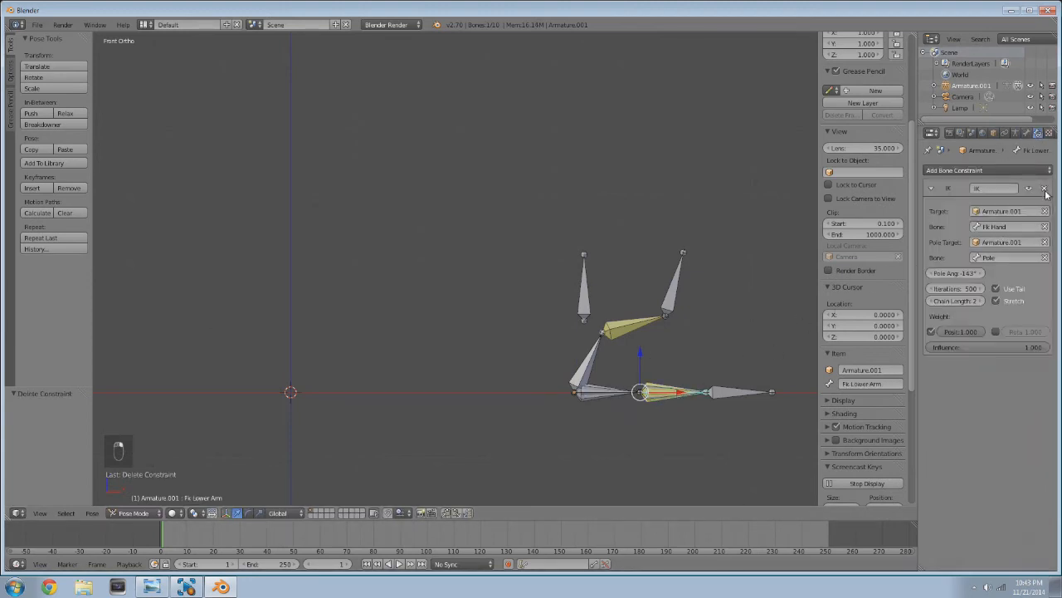
{"action": "left_click", "coordinate": [1045, 189]}
- Separate the overlapping chains by rotating the Raw Upper Arm bone upward and the Fk Upper Arm bone downward about 45°
{"action": "right_click", "coordinate": [608, 394]}
{"action": "key", "text": "r"}
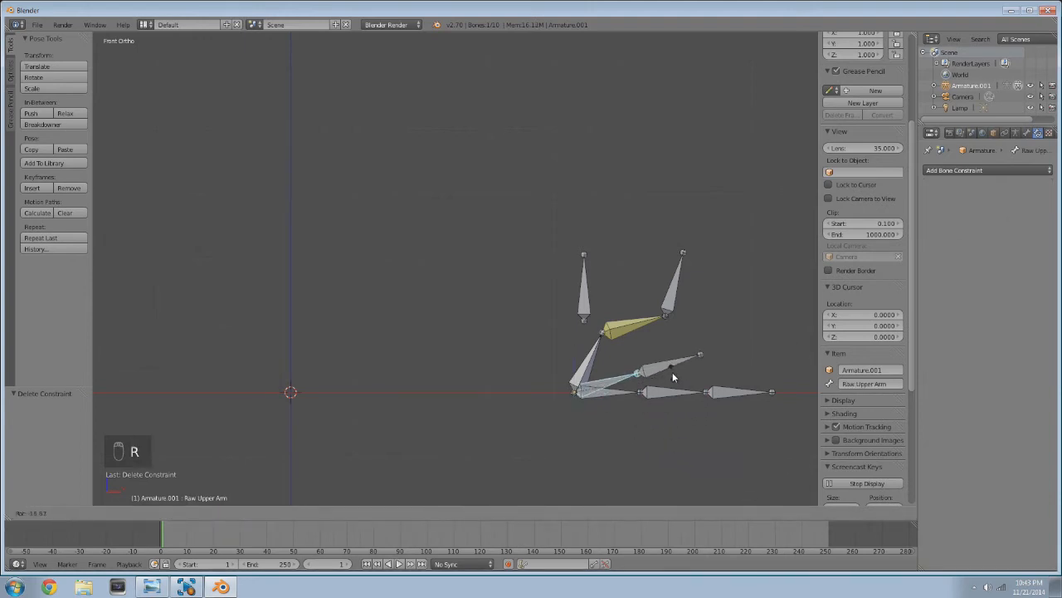
{"action": "right_click", "coordinate": [672, 376]}
{"action": "right_click", "coordinate": [619, 398]}
{"action": "key", "text": "r"}
{"action": "left_click", "coordinate": [678, 401]}
- Delete the Fk Hand bone in Edit Mode
{"action": "right_click", "coordinate": [721, 392]}
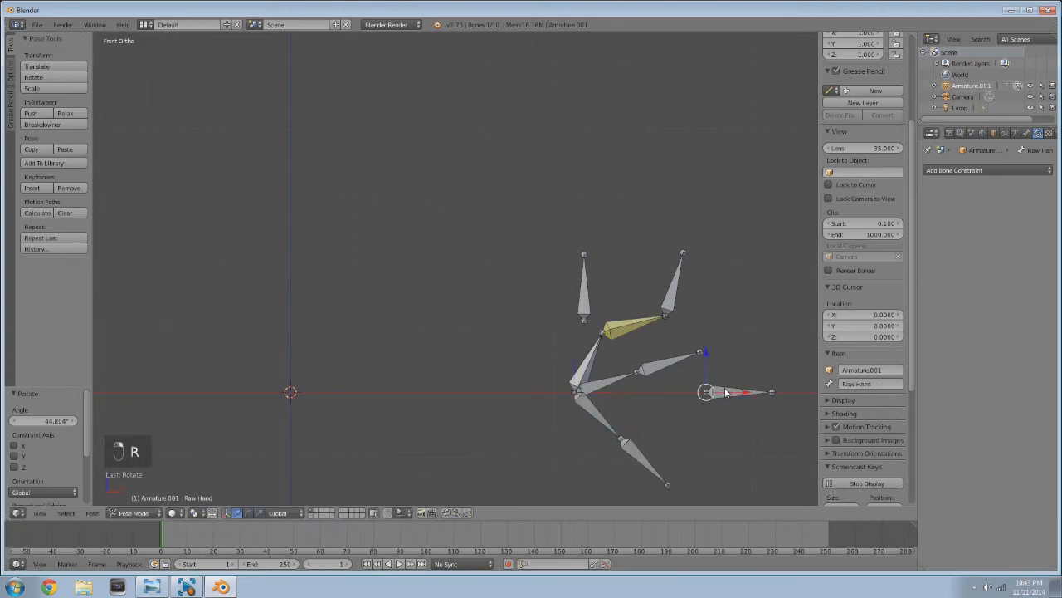
{"action": "right_click", "coordinate": [725, 392]}
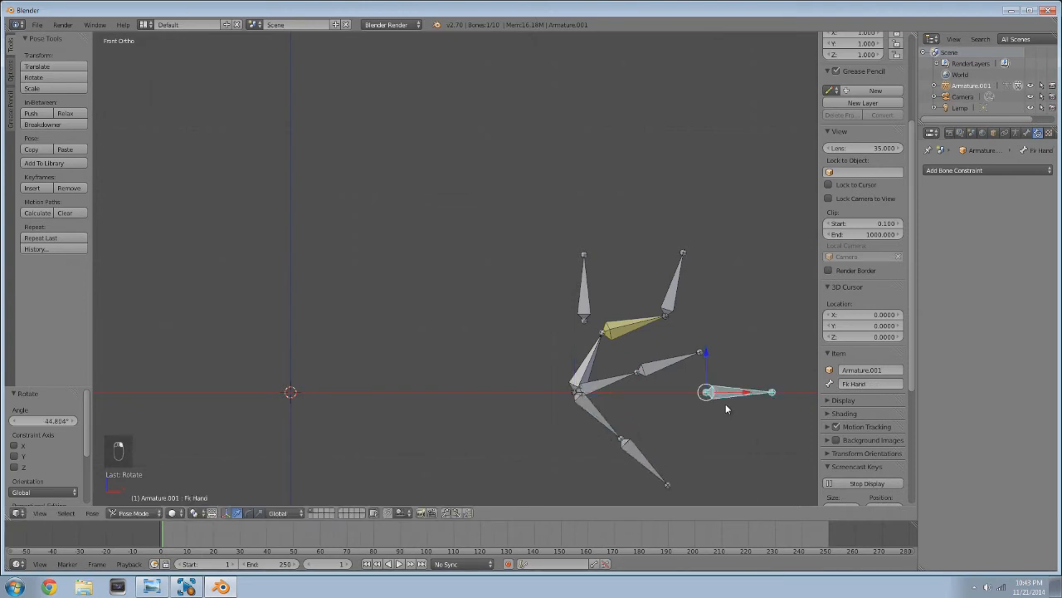
{"action": "key", "text": "Tab"}
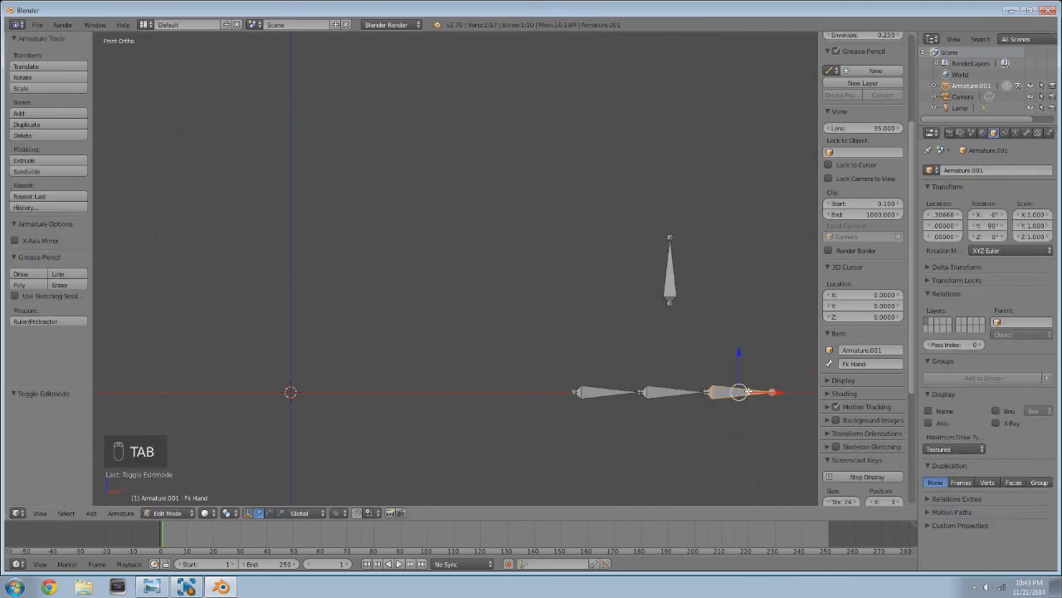
{"action": "left_click", "coordinate": [1026, 133]}
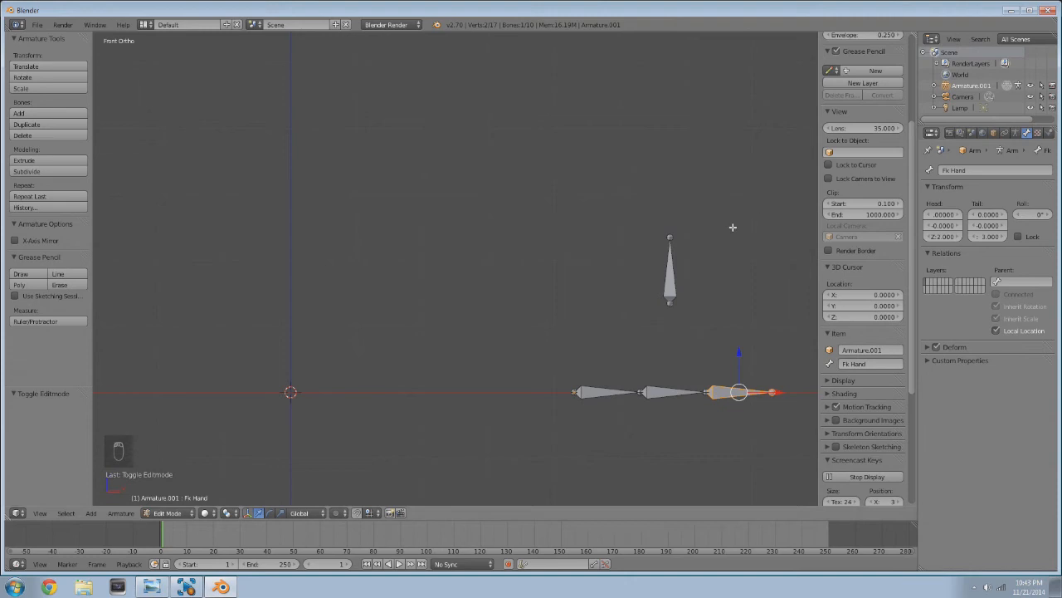
{"action": "key", "text": "Delete"}
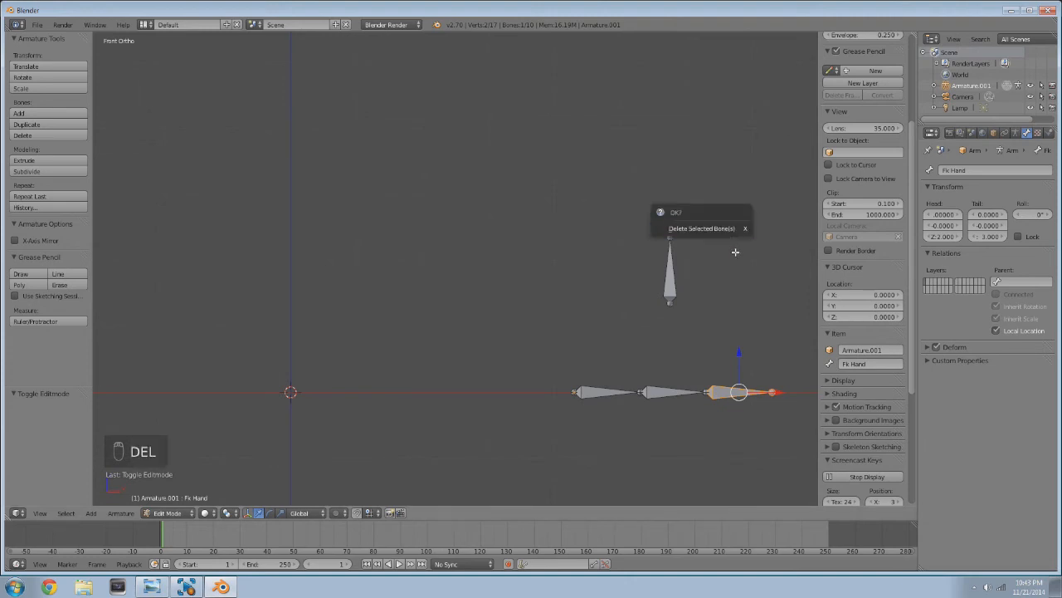
{"action": "left_click", "coordinate": [725, 228]}
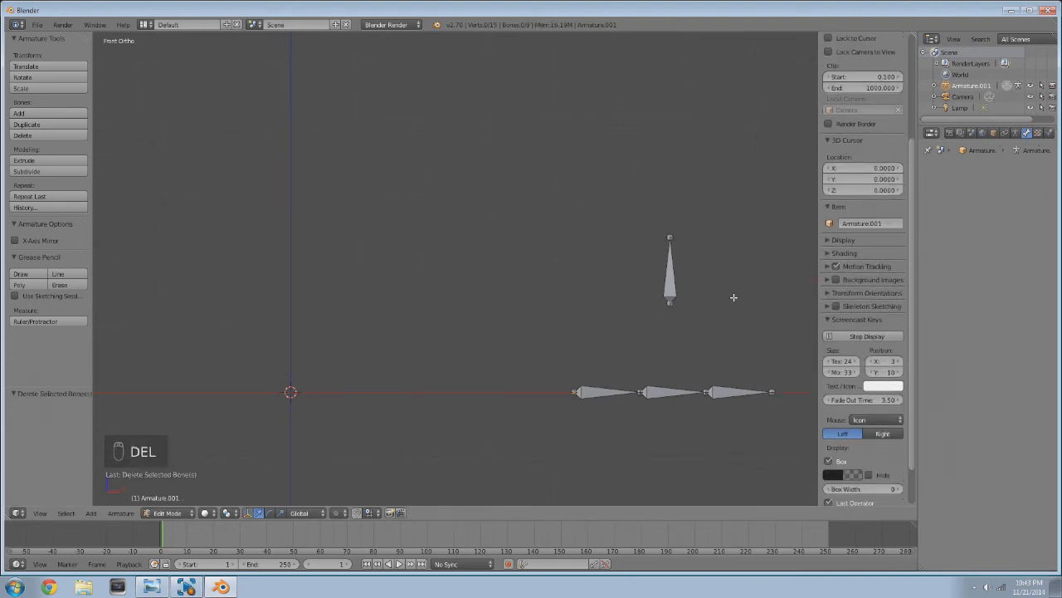
- Delete the Raw Hand bone and return to Pose Mode
{"action": "right_click", "coordinate": [728, 399]}
{"action": "right_click", "coordinate": [728, 399]}
{"action": "right_click", "coordinate": [728, 398]}
{"action": "key", "text": "Delete"}
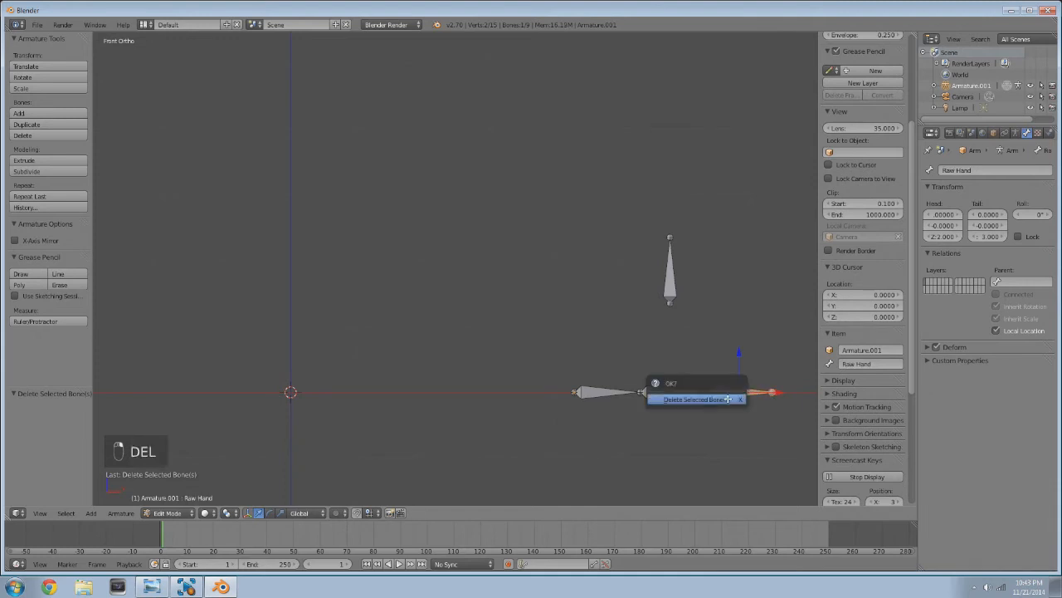
{"action": "left_click", "coordinate": [728, 399]}
{"action": "key", "text": "Tab"}
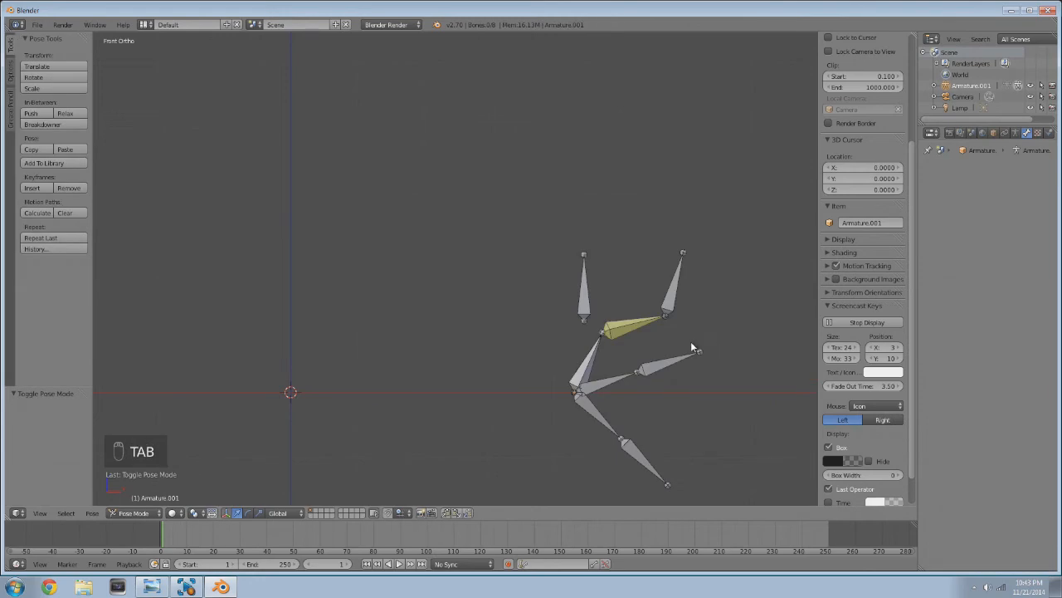
- Inspect the remaining hand bone with wireframe display in Edit Mode, and return to solid display in Pose Mode
{"action": "right_click", "coordinate": [701, 351]}
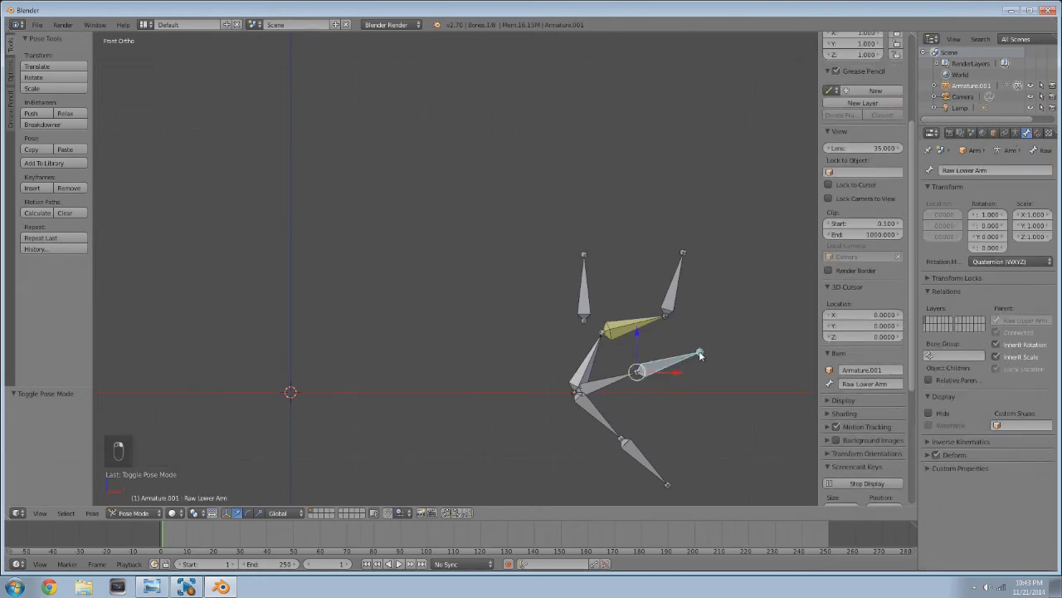
{"action": "key", "text": "Tab"}
{"action": "key", "text": "z"}
{"action": "right_click", "coordinate": [705, 393]}
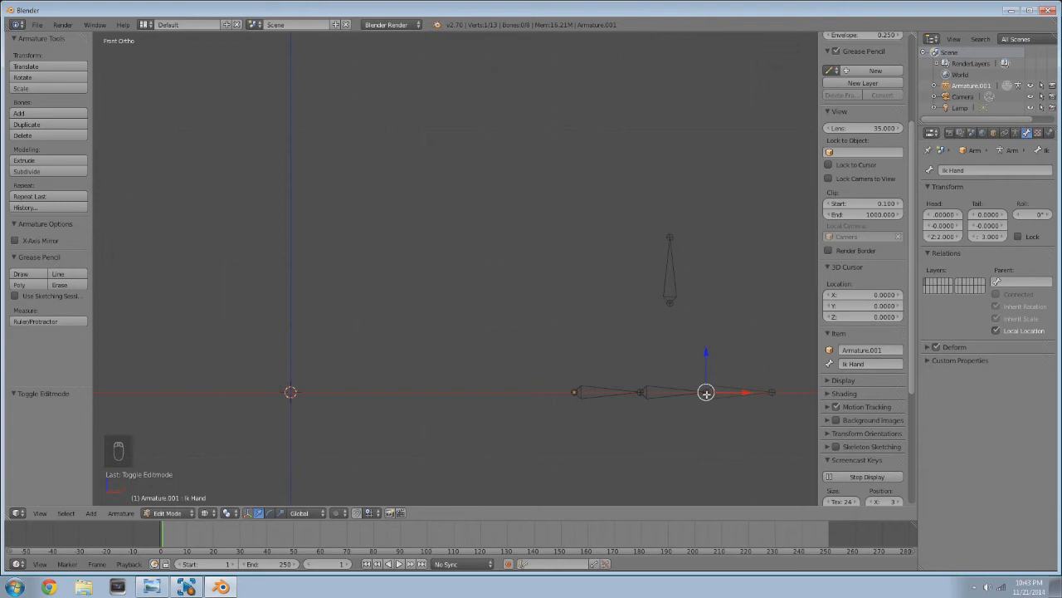
{"action": "right_click", "coordinate": [727, 393]}
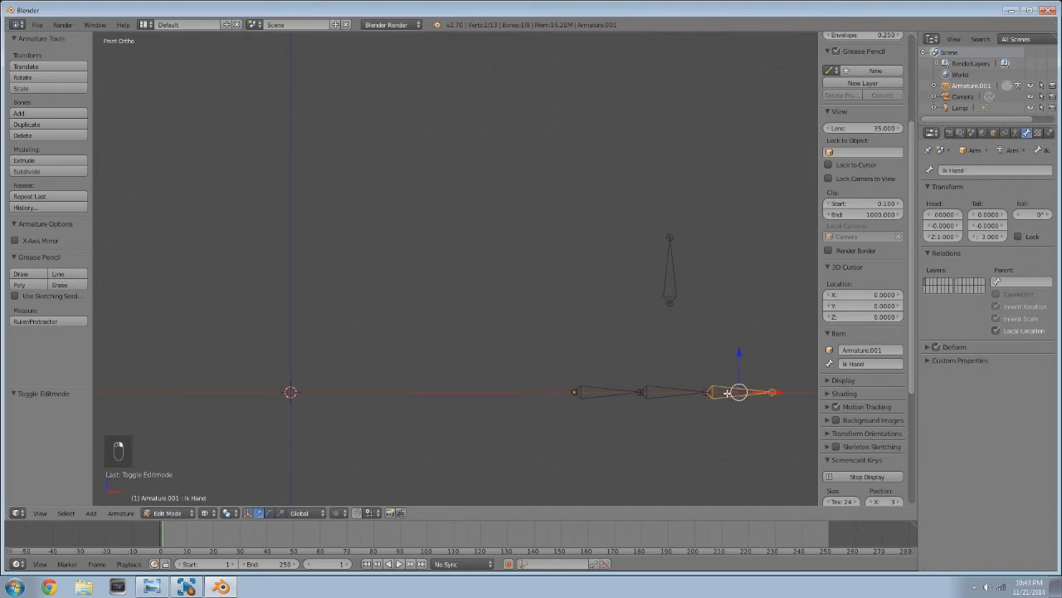
{"action": "key", "text": "ctrl+Tab"}
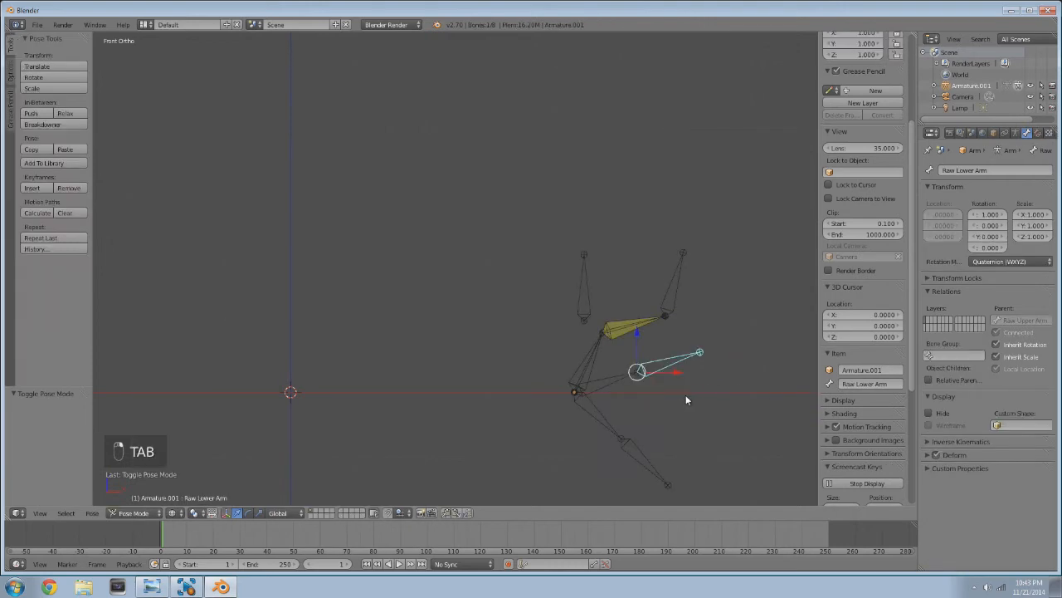
{"action": "key", "text": "z"}
- Move the Ik Hand bone by about -0.33 in X and 0.175 in Z to repose the Ik chain
{"action": "right_click", "coordinate": [607, 386]}
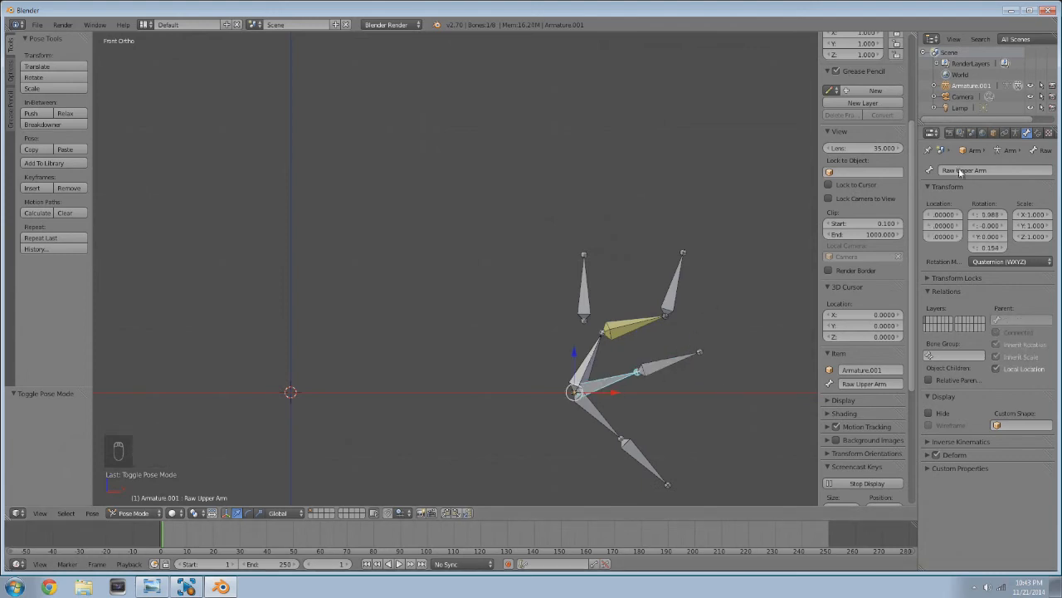
{"action": "middle_click_drag", "start_coordinate": [653, 366], "coordinate": [637, 323], "text": "shift"}
{"action": "scroll", "coordinate": [637, 324], "scroll_direction": "up", "scroll_amount": 3}
{"action": "middle_click_drag", "start_coordinate": [782, 362], "coordinate": [619, 324], "text": "shift"}
{"action": "scroll", "coordinate": [573, 327], "scroll_direction": "down", "scroll_amount": 2}
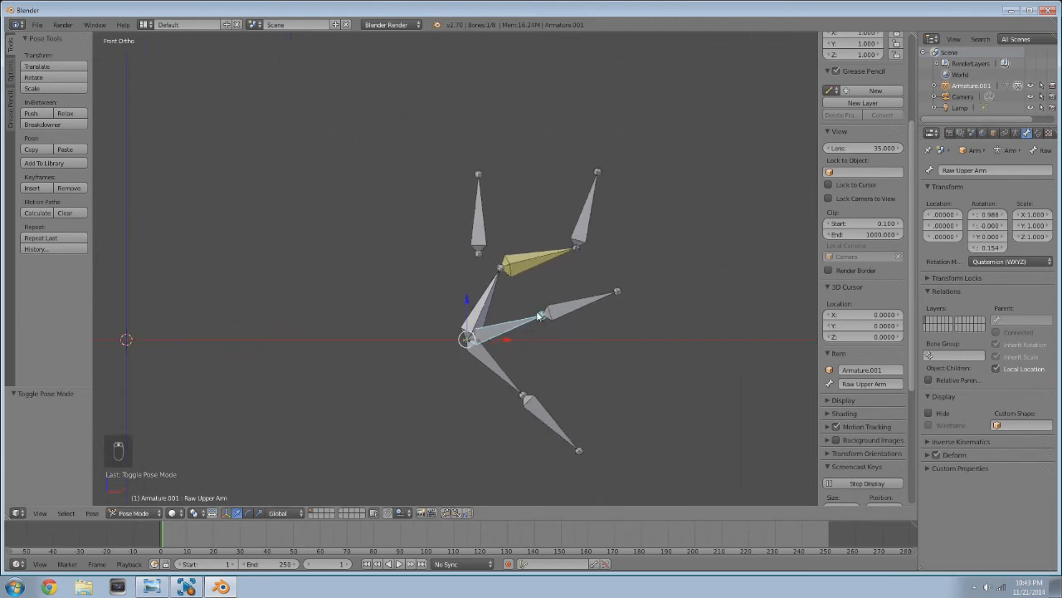
{"action": "right_click", "coordinate": [585, 198]}
{"action": "right_click", "coordinate": [474, 229]}
{"action": "right_click", "coordinate": [598, 172]}
{"action": "key", "text": "r"}
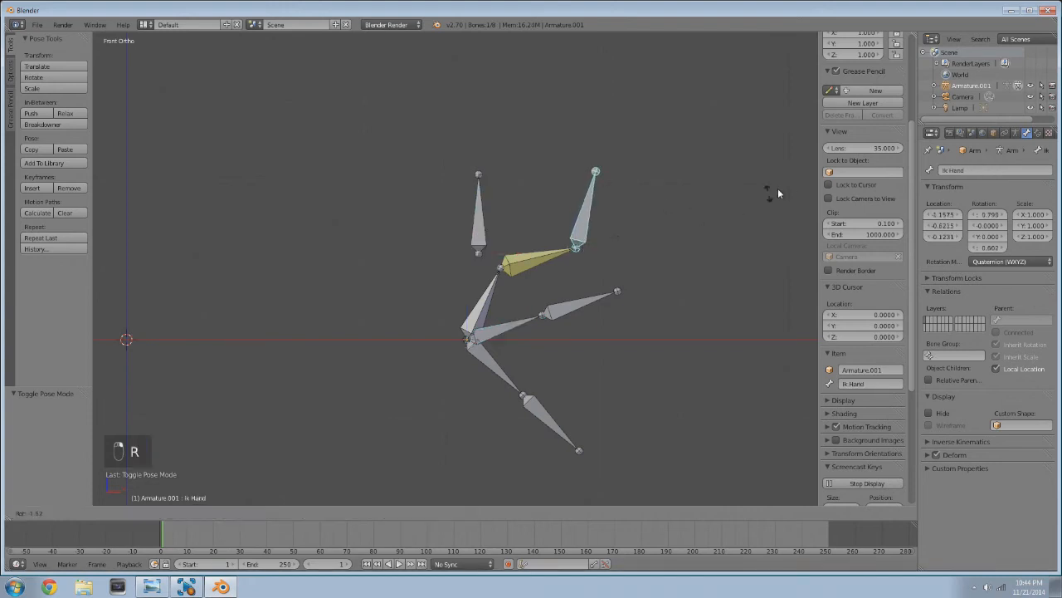
{"action": "key", "text": "g"}
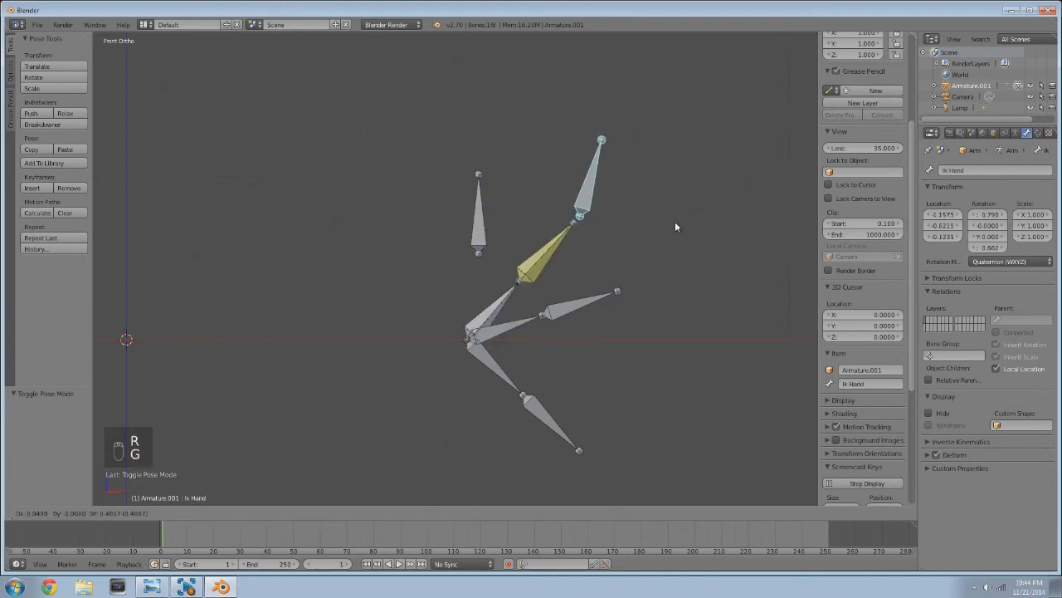
{"action": "left_click", "coordinate": [646, 241]}
- Move the Pole bone by about -0.23 in X and 0.20 in Z
{"action": "right_click", "coordinate": [484, 221]}
{"action": "key", "text": "g"}
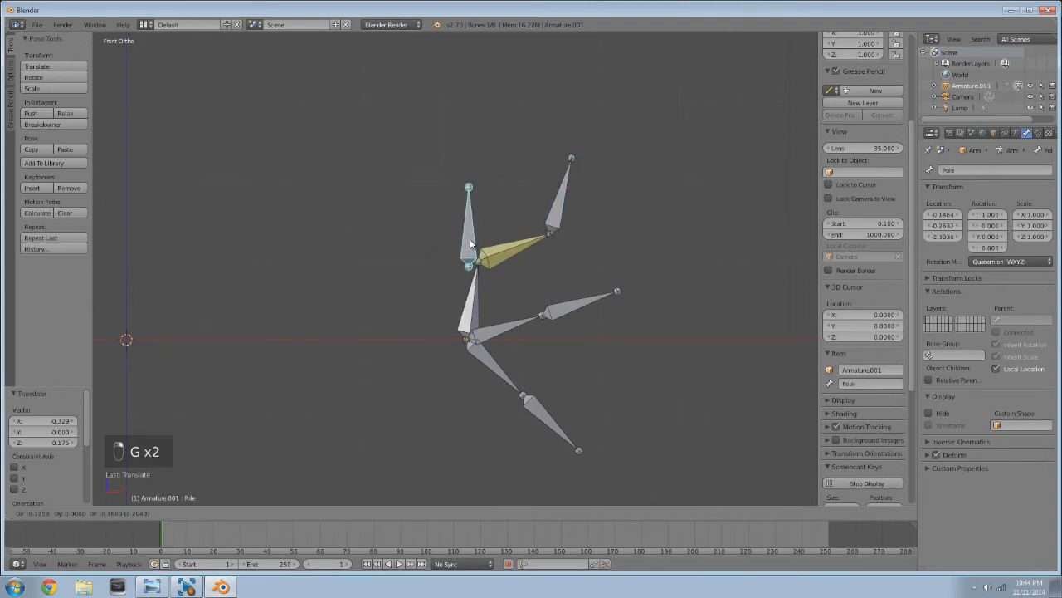
{"action": "left_click", "coordinate": [462, 213]}
- Pose the Fk chain by bending the Fk Lower Arm upward about 40° and rotating the Fk Upper Arm downward about 48°
{"action": "right_click", "coordinate": [495, 365]}
{"action": "key", "text": "r"}
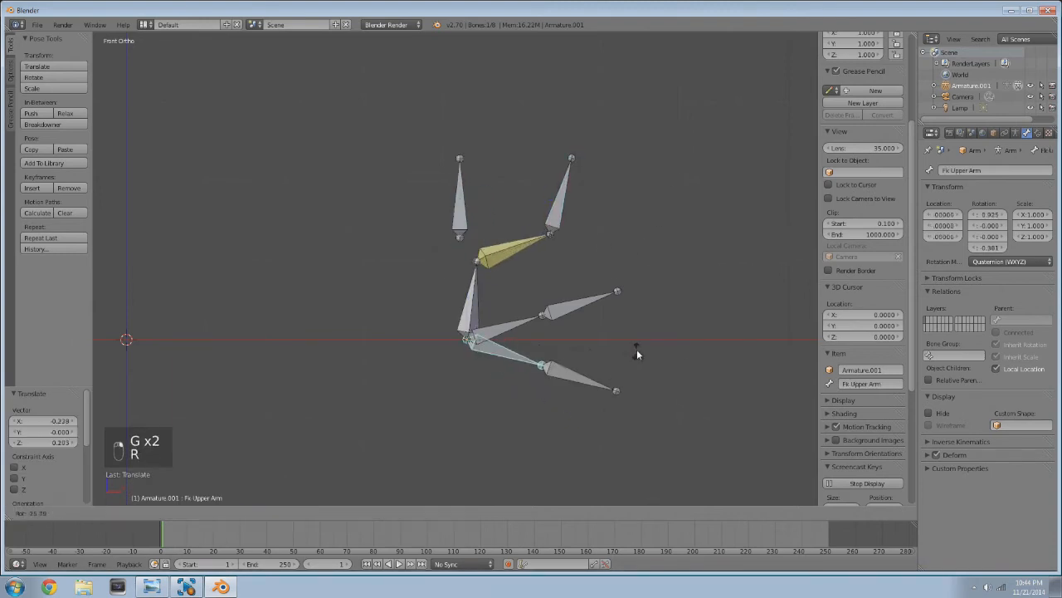
{"action": "left_click", "coordinate": [560, 358]}
{"action": "right_click", "coordinate": [557, 358]}
{"action": "key", "text": "r"}
{"action": "left_click", "coordinate": [490, 345]}
{"action": "right_click", "coordinate": [490, 346]}
{"action": "key", "text": "r"}
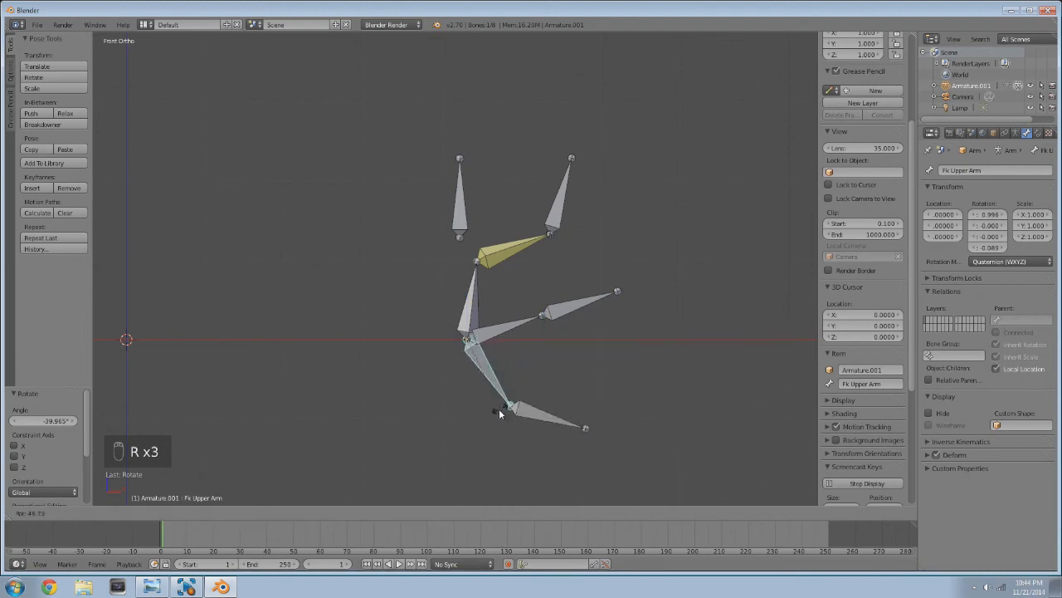
{"action": "left_click", "coordinate": [499, 409]}
- Add two Copy Rotation constraints to the Raw Lower Arm bone
{"action": "right_click", "coordinate": [513, 327]}
{"action": "right_click", "coordinate": [588, 296]}
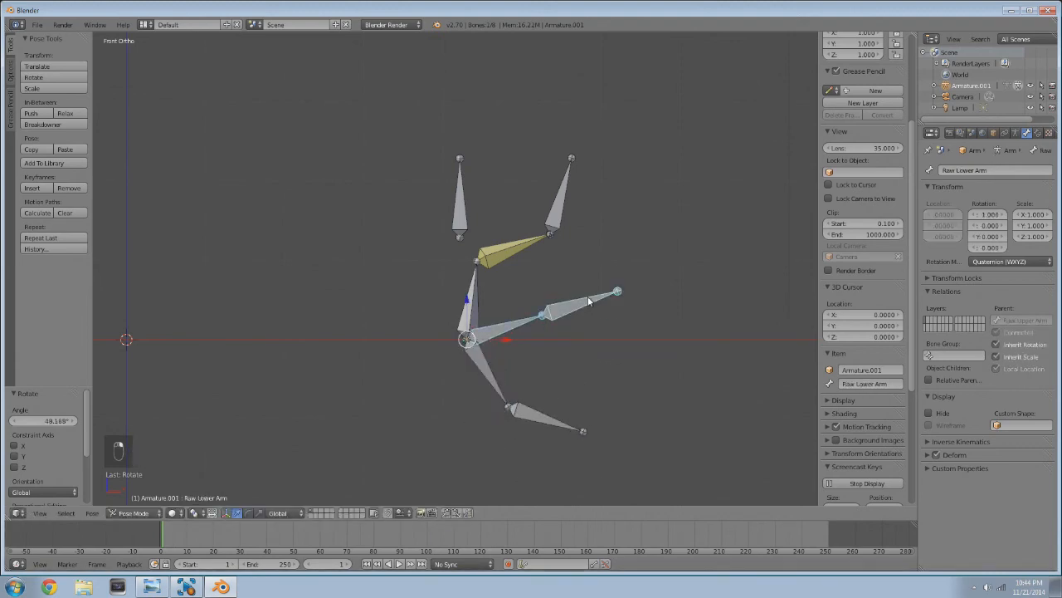
{"action": "left_click", "coordinate": [1038, 132]}
{"action": "left_click", "coordinate": [961, 170]}
{"action": "left_click", "coordinate": [872, 207]}
{"action": "left_click", "coordinate": [972, 170]}
{"action": "left_click", "coordinate": [830, 208]}
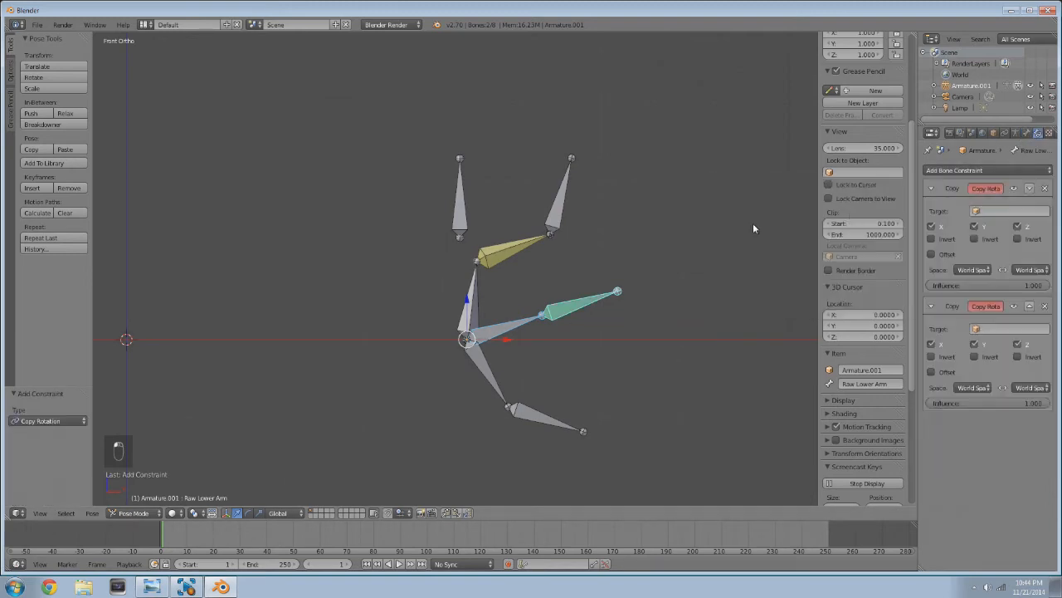
- Add two Copy Rotation constraints to the Raw Upper Arm bone
{"action": "right_click", "coordinate": [518, 325]}
{"action": "left_click", "coordinate": [971, 170]}
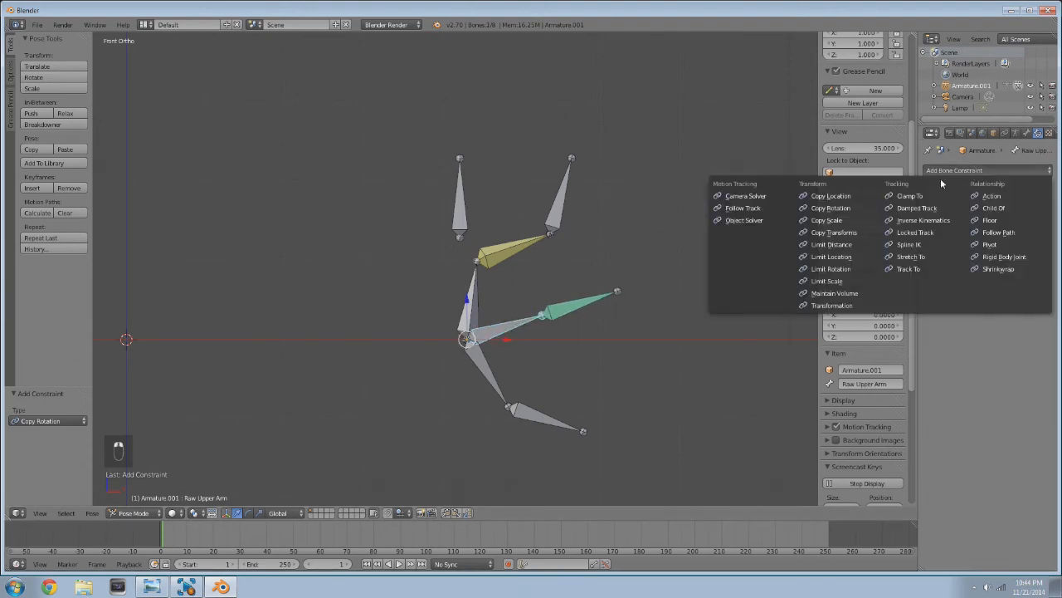
{"action": "left_click", "coordinate": [846, 208]}
{"action": "left_click", "coordinate": [971, 170]}
{"action": "left_click", "coordinate": [833, 210]}
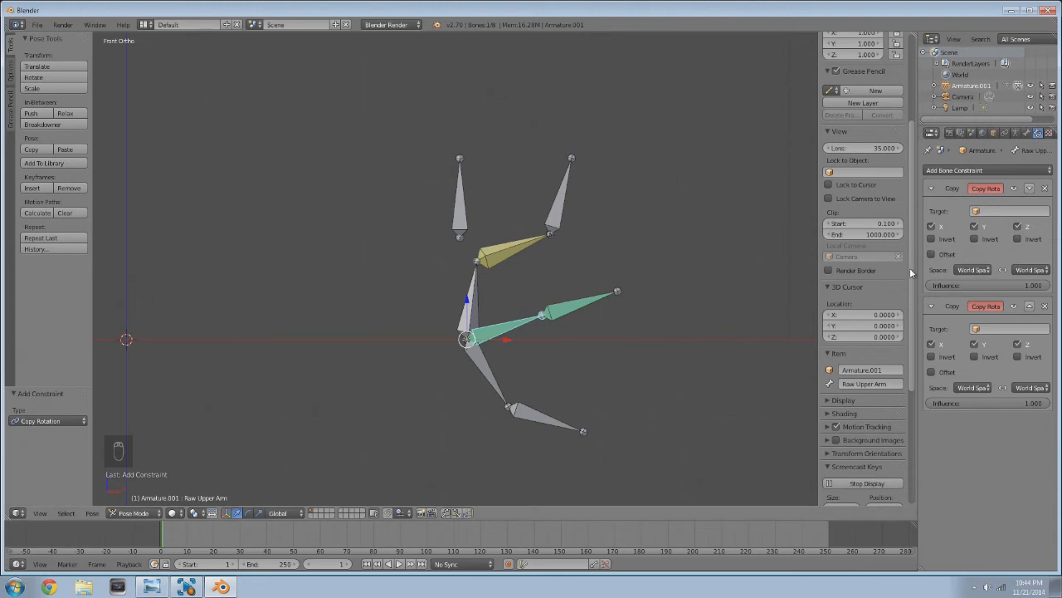
- Set both the target and owner space of the Raw Upper Arm's first Copy Rotation constraint to Local Space
{"action": "left_click", "coordinate": [983, 272]}
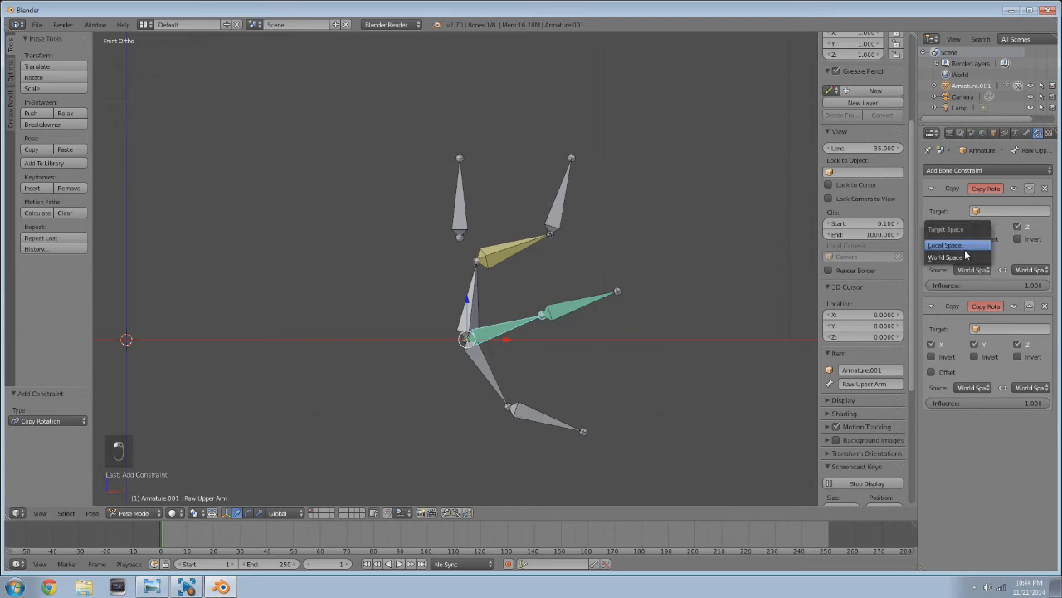
{"action": "left_click", "coordinate": [950, 245]}
{"action": "left_click", "coordinate": [1030, 270]}
{"action": "left_click", "coordinate": [991, 223]}
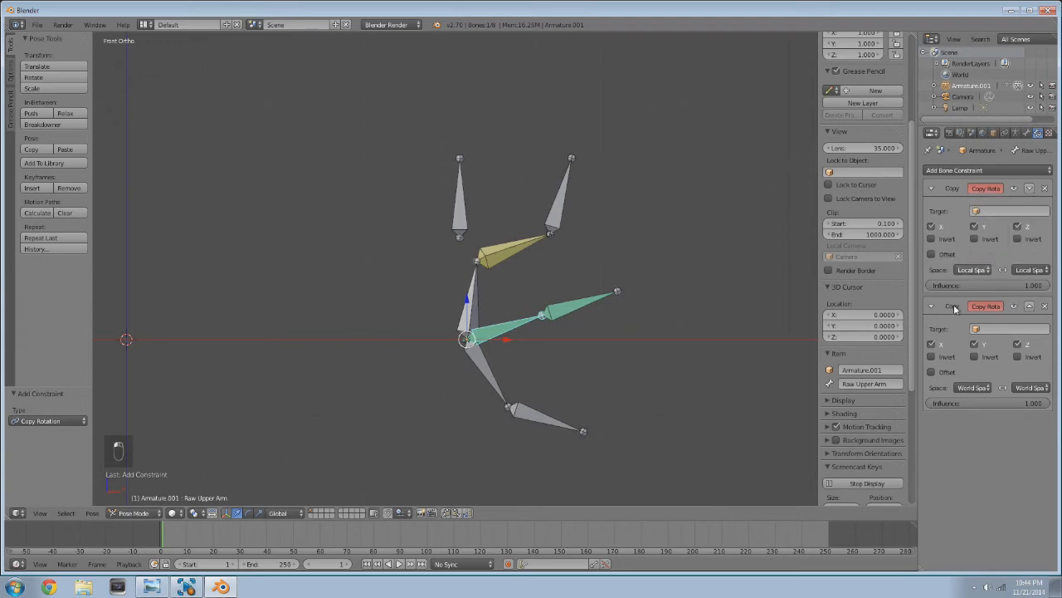
- Set both the target and owner space of the Raw Upper Arm's second Copy Rotation constraint to Local Space
{"action": "left_click", "coordinate": [972, 387]}
{"action": "left_click", "coordinate": [963, 362]}
{"action": "left_click", "coordinate": [1031, 387]}
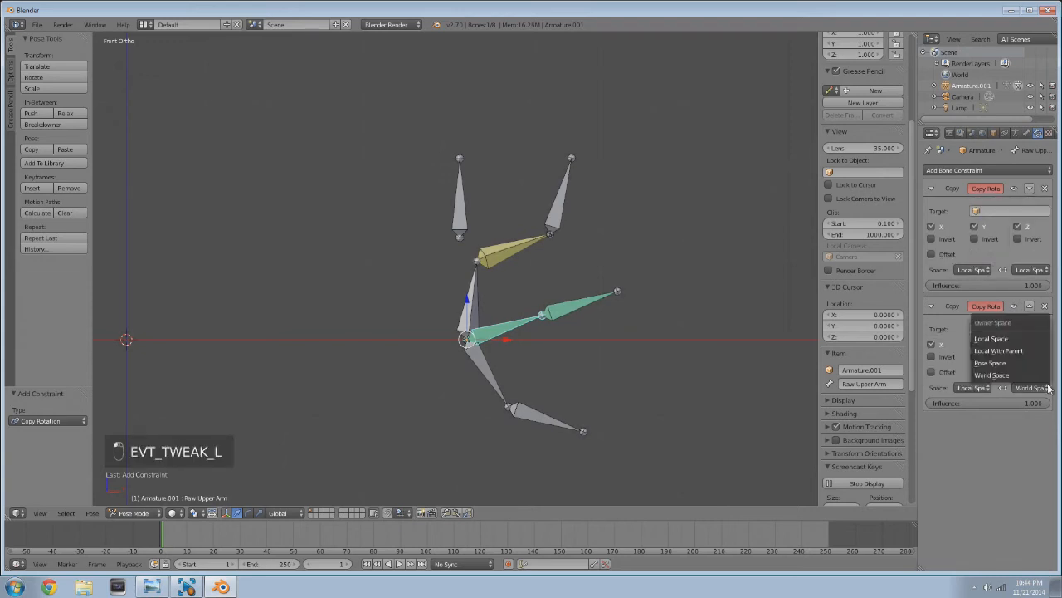
{"action": "left_click", "coordinate": [1020, 339]}
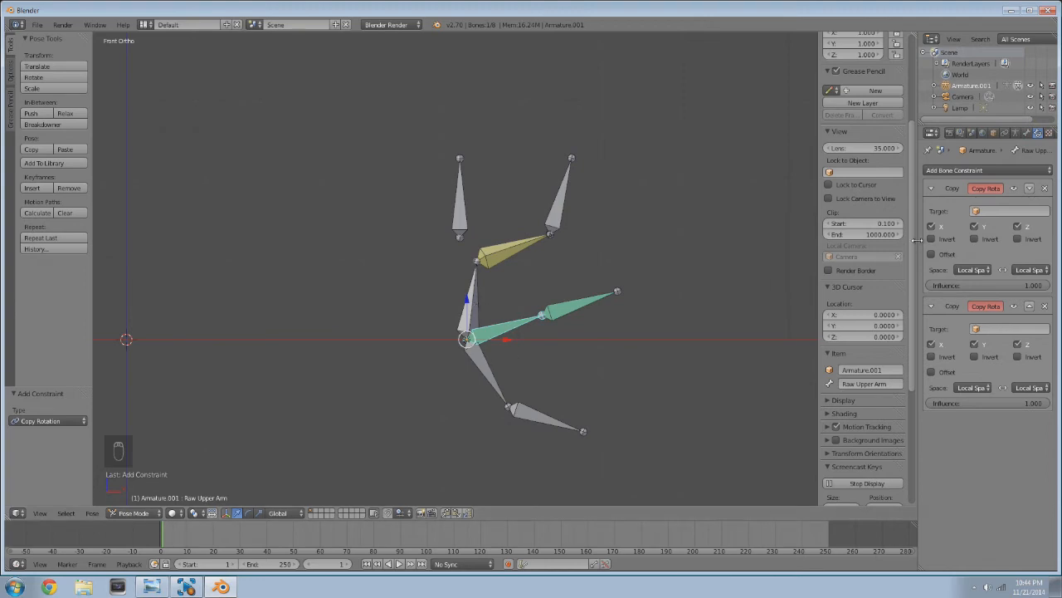
- Target the Raw Upper Arm's first Copy Rotation constraint to the IK Upper Arm bone of Armature.001 and set its influence to 0
{"action": "left_click", "coordinate": [1009, 211]}
{"action": "left_click", "coordinate": [989, 225]}
{"action": "left_click", "coordinate": [990, 225]}
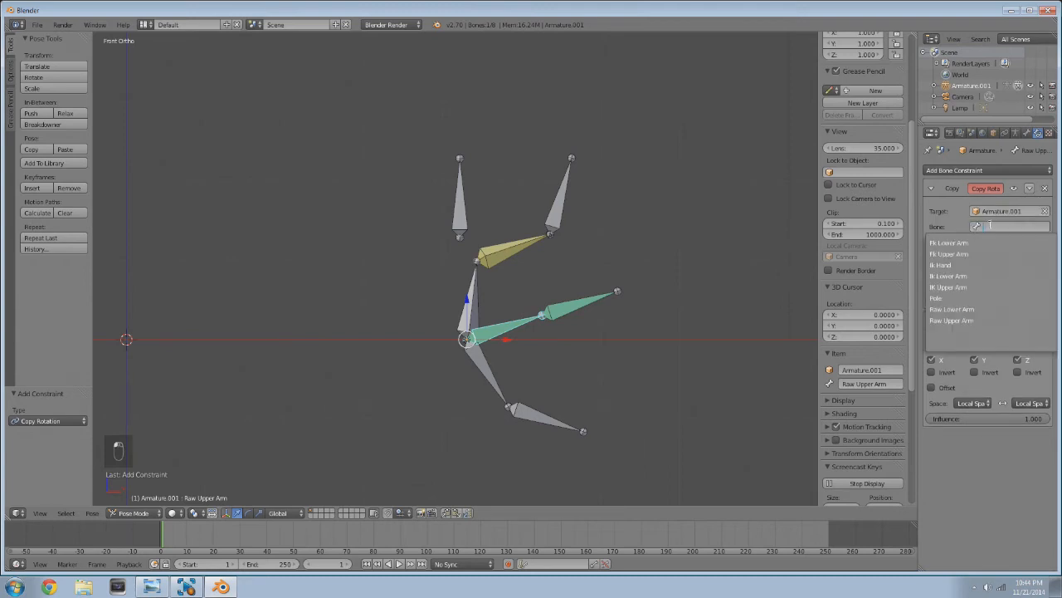
{"action": "left_click", "coordinate": [949, 287]}
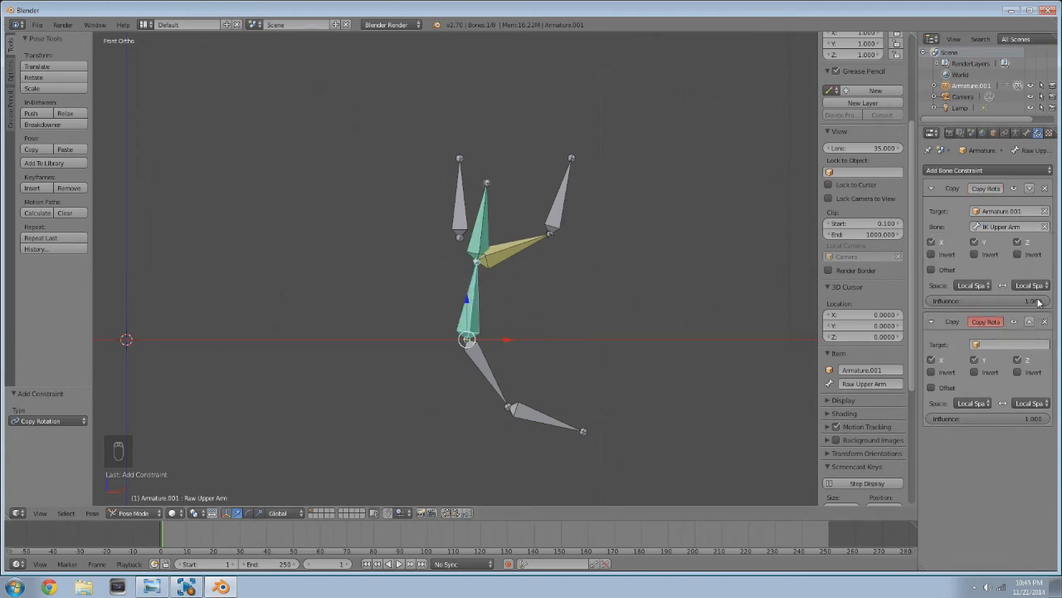
{"action": "left_click_drag", "start_coordinate": [1050, 302], "coordinate": [933, 301]}
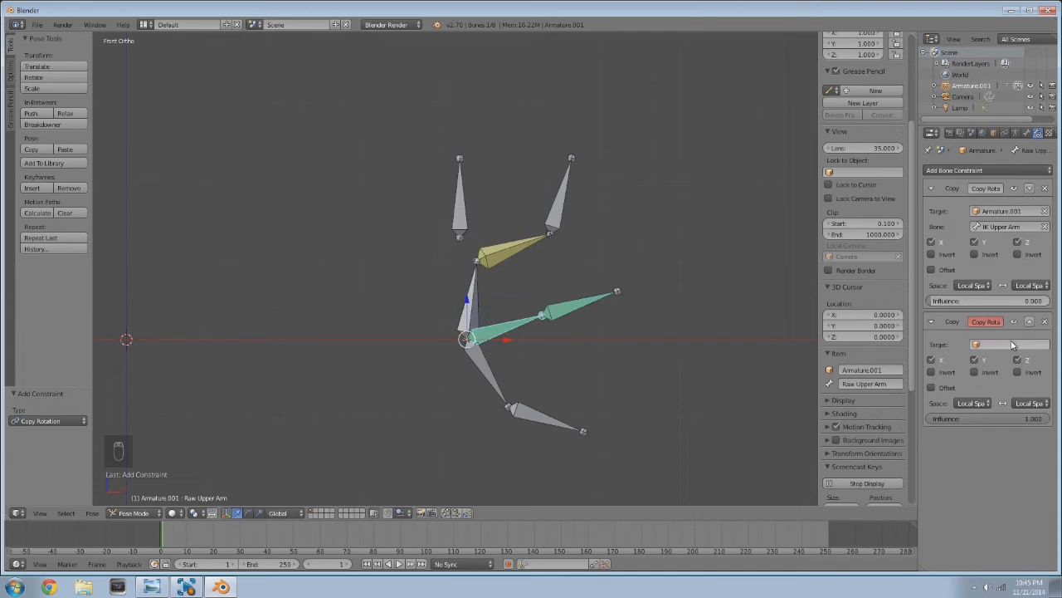
- Target the Raw Upper Arm's second Copy Rotation constraint to the Fk Upper Arm bone of Armature.001 and set its influence to 0
{"action": "left_click", "coordinate": [1012, 344]}
{"action": "left_click", "coordinate": [961, 360]}
{"action": "left_click", "coordinate": [971, 360]}
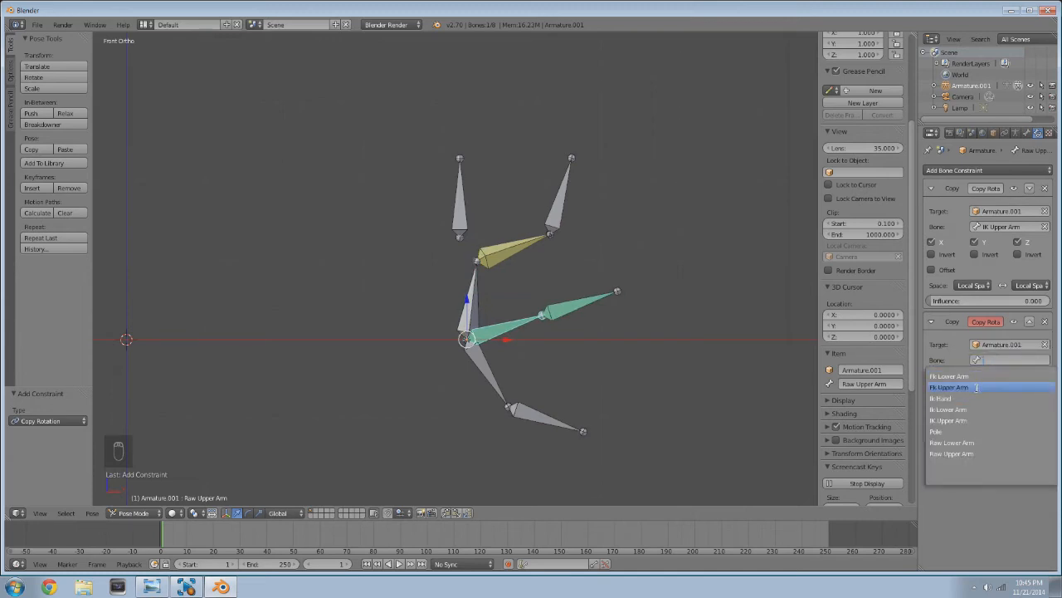
{"action": "left_click", "coordinate": [976, 387]}
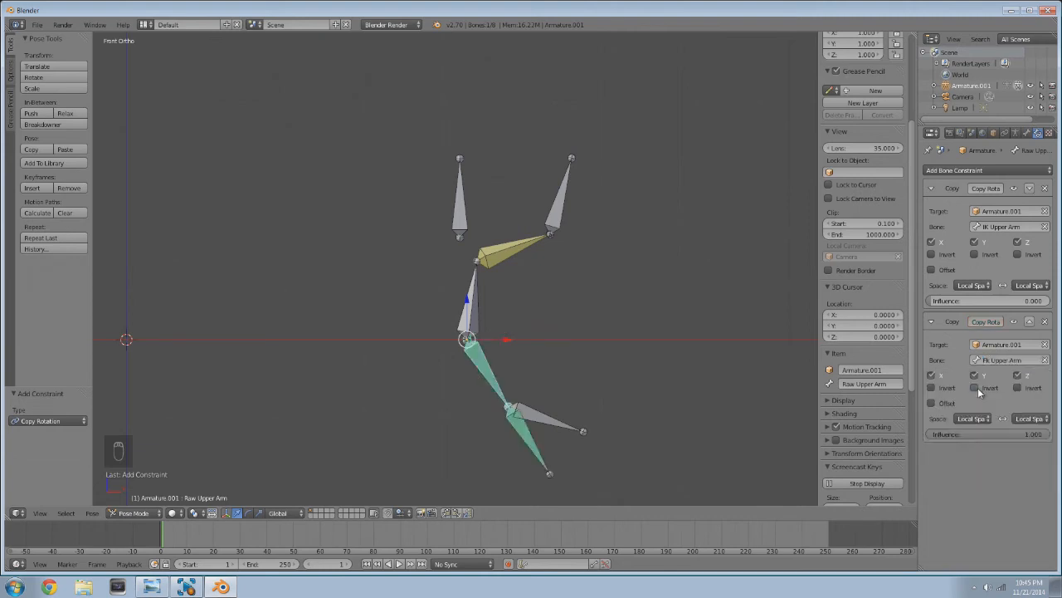
{"action": "left_click_drag", "start_coordinate": [1050, 436], "coordinate": [931, 437]}
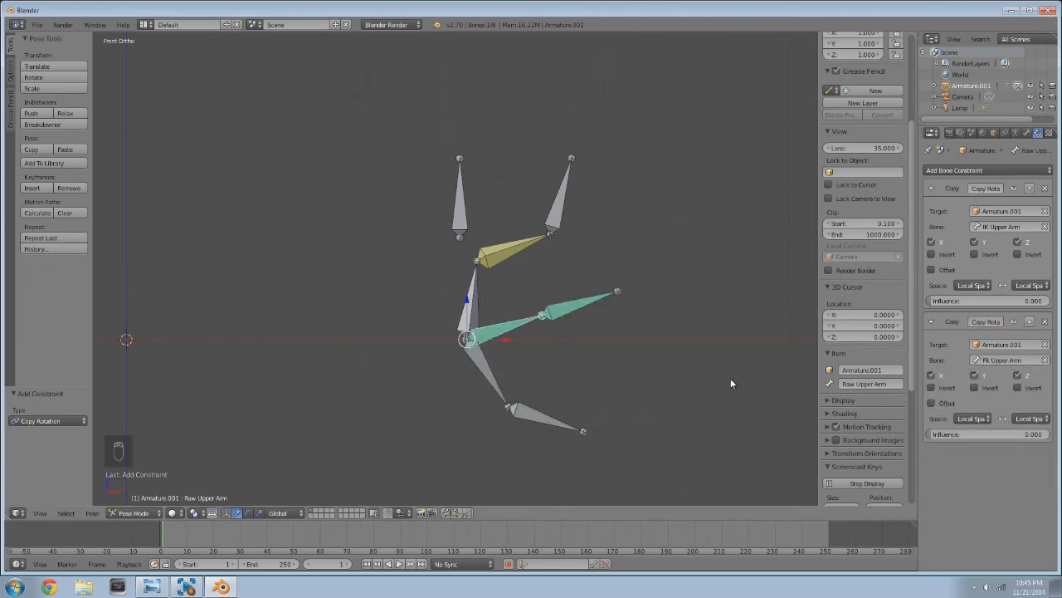
- Target the Raw Lower Arm's first Copy Rotation constraint to the Ik Lower Arm bone of Armature.001
{"action": "right_click", "coordinate": [567, 308]}
{"action": "left_click", "coordinate": [1008, 210]}
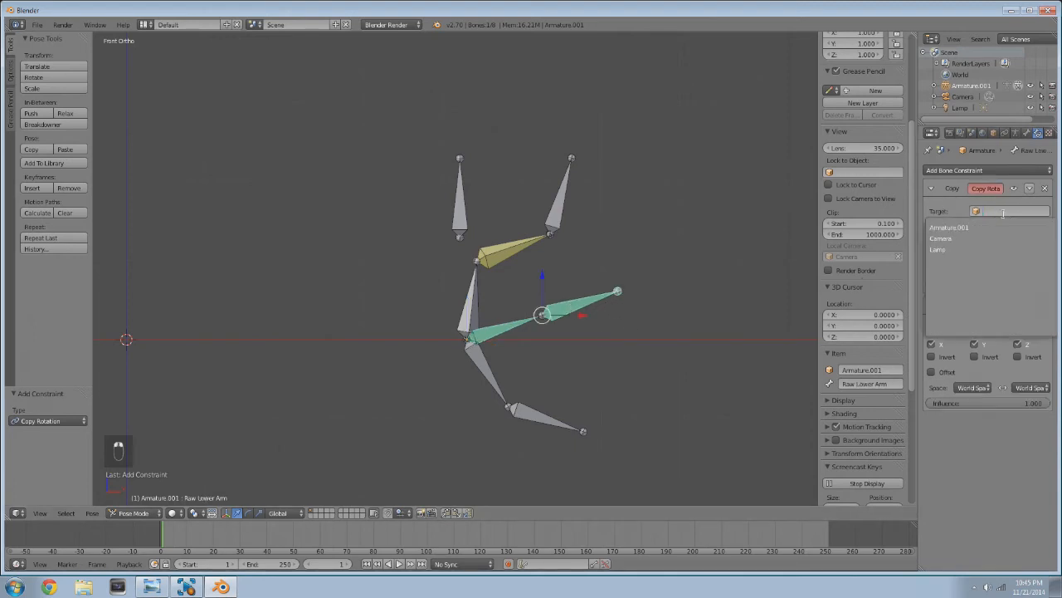
{"action": "left_click", "coordinate": [1004, 230]}
{"action": "left_click", "coordinate": [1000, 227]}
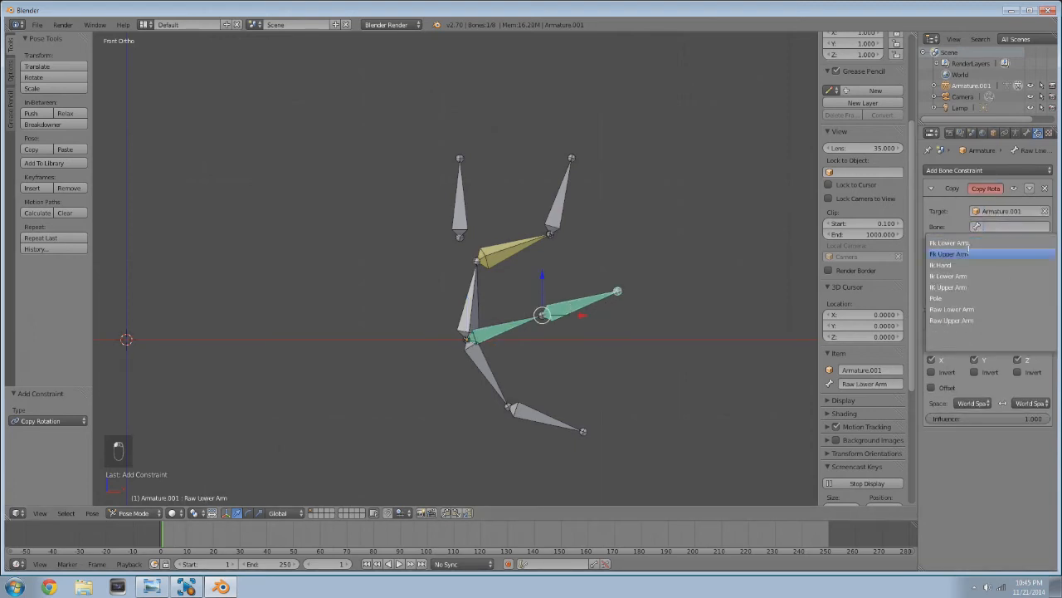
{"action": "left_click", "coordinate": [962, 275]}
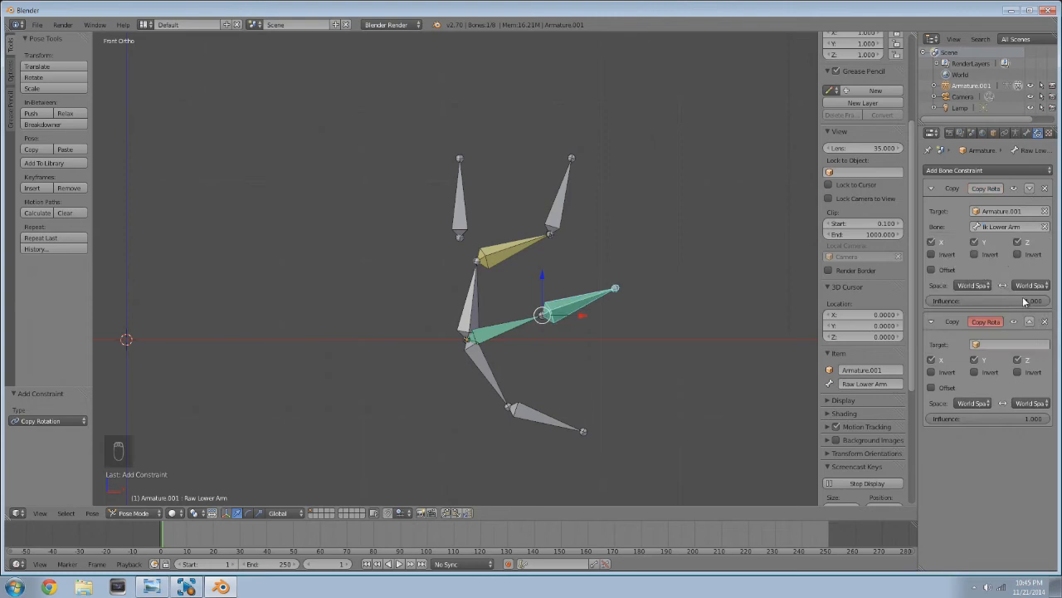
- Set the Raw Lower Arm's first Copy Rotation constraint to Local Space for target and owner, with influence 0
{"action": "left_click", "coordinate": [966, 286]}
{"action": "left_click", "coordinate": [966, 237]}
{"action": "left_click", "coordinate": [984, 285]}
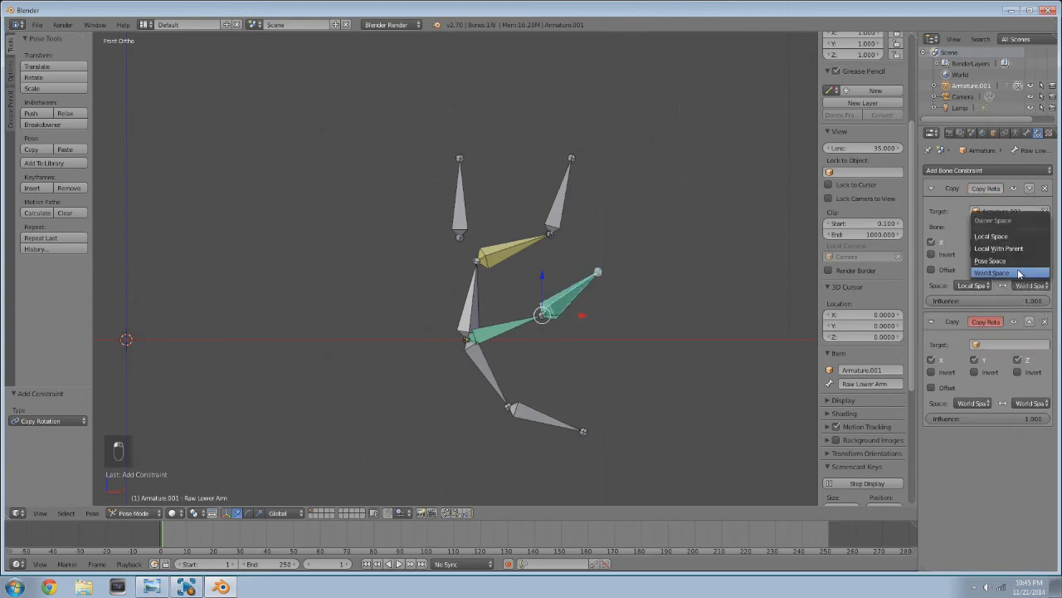
{"action": "left_click", "coordinate": [1002, 237]}
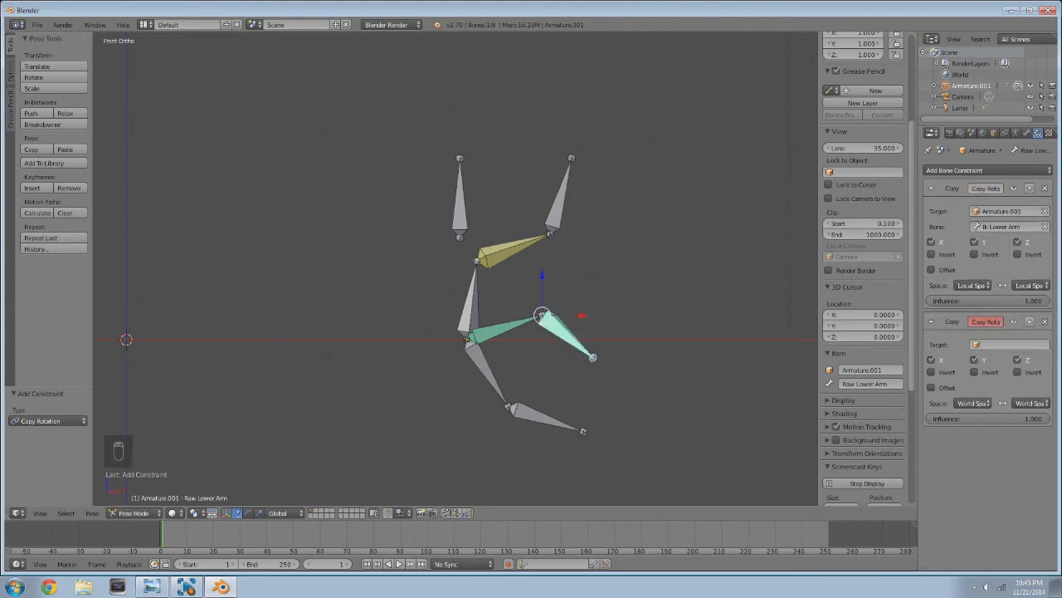
{"action": "left_click_drag", "start_coordinate": [1023, 301], "coordinate": [927, 301]}
- Target the Raw Lower Arm's second Copy Rotation constraint to the Fk Lower Arm bone of Armature.001
{"action": "left_click", "coordinate": [1019, 344]}
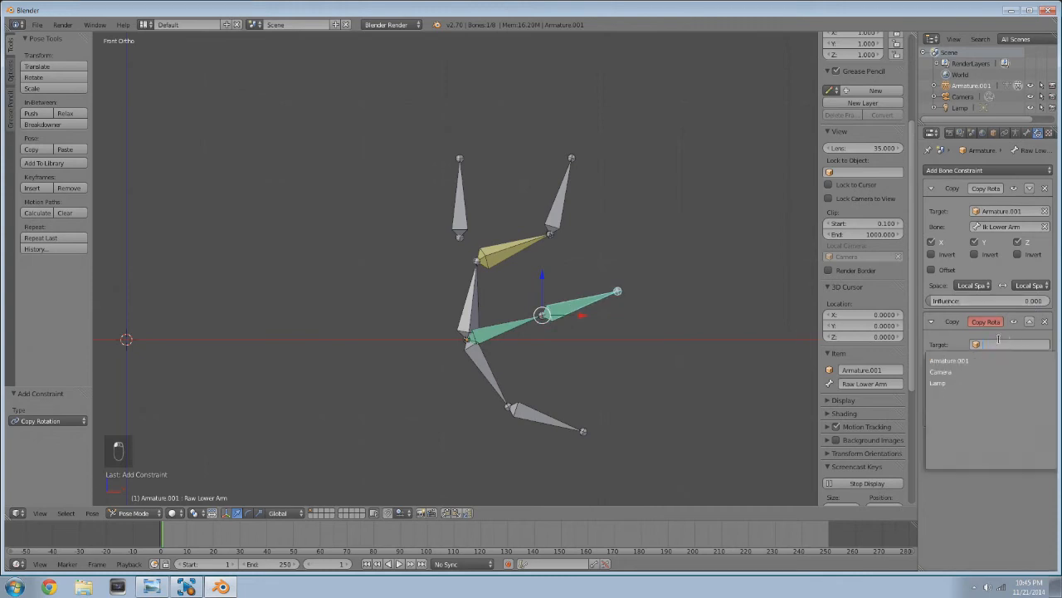
{"action": "left_click", "coordinate": [966, 362]}
{"action": "left_click", "coordinate": [969, 361]}
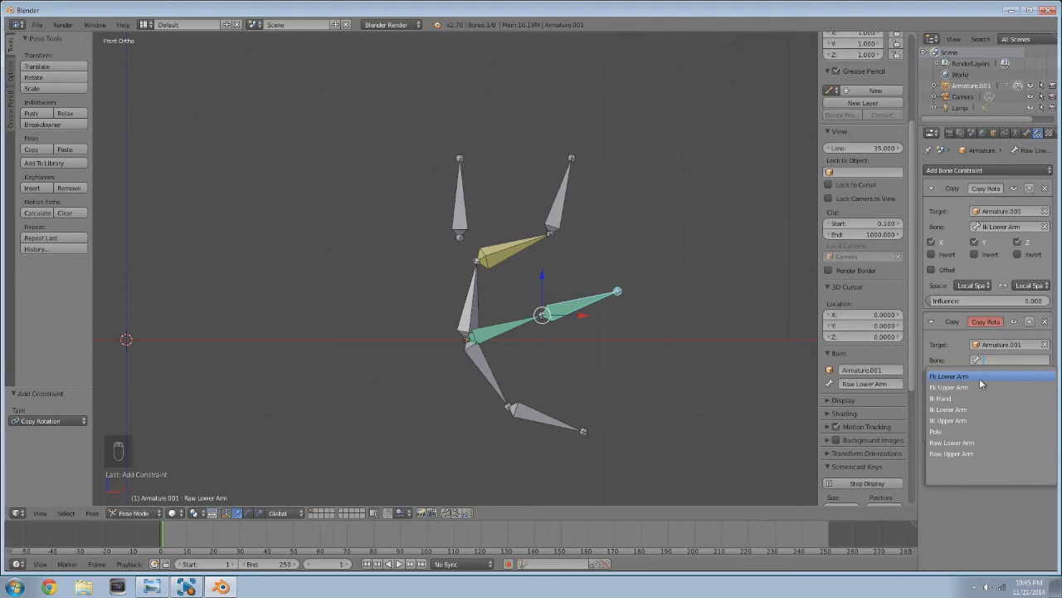
{"action": "left_click", "coordinate": [963, 377]}
- Set the Raw Lower Arm's second Copy Rotation constraint to Local Space for target and owner, with influence 0
{"action": "left_click", "coordinate": [988, 415]}
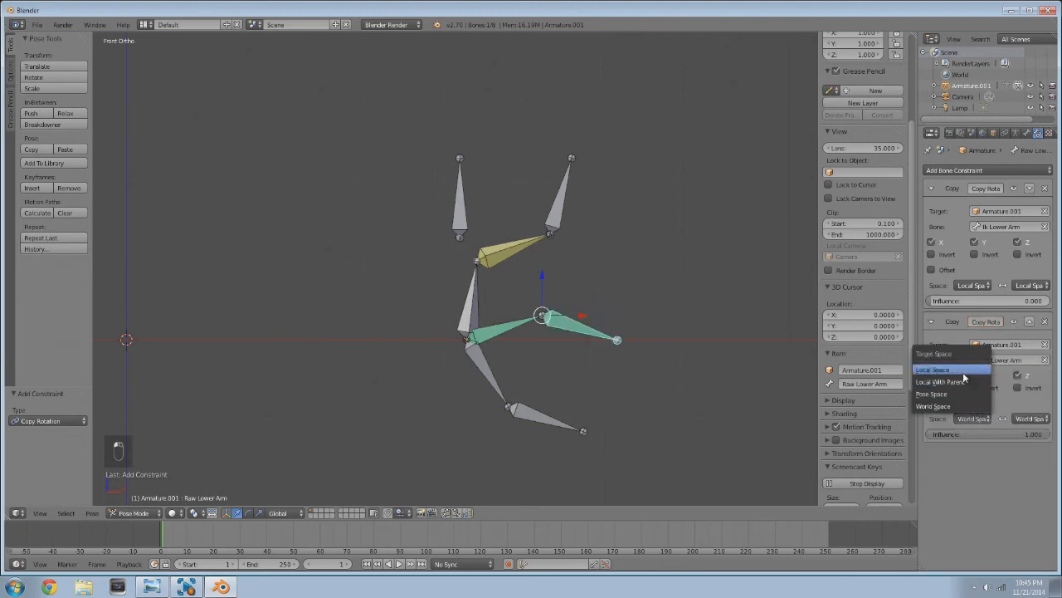
{"action": "left_click", "coordinate": [963, 371]}
{"action": "left_click", "coordinate": [1031, 416]}
{"action": "left_click", "coordinate": [999, 370]}
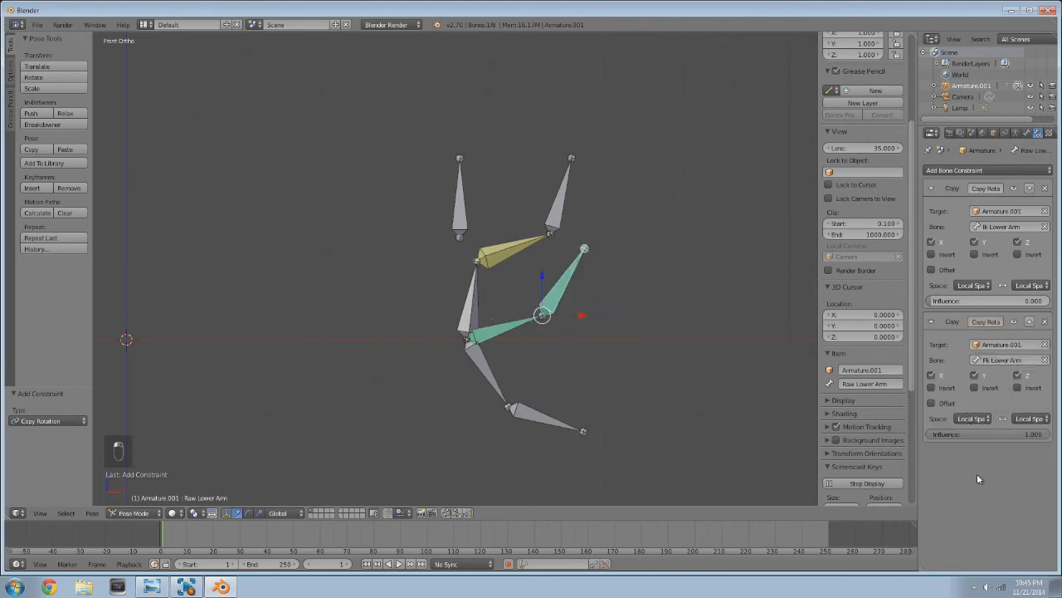
{"action": "left_click_drag", "start_coordinate": [1014, 434], "coordinate": [934, 434]}
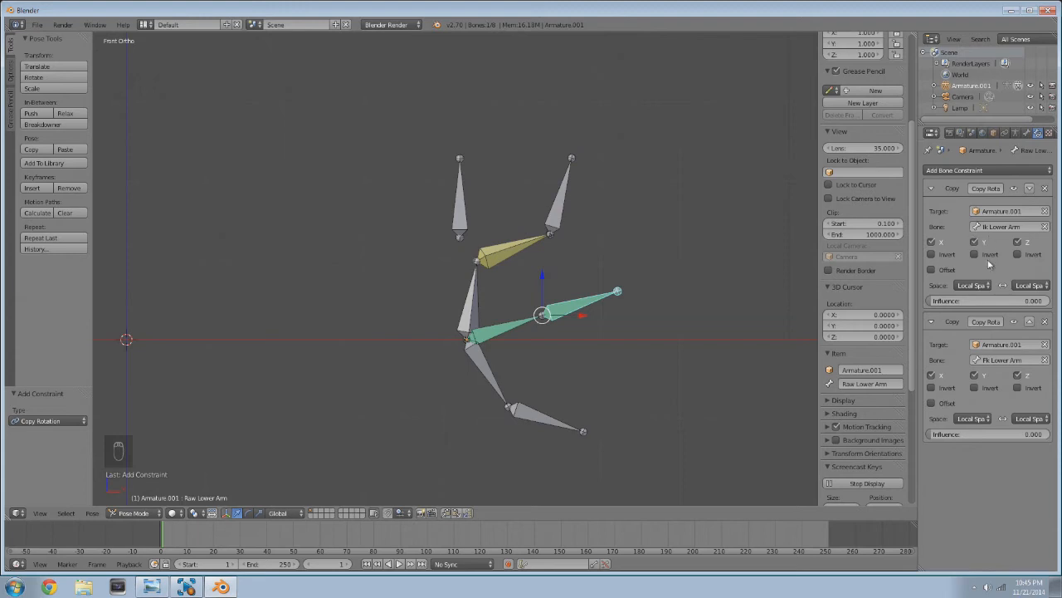
- Set the influence of the Fk-targeted Copy Rotation constraint to 1 on both the Raw Lower Arm and Raw Upper Arm
{"action": "left_click_drag", "start_coordinate": [938, 434], "coordinate": [1021, 435]}
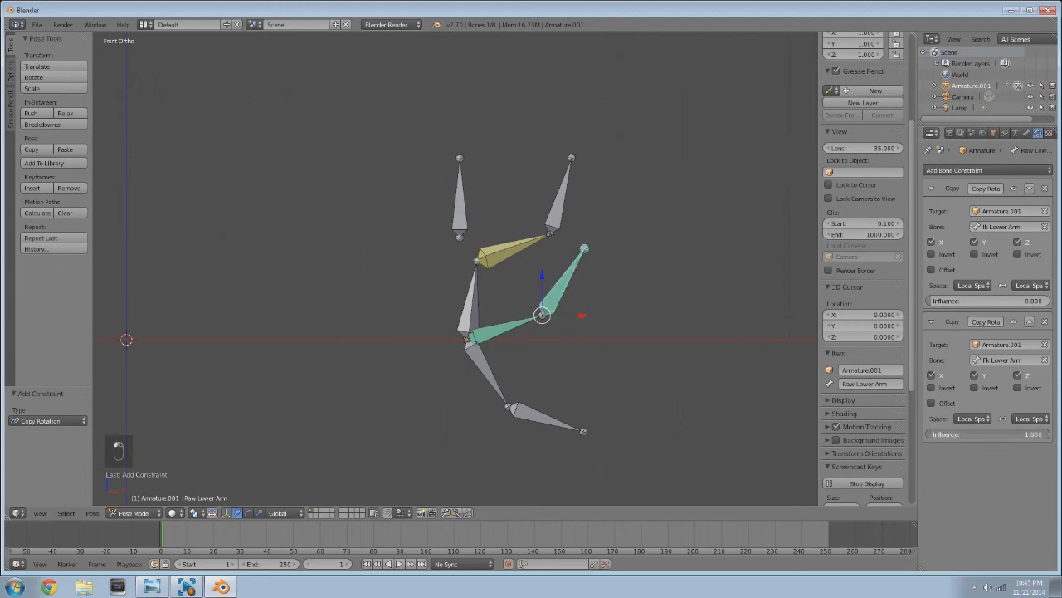
{"action": "right_click", "coordinate": [532, 321]}
{"action": "left_click_drag", "start_coordinate": [938, 434], "coordinate": [1034, 434]}
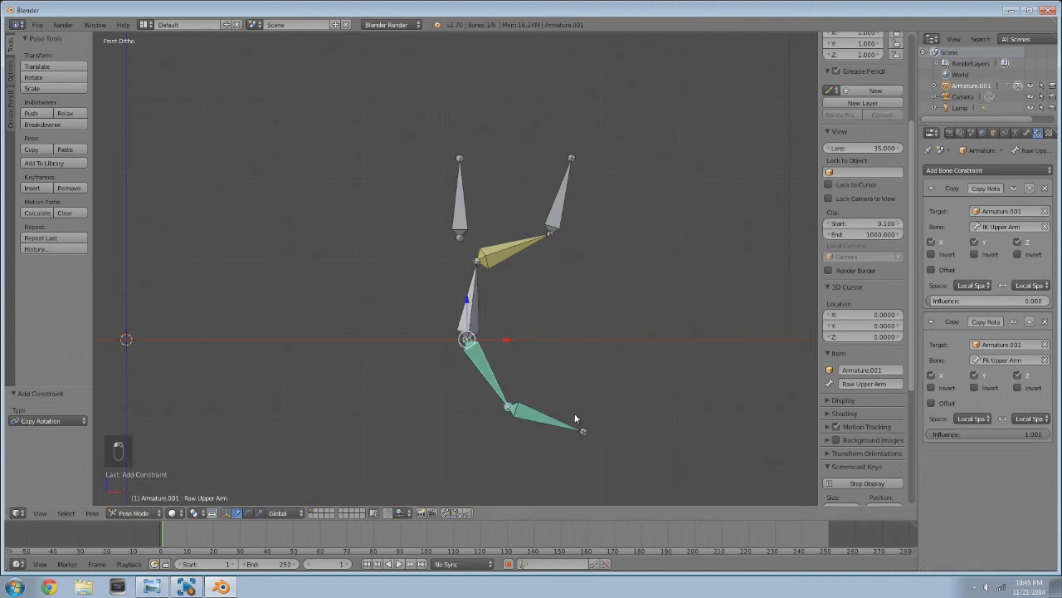
- Rotate the Fk Lower Arm upward about 34° and the Fk Upper Arm upward about 48°
{"action": "right_click", "coordinate": [536, 418]}
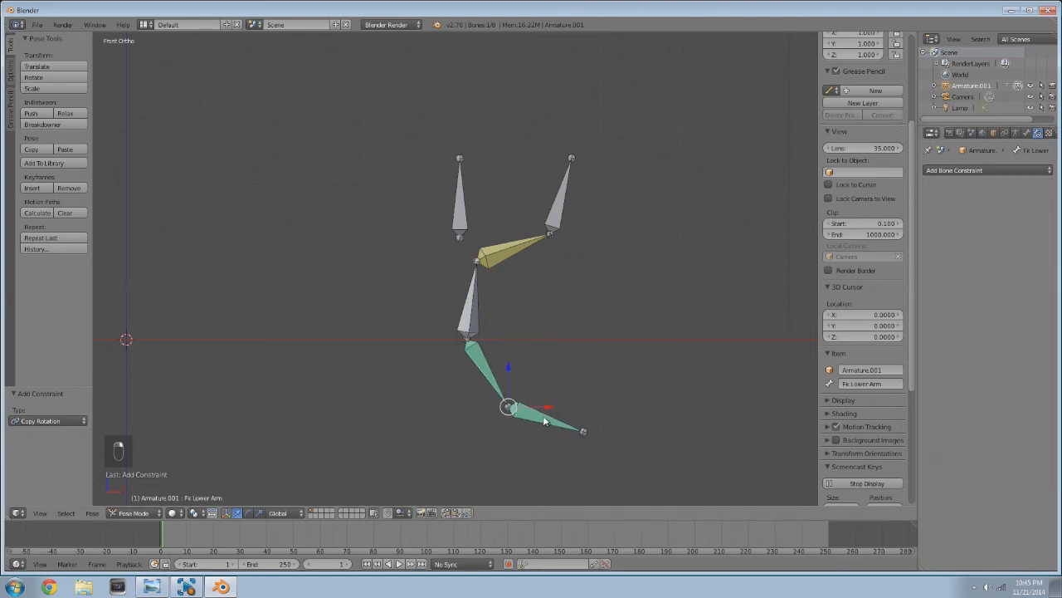
{"action": "right_click", "coordinate": [544, 421]}
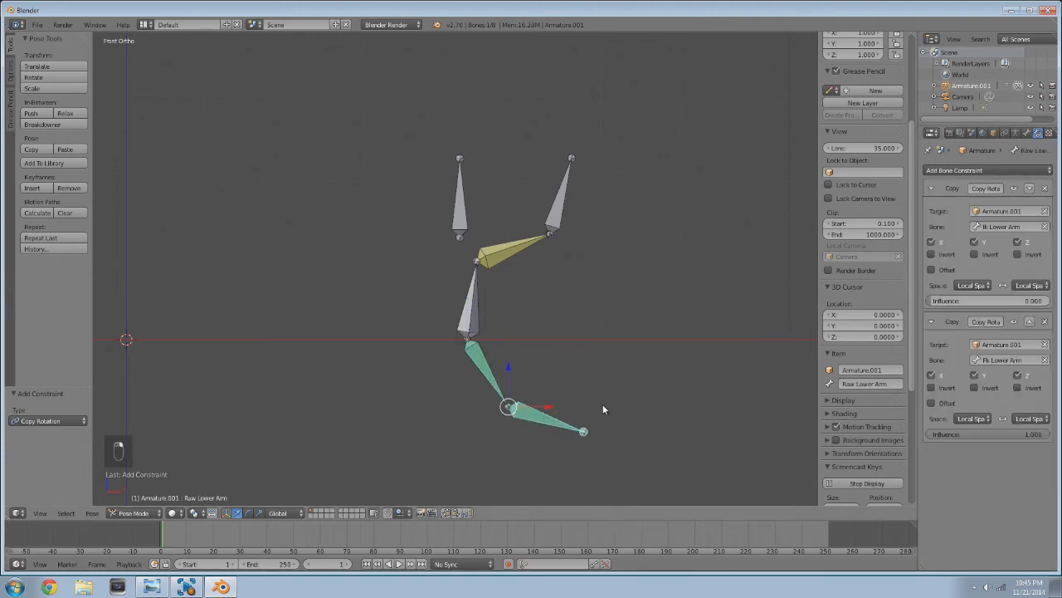
{"action": "right_click", "coordinate": [543, 427]}
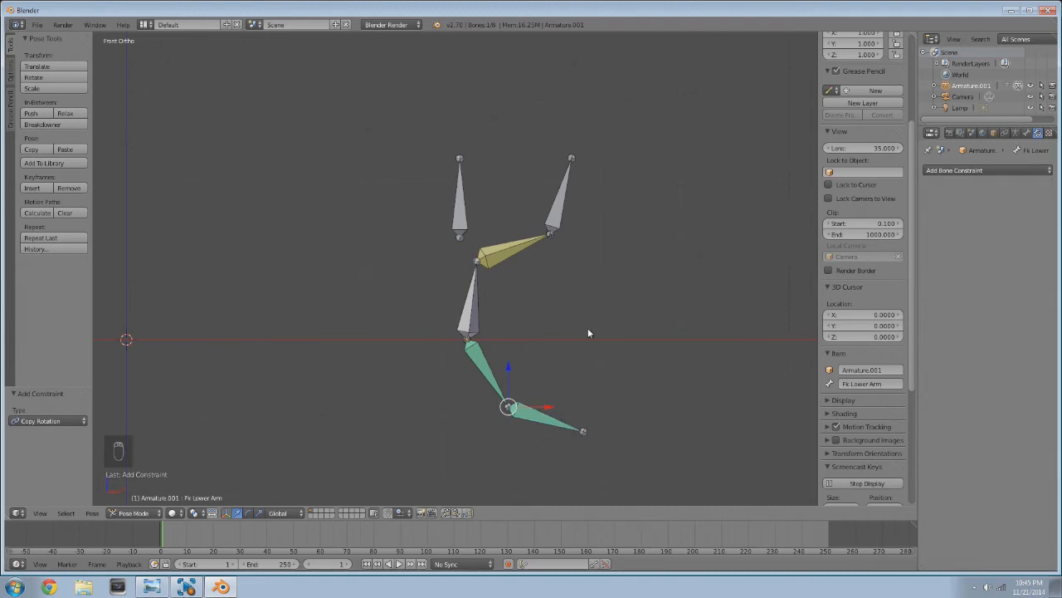
{"action": "key", "text": "r"}
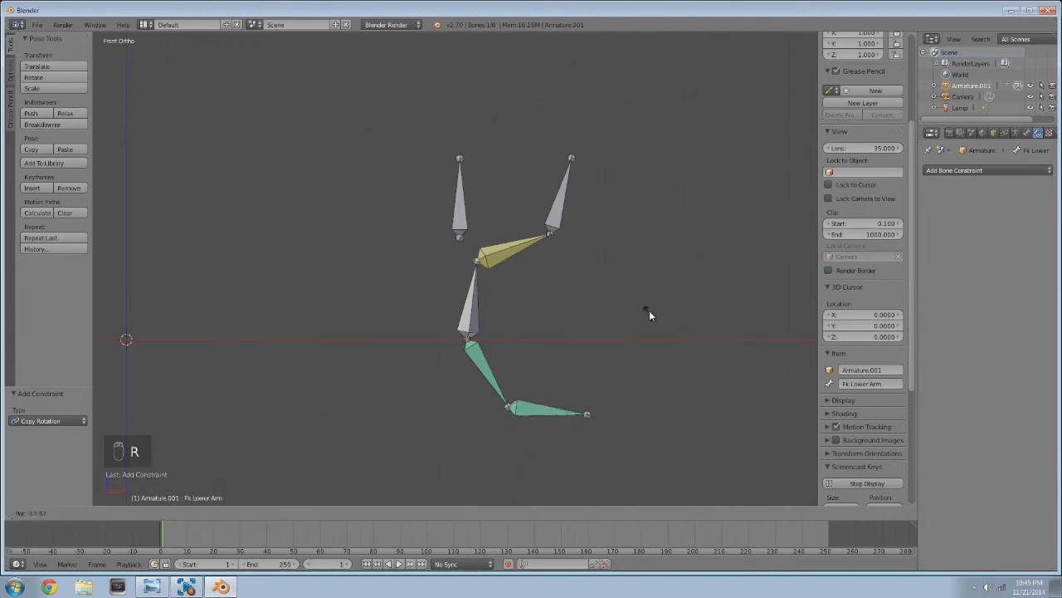
{"action": "left_click", "coordinate": [661, 225]}
{"action": "right_click", "coordinate": [477, 370]}
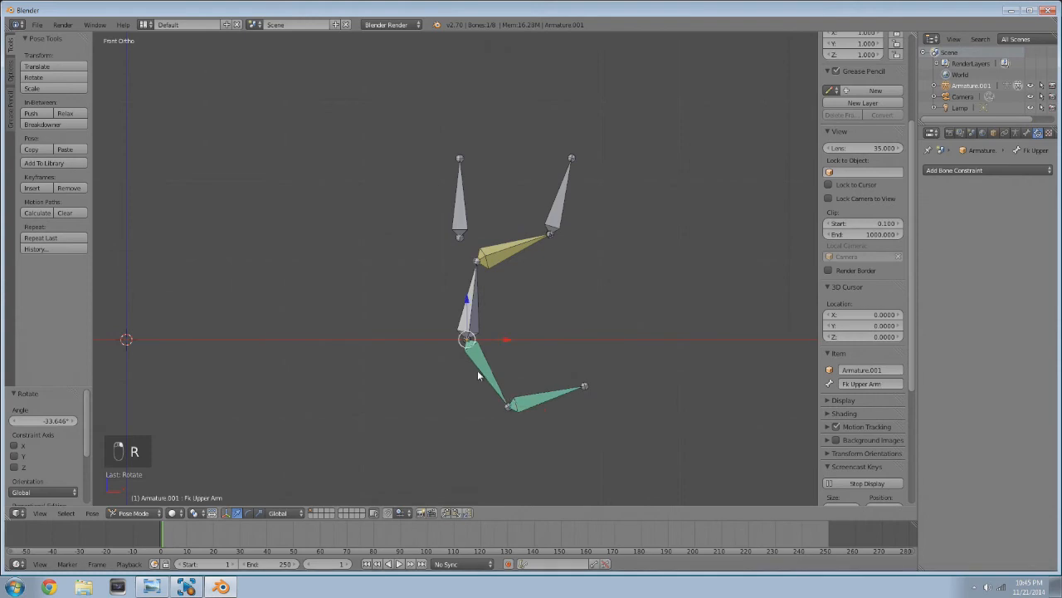
{"action": "key", "text": "r"}
{"action": "left_click", "coordinate": [519, 355]}
- Switch both Raw arm bones to the Ik chain by setting their Ik-targeted constraint influence to 1 and Fk-targeted influence to 0
{"action": "right_click", "coordinate": [515, 357]}
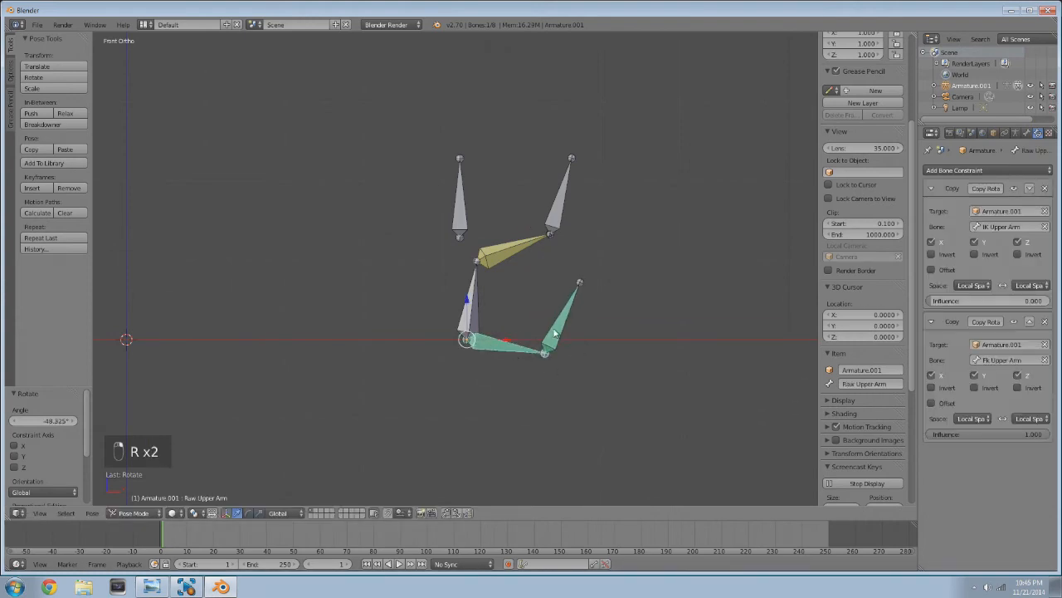
{"action": "left_click_drag", "start_coordinate": [961, 300], "coordinate": [1050, 303]}
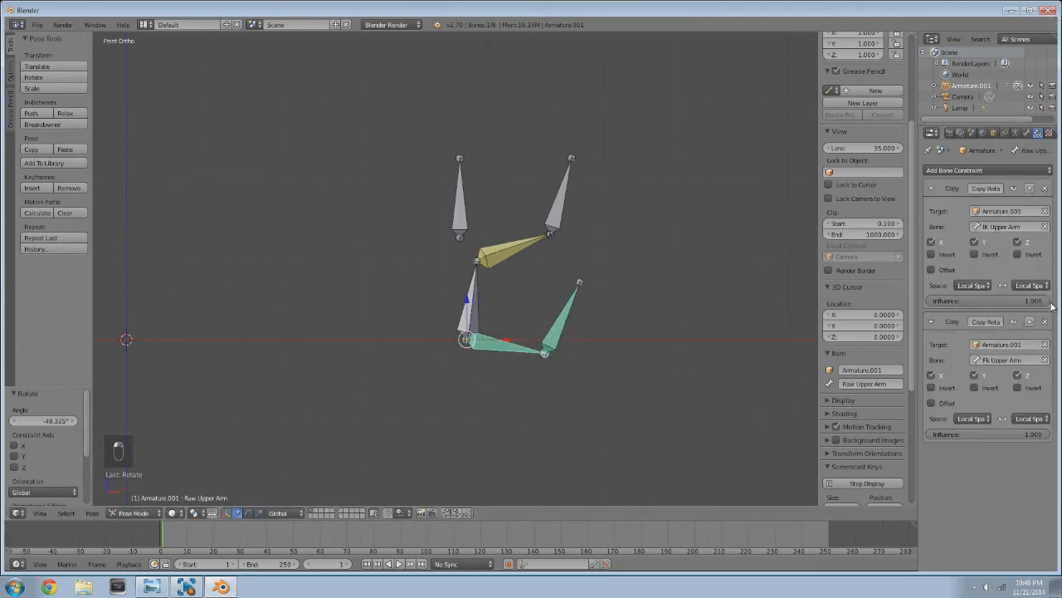
{"action": "left_click_drag", "start_coordinate": [1037, 437], "coordinate": [924, 434]}
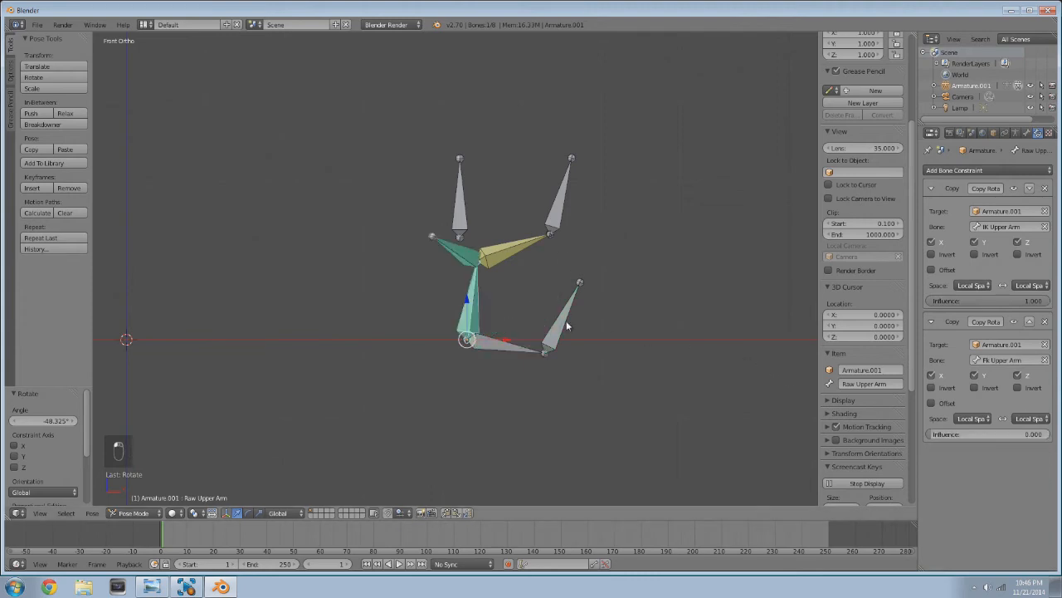
{"action": "right_click", "coordinate": [458, 253]}
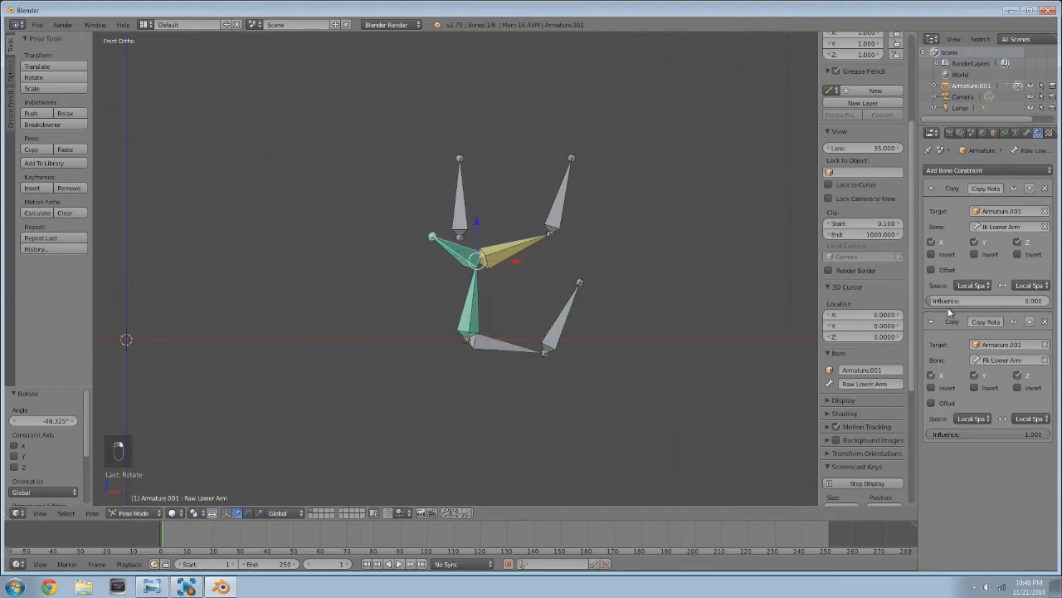
{"action": "left_click_drag", "start_coordinate": [948, 305], "coordinate": [1052, 302]}
{"action": "left_click_drag", "start_coordinate": [1037, 434], "coordinate": [928, 434]}
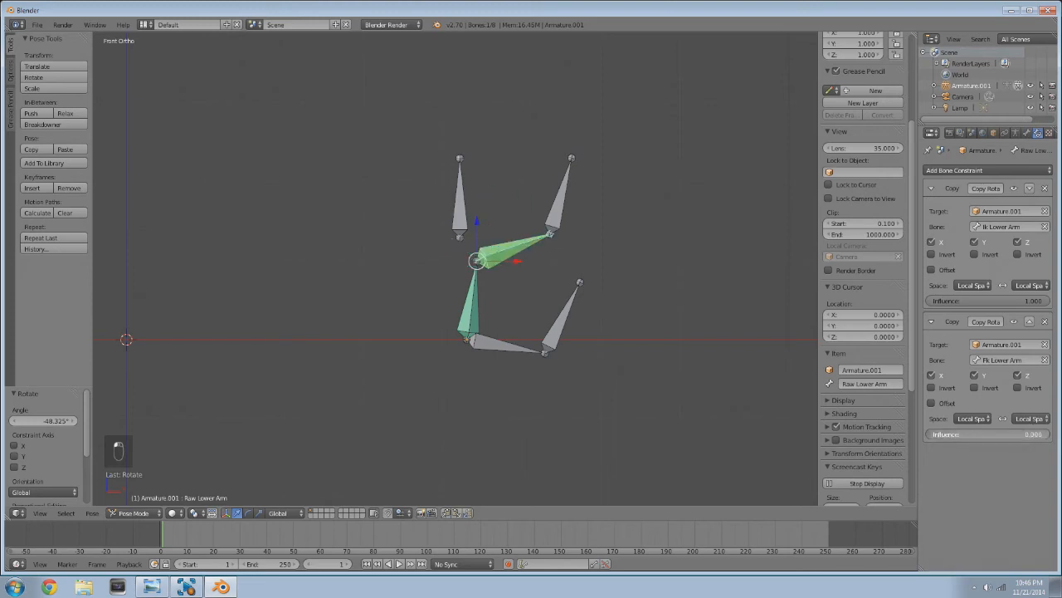
- Move the Ik Hand bone closer to the Pole bone to repose the Ik chain
{"action": "right_click", "coordinate": [558, 204]}
{"action": "key", "text": "g"}
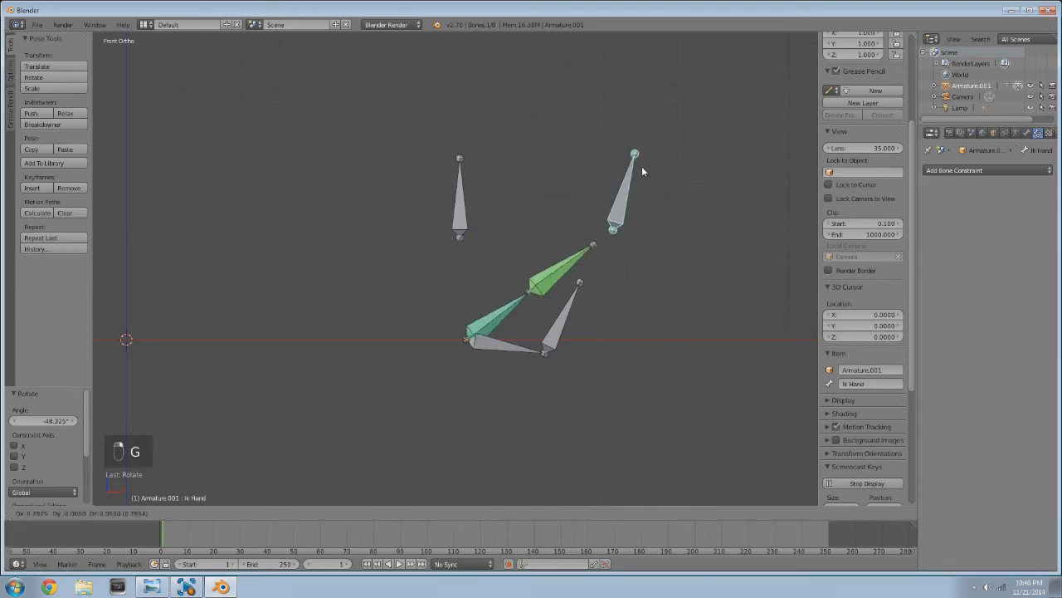
{"action": "left_click", "coordinate": [526, 181]}
- Move the Pole bone by about 0.245 in X, 1.6 in Y and -0.396 in Z, and return to the front view
{"action": "right_click", "coordinate": [463, 211]}
{"action": "middle_click_drag", "start_coordinate": [520, 257], "coordinate": [455, 237]}
{"action": "key", "text": "g"}
{"action": "left_click", "coordinate": [523, 323]}
{"action": "middle_click_drag", "start_coordinate": [421, 315], "coordinate": [548, 313]}
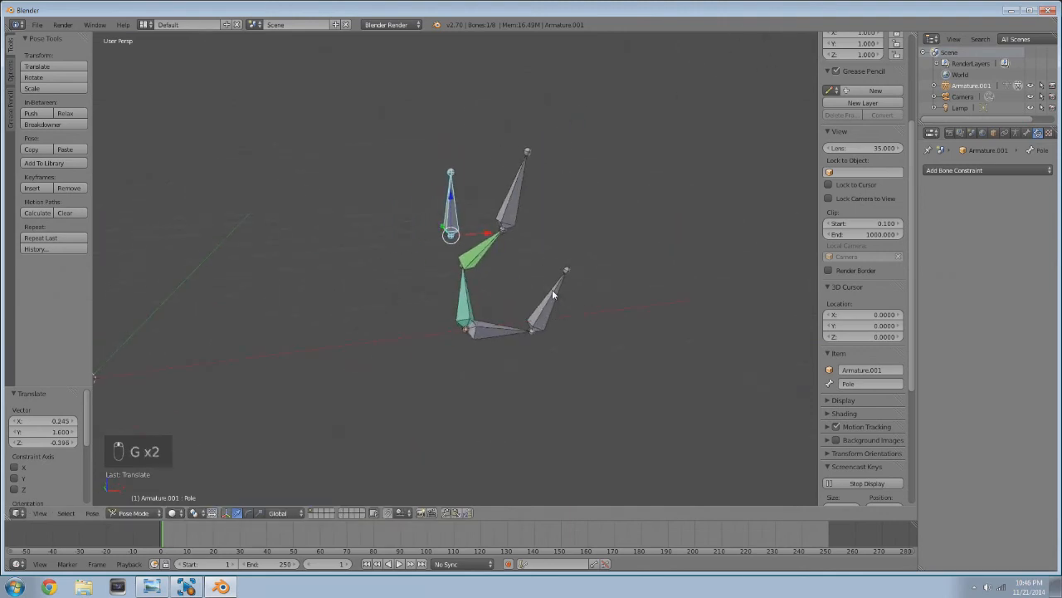
{"action": "key", "text": "KP_1"}
{"action": "key", "text": "KP_3"}
{"action": "key", "text": "KP_1"}
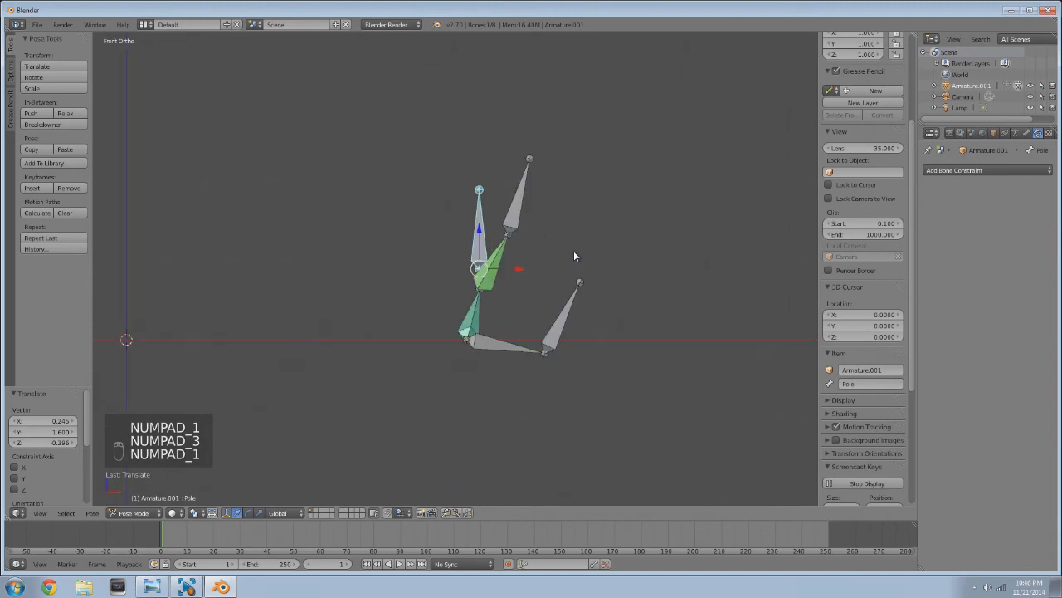
- Set the Ik-targeted constraint influence to 0 on both the Raw Lower Arm and the Raw Upper Arm bones
{"action": "right_click", "coordinate": [500, 261]}
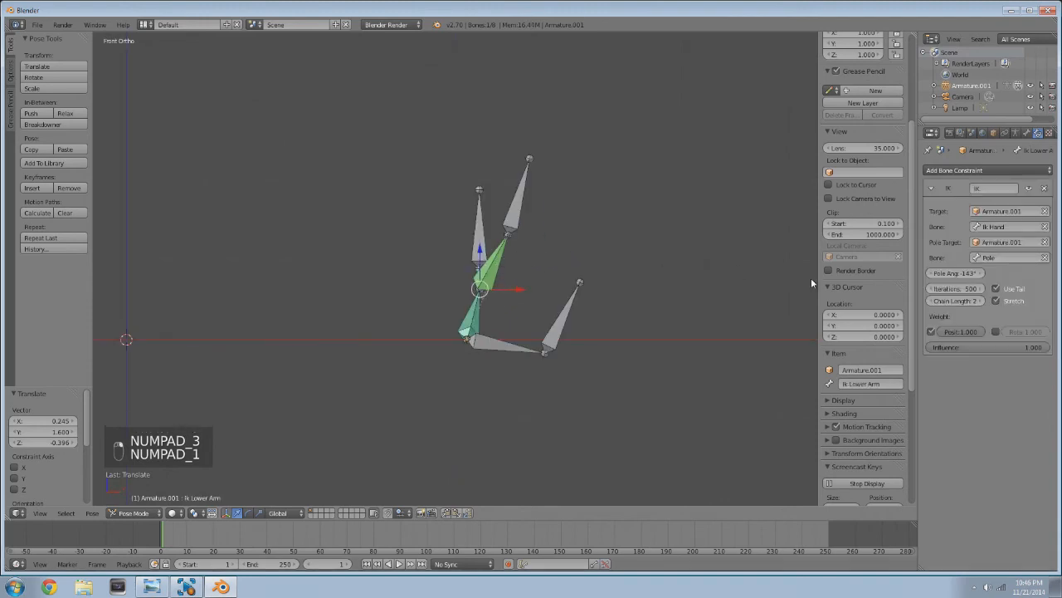
{"action": "right_click", "coordinate": [498, 260]}
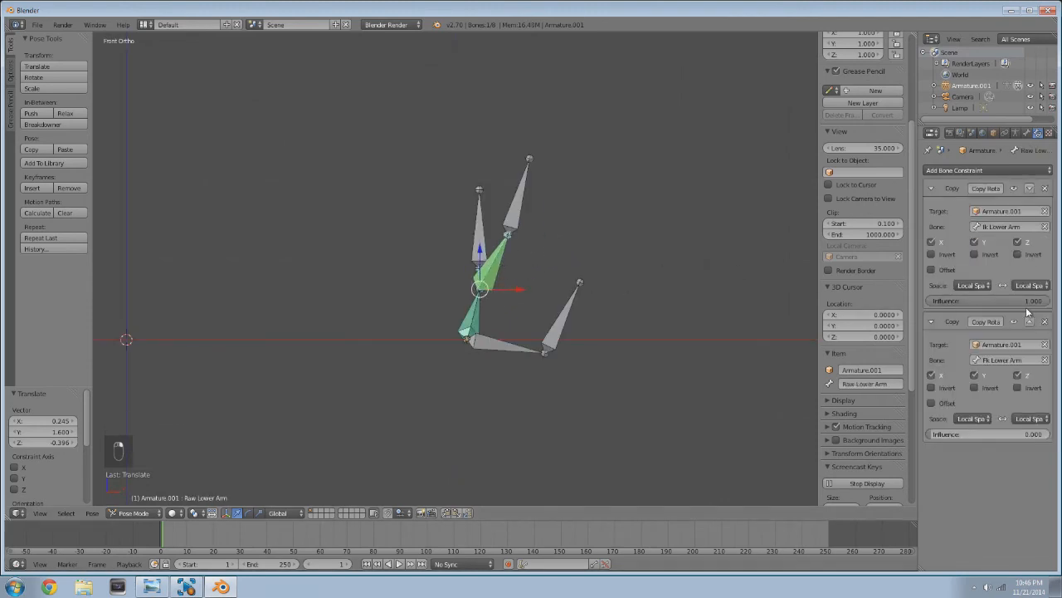
{"action": "middle_click_drag", "start_coordinate": [585, 252], "coordinate": [626, 299]}
{"action": "right_click", "coordinate": [466, 304]}
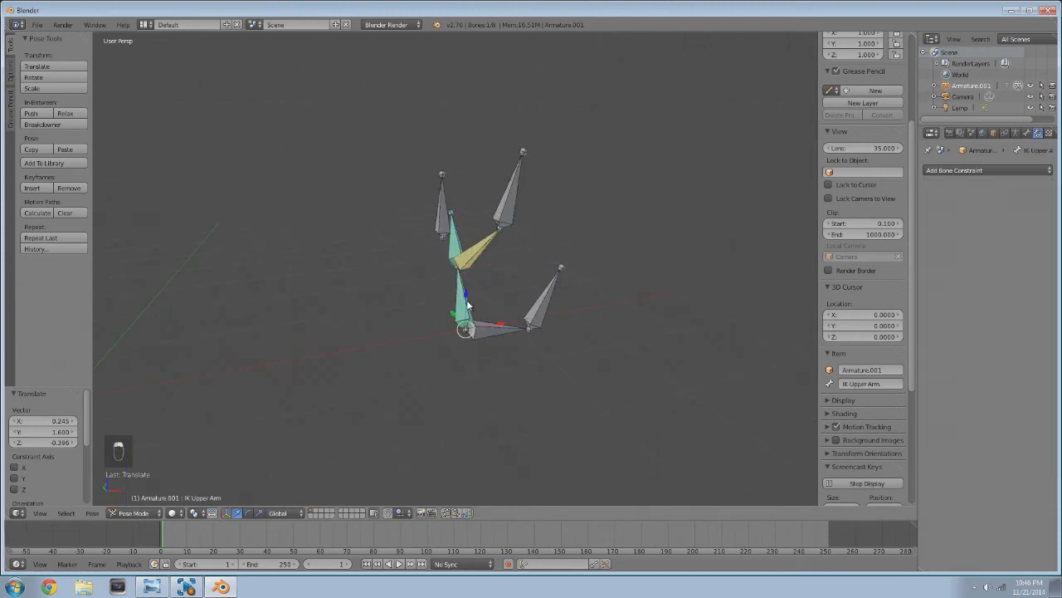
{"action": "right_click", "coordinate": [466, 303]}
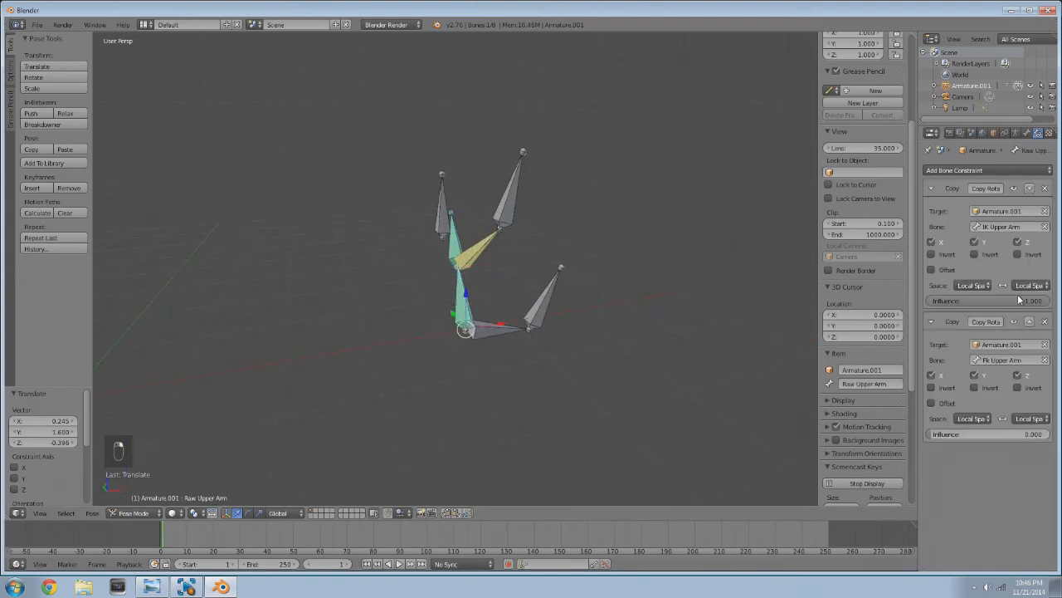
{"action": "left_click_drag", "start_coordinate": [1020, 300], "coordinate": [909, 300]}
- Rotate the Fk Lower Arm downward and the Fk Upper Arm by about 9.5°, and clear the bone selection
{"action": "middle_click_drag", "start_coordinate": [498, 266], "coordinate": [569, 332]}
{"action": "right_click", "coordinate": [585, 317]}
{"action": "key", "text": "r"}
{"action": "key", "text": "g"}
{"action": "left_click", "coordinate": [508, 367]}
{"action": "right_click", "coordinate": [548, 356]}
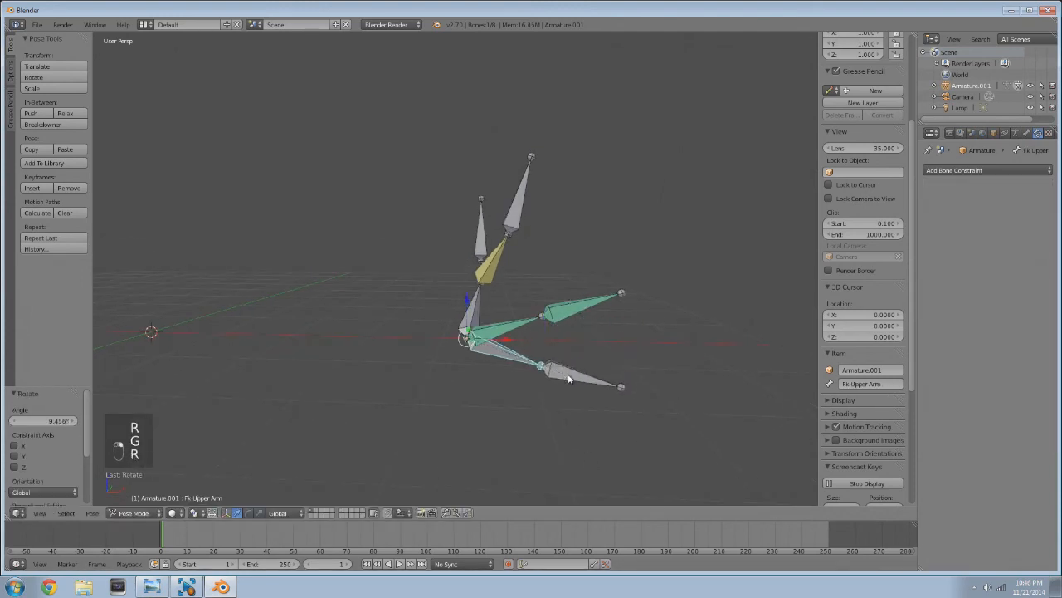
{"action": "key", "text": "a"}
- Place the 3D cursor at about X 6.365, Y 0.617, Z -0.616 and add a cube there
{"action": "middle_click_drag", "start_coordinate": [558, 328], "coordinate": [503, 340]}
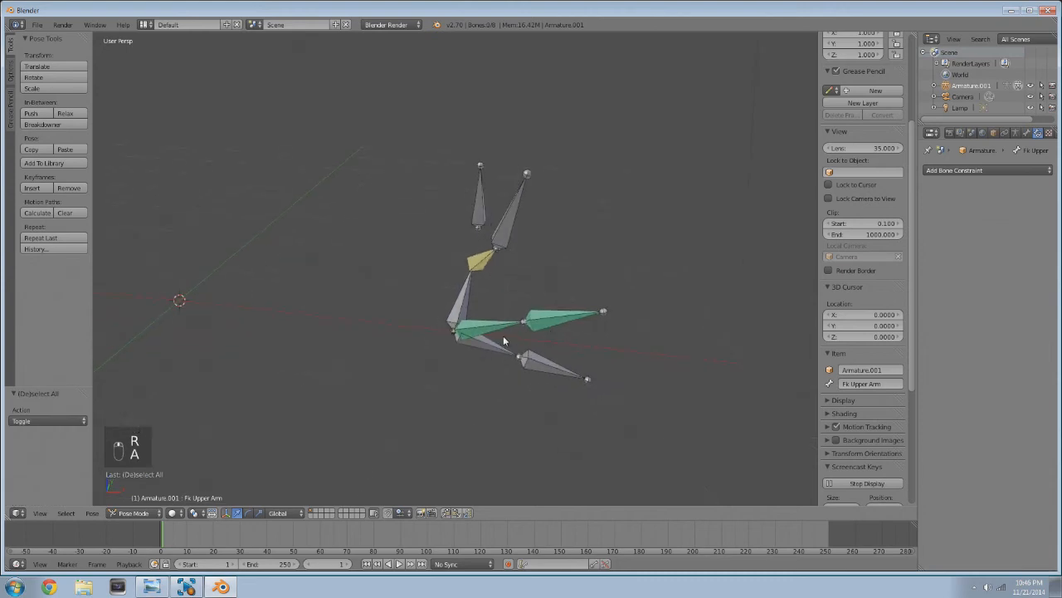
{"action": "left_click", "coordinate": [553, 355]}
{"action": "key", "text": "shift+a"}
{"action": "mouse_move", "coordinate": [595, 289]}
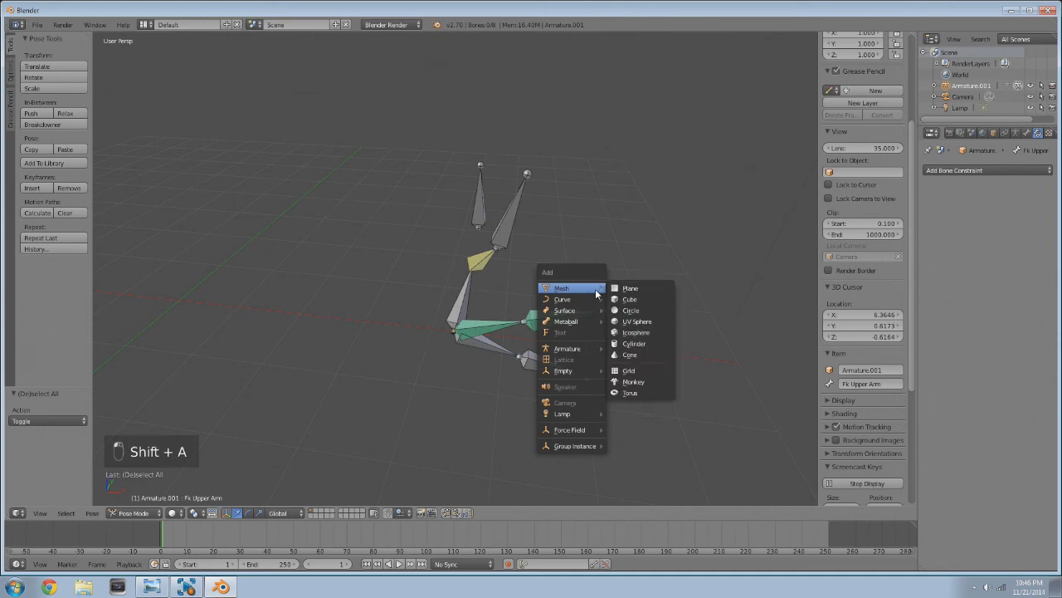
{"action": "left_click", "coordinate": [640, 299]}
- Scale the cube into a box about 1.59 long in X and 0.46 in Y and Z, and raise it slightly
{"action": "key", "text": "s"}
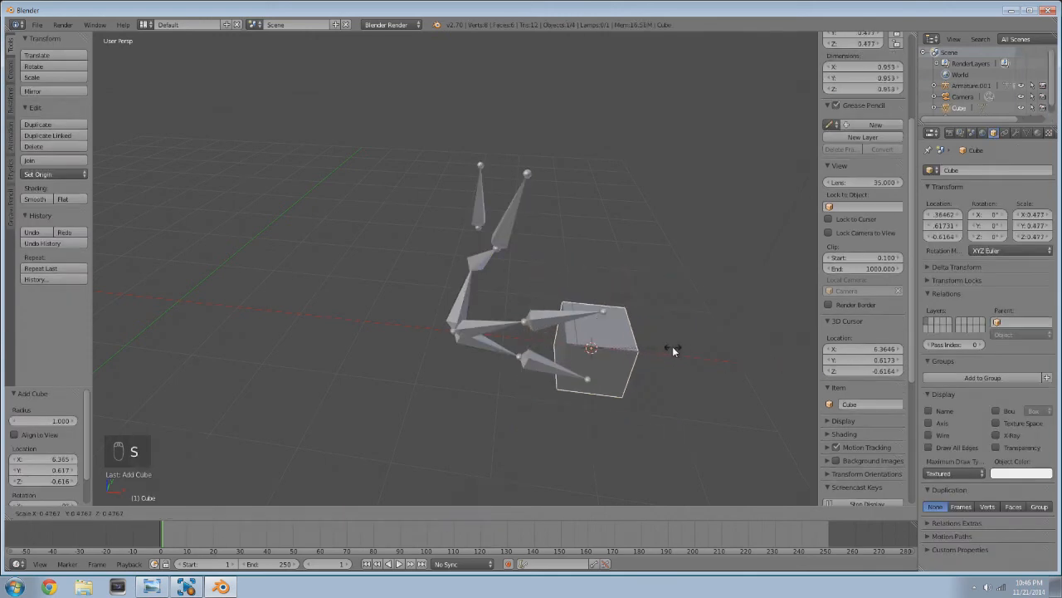
{"action": "left_click", "coordinate": [650, 343]}
{"action": "key", "text": "s"}
{"action": "key", "text": "x"}
{"action": "left_click", "coordinate": [725, 354]}
{"action": "middle_click_drag", "start_coordinate": [723, 358], "coordinate": [532, 316]}
{"action": "key", "text": "s"}
{"action": "left_click", "coordinate": [607, 312]}
- Add two horizontal loop cuts around the box and scale them apart along the Z axis
{"action": "key", "text": "Tab"}
{"action": "key", "text": "ctrl+r"}
{"action": "scroll", "coordinate": [474, 346], "scroll_direction": "up", "scroll_amount": 1}
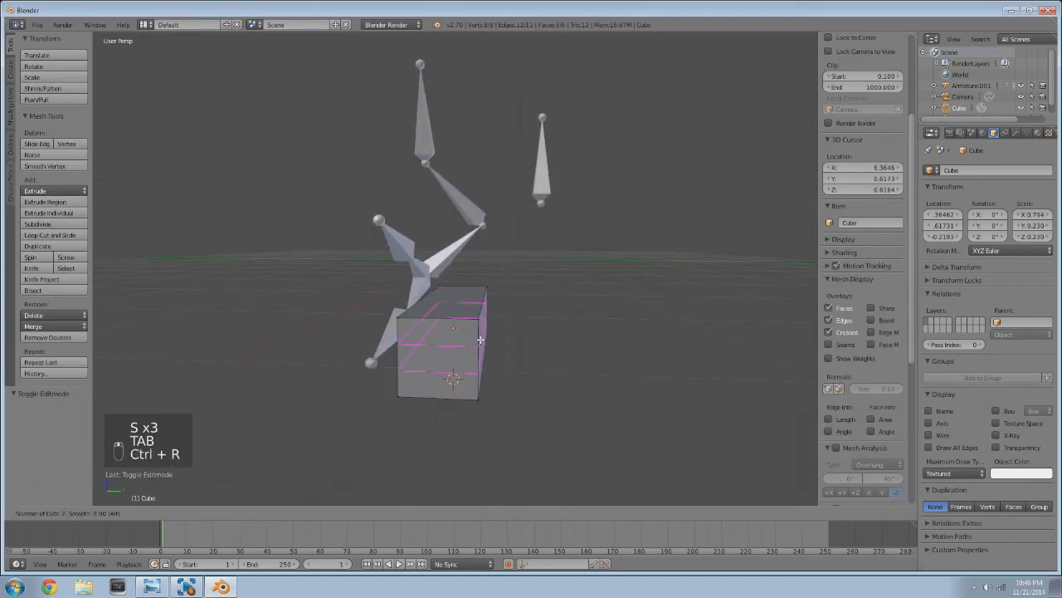
{"action": "left_click", "coordinate": [483, 339]}
{"action": "right_click", "coordinate": [525, 330]}
{"action": "middle_click_drag", "start_coordinate": [597, 335], "coordinate": [534, 311]}
{"action": "key", "text": "s"}
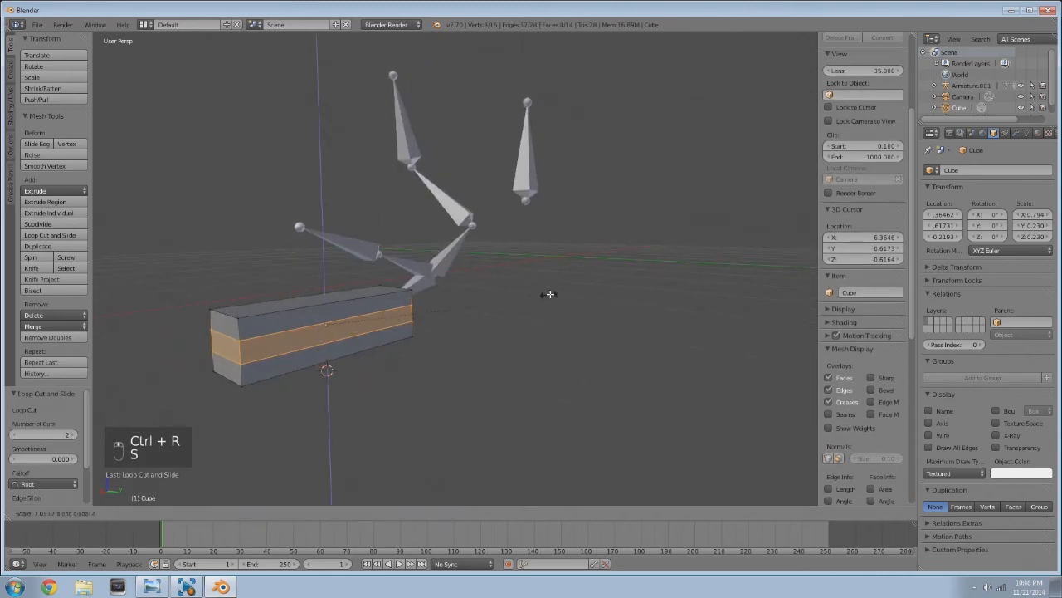
{"action": "left_click", "coordinate": [604, 187]}
{"action": "key", "text": "a"}
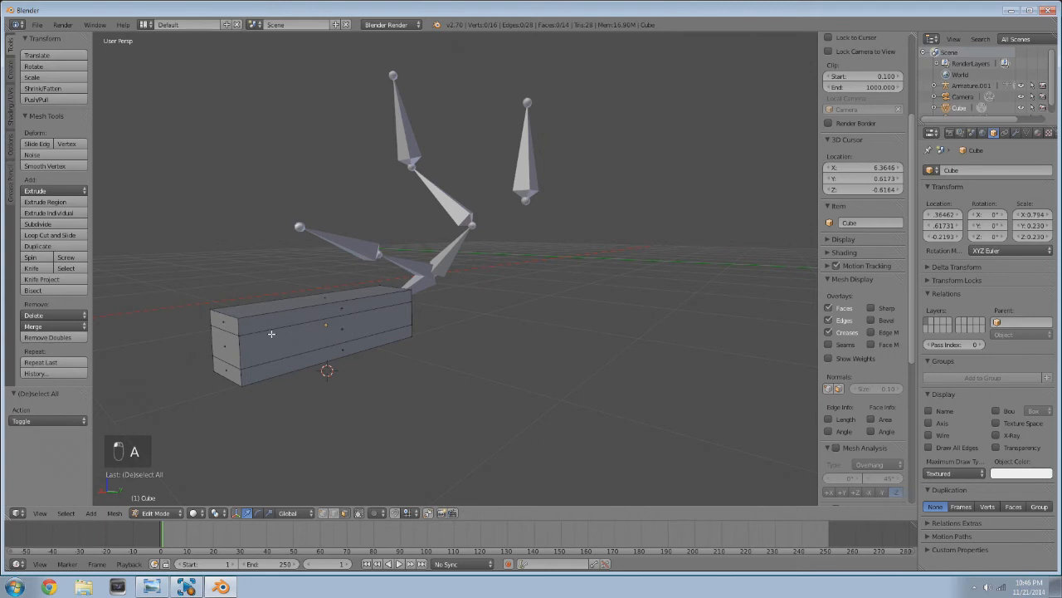
- Delete only the faces of the entire box, keeping its edges as a wire mesh, and return to Object Mode
{"action": "key", "text": "a"}
{"action": "key", "text": "space"}
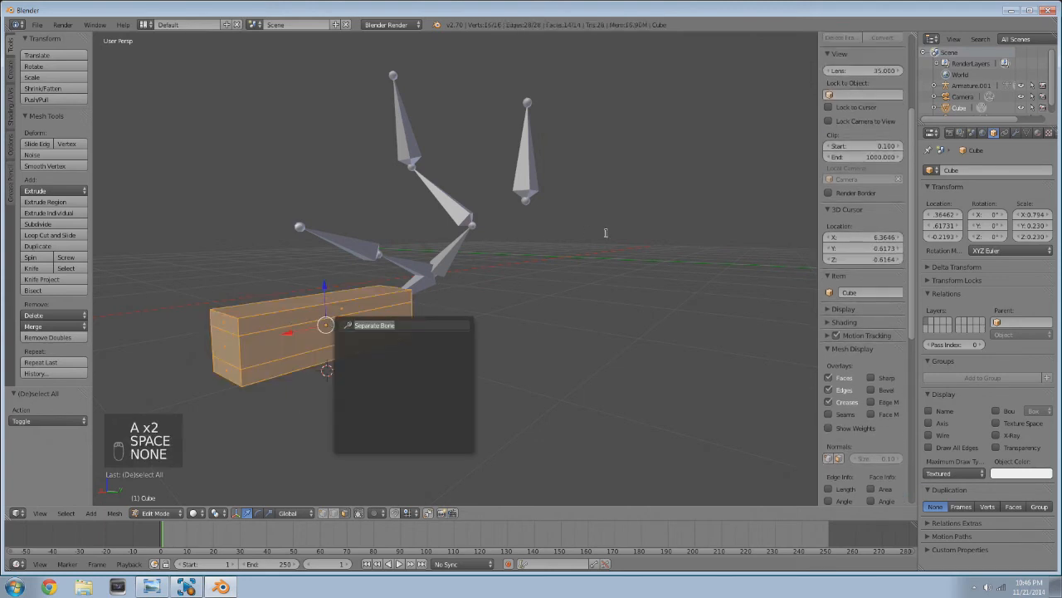
{"action": "key", "text": "z"}
{"action": "key", "text": "z"}
{"action": "key", "text": "x"}
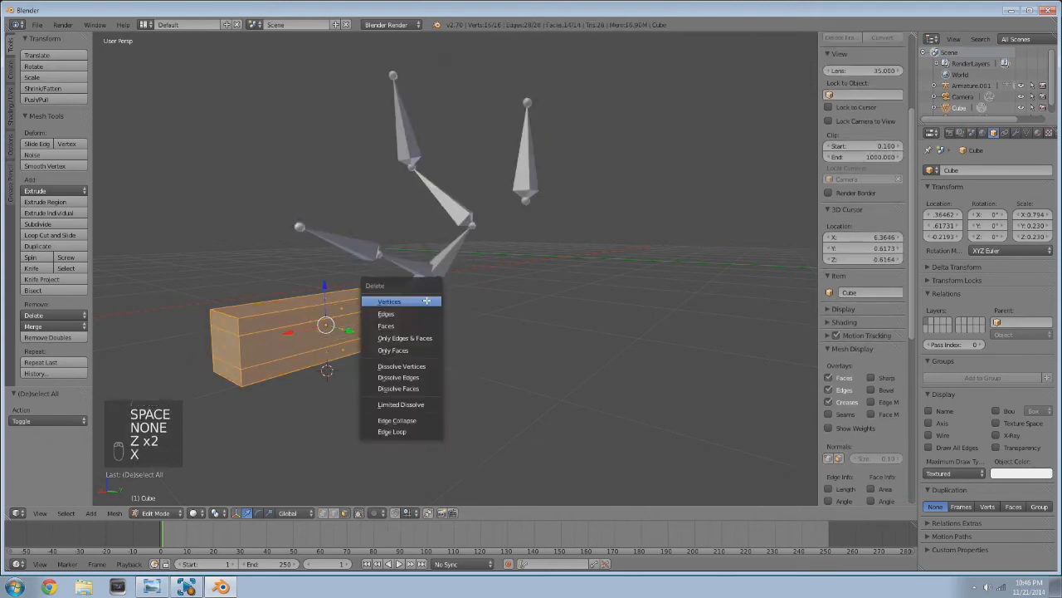
{"action": "left_click", "coordinate": [414, 350]}
{"action": "middle_click_drag", "start_coordinate": [345, 341], "coordinate": [621, 373]}
{"action": "key", "text": "Tab"}
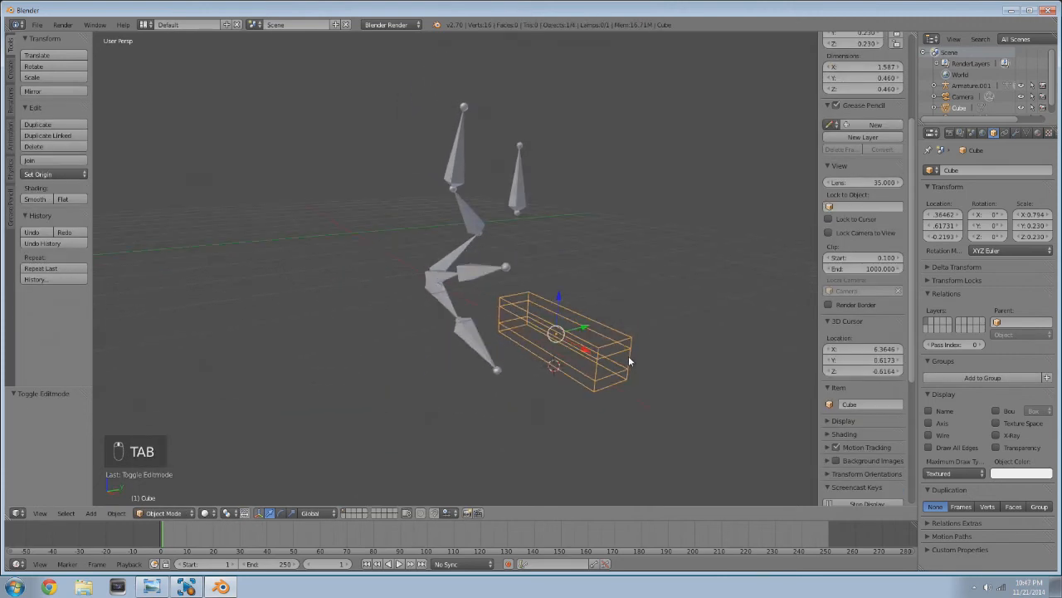
{"action": "key", "text": "Tab"}
{"action": "key", "text": "Tab"}
{"action": "key", "text": "Tab"}
{"action": "key", "text": "Tab"}
{"action": "middle_click_drag", "start_coordinate": [629, 345], "coordinate": [647, 327]}
{"action": "key", "text": "Tab"}
- Assign the Cube object as the custom shape of the Fk Lower Arm bone and turn on its Wireframe display
{"action": "right_click", "coordinate": [552, 318]}
{"action": "mouse_move", "coordinate": [552, 315]}
{"action": "middle_mouse_down"}
{"action": "mouse_move", "coordinate": [544, 321]}
{"action": "mouse_move", "coordinate": [554, 327]}
{"action": "middle_mouse_up"}
{"action": "left_click", "coordinate": [1026, 132]}
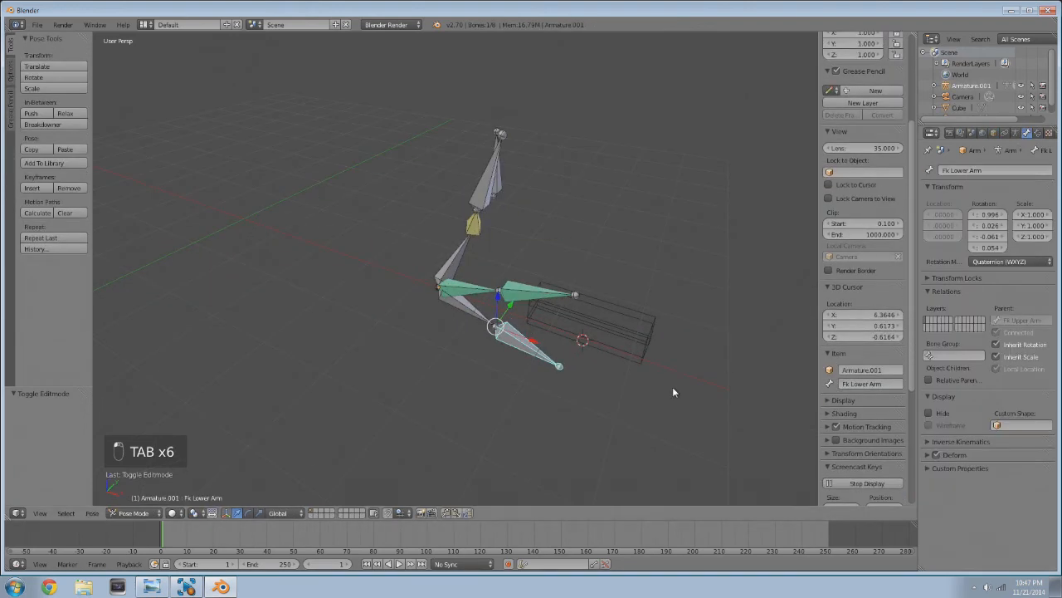
{"action": "middle_click_drag", "start_coordinate": [661, 366], "coordinate": [537, 339]}
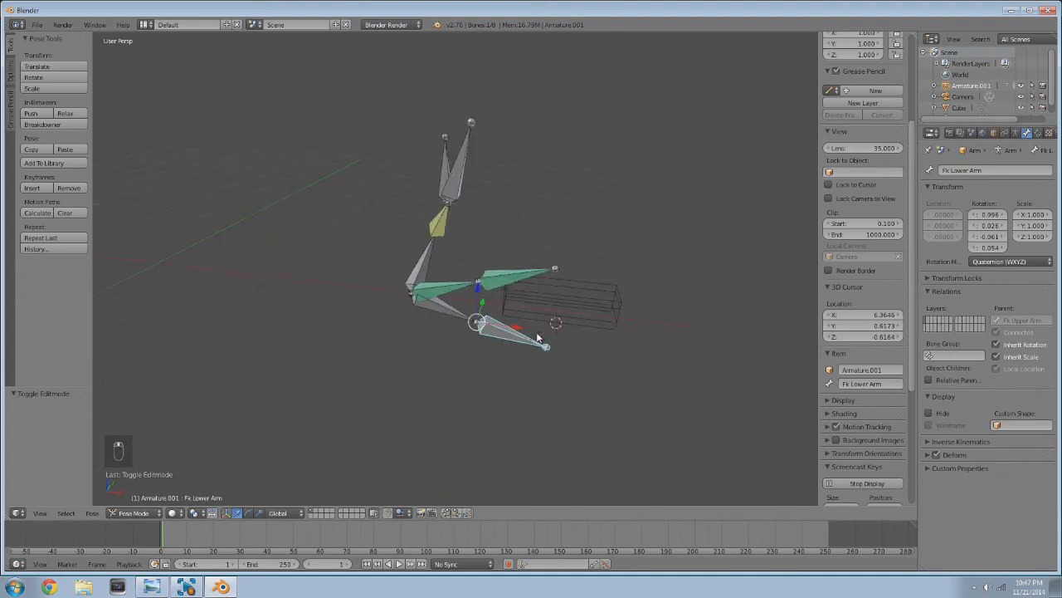
{"action": "scroll", "coordinate": [538, 339], "scroll_direction": "up", "scroll_amount": 4}
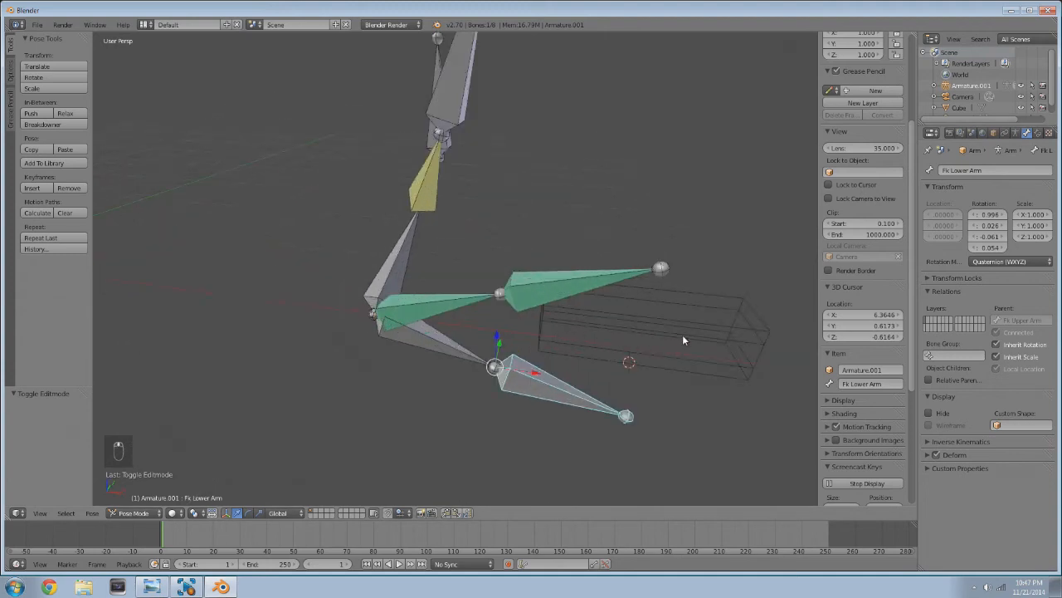
{"action": "left_click", "coordinate": [1017, 426]}
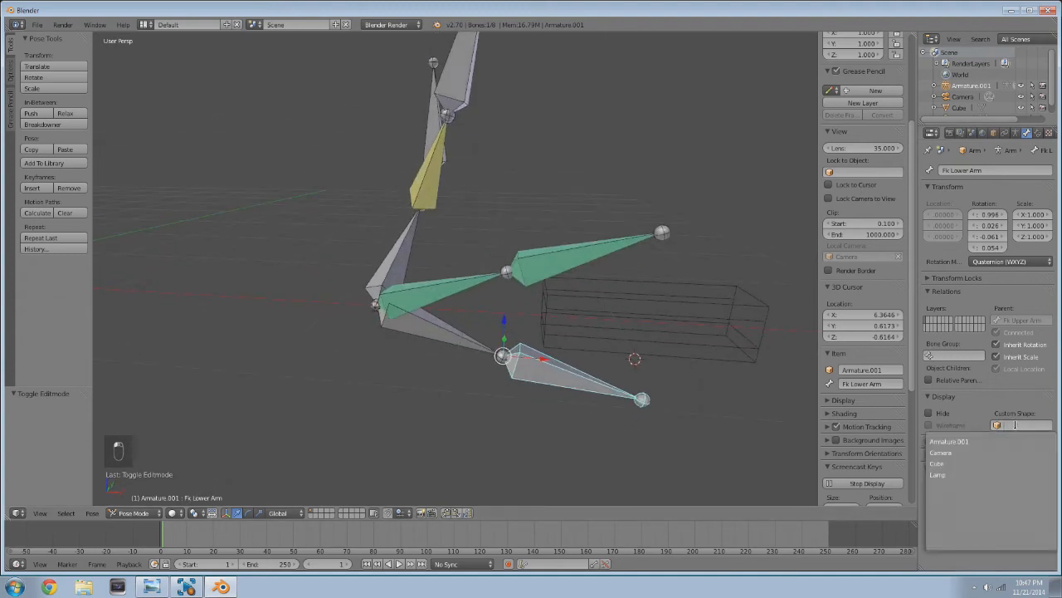
{"action": "left_click", "coordinate": [545, 367]}
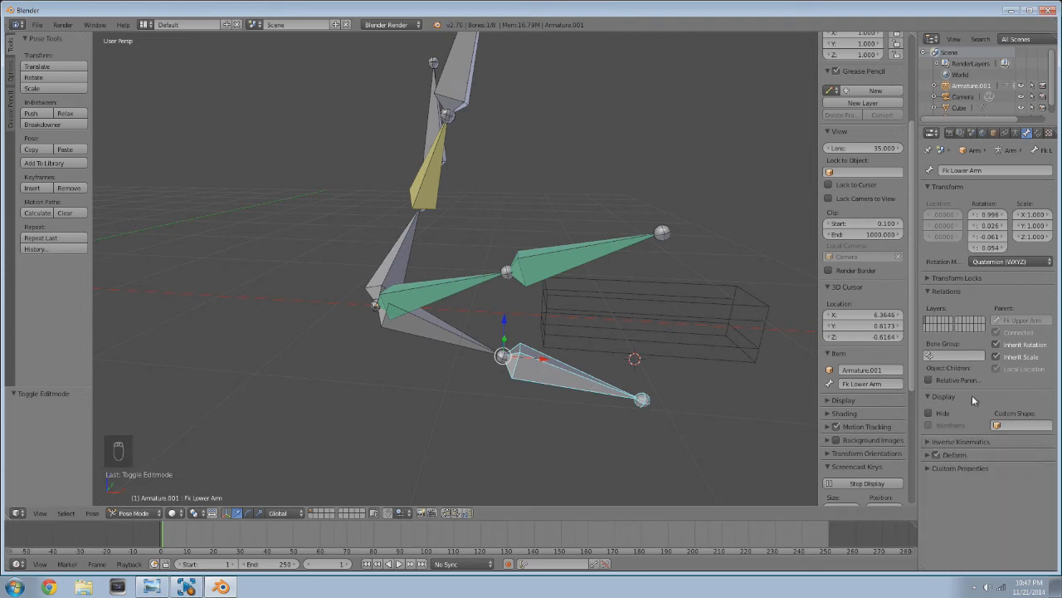
{"action": "left_click", "coordinate": [1019, 425]}
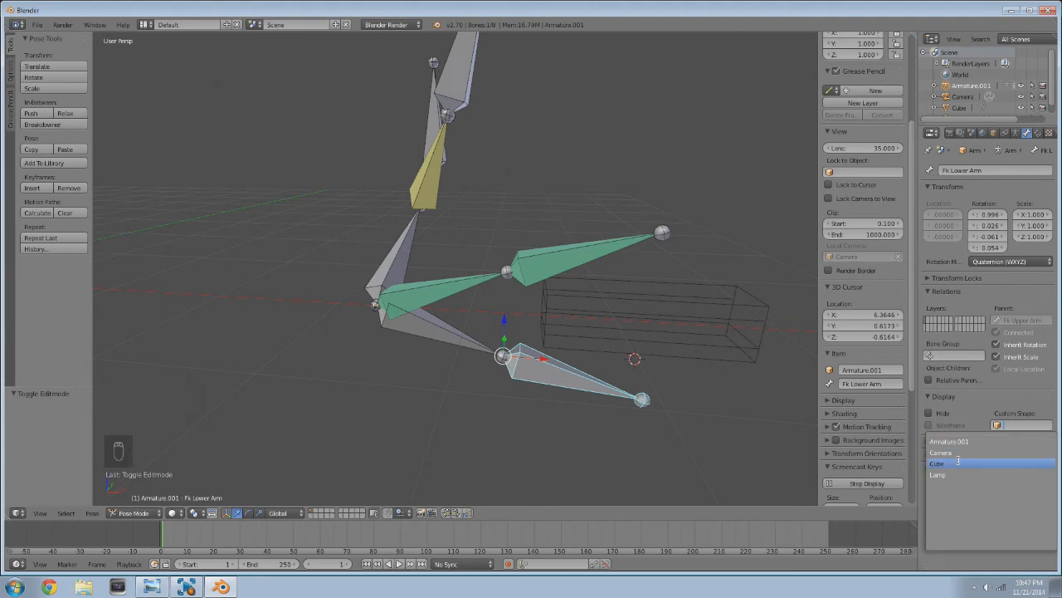
{"action": "left_click", "coordinate": [958, 463]}
{"action": "left_click", "coordinate": [949, 426]}
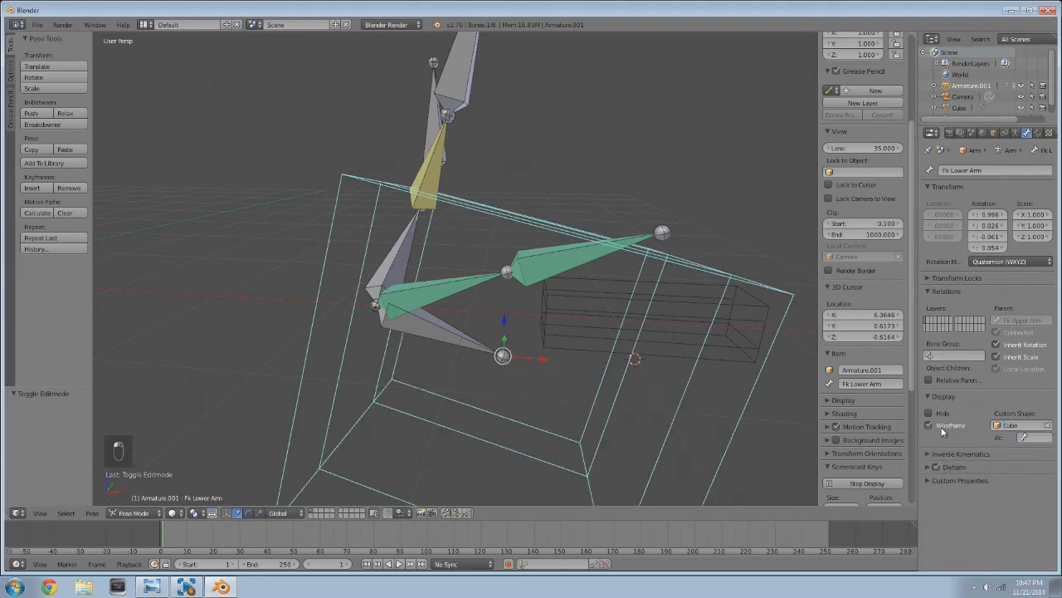
- Select the Cube and examine it beside the Fk Lower Arm's custom shape, in both Object and Edit Mode
{"action": "middle_click_drag", "start_coordinate": [636, 383], "coordinate": [597, 312]}
{"action": "right_click", "coordinate": [562, 357]}
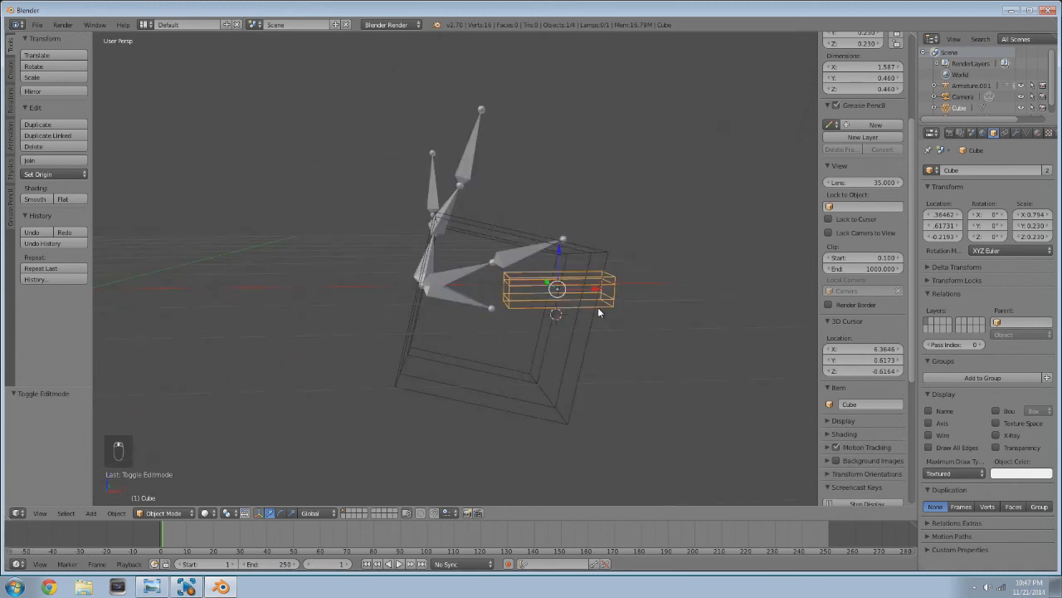
{"action": "key", "text": "KP_1"}
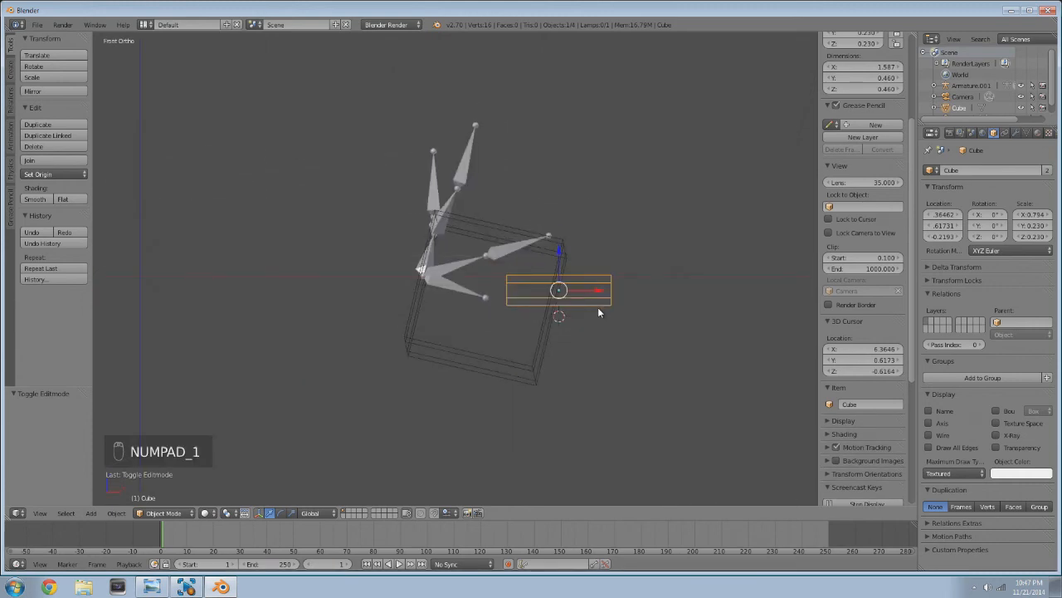
{"action": "middle_click_drag", "start_coordinate": [597, 313], "coordinate": [571, 297]}
{"action": "key", "text": "Tab"}
{"action": "middle_click_drag", "start_coordinate": [529, 341], "coordinate": [414, 461]}
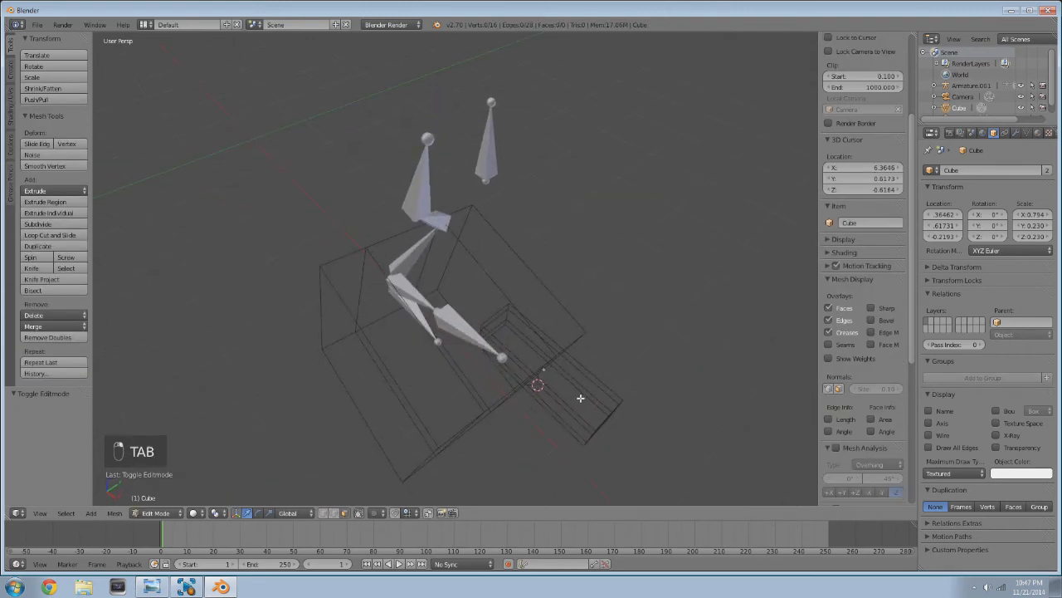
{"action": "key", "text": "Tab"}
{"action": "key", "text": "z"}
{"action": "key", "text": "z"}
{"action": "key", "text": "z"}
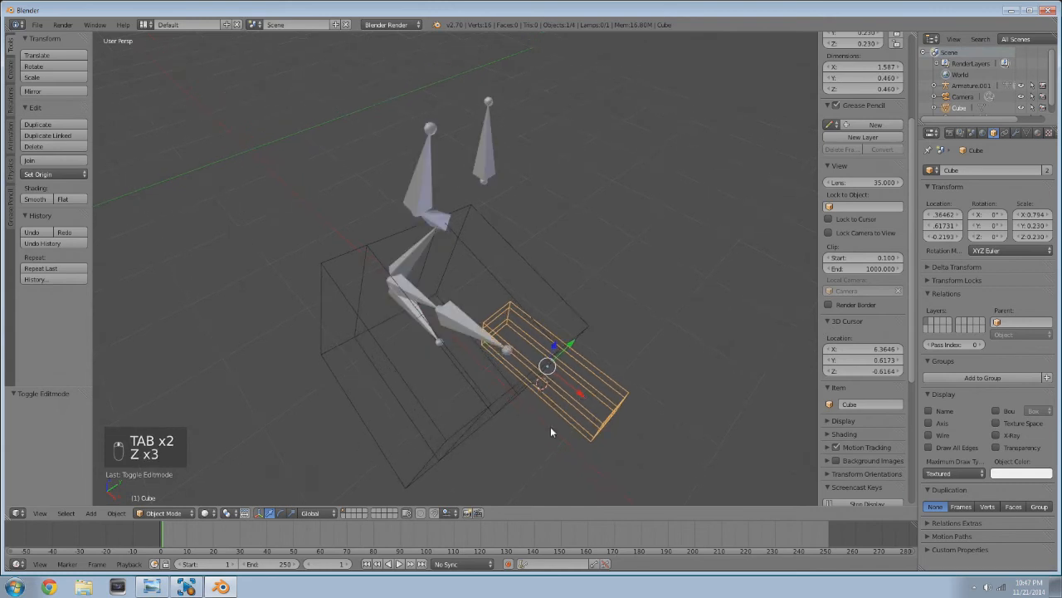
- Move the Cube object along the Y axis, well clear of the armature
{"action": "middle_click_drag", "start_coordinate": [551, 429], "coordinate": [536, 400]}
{"action": "key", "text": "Tab"}
{"action": "key", "text": "Tab"}
{"action": "left_click_drag", "start_coordinate": [570, 342], "coordinate": [689, 324]}
{"action": "middle_click_drag", "start_coordinate": [688, 325], "coordinate": [603, 343]}
{"action": "key", "text": "Tab"}
{"action": "key", "text": "Tab"}
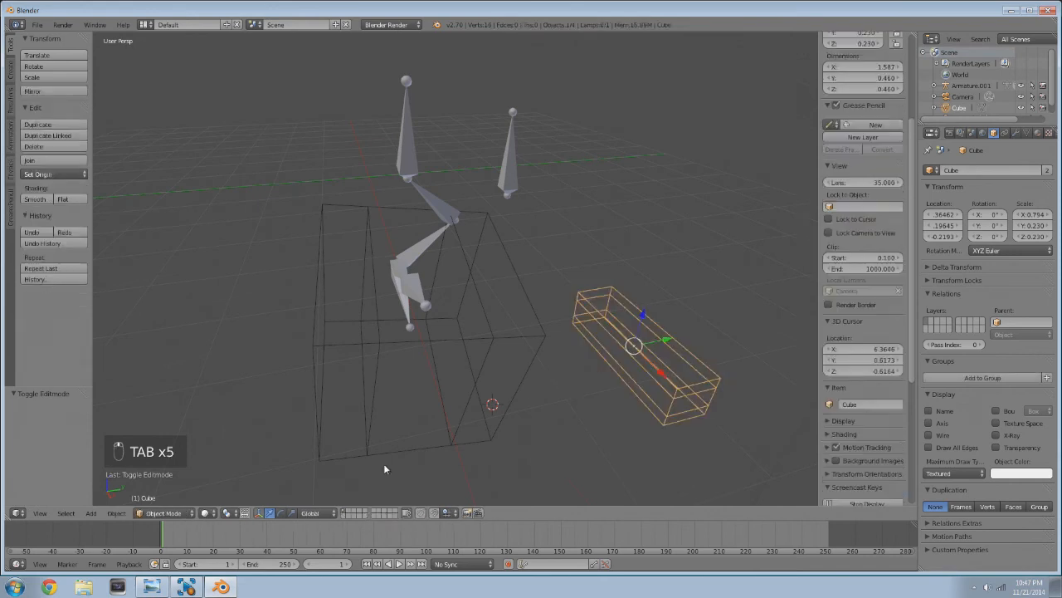
{"action": "key", "text": "Tab"}
{"action": "key", "text": "Tab"}
- Fill the Cube's open top with a face between its two long upper edges and return to Object Mode
{"action": "key", "text": "Tab"}
{"action": "left_click", "coordinate": [340, 513]}
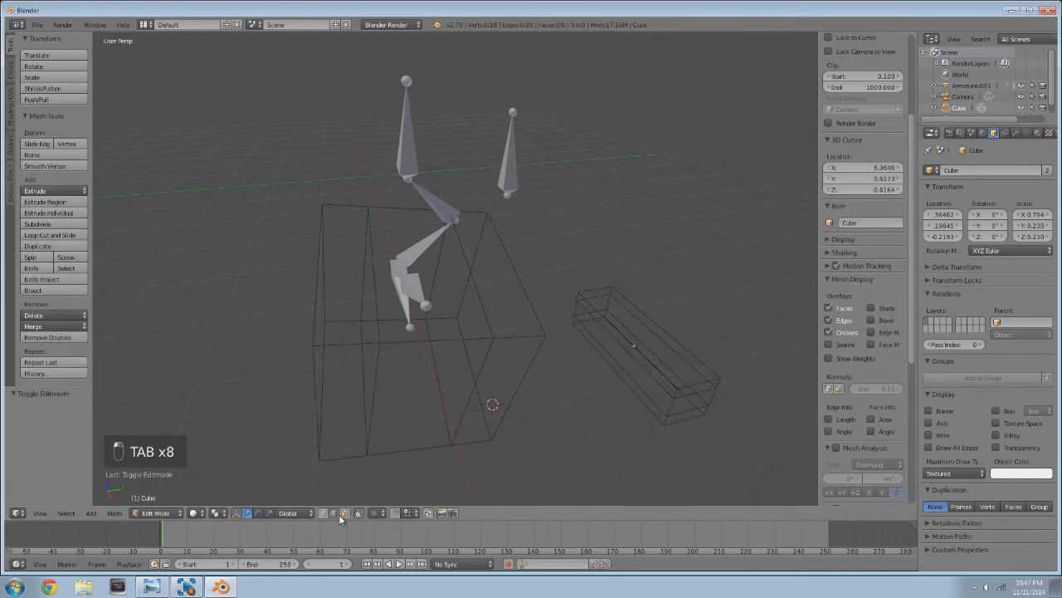
{"action": "right_click", "coordinate": [645, 363]}
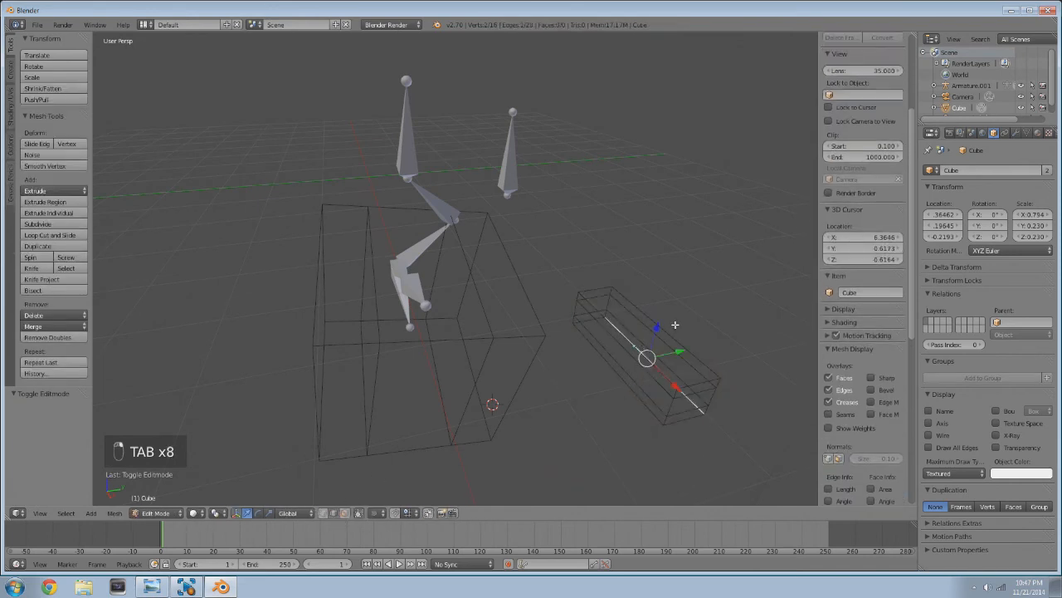
{"action": "right_click", "coordinate": [593, 312], "text": "shift"}
{"action": "right_click", "coordinate": [615, 290], "text": "shift"}
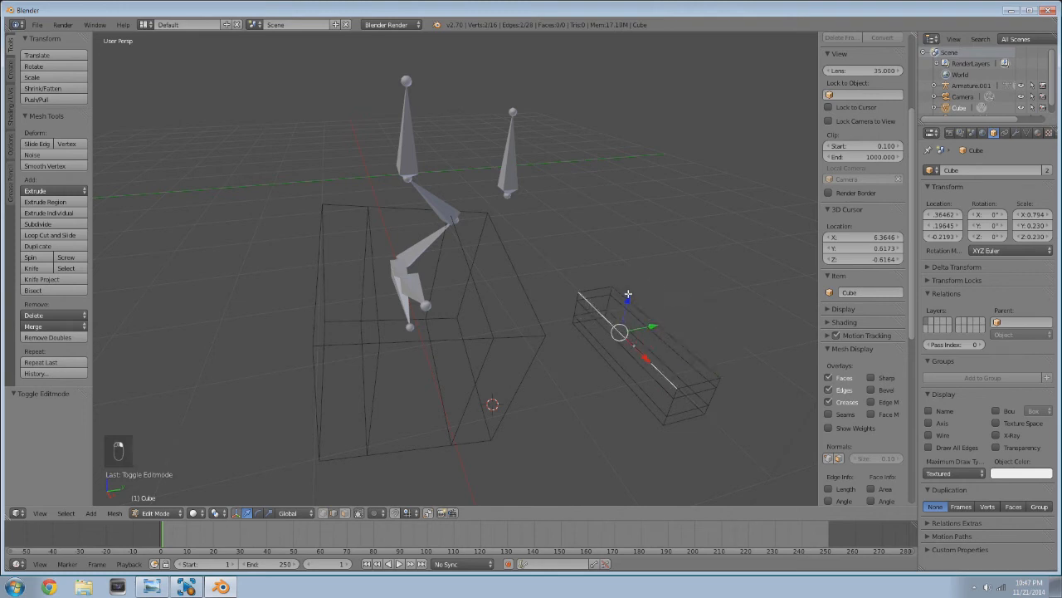
{"action": "key", "text": "f"}
{"action": "key", "text": "Tab"}
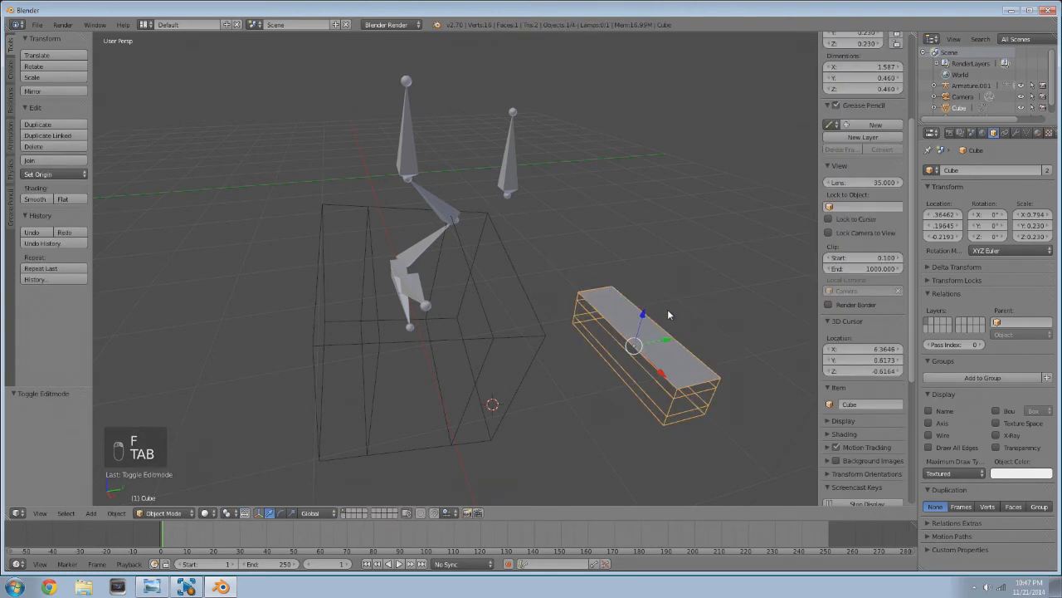
- Check the Fk Lower Arm's custom shape and subdivide the Cube's top face once
{"action": "right_click", "coordinate": [533, 333]}
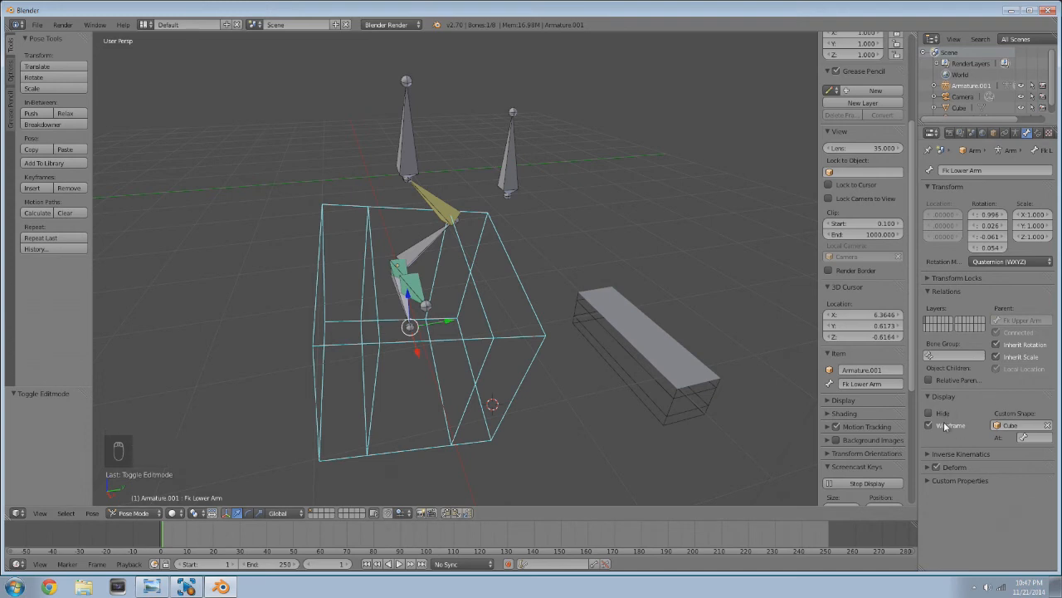
{"action": "right_click", "coordinate": [673, 347]}
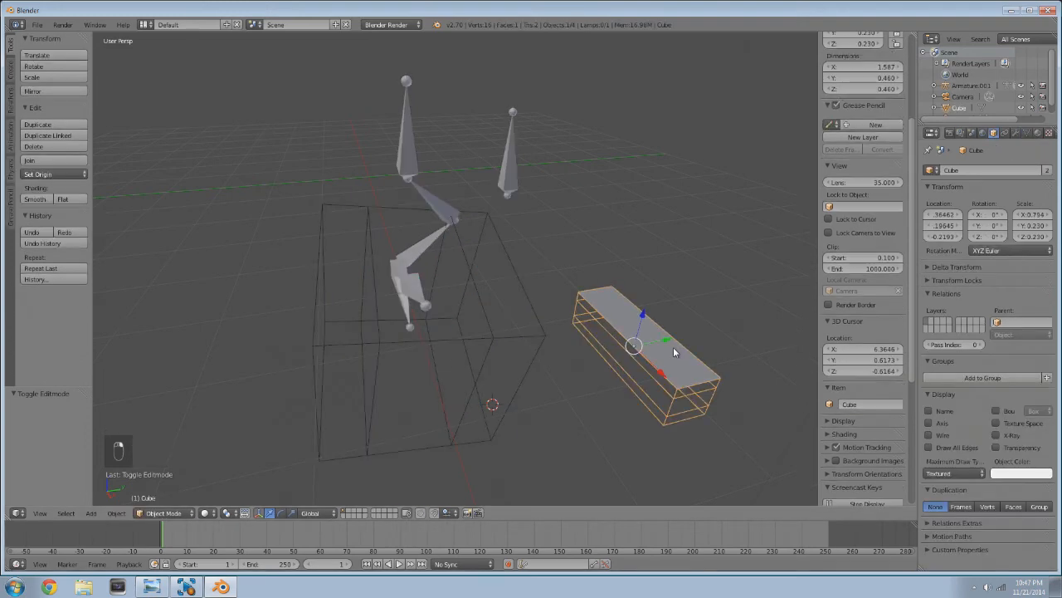
{"action": "key", "text": "Tab"}
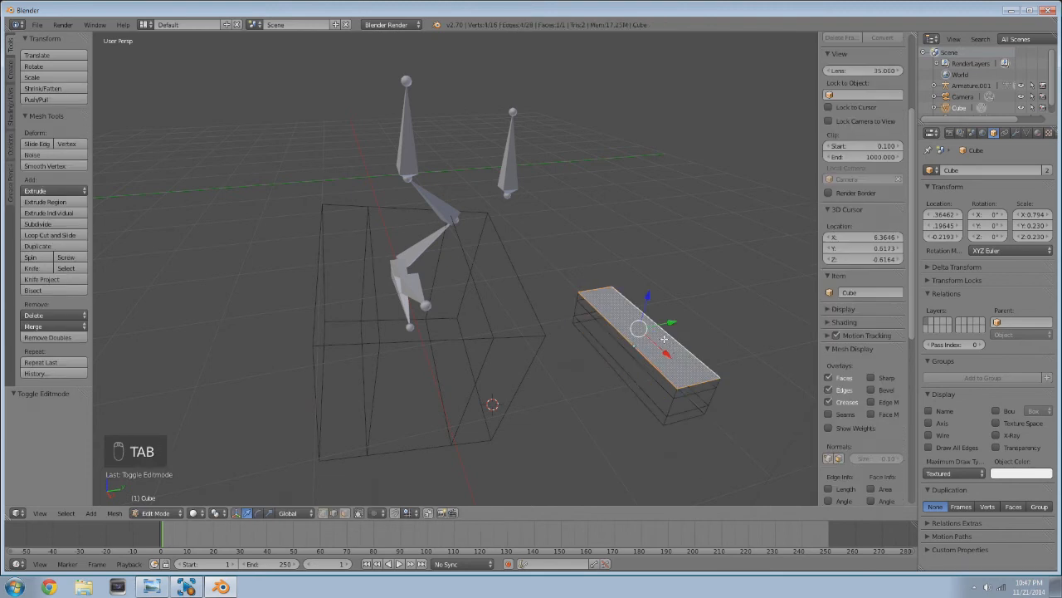
{"action": "key", "text": "w"}
{"action": "left_click", "coordinate": [626, 304]}
- Shift the two vertices at one end of the Cube's top face along the X axis and return to Object Mode
{"action": "middle_click_drag", "start_coordinate": [450, 364], "coordinate": [572, 269]}
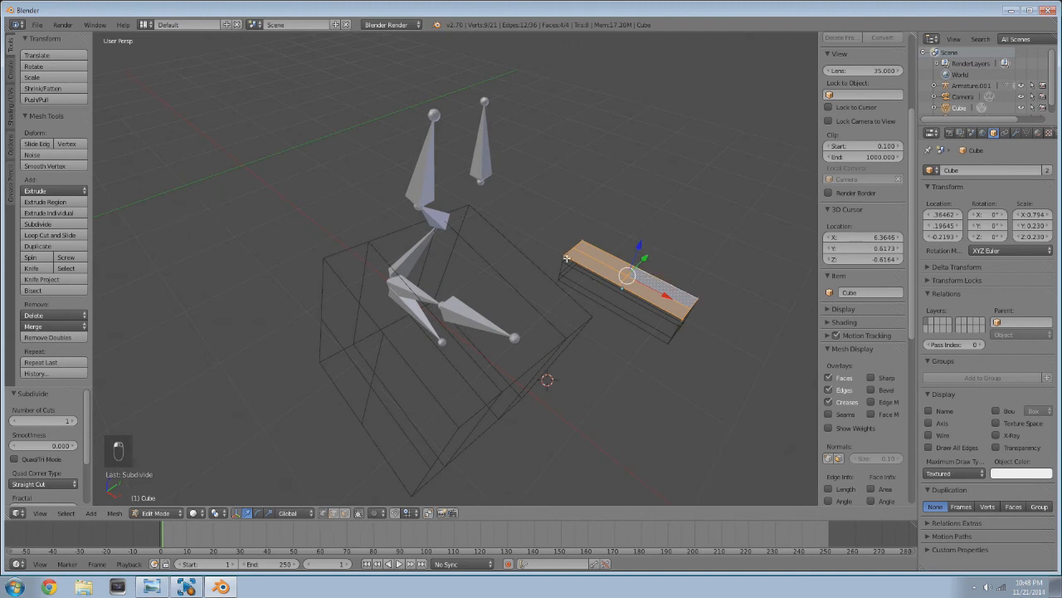
{"action": "right_click", "coordinate": [567, 259]}
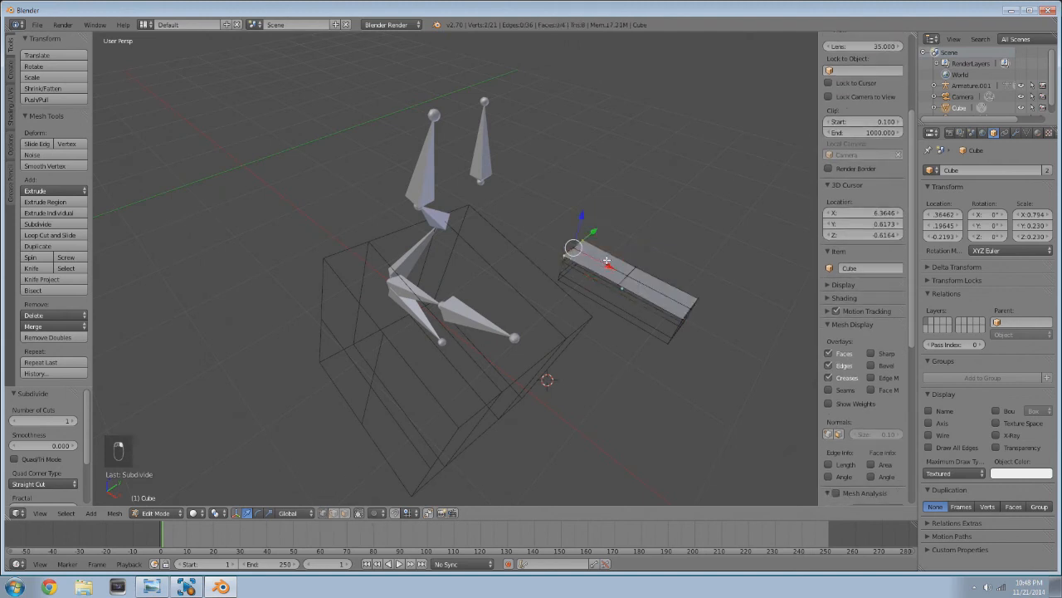
{"action": "key", "text": "g"}
{"action": "key", "text": "x"}
{"action": "middle_click_drag", "start_coordinate": [630, 281], "coordinate": [627, 256]}
{"action": "key", "text": "Tab"}
{"action": "key", "text": "a"}
{"action": "key", "text": "a"}
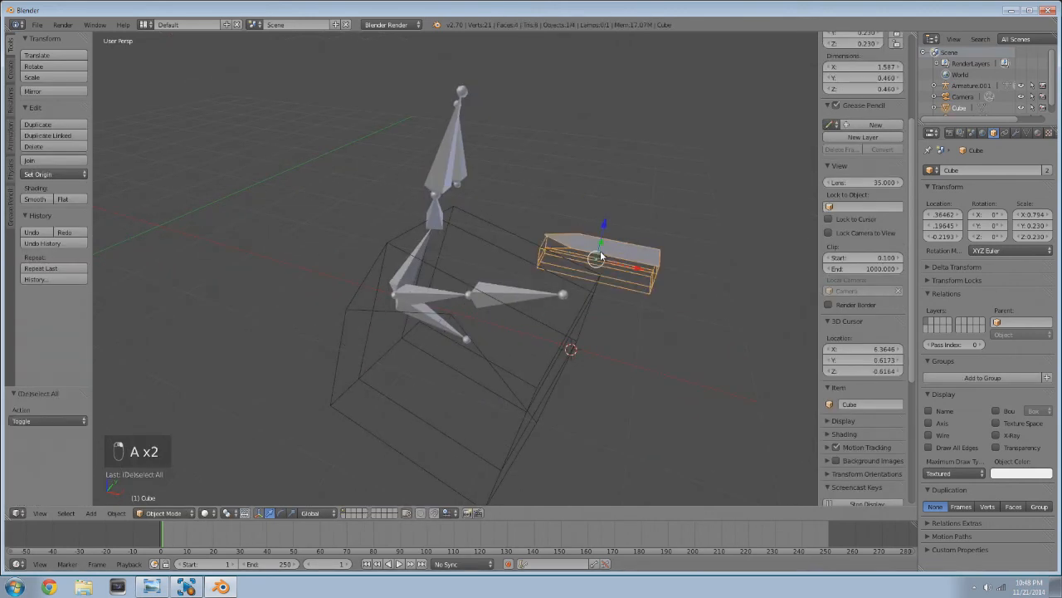
- Rotate the Cube object about the Z axis, freely in the view, and about the X axis until it stands upright
{"action": "middle_click_drag", "start_coordinate": [605, 309], "coordinate": [456, 325]}
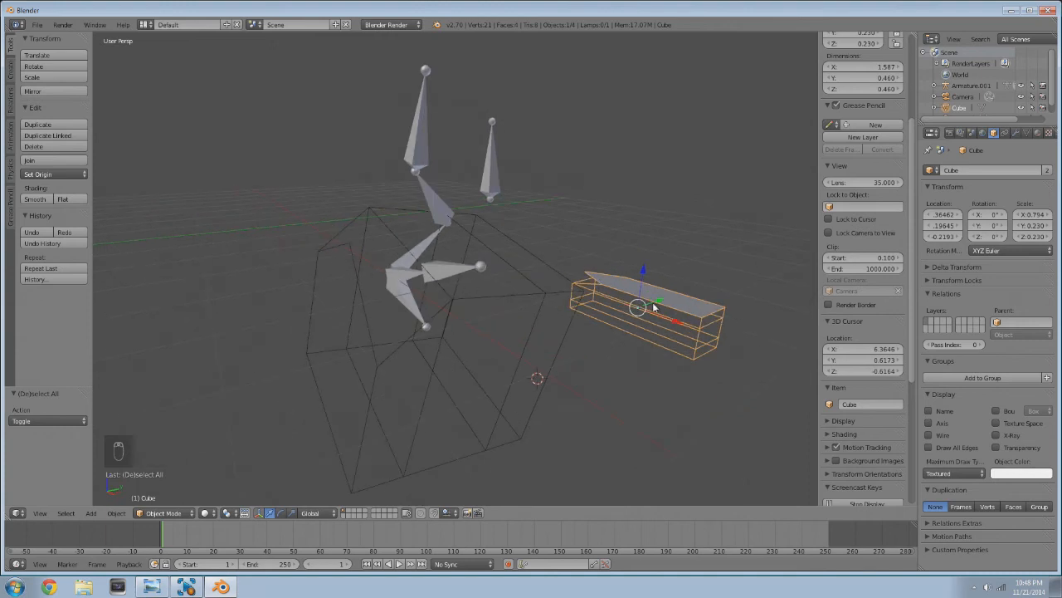
{"action": "key", "text": "r"}
{"action": "key", "text": "z"}
{"action": "left_click", "coordinate": [593, 383]}
{"action": "middle_click_drag", "start_coordinate": [589, 400], "coordinate": [634, 315]}
{"action": "key", "text": "r"}
{"action": "left_click", "coordinate": [692, 427]}
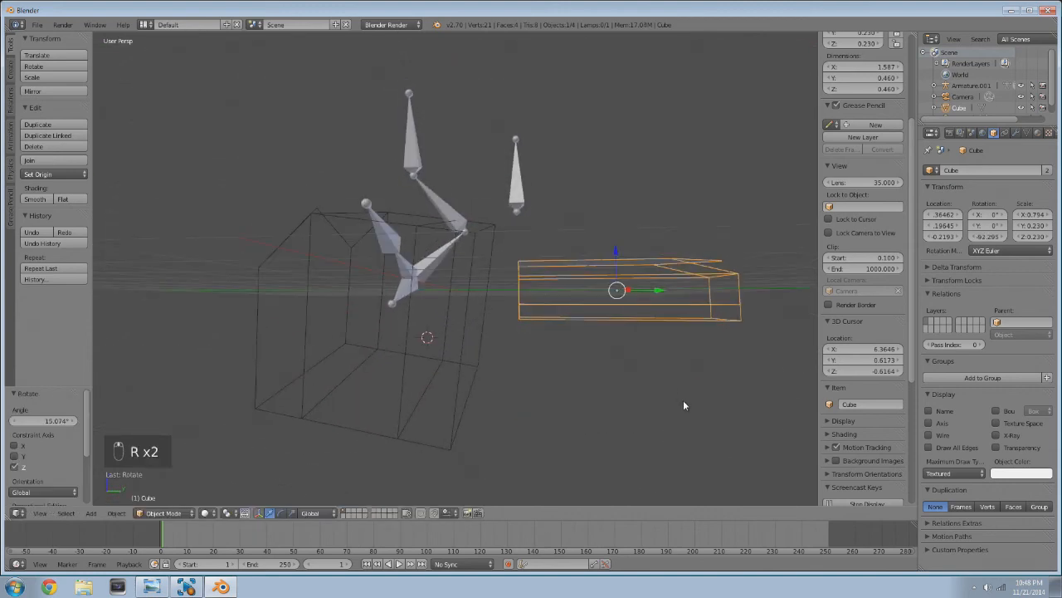
{"action": "key", "text": "r"}
{"action": "key", "text": "x"}
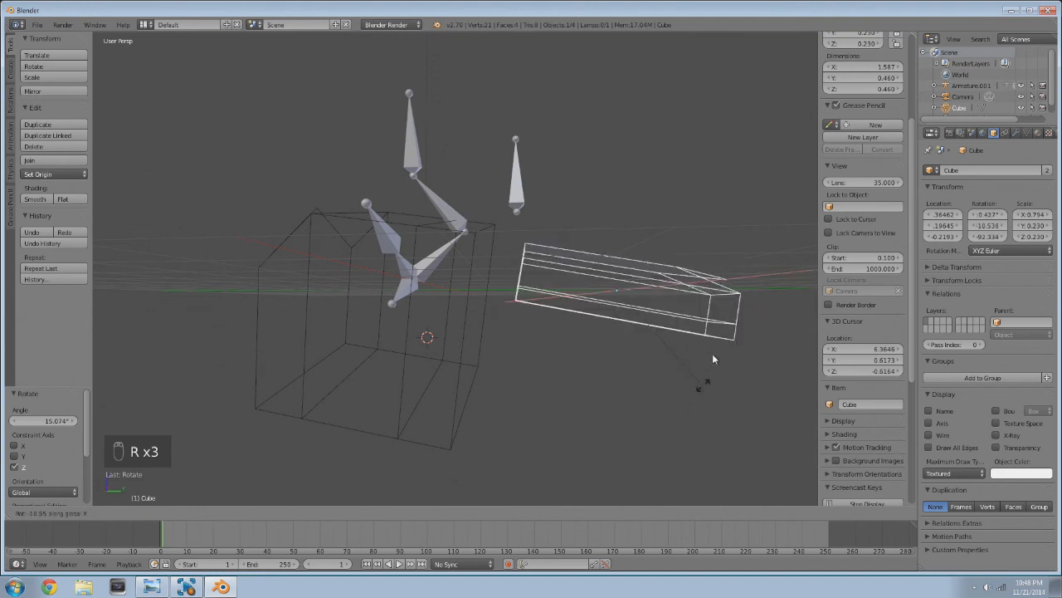
{"action": "left_click", "coordinate": [689, 241]}
- Move the Cube object about -1.232 along Y and shift it along X, back beside the arm bones
{"action": "key", "text": "g"}
{"action": "key", "text": "y"}
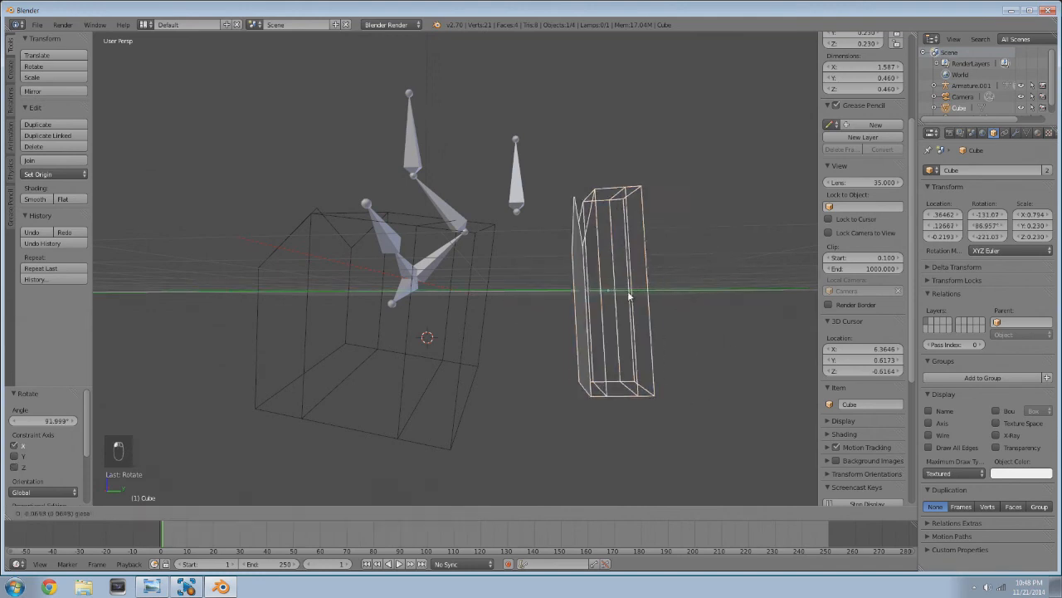
{"action": "left_click", "coordinate": [518, 335]}
{"action": "middle_click_drag", "start_coordinate": [518, 336], "coordinate": [648, 341]}
{"action": "key", "text": "g"}
{"action": "key", "text": "x"}
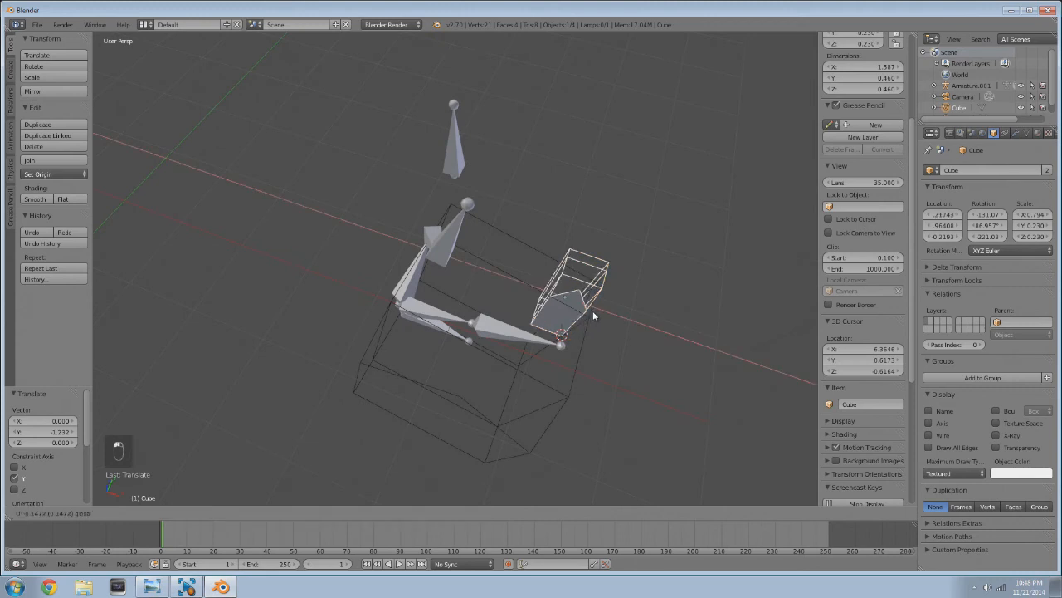
{"action": "left_click", "coordinate": [616, 327]}
- Enlarge the Cube object along the X and Y axes to roughly the size of the Fk Lower Arm's custom shape
{"action": "key", "text": "s"}
{"action": "key", "text": "x"}
{"action": "left_click", "coordinate": [223, 389]}
{"action": "middle_click_drag", "start_coordinate": [223, 388], "coordinate": [357, 385]}
{"action": "key", "text": "s"}
{"action": "key", "text": "y"}
{"action": "left_click", "coordinate": [503, 308]}
- Rotate and move the Cube object so that it overlaps and lines up with the Fk Lower Arm's custom shape
{"action": "middle_click_drag", "start_coordinate": [503, 308], "coordinate": [636, 339]}
{"action": "key", "text": "r"}
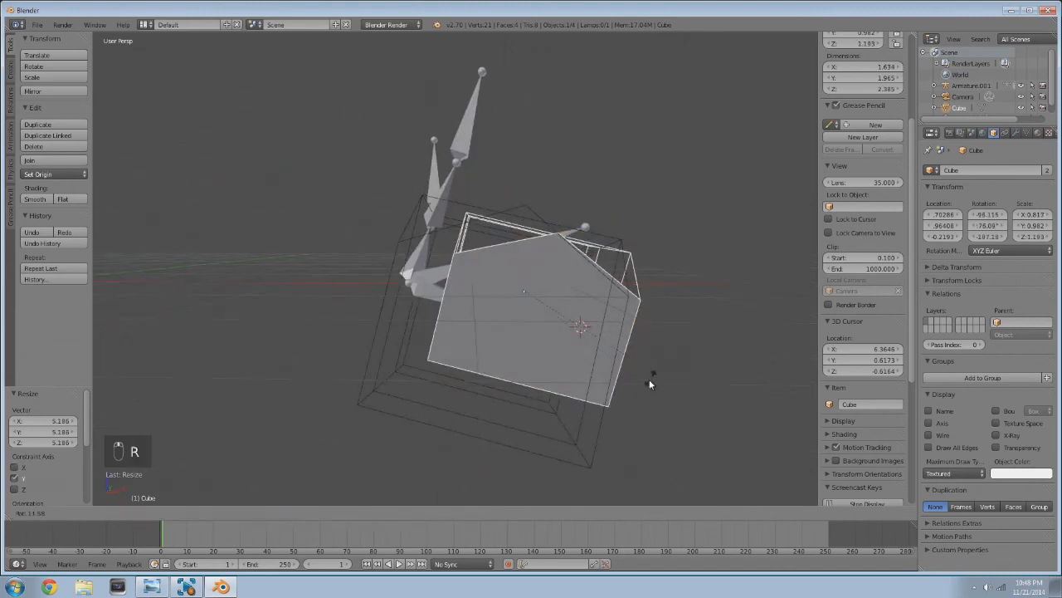
{"action": "left_click", "coordinate": [649, 378]}
{"action": "key", "text": "g"}
{"action": "left_click", "coordinate": [636, 386]}
{"action": "middle_click_drag", "start_coordinate": [628, 385], "coordinate": [504, 402]}
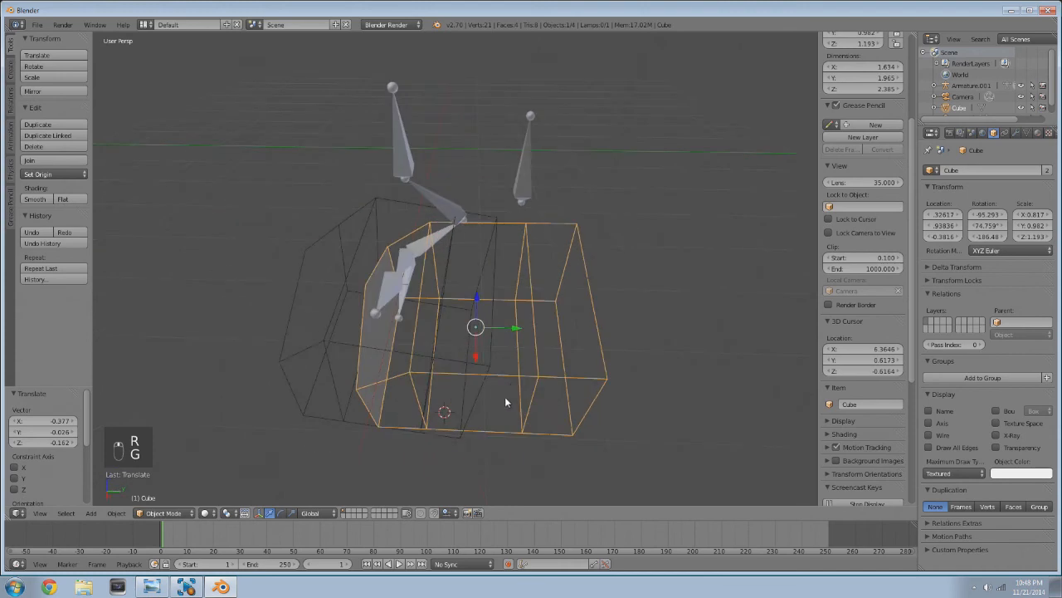
{"action": "middle_click_drag", "start_coordinate": [522, 332], "coordinate": [637, 319]}
{"action": "key", "text": "r"}
{"action": "left_click", "coordinate": [528, 393]}
{"action": "middle_click_drag", "start_coordinate": [523, 352], "coordinate": [631, 348]}
- Select the Cube's whole mesh in Edit Mode and scale it down uniformly
{"action": "key", "text": "Tab"}
{"action": "key", "text": "a"}
{"action": "key", "text": "a"}
{"action": "key", "text": "a"}
{"action": "key", "text": "a"}
{"action": "scroll", "coordinate": [657, 362], "scroll_direction": "down", "scroll_amount": 2}
{"action": "key", "text": "s"}
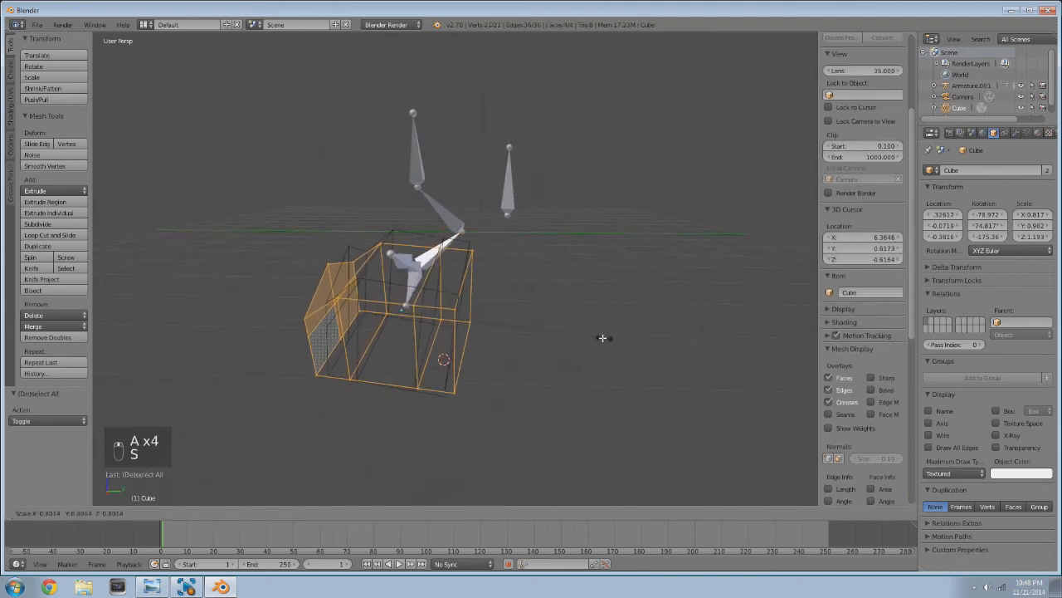
{"action": "left_click", "coordinate": [465, 323]}
- Raise the whole Cube mesh about 0.089 along Z and shift it along X toward the Fk Upper Arm
{"action": "middle_click_drag", "start_coordinate": [441, 318], "coordinate": [491, 312]}
{"action": "left_click_drag", "start_coordinate": [446, 310], "coordinate": [431, 272]}
{"action": "left_click", "coordinate": [433, 282]}
{"action": "middle_click_drag", "start_coordinate": [485, 316], "coordinate": [434, 241]}
{"action": "scroll", "coordinate": [564, 375], "scroll_direction": "up", "scroll_amount": 2}
{"action": "scroll", "coordinate": [564, 374], "scroll_direction": "up", "scroll_amount": 4}
{"action": "middle_click_drag", "start_coordinate": [576, 329], "coordinate": [590, 301], "text": "shift"}
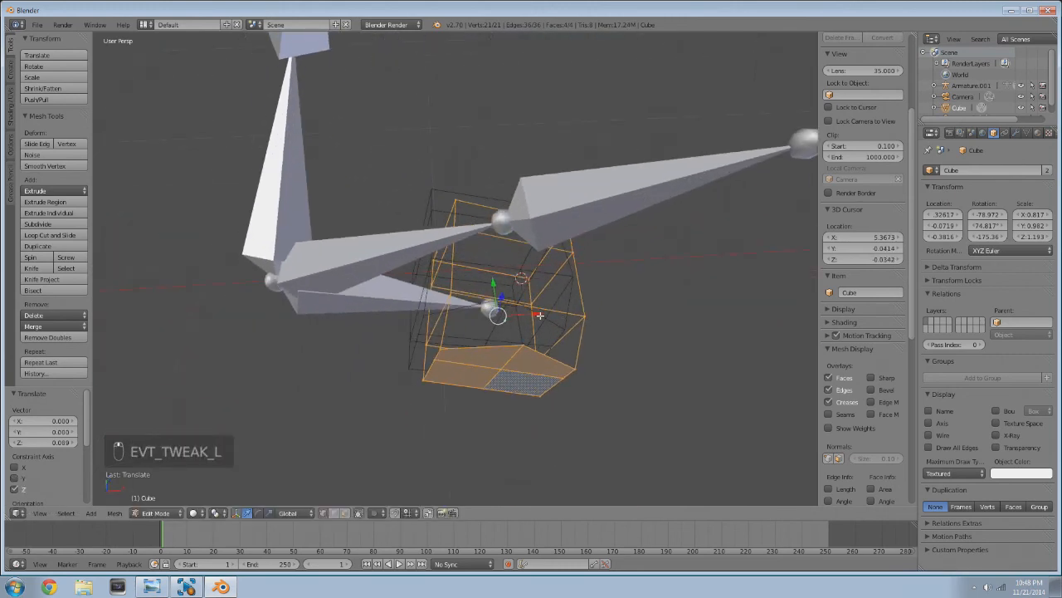
{"action": "left_click_drag", "start_coordinate": [540, 316], "coordinate": [492, 321]}
- Scale the Cube mesh down, raise it about 0.072 along Z, and stretch it along its local Y axis
{"action": "middle_click_drag", "start_coordinate": [526, 328], "coordinate": [495, 262]}
{"action": "key", "text": "s"}
{"action": "left_click", "coordinate": [537, 300]}
{"action": "left_click_drag", "start_coordinate": [429, 258], "coordinate": [429, 241]}
{"action": "key", "text": "s"}
{"action": "key", "text": "x"}
{"action": "key", "text": "x"}
{"action": "key", "text": "z"}
{"action": "key", "text": "z"}
{"action": "key", "text": "y"}
{"action": "key", "text": "y"}
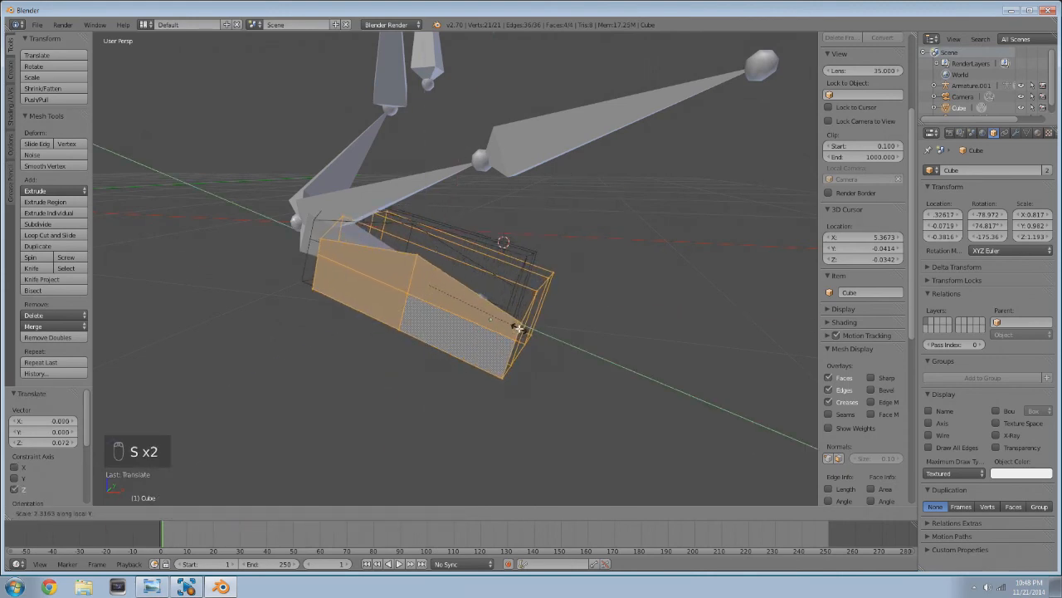
{"action": "left_click", "coordinate": [522, 329]}
- Return to Object Mode and hide the Cube object
{"action": "middle_click_drag", "start_coordinate": [447, 285], "coordinate": [478, 318]}
{"action": "key", "text": "Tab"}
{"action": "key", "text": "a"}
{"action": "key", "text": "a"}
{"action": "right_click", "coordinate": [383, 324]}
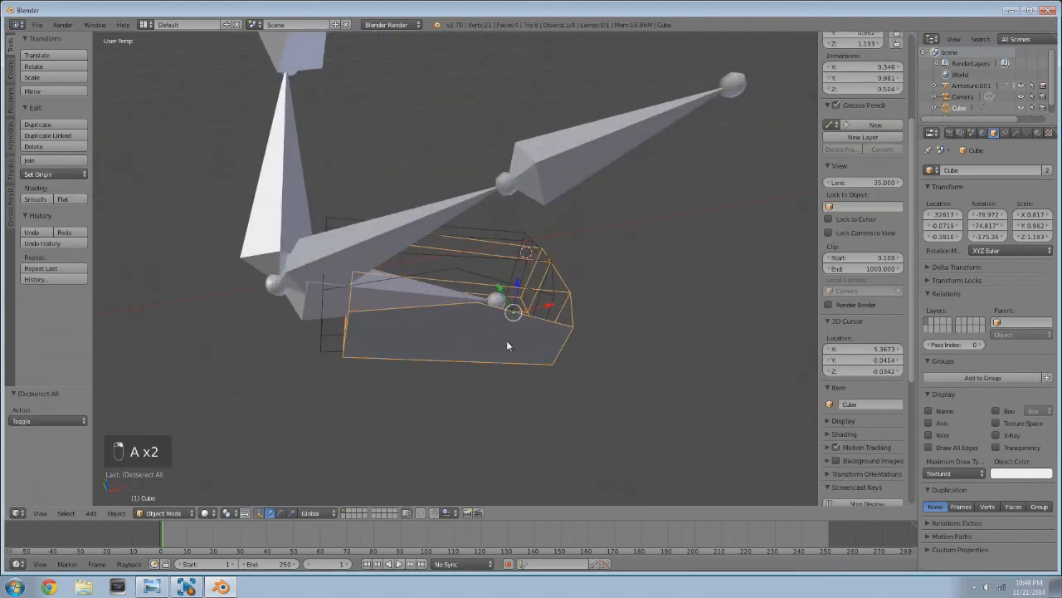
{"action": "key", "text": "h"}
- Select the Fk Lower Arm bone and examine how its custom shape sits against the Fk Upper Arm in Pose Mode
{"action": "right_click", "coordinate": [467, 293]}
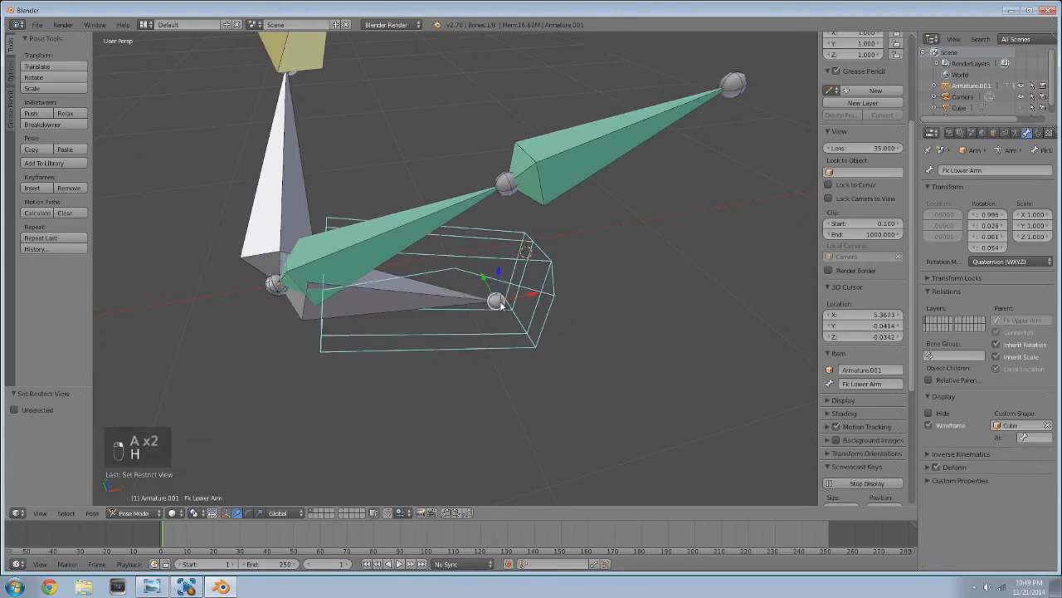
{"action": "middle_click_drag", "start_coordinate": [437, 291], "coordinate": [529, 341]}
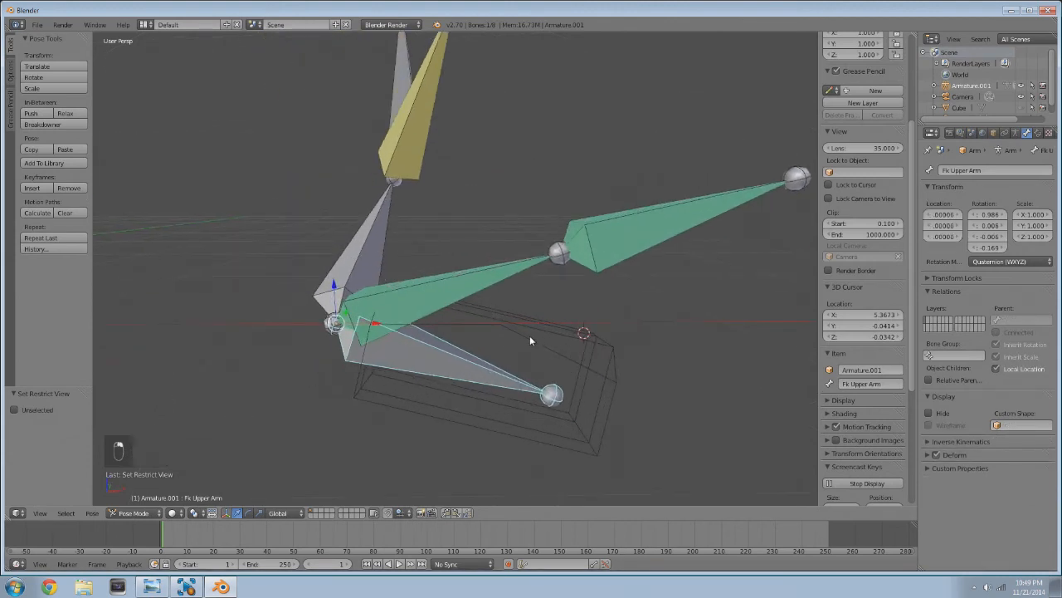
{"action": "middle_click_drag", "start_coordinate": [489, 375], "coordinate": [546, 365]}
{"action": "right_click", "coordinate": [504, 380]}
{"action": "key", "text": "Tab"}
{"action": "key", "text": "Tab"}
{"action": "key", "text": "Tab"}
{"action": "key", "text": "Tab"}
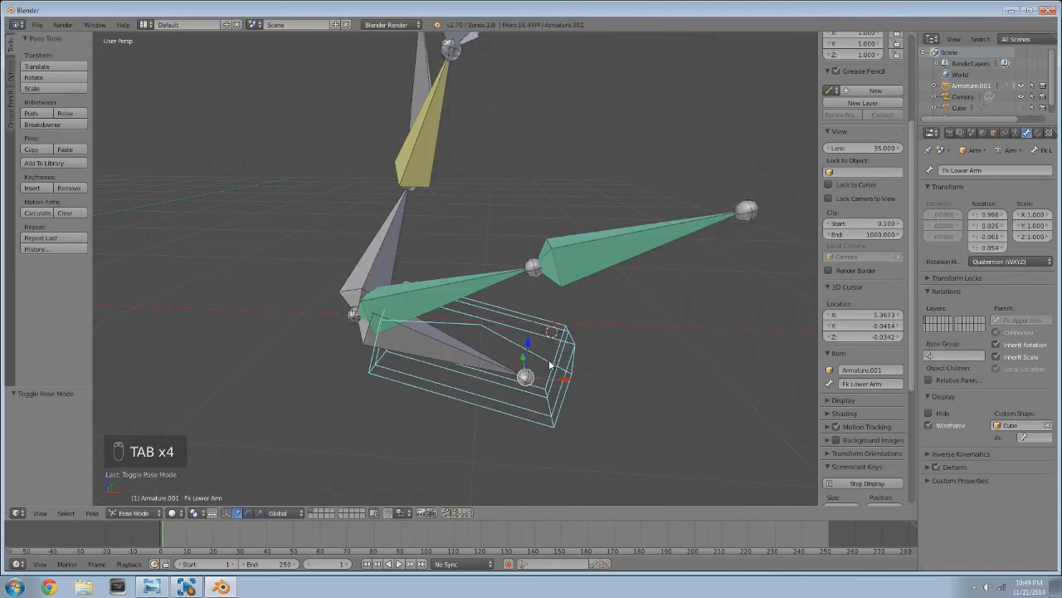
- Undo the last mode change and compare the custom shape's placement in the armature's Edit and Object Modes
{"action": "key", "text": "ctrl+z"}
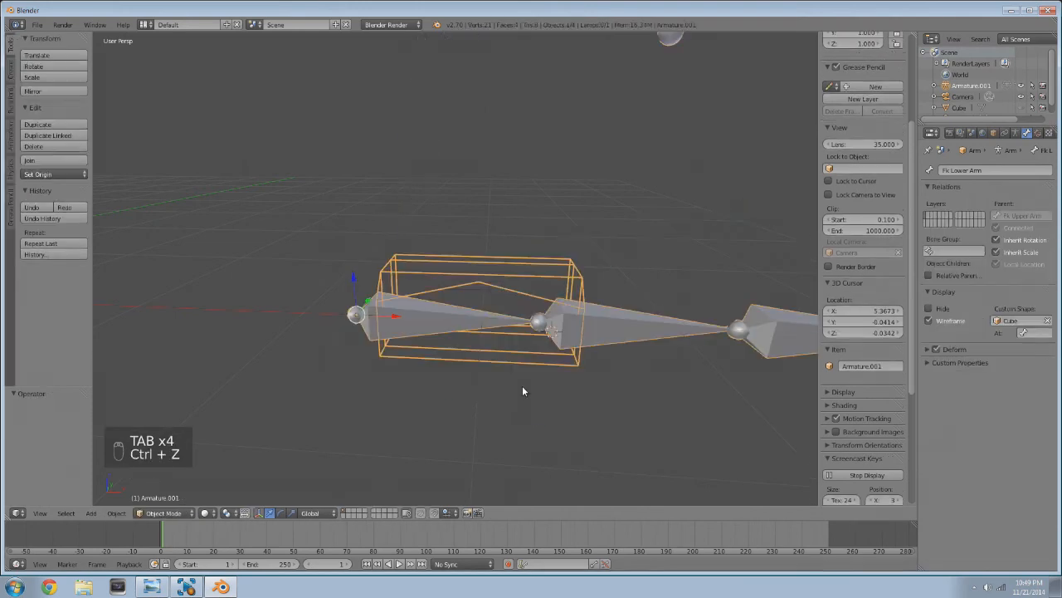
{"action": "key", "text": "Tab"}
{"action": "key", "text": "Tab"}
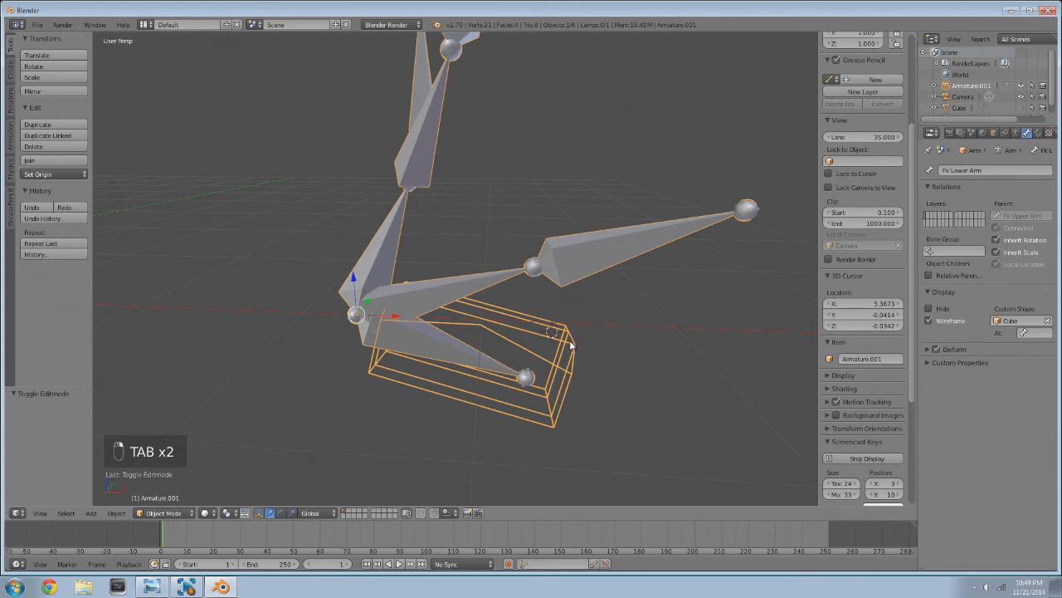
{"action": "key", "text": "Tab"}
{"action": "middle_click_drag", "start_coordinate": [581, 348], "coordinate": [597, 356]}
{"action": "key", "text": "Tab"}
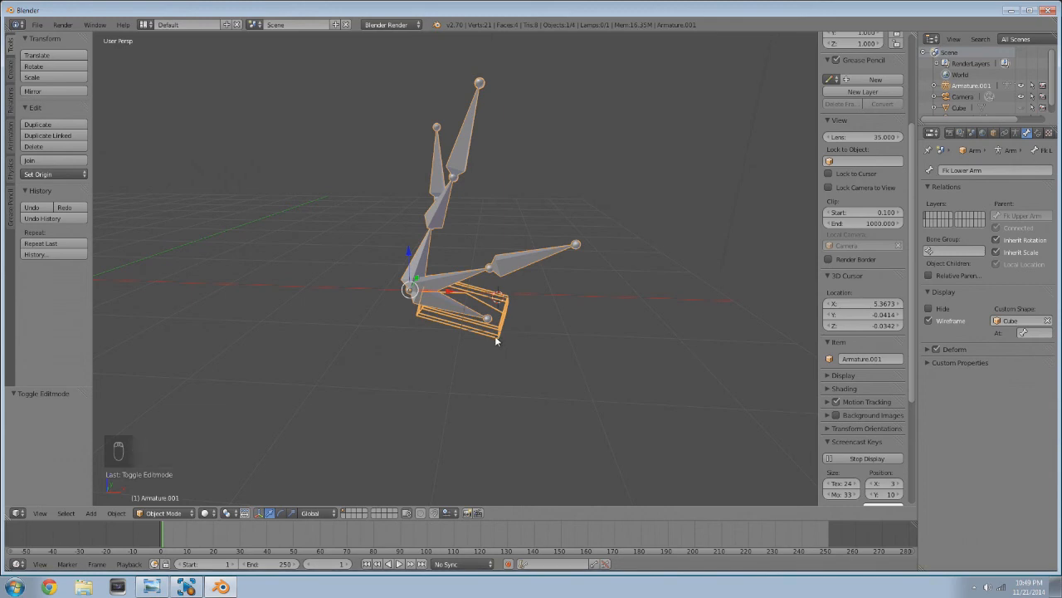
- Unhide the Cube, select it and open its mesh in Edit Mode
{"action": "key", "text": "alt+h"}
{"action": "right_click", "coordinate": [524, 337]}
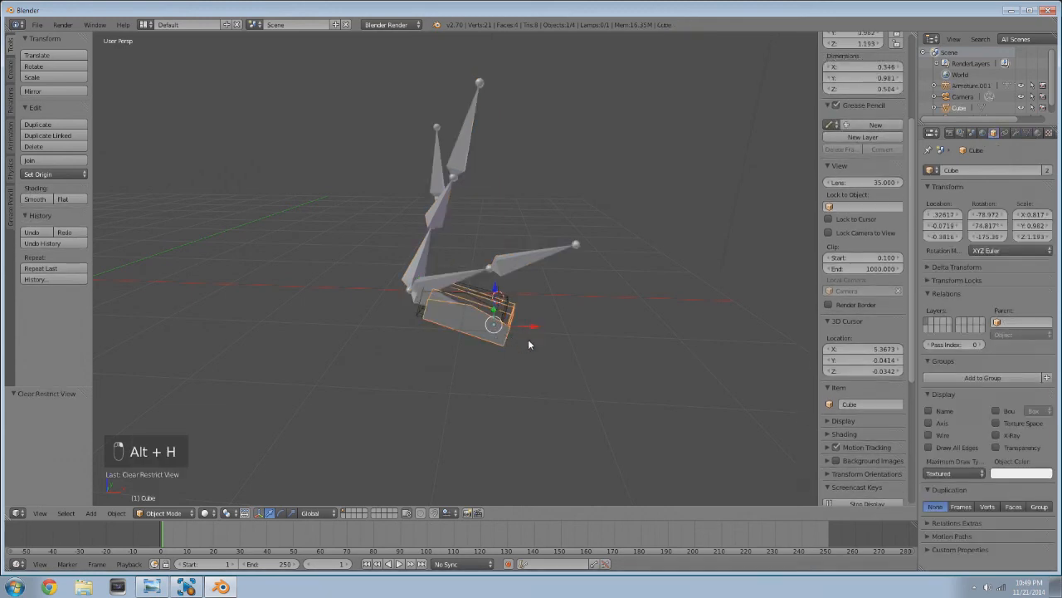
{"action": "scroll", "coordinate": [527, 338], "scroll_direction": "up", "scroll_amount": 2}
{"action": "key", "text": "Tab"}
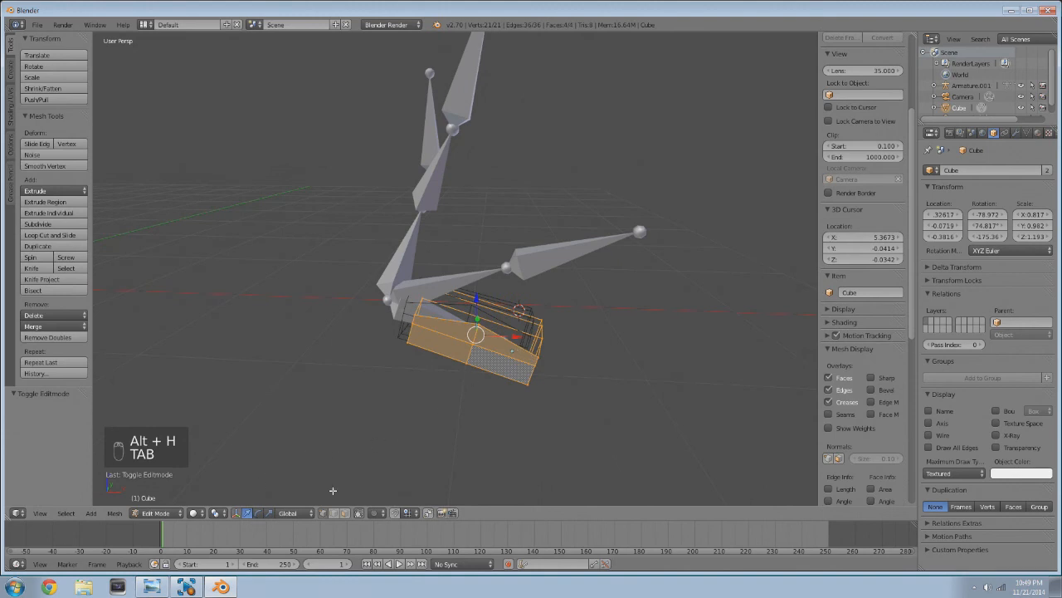
- Slide the whole Cube mesh outward so it starts at the object's origin by the Fk Upper Arm's tip, ending in Object Mode
{"action": "left_click_drag", "start_coordinate": [493, 341], "coordinate": [599, 329]}
{"action": "middle_click_drag", "start_coordinate": [600, 329], "coordinate": [510, 417]}
{"action": "left_click_drag", "start_coordinate": [491, 493], "coordinate": [483, 475]}
{"action": "middle_click_drag", "start_coordinate": [474, 455], "coordinate": [576, 364]}
{"action": "left_click_drag", "start_coordinate": [605, 320], "coordinate": [606, 312]}
{"action": "left_click_drag", "start_coordinate": [650, 343], "coordinate": [644, 348]}
{"action": "middle_click_drag", "start_coordinate": [590, 376], "coordinate": [573, 368]}
{"action": "key", "text": "Tab"}
{"action": "key", "text": "Tab"}
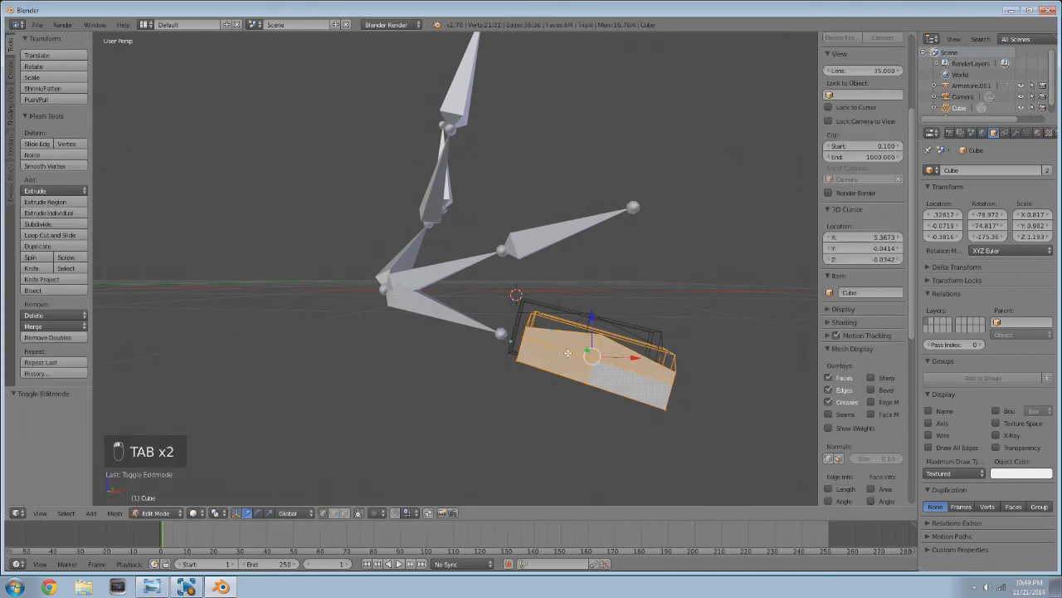
{"action": "key", "text": "Tab"}
{"action": "key", "text": "Tab"}
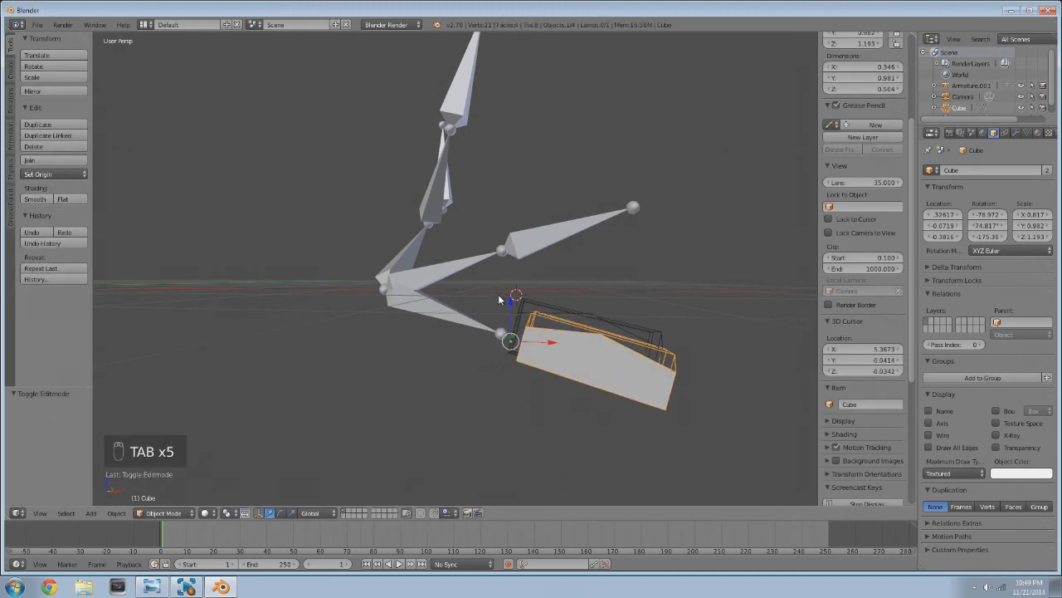
- Select the armature and inspect the Fk Lower Arm's updated custom shape in Pose Mode from several angles
{"action": "right_click", "coordinate": [455, 322]}
{"action": "key", "text": "Tab"}
{"action": "key", "text": "Tab"}
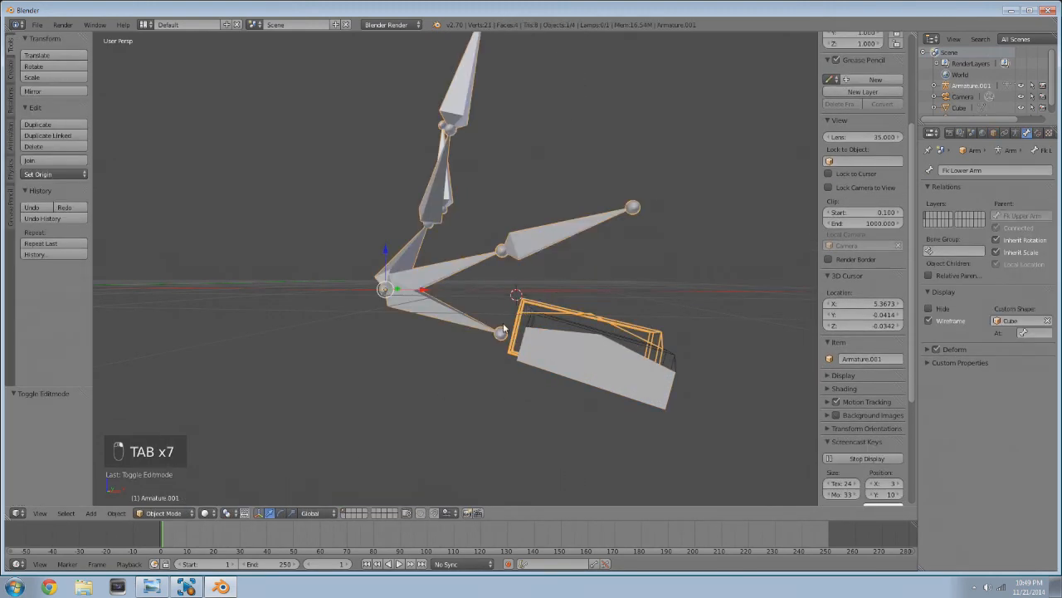
{"action": "middle_click_drag", "start_coordinate": [503, 332], "coordinate": [501, 375]}
{"action": "key", "text": "z"}
{"action": "key", "text": "z"}
{"action": "key", "text": "z"}
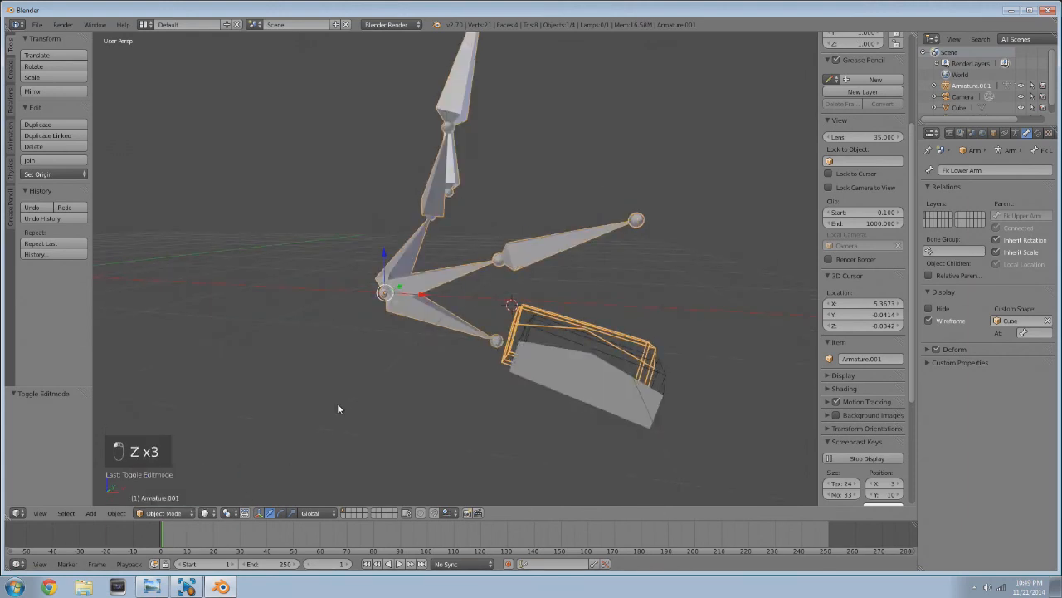
{"action": "left_click", "coordinate": [155, 512]}
{"action": "left_click", "coordinate": [175, 476]}
{"action": "right_click", "coordinate": [449, 321]}
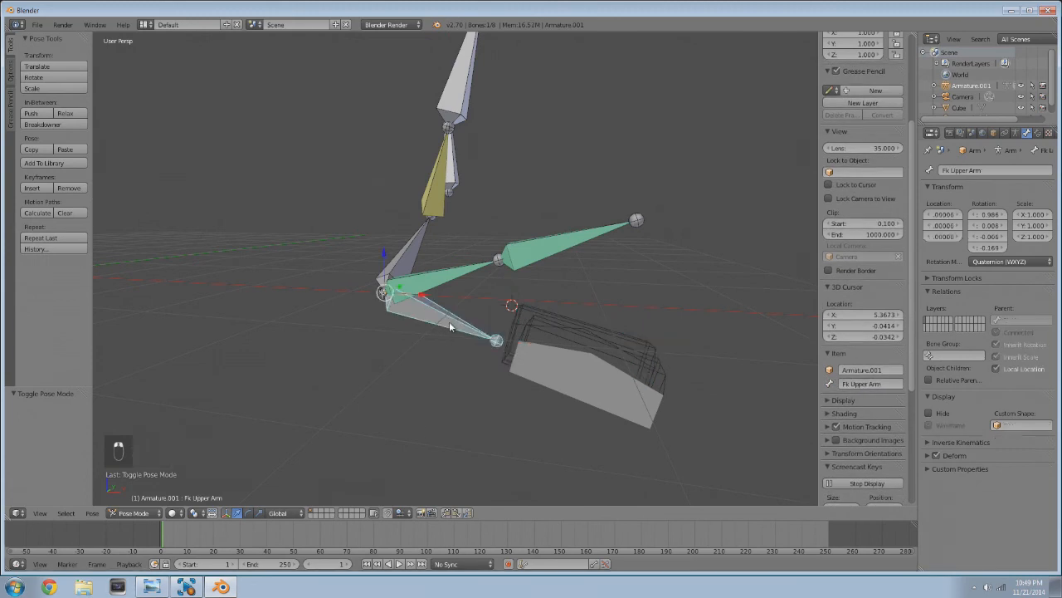
{"action": "right_click", "coordinate": [550, 367]}
{"action": "middle_click_drag", "start_coordinate": [525, 362], "coordinate": [463, 390]}
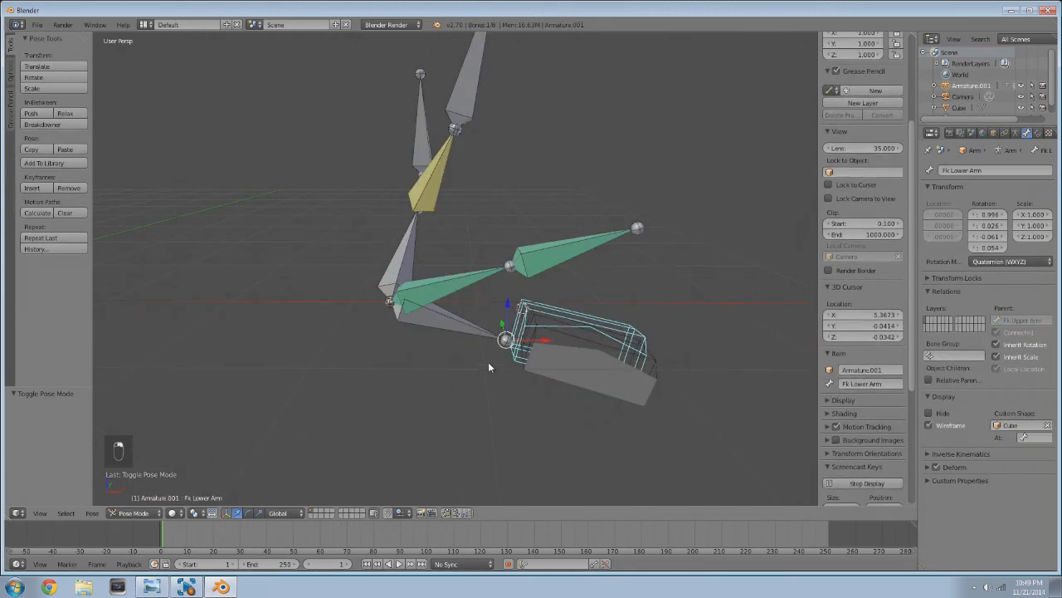
- Switch back to Object Mode, hide the Cube, and select the armature
{"action": "left_click", "coordinate": [137, 513]}
{"action": "left_click", "coordinate": [141, 496]}
{"action": "right_click", "coordinate": [580, 388]}
{"action": "key", "text": "h"}
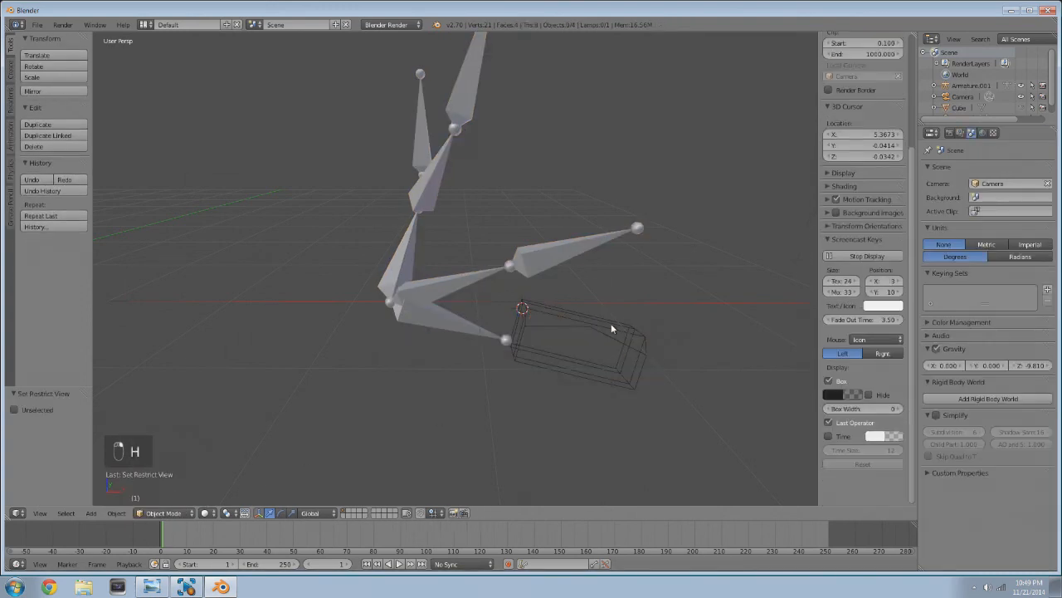
{"action": "right_click", "coordinate": [610, 329]}
{"action": "middle_click_drag", "start_coordinate": [522, 372], "coordinate": [495, 289]}
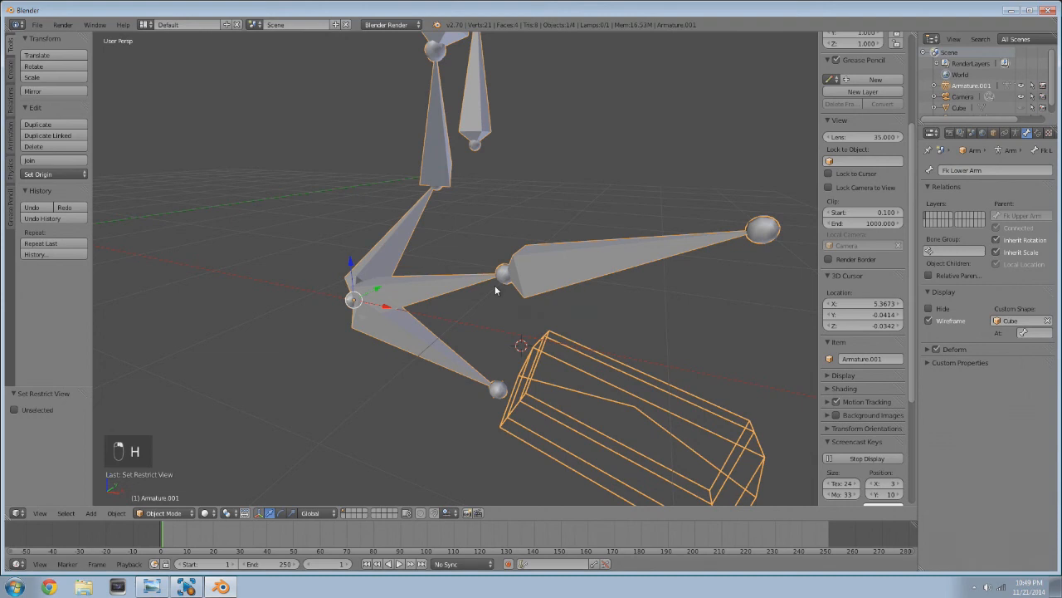
{"action": "key", "text": "Tab"}
{"action": "key", "text": "Tab"}
- In Pose Mode, raise the Fk Copy Rotation constraint influence to 1.000 on both Raw Upper Arm and Raw Lower Arm
{"action": "left_click", "coordinate": [156, 512]}
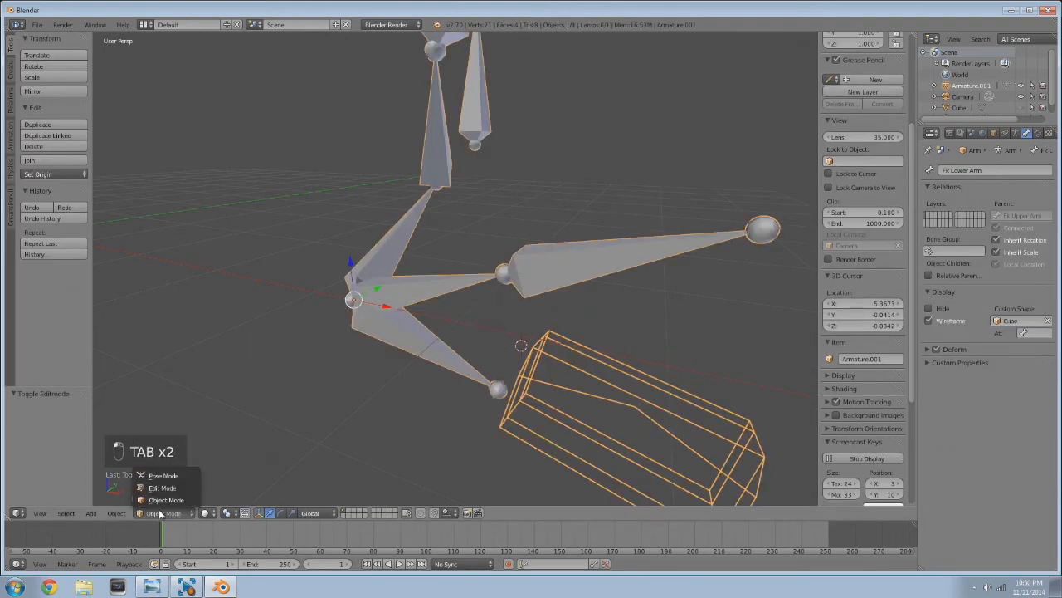
{"action": "left_click", "coordinate": [161, 476]}
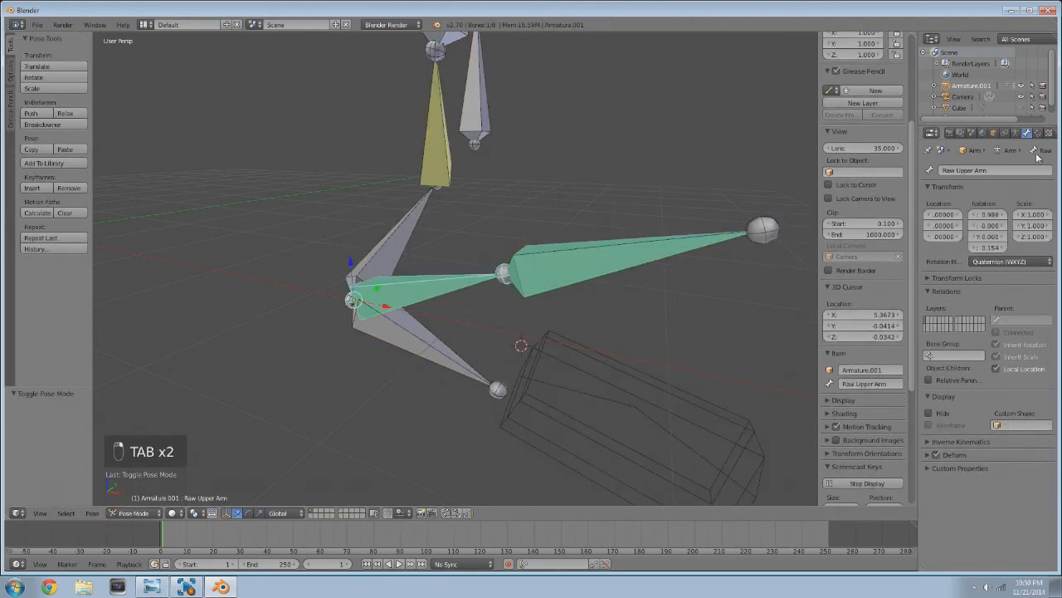
{"action": "left_click", "coordinate": [1039, 133]}
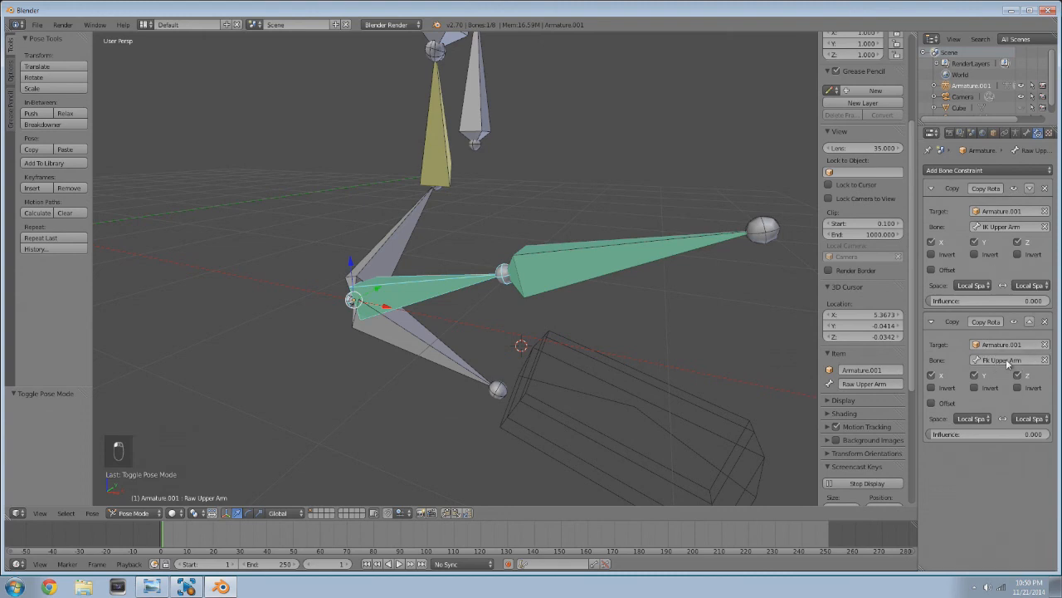
{"action": "left_click_drag", "start_coordinate": [955, 435], "coordinate": [1052, 435]}
{"action": "right_click", "coordinate": [578, 459]}
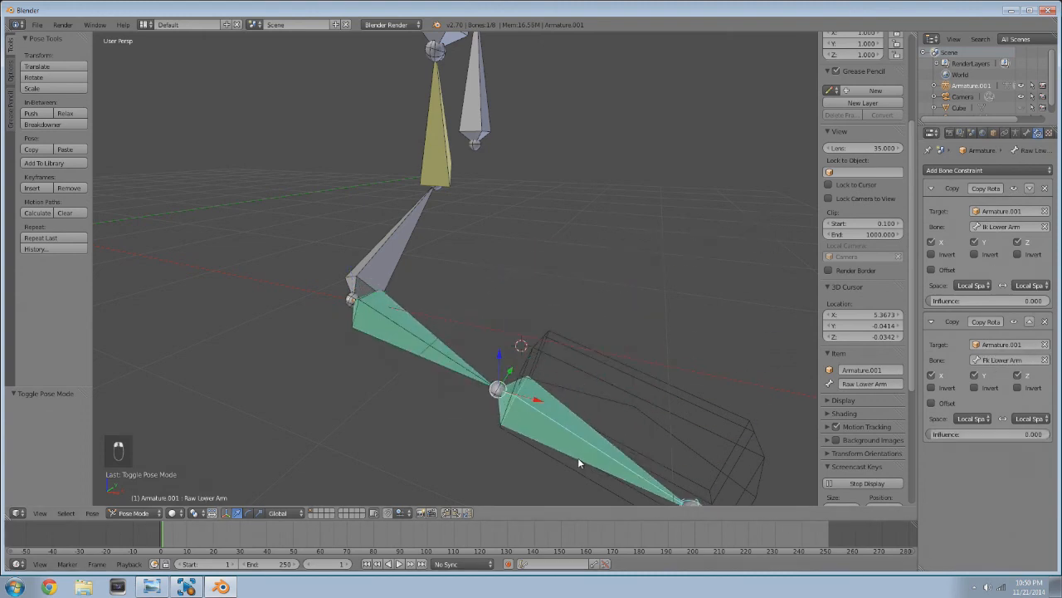
{"action": "left_click_drag", "start_coordinate": [947, 438], "coordinate": [1048, 435]}
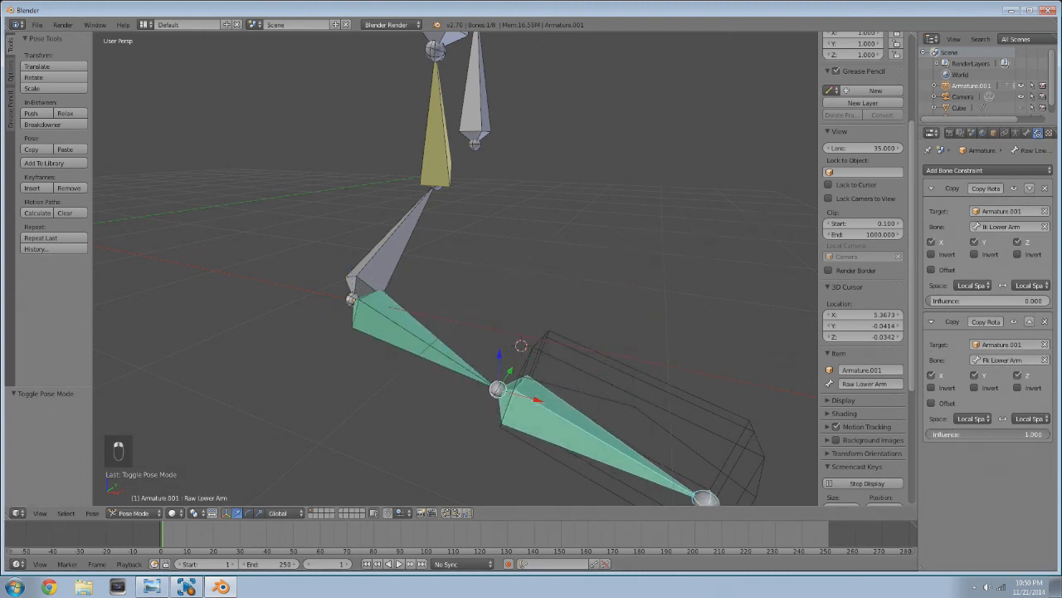
- Rotate the Fk Lower Arm bone by about 81° so the forearm hangs downward
{"action": "right_click", "coordinate": [655, 444]}
{"action": "key", "text": "r"}
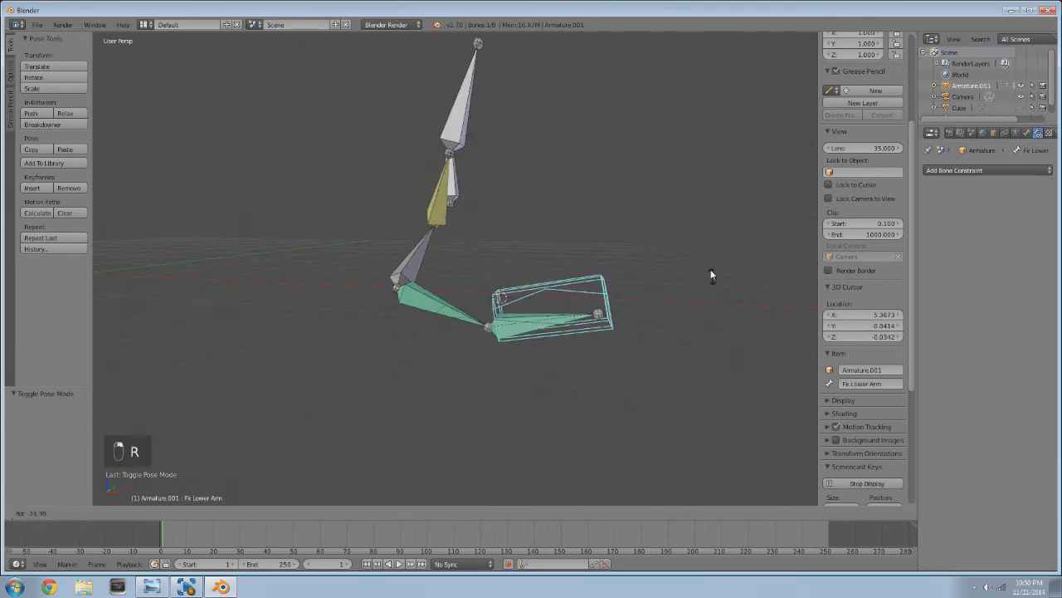
{"action": "left_click", "coordinate": [468, 452]}
- Assign the Cube as the custom shape of the Fk Upper Arm bone and display it as wireframe
{"action": "right_click", "coordinate": [401, 285]}
{"action": "right_click", "coordinate": [402, 285]}
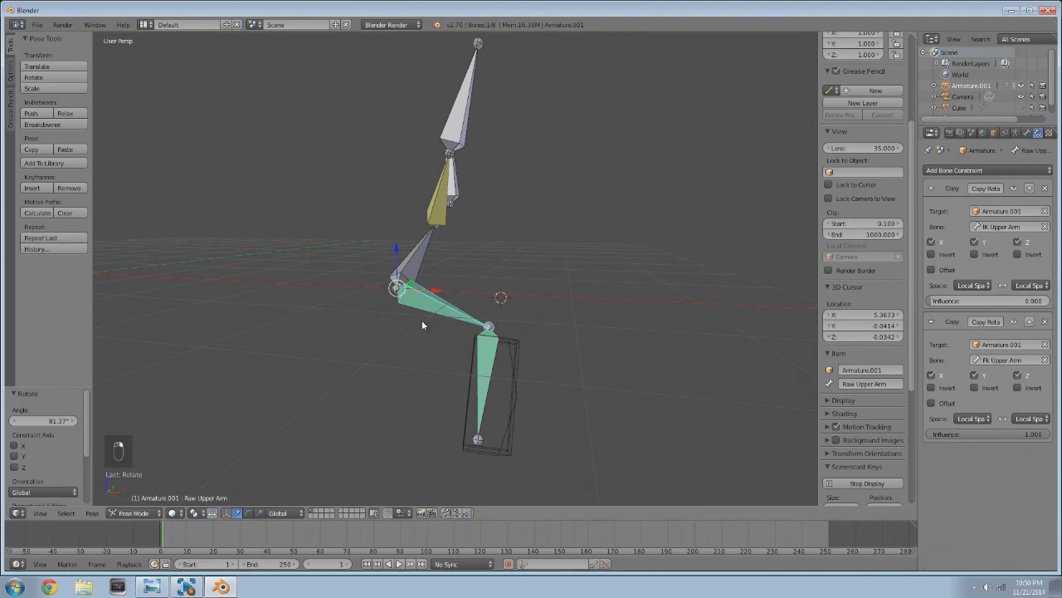
{"action": "right_click", "coordinate": [433, 312]}
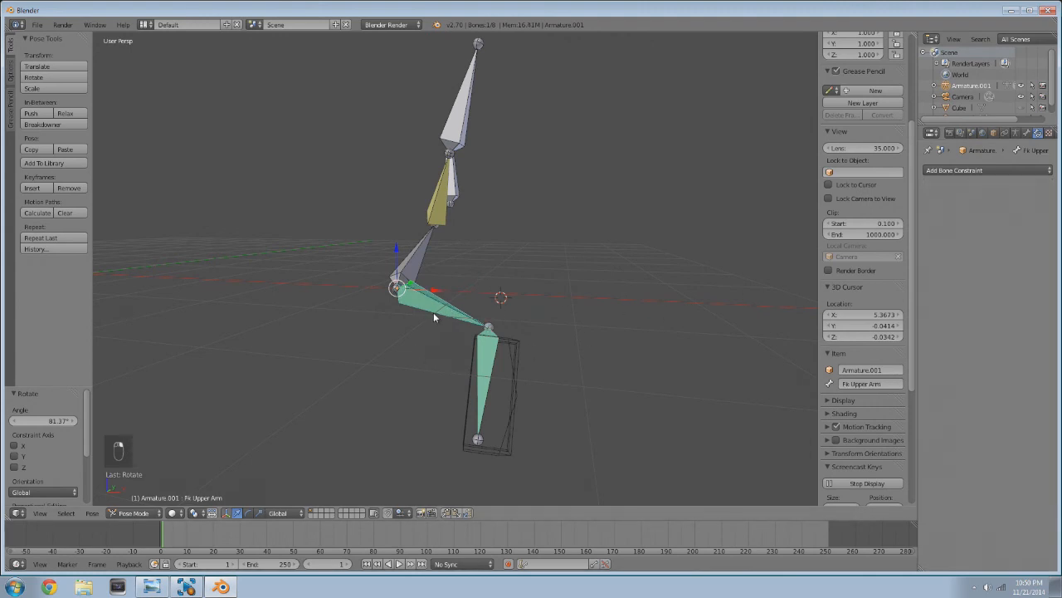
{"action": "left_click", "coordinate": [1027, 133]}
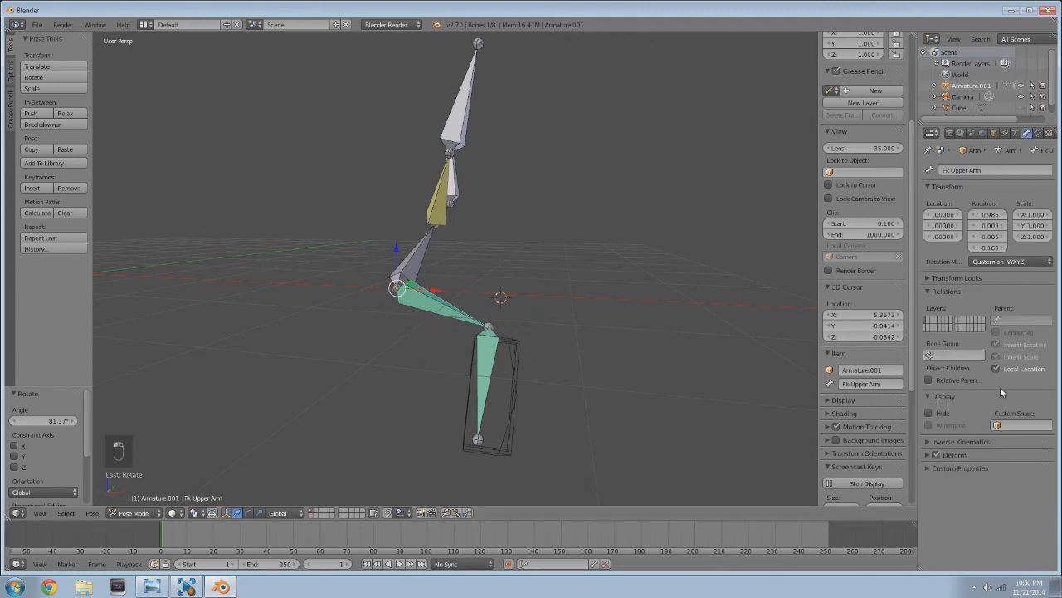
{"action": "left_click", "coordinate": [1008, 424]}
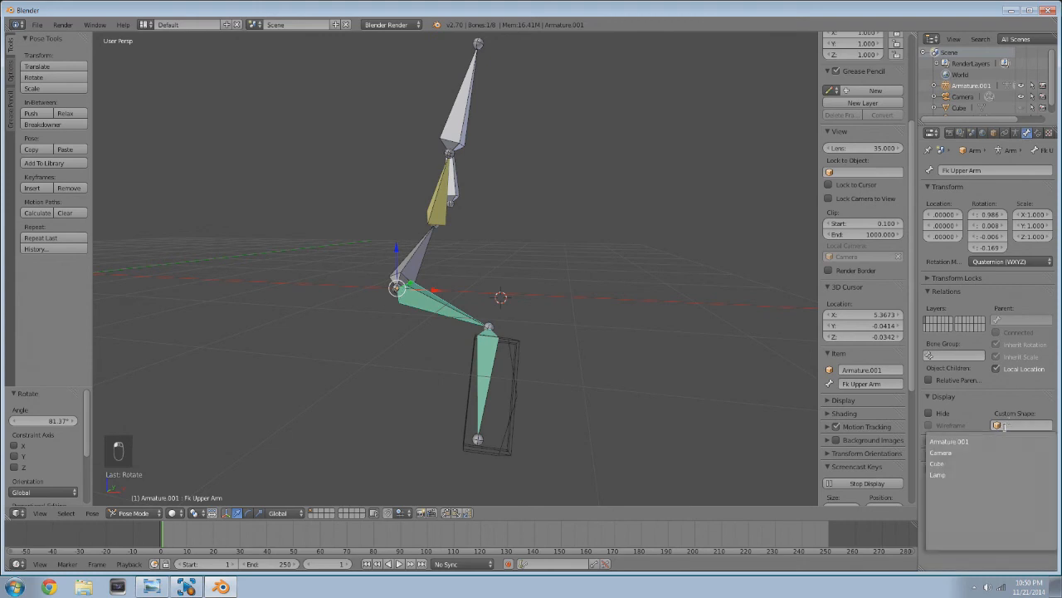
{"action": "left_click", "coordinate": [949, 463]}
{"action": "middle_click_drag", "start_coordinate": [554, 374], "coordinate": [452, 408]}
{"action": "scroll", "coordinate": [419, 366], "scroll_direction": "up", "scroll_amount": 5}
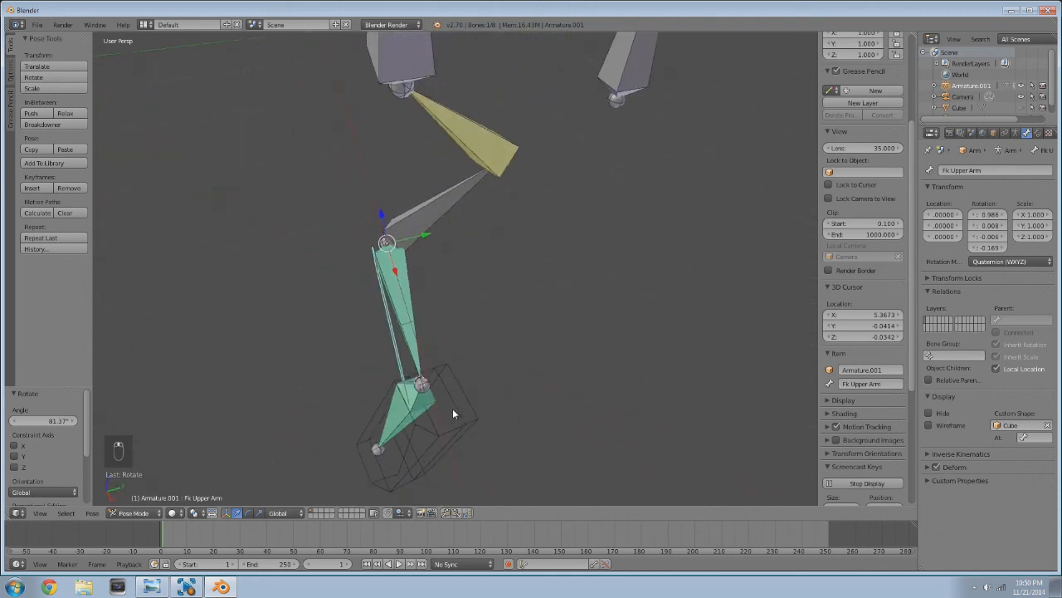
{"action": "left_click", "coordinate": [929, 425]}
{"action": "middle_click_drag", "start_coordinate": [440, 357], "coordinate": [456, 315]}
- Rotate the Fk Upper Arm by about 3.8° and the Fk Lower Arm by about -120°
{"action": "right_click", "coordinate": [457, 320]}
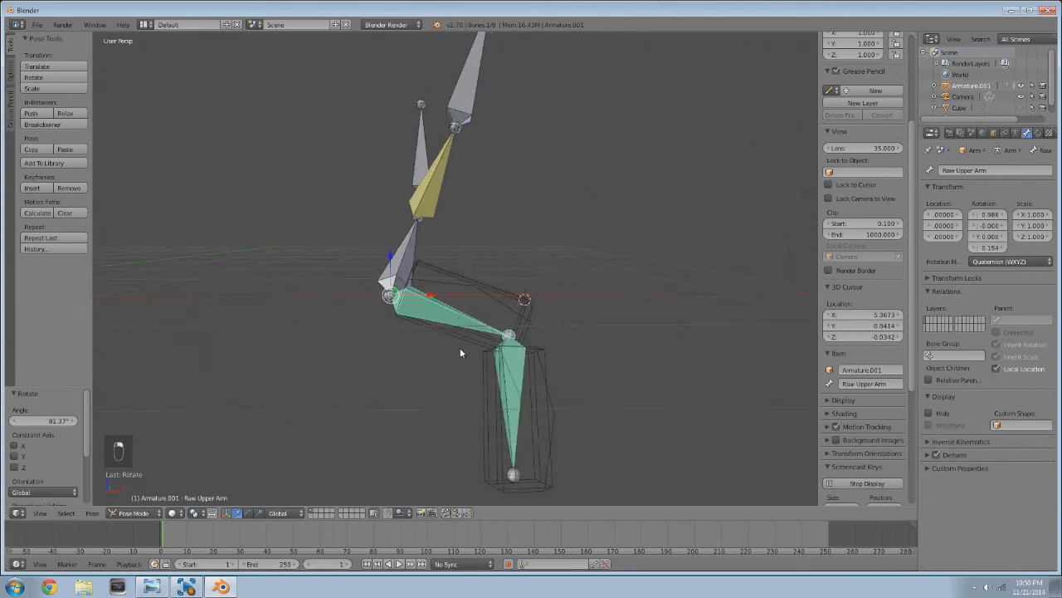
{"action": "right_click", "coordinate": [507, 290]}
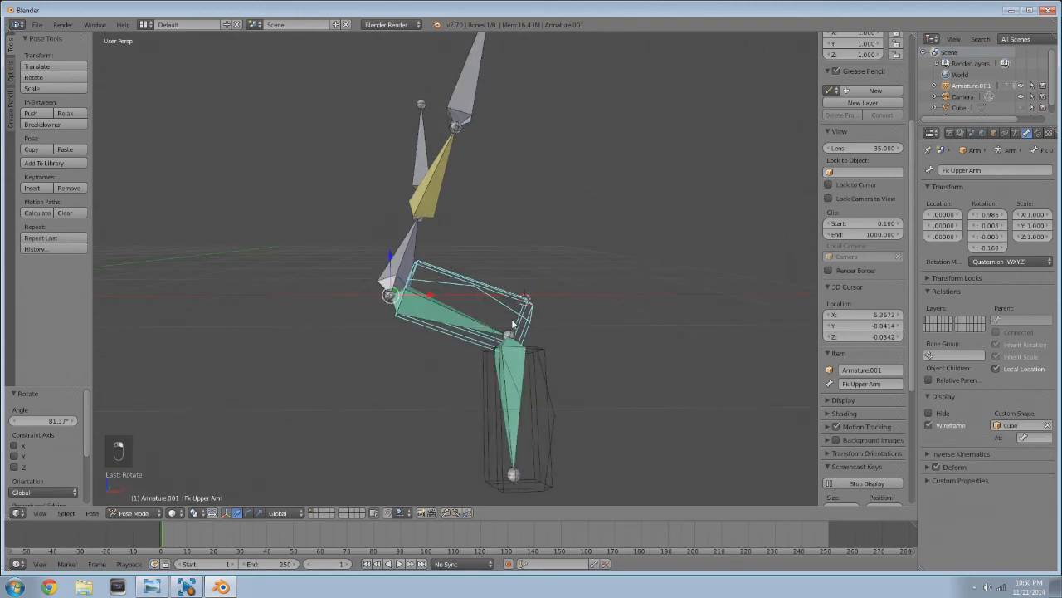
{"action": "key", "text": "r"}
{"action": "left_click", "coordinate": [565, 358]}
{"action": "right_click", "coordinate": [542, 406]}
{"action": "right_click", "coordinate": [542, 406]}
{"action": "key", "text": "r"}
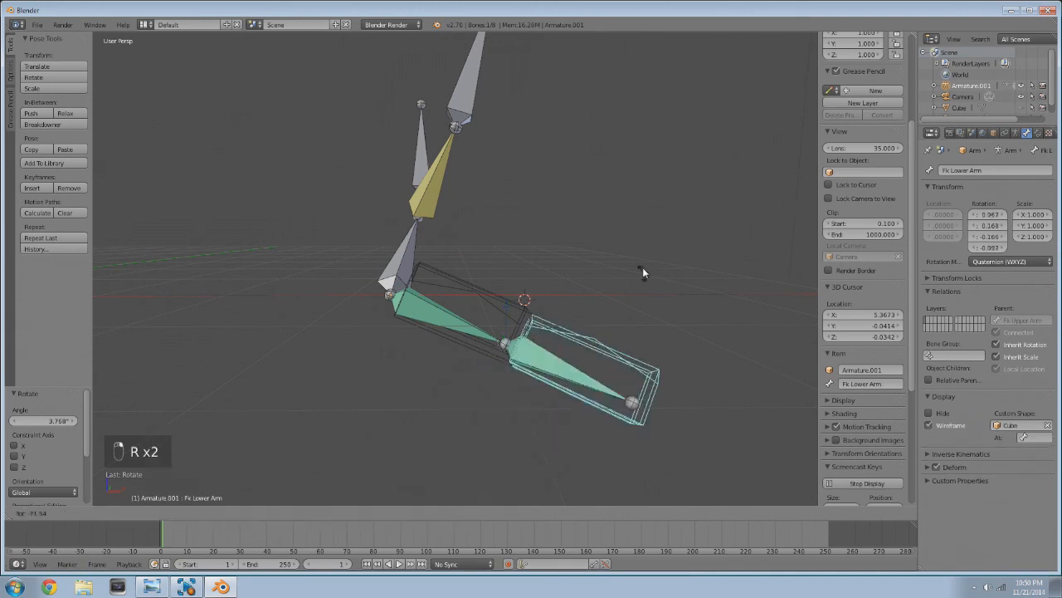
{"action": "left_click", "coordinate": [556, 223]}
- On Raw Upper Arm, set the Fk Upper Arm Copy Rotation influence to 0.000 and raise the Ik Upper Arm influence
{"action": "right_click", "coordinate": [448, 331]}
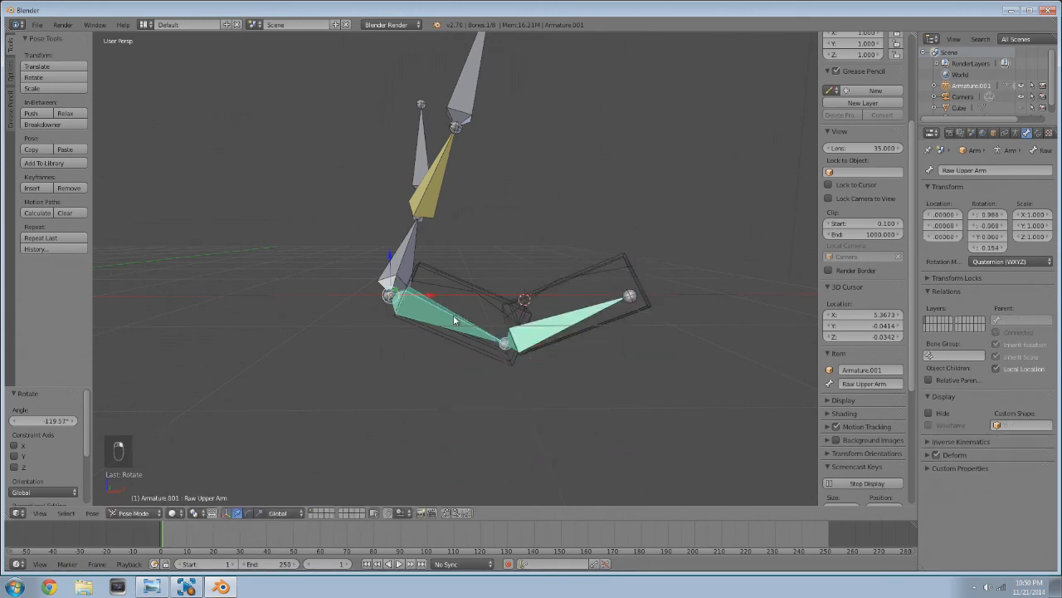
{"action": "left_click", "coordinate": [1038, 132]}
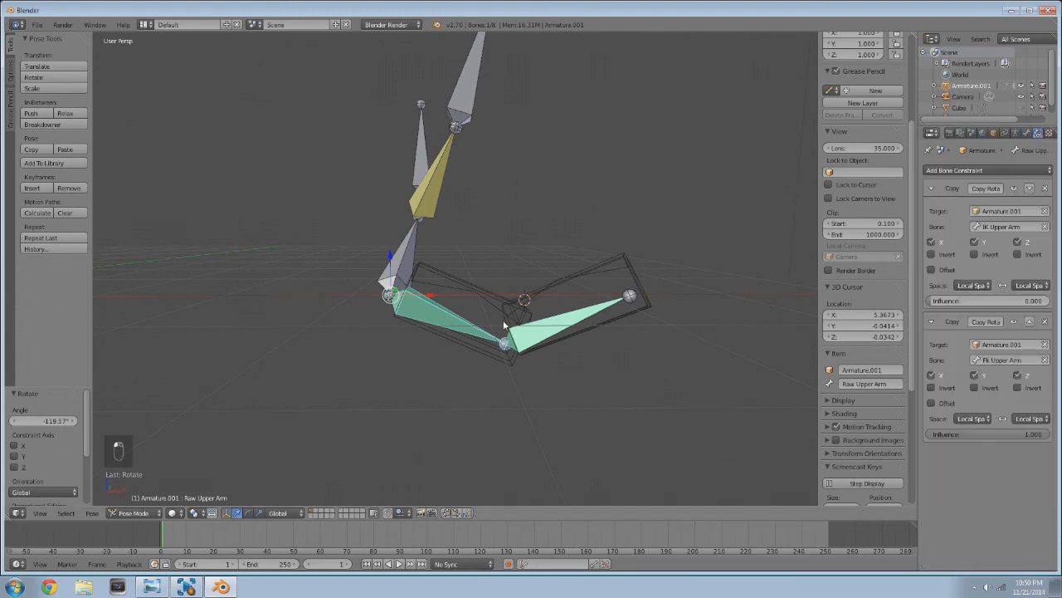
{"action": "left_click_drag", "start_coordinate": [1040, 433], "coordinate": [931, 433]}
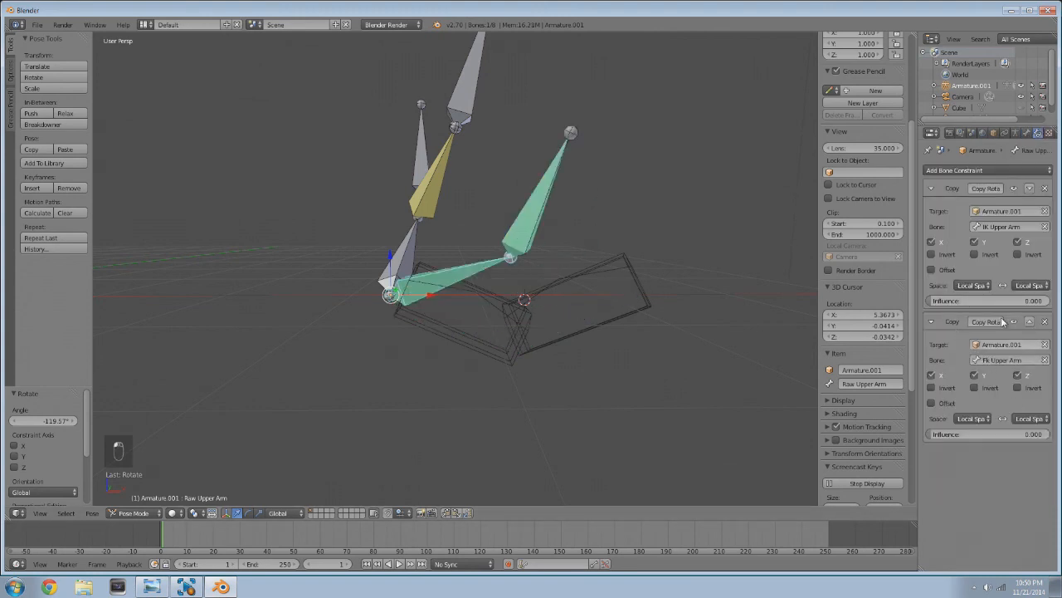
{"action": "left_click_drag", "start_coordinate": [949, 302], "coordinate": [1021, 304]}
- On Raw Lower Arm, set the Fk Lower Arm Copy Rotation influence to 0.000 and the Ik Lower Arm influence to 1.000
{"action": "right_click", "coordinate": [407, 210]}
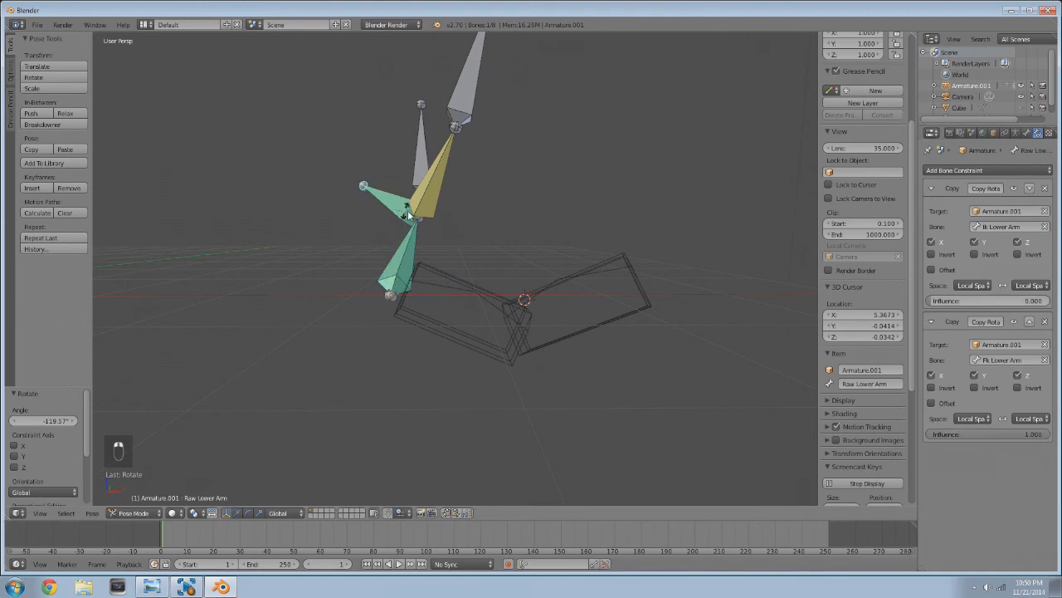
{"action": "key", "text": "r"}
{"action": "right_click", "coordinate": [117, 369]}
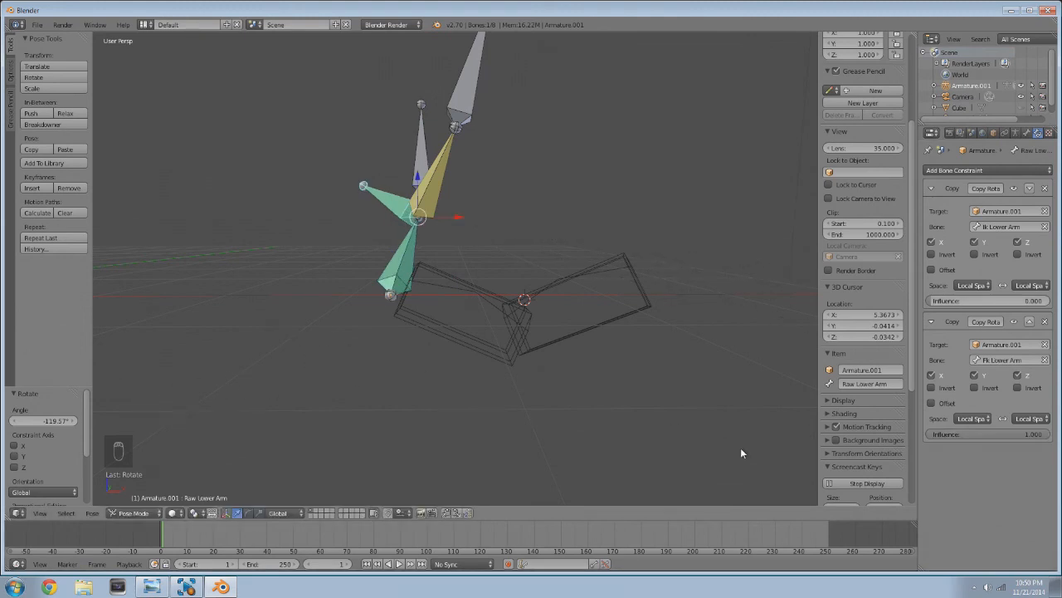
{"action": "left_click_drag", "start_coordinate": [1014, 433], "coordinate": [927, 434]}
{"action": "left_click_drag", "start_coordinate": [978, 301], "coordinate": [1049, 301]}
{"action": "middle_click_drag", "start_coordinate": [554, 265], "coordinate": [402, 288]}
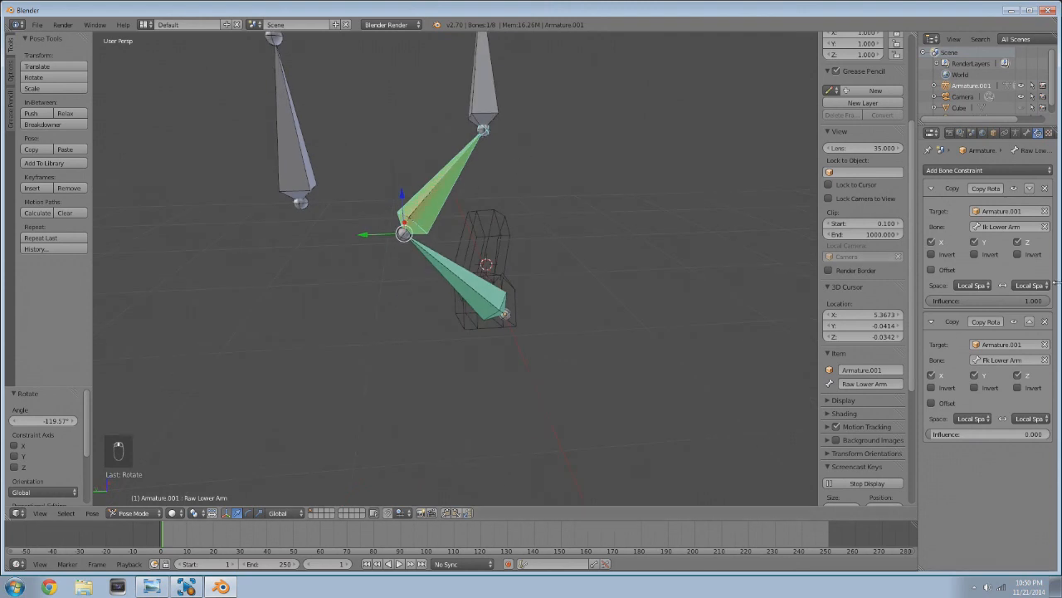
- Lower Raw Lower Arm's Ik Copy Rotation influence to 0.013 and select the Ik Lower Arm bone
{"action": "left_click_drag", "start_coordinate": [1037, 301], "coordinate": [928, 302]}
{"action": "right_click", "coordinate": [479, 189]}
{"action": "middle_click_drag", "start_coordinate": [482, 195], "coordinate": [359, 229]}
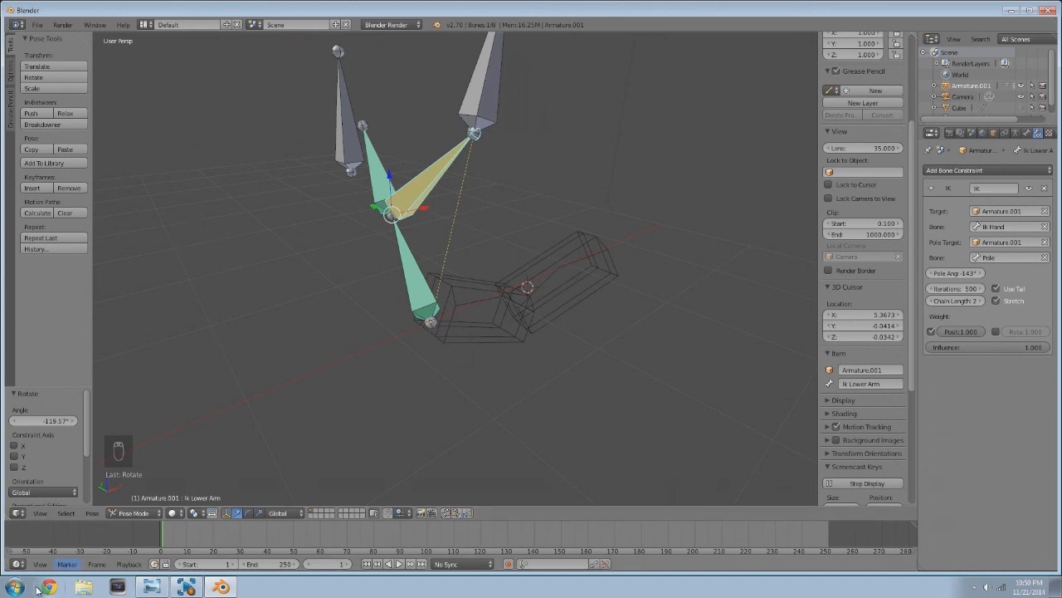
- Launch a second Blender window and open the recent file Character Rig Template.blend in it
{"action": "left_click", "coordinate": [40, 25]}
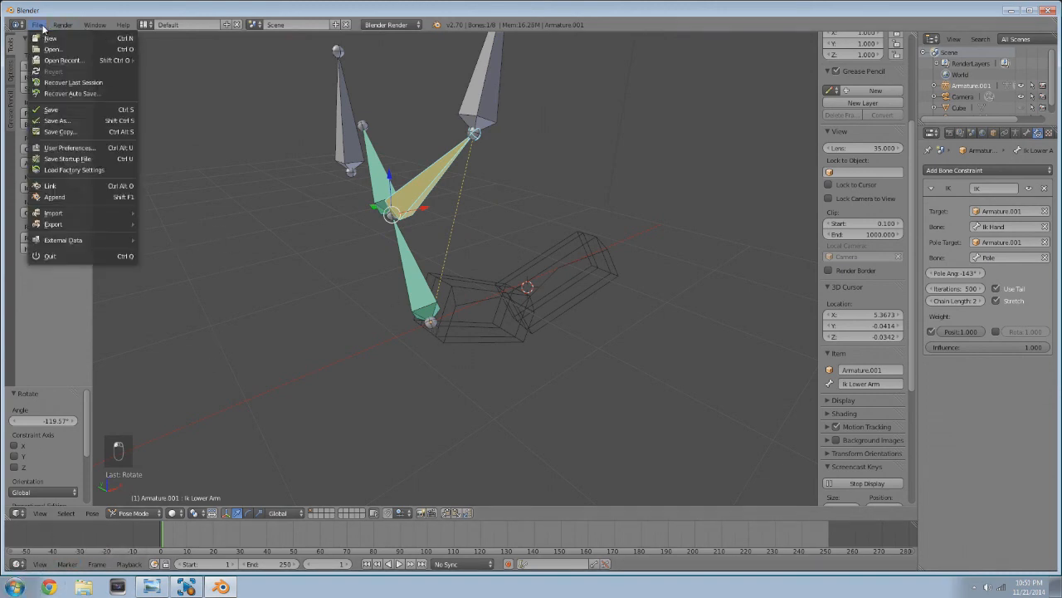
{"action": "right_click", "coordinate": [224, 586]}
{"action": "left_click", "coordinate": [216, 541]}
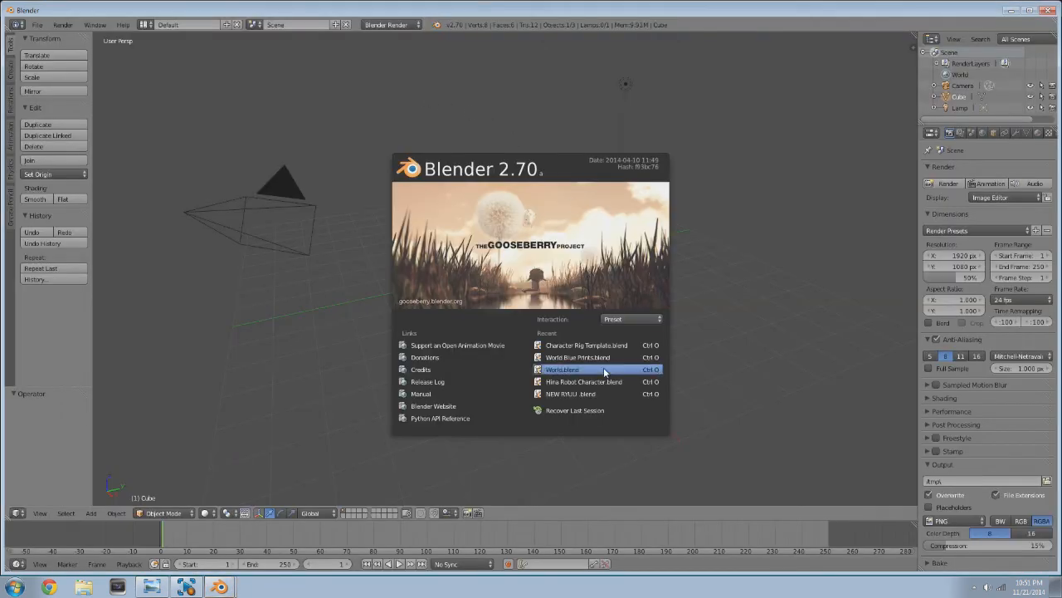
{"action": "left_click", "coordinate": [567, 345]}
{"action": "left_click", "coordinate": [16, 563]}
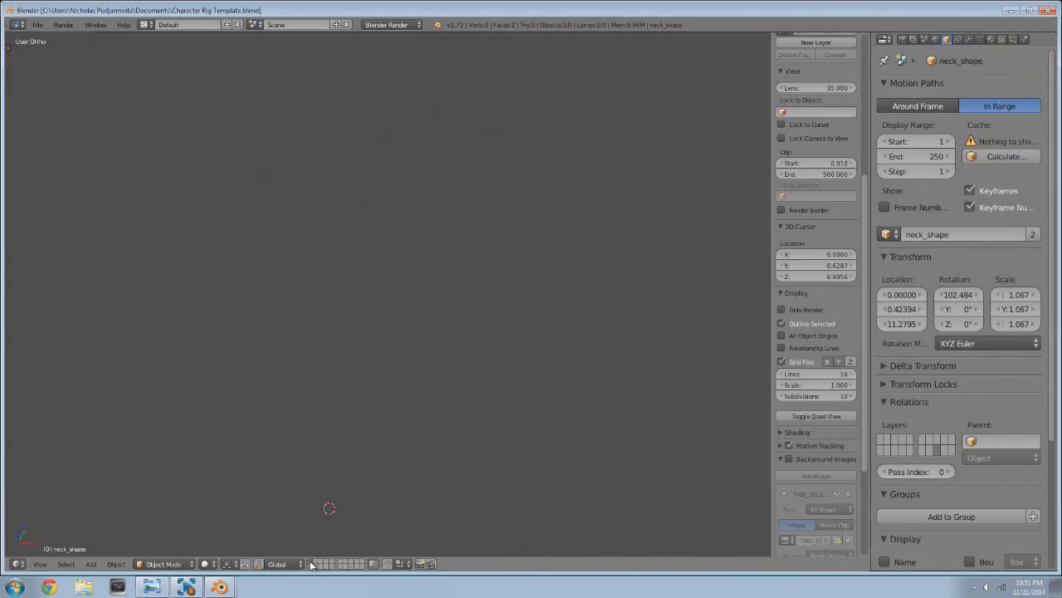
- Show the layer holding the character rig and select its forearm_IK.L bone in Pose Mode
{"action": "left_click", "coordinate": [312, 562]}
{"action": "middle_click_drag", "start_coordinate": [412, 431], "coordinate": [409, 293], "text": "shift"}
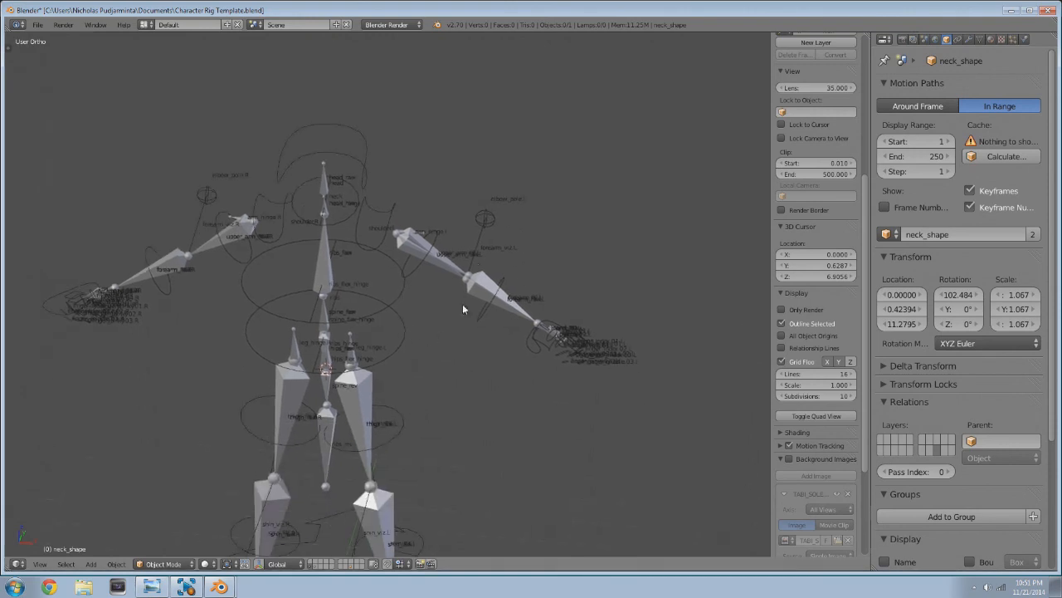
{"action": "right_click", "coordinate": [569, 323]}
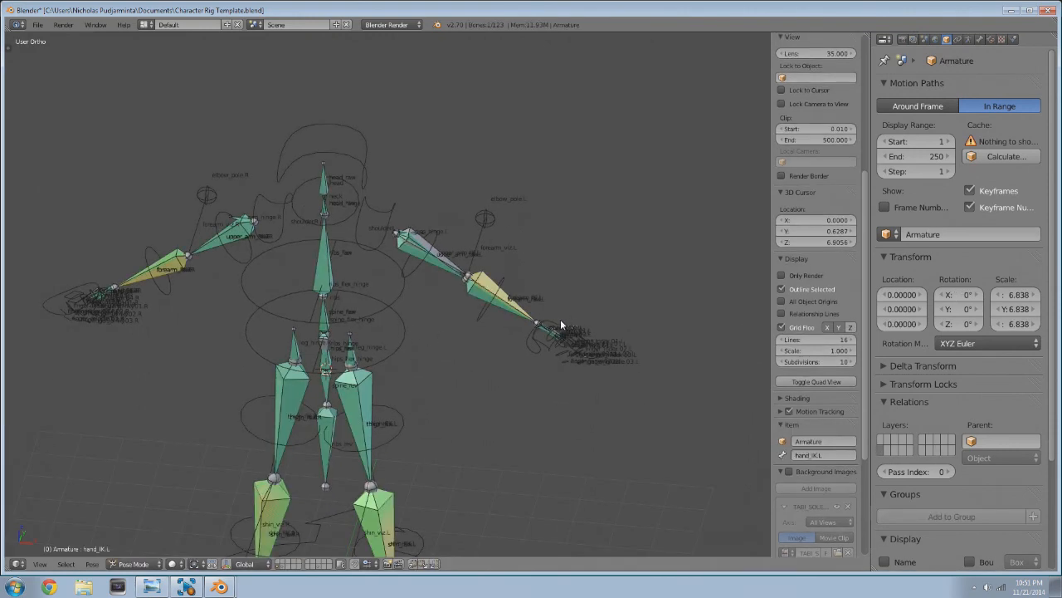
{"action": "scroll", "coordinate": [498, 278], "scroll_direction": "up", "scroll_amount": 3}
{"action": "right_click", "coordinate": [556, 163]}
{"action": "right_click", "coordinate": [560, 276]}
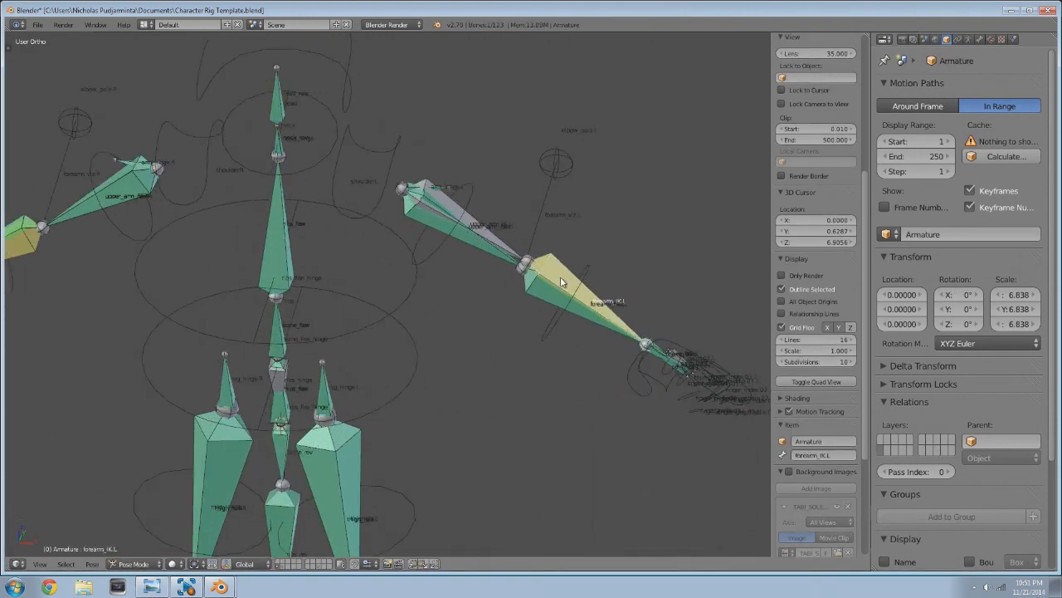
- Rotate forearm_FK.L so the forearm hangs down, and move hand_IK.L upward away from the FK arm
{"action": "right_click", "coordinate": [592, 270]}
{"action": "key", "text": "r"}
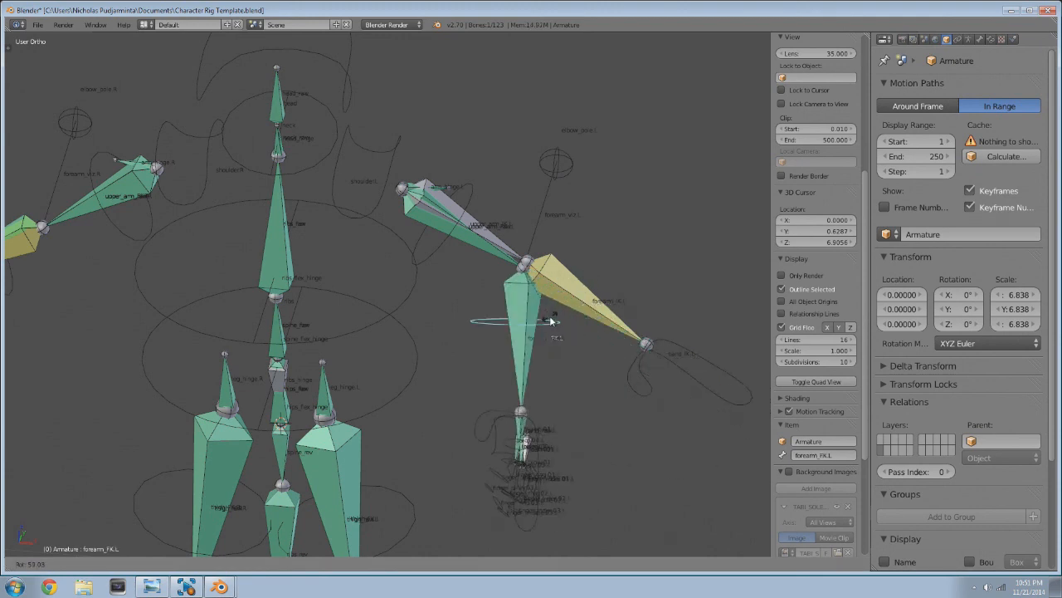
{"action": "left_click", "coordinate": [558, 312]}
{"action": "right_click", "coordinate": [679, 348]}
{"action": "key", "text": "g"}
{"action": "left_click", "coordinate": [661, 204]}
- Set the Copy Rotation influences to FK 0.000 and IK 1.000 on forearm_raw.L, and FK 0.000 and IK 0.891 on upper_arm_raw.L
{"action": "right_click", "coordinate": [567, 314]}
{"action": "right_click", "coordinate": [546, 284]}
{"action": "right_click", "coordinate": [572, 314]}
{"action": "right_click", "coordinate": [542, 293]}
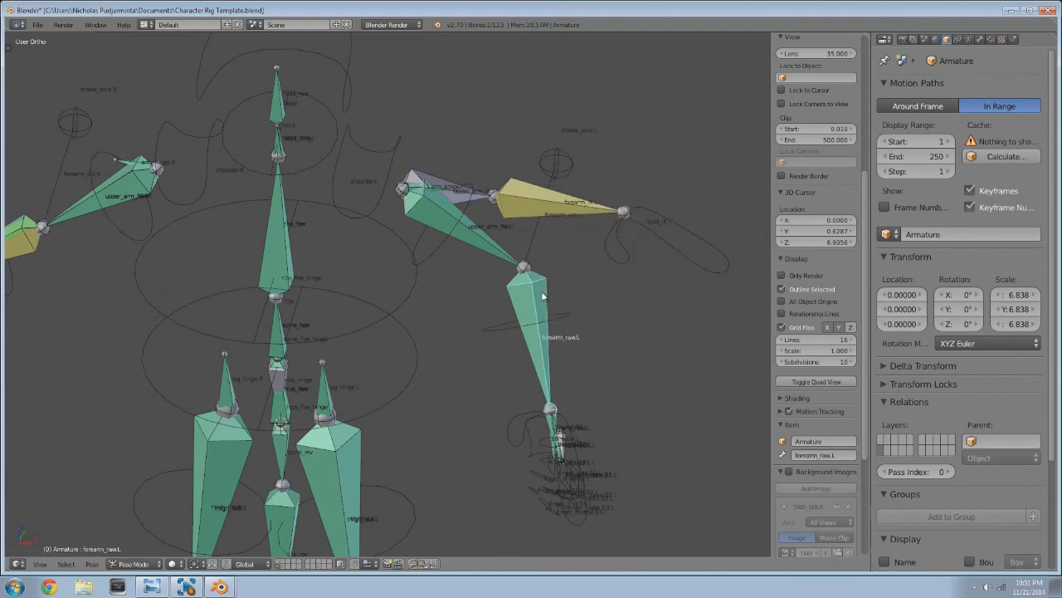
{"action": "left_click", "coordinate": [991, 39]}
{"action": "left_click_drag", "start_coordinate": [1028, 266], "coordinate": [963, 266]}
{"action": "left_click_drag", "start_coordinate": [980, 449], "coordinate": [1048, 448]}
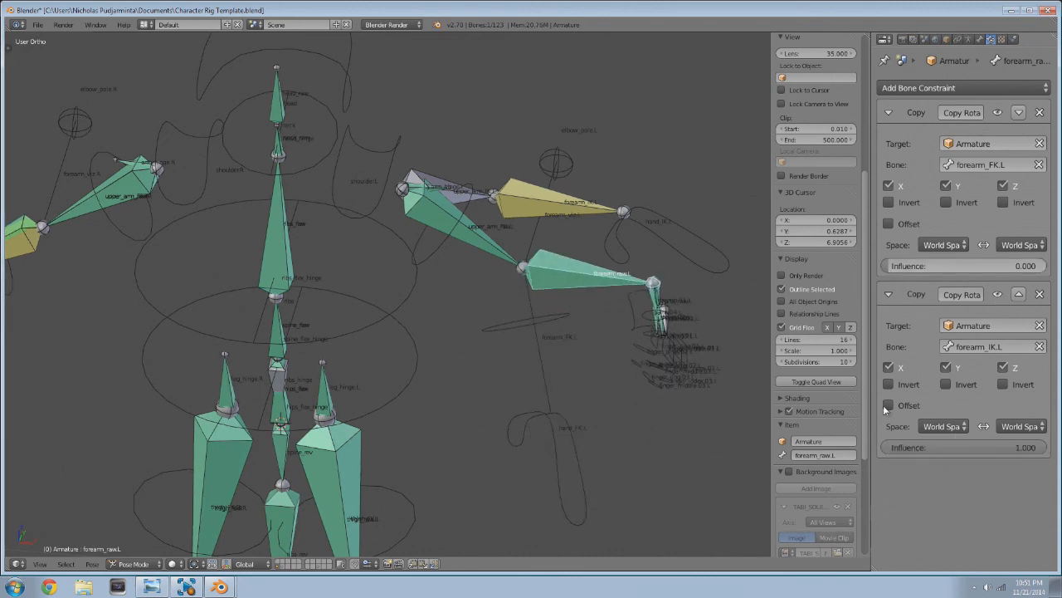
{"action": "right_click", "coordinate": [498, 252]}
{"action": "left_click_drag", "start_coordinate": [953, 448], "coordinate": [1029, 448]}
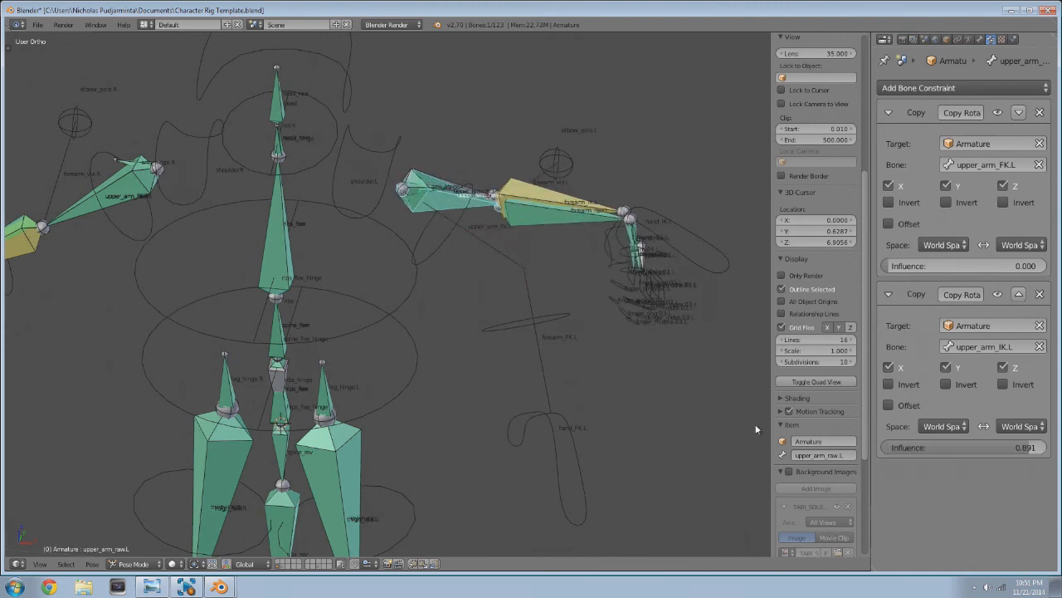
- Switch back to the unsaved Blender window with the practice arm rig and inspect the IK Upper Arm's bone and constraint properties
{"action": "mouse_move", "coordinate": [212, 576]}
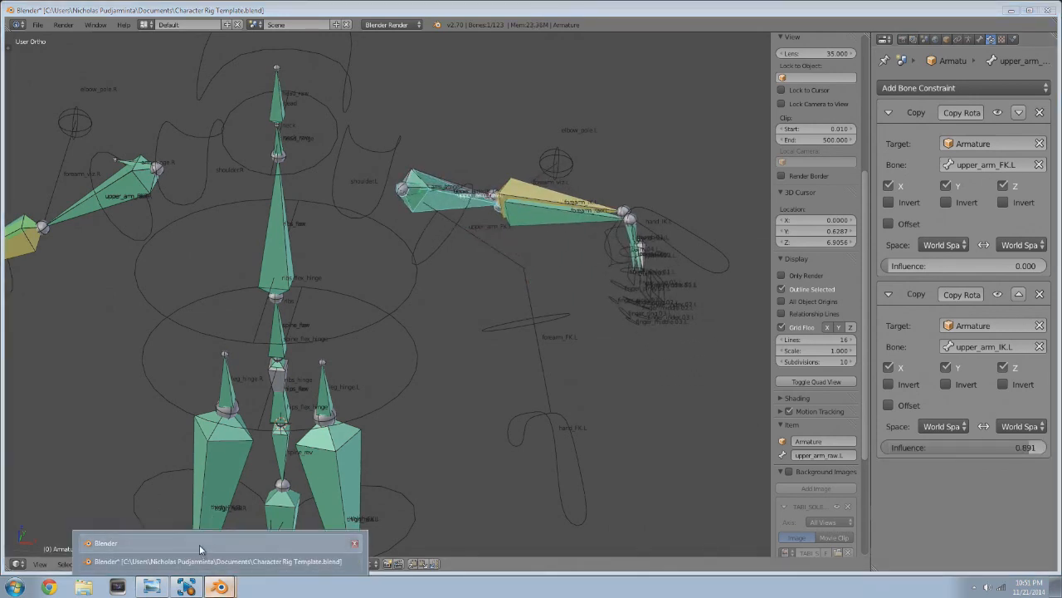
{"action": "left_click", "coordinate": [105, 543]}
{"action": "scroll", "coordinate": [433, 233], "scroll_direction": "down", "scroll_amount": 2}
{"action": "mouse_move", "coordinate": [494, 239]}
{"action": "middle_mouse_down"}
{"action": "mouse_move", "coordinate": [546, 246]}
{"action": "mouse_move", "coordinate": [442, 247]}
{"action": "mouse_move", "coordinate": [493, 245]}
{"action": "middle_mouse_up"}
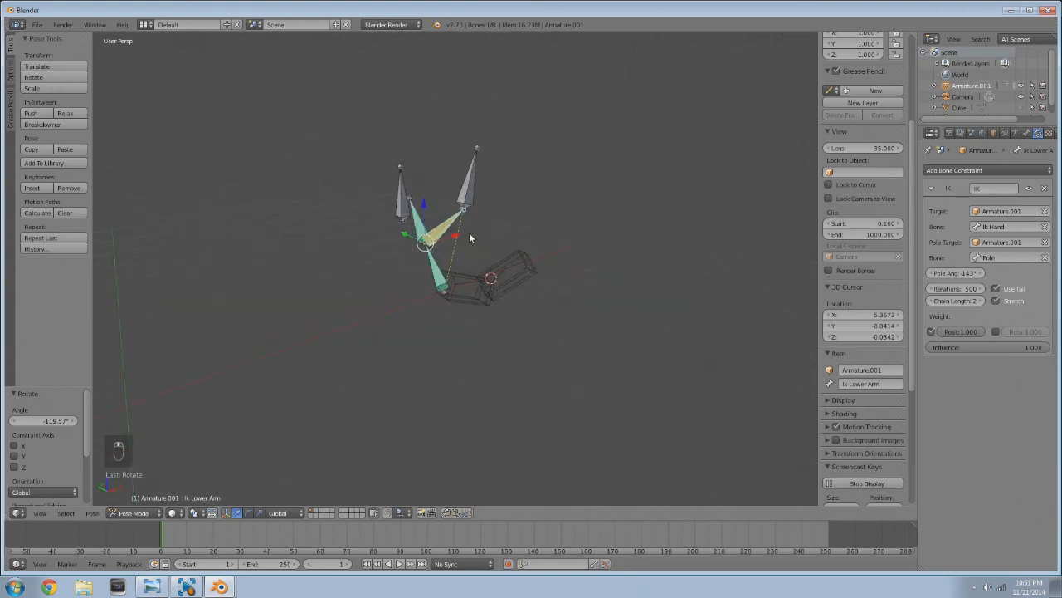
{"action": "right_click", "coordinate": [449, 261]}
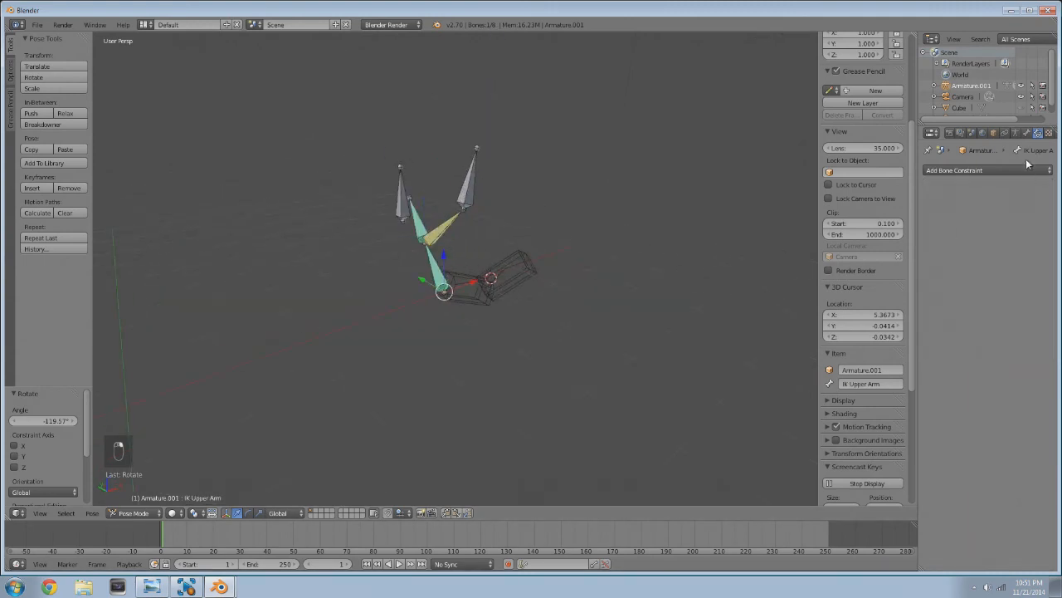
{"action": "left_click", "coordinate": [1027, 133]}
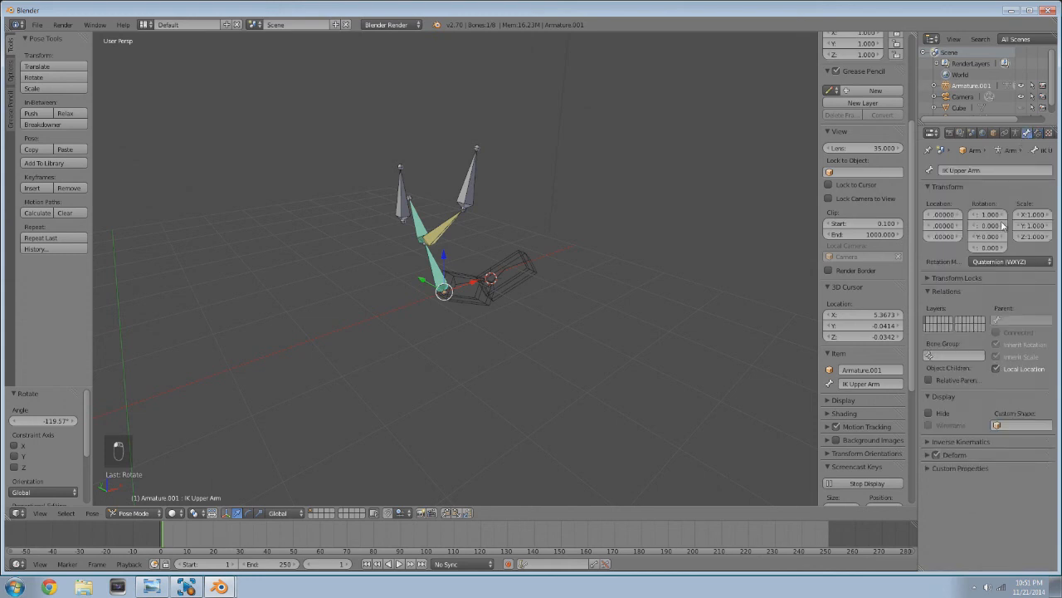
{"action": "left_click", "coordinate": [1017, 132]}
{"action": "left_click", "coordinate": [1004, 135]}
- Examine the arm rig's Ik and Fk bones up close, ending with every bone deselected
{"action": "right_click", "coordinate": [405, 216]}
{"action": "right_click", "coordinate": [420, 217]}
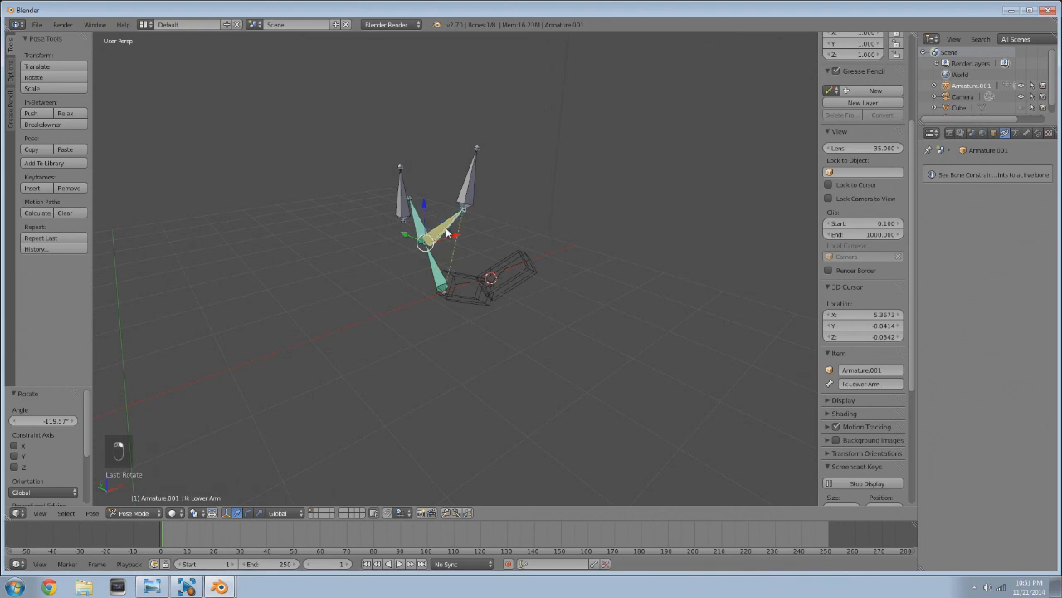
{"action": "right_click", "coordinate": [471, 284]}
{"action": "right_click", "coordinate": [504, 267]}
{"action": "scroll", "coordinate": [503, 262], "scroll_direction": "up", "scroll_amount": 4}
{"action": "middle_click_drag", "start_coordinate": [429, 252], "coordinate": [415, 340], "text": "shift"}
{"action": "middle_click_drag", "start_coordinate": [435, 291], "coordinate": [479, 278]}
{"action": "key", "text": "a"}
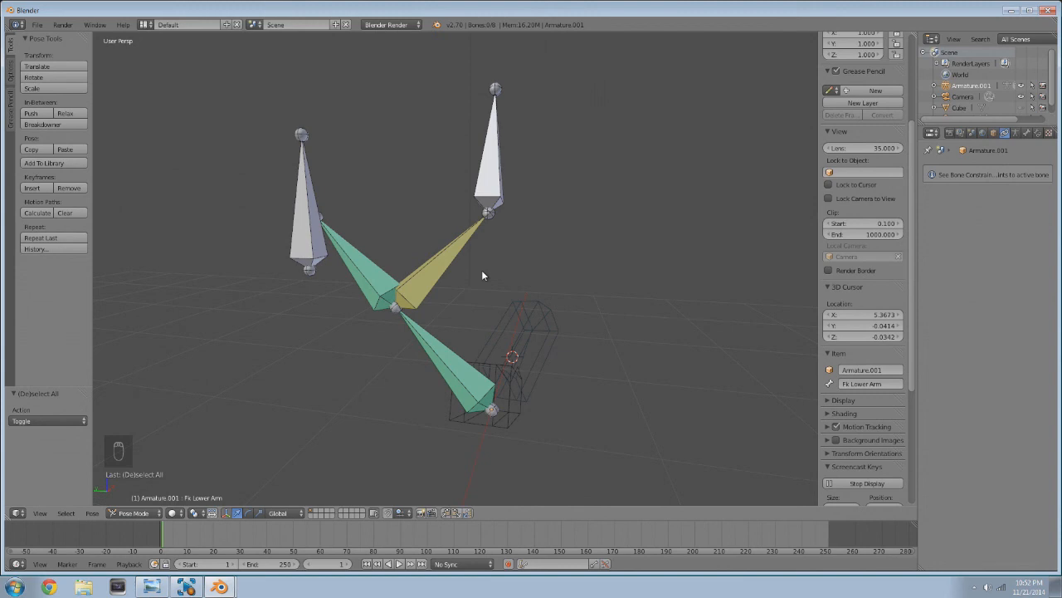
- Select the Raw Lower Arm bone and display its Copy Rotation bone constraints
{"action": "right_click", "coordinate": [403, 317]}
{"action": "right_click", "coordinate": [387, 303]}
{"action": "left_click", "coordinate": [1027, 132]}
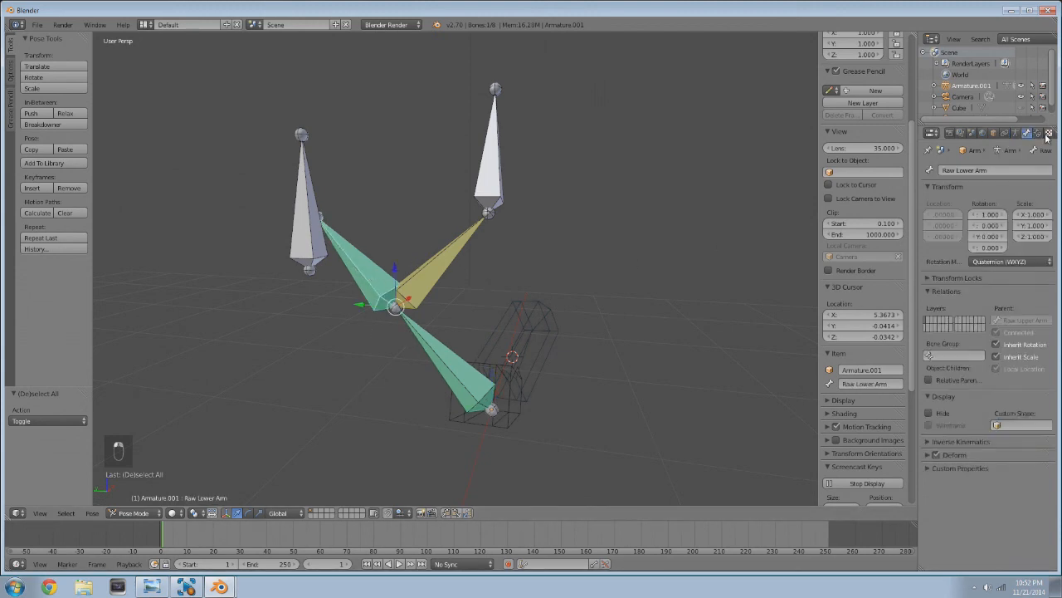
{"action": "left_click", "coordinate": [1047, 134]}
{"action": "left_click", "coordinate": [1039, 133]}
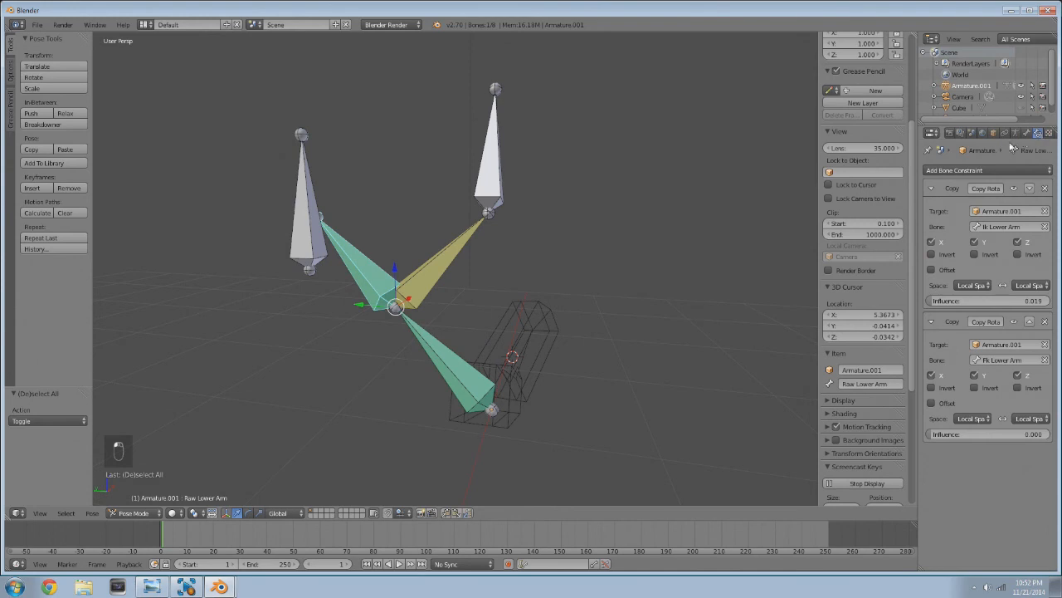